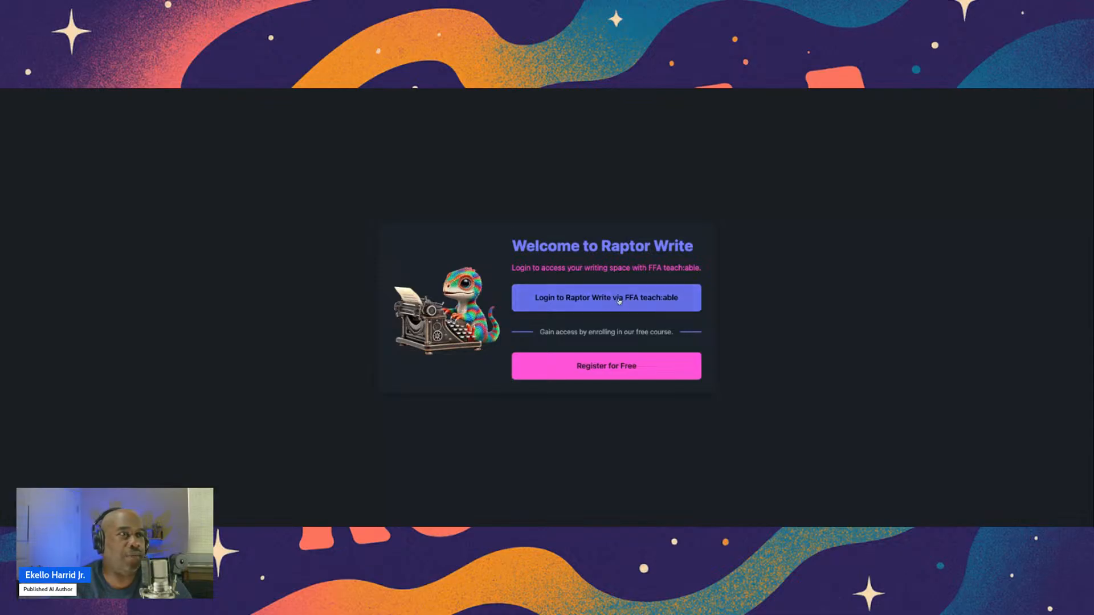
Log in to Raptor Write through FFA teach:able and choose OpenRouter as the AI provider
click(599, 305)
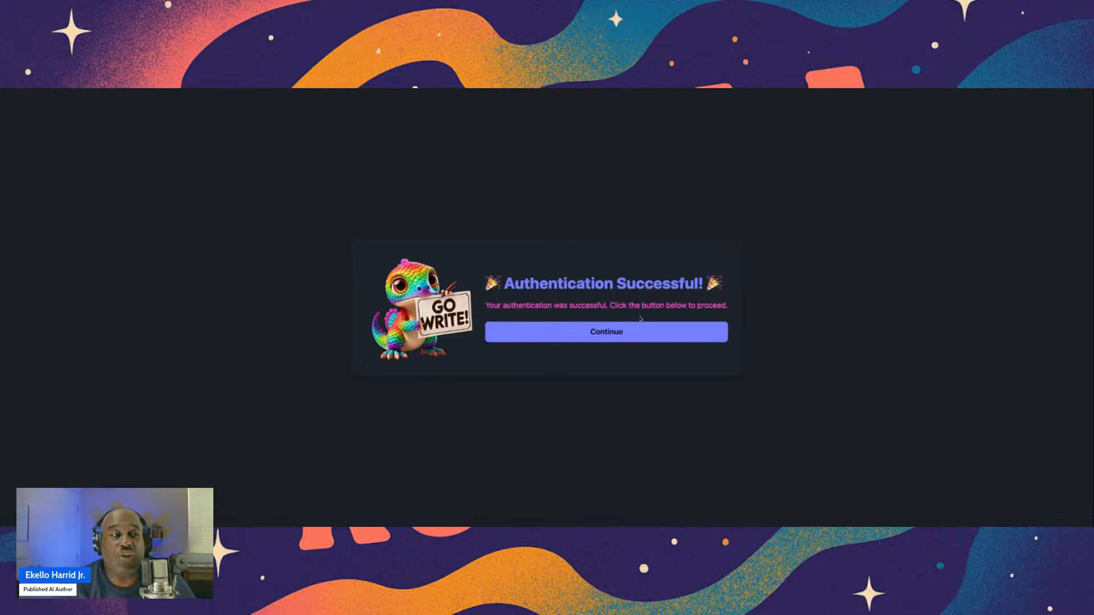
click(619, 335)
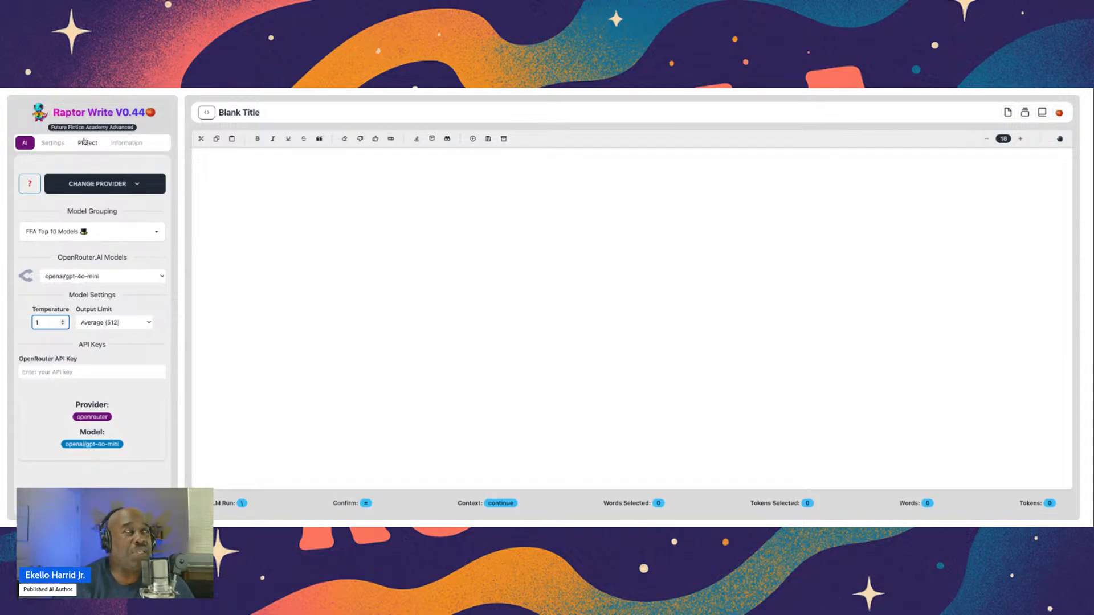
click(130, 183)
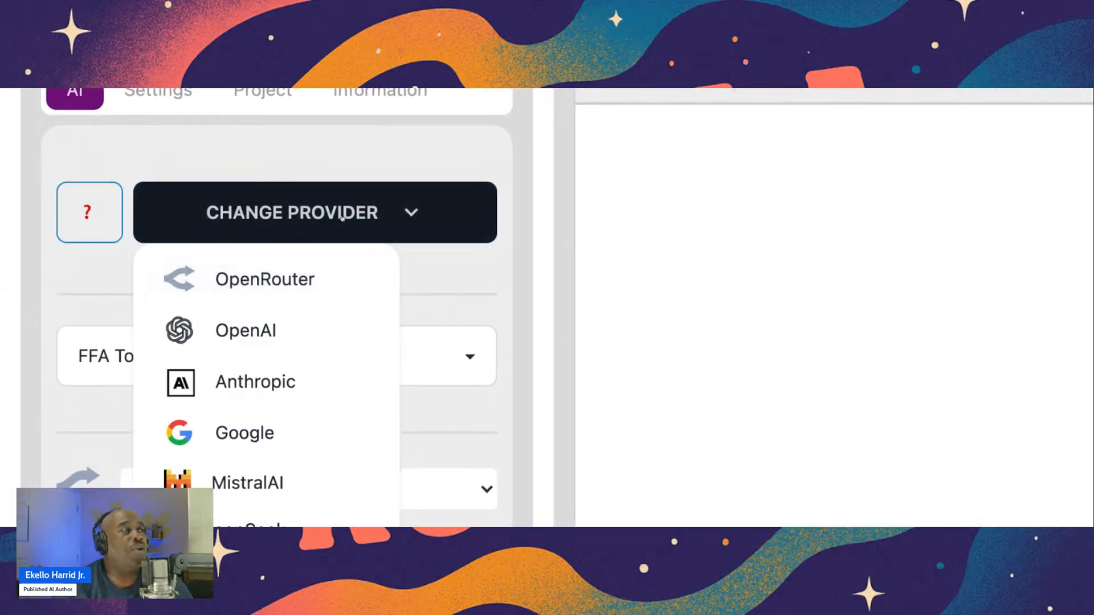
click(241, 282)
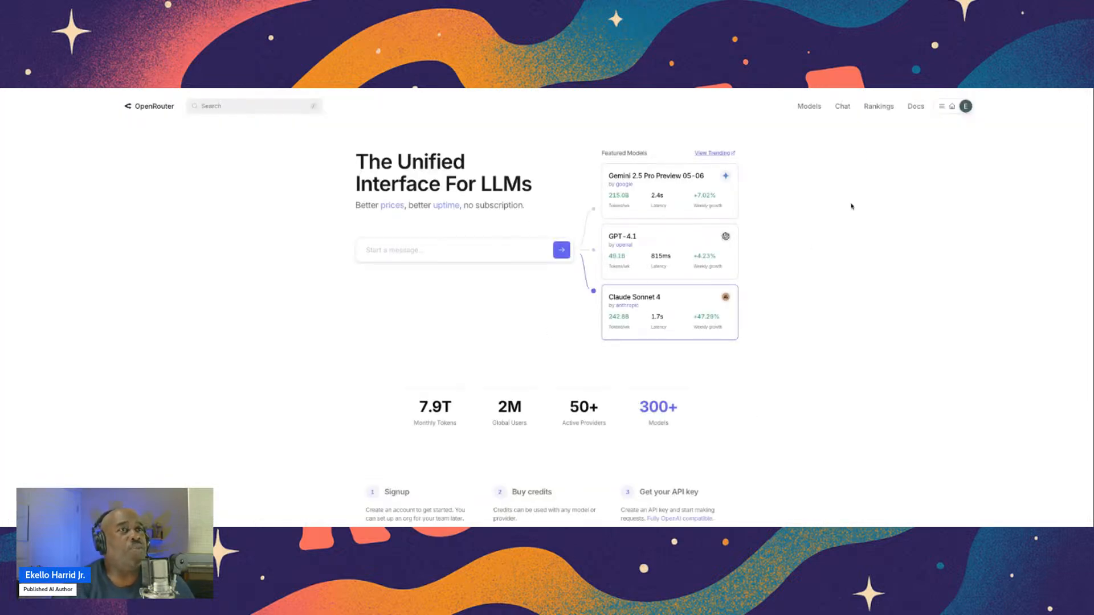
Open the API keys page of the OpenRouter account and paste the OpenRouter API key into Raptor Write's key field
mouse_move(964, 108)
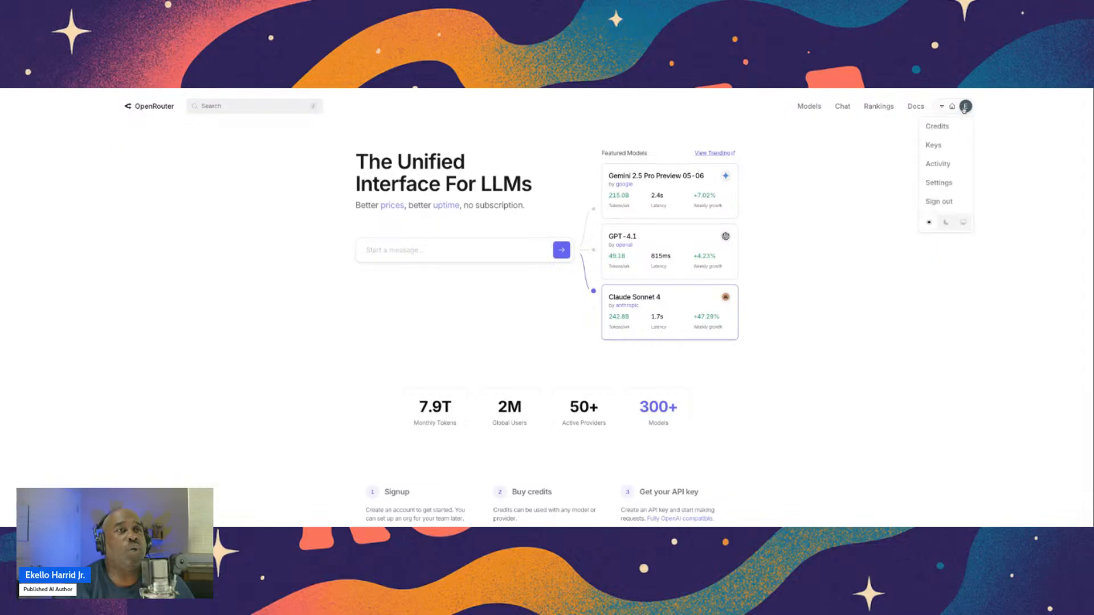
click(935, 147)
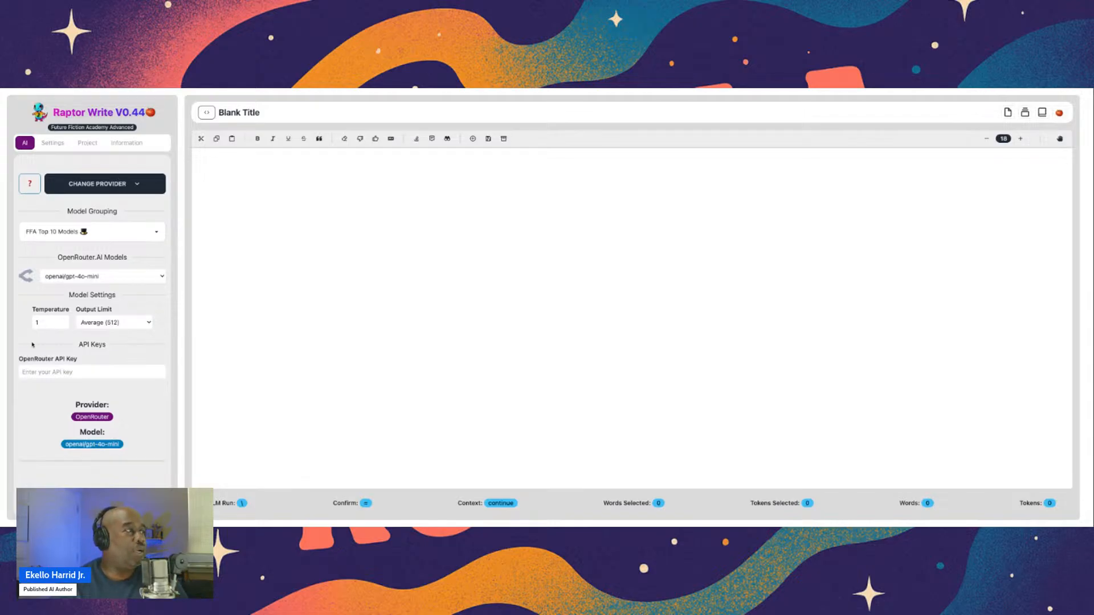
click(47, 374)
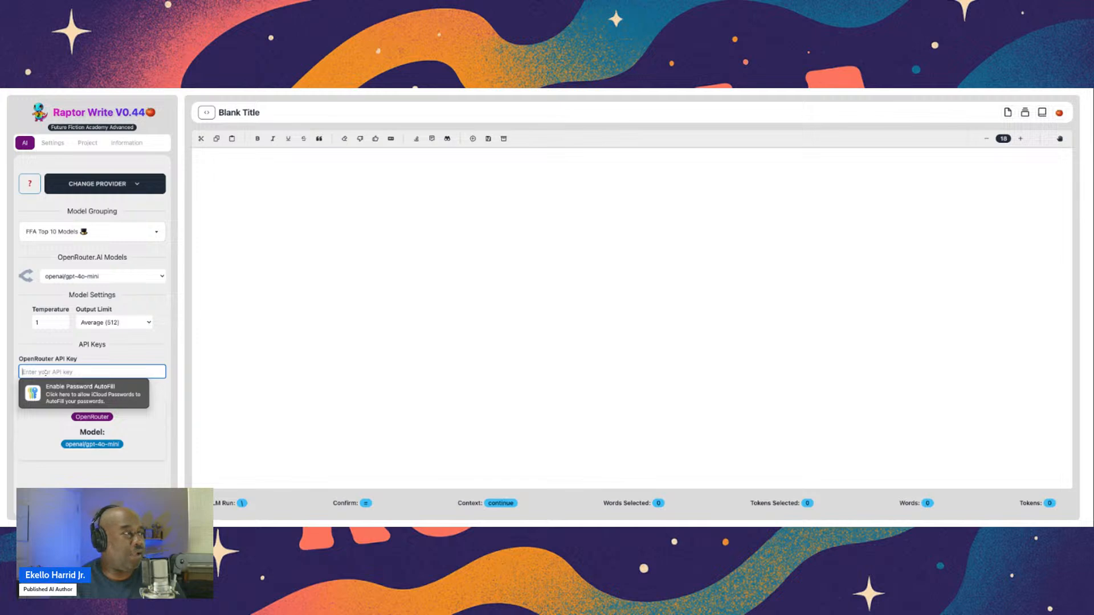
key(super+v)
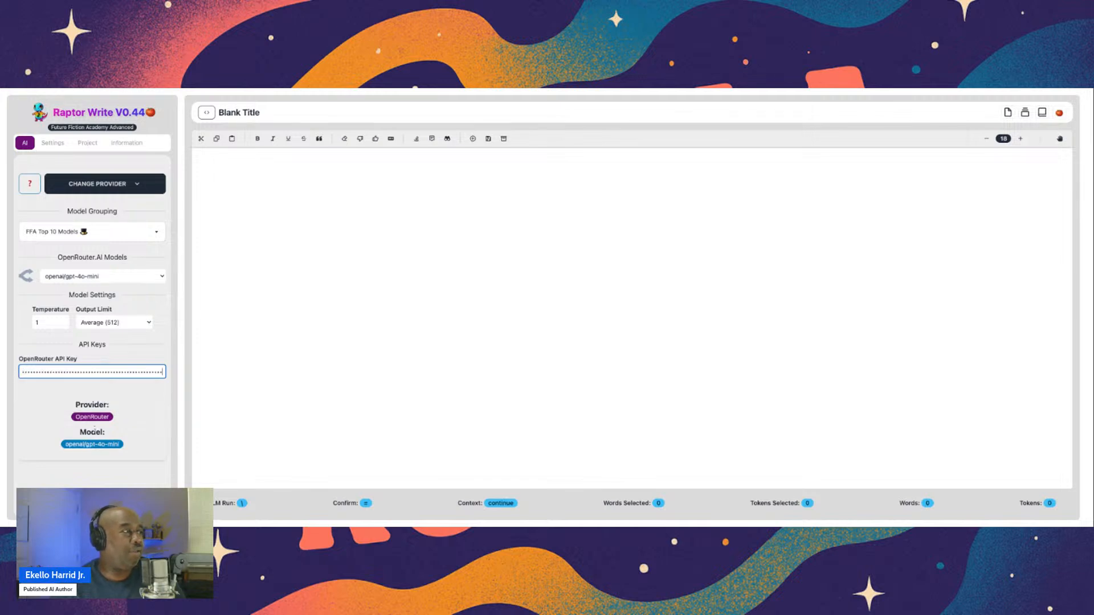
click(107, 451)
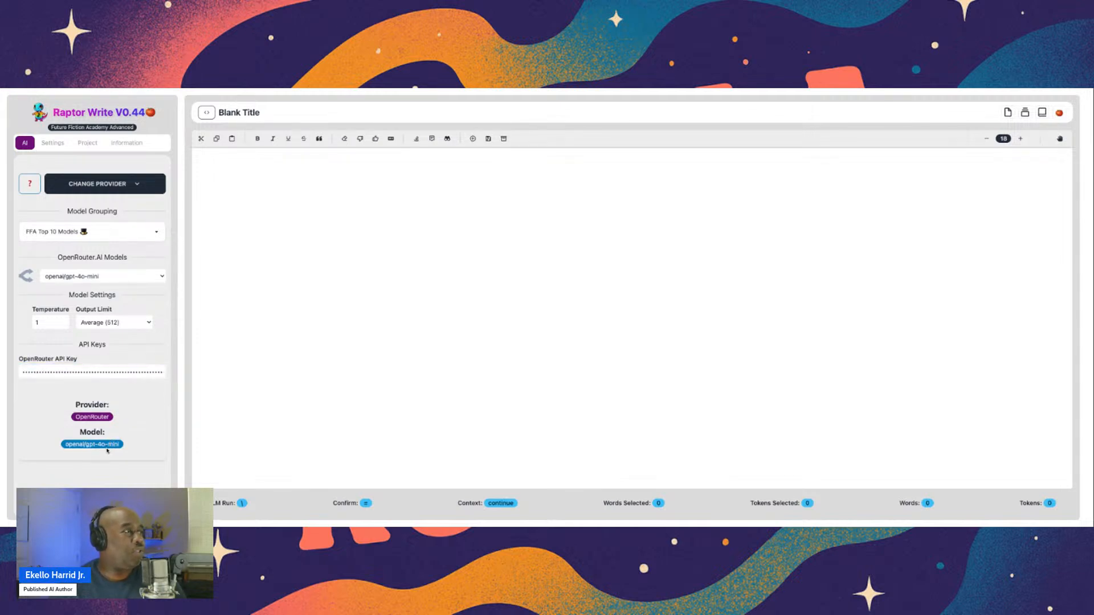
With the output limit set to Long (2048), generate and accept an AI continuation of "Mary had a" in the blank document
click(114, 322)
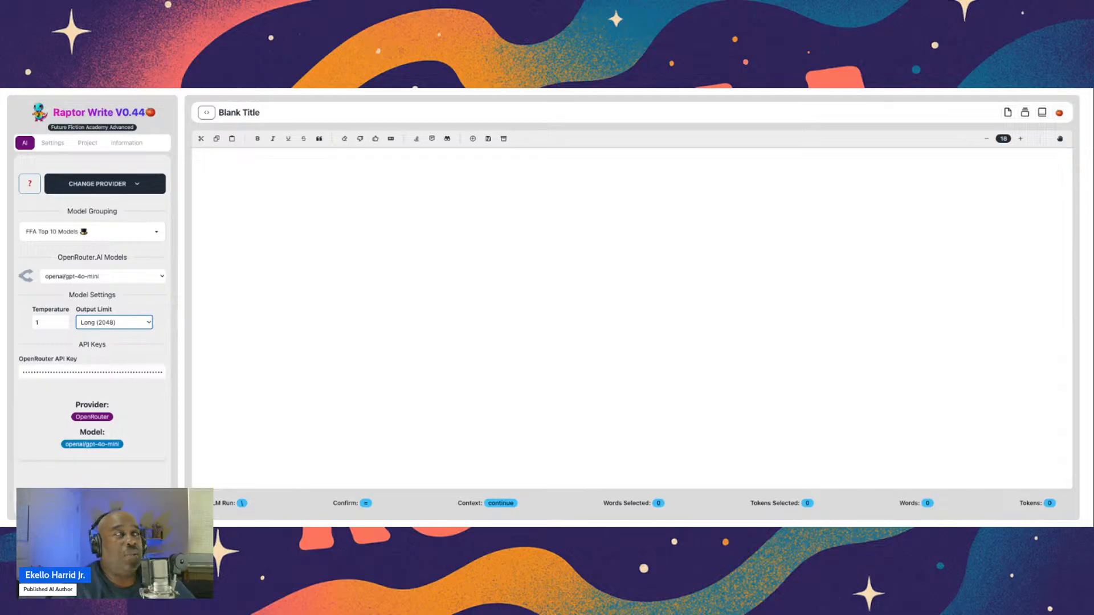
click(199, 158)
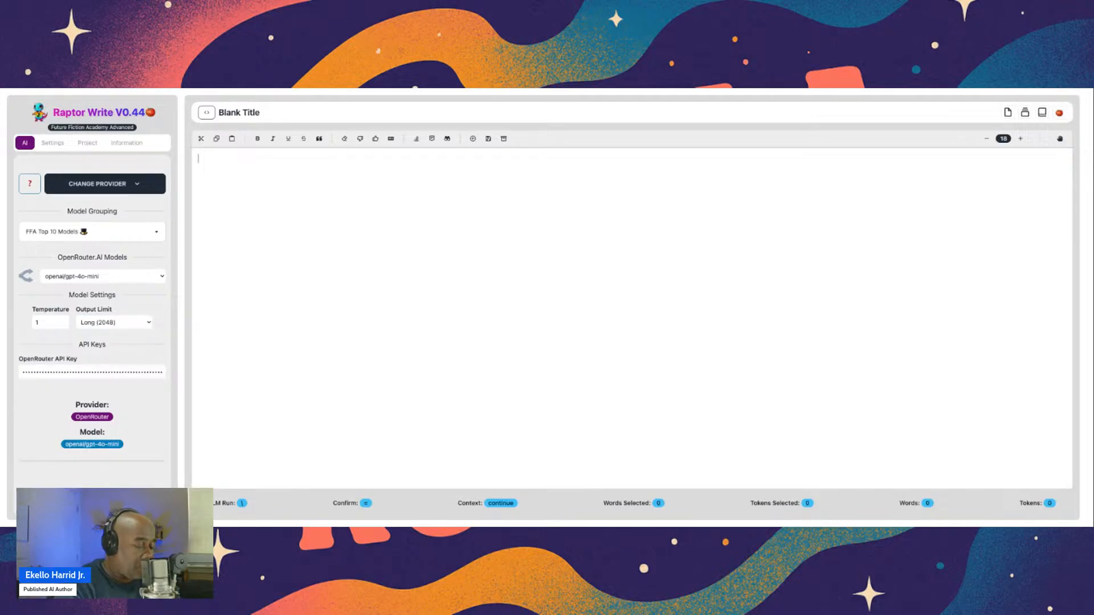
text(Mar)
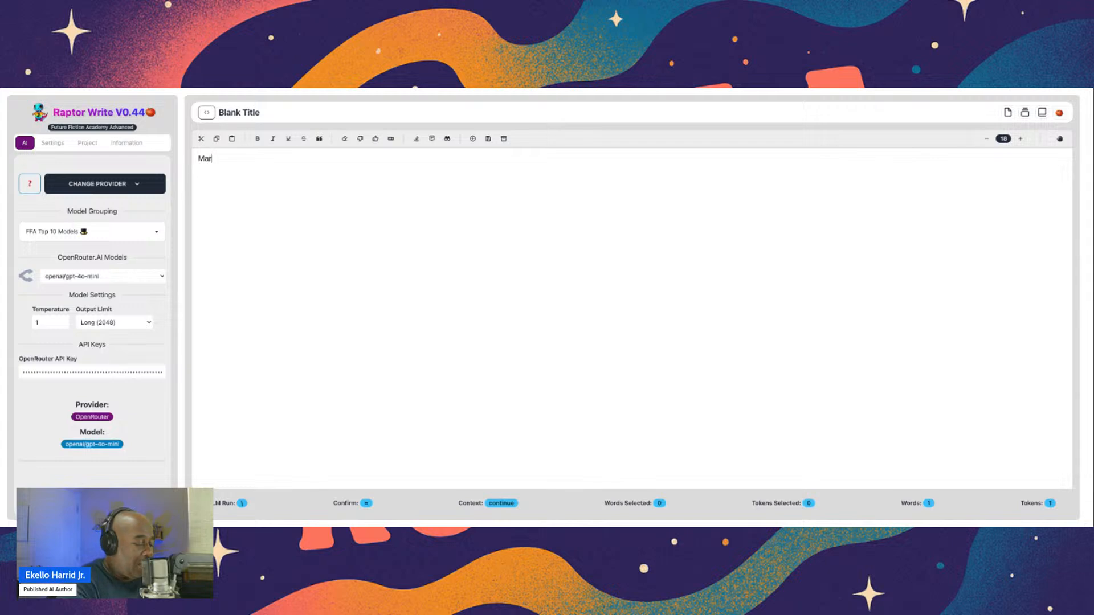
text(y had a)
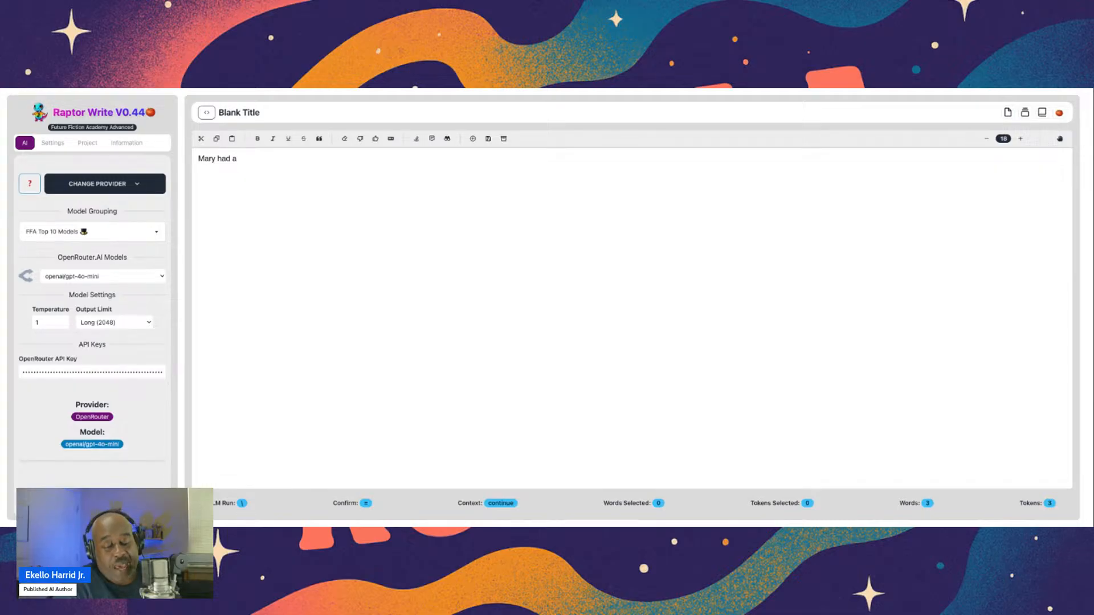
key(backslash)
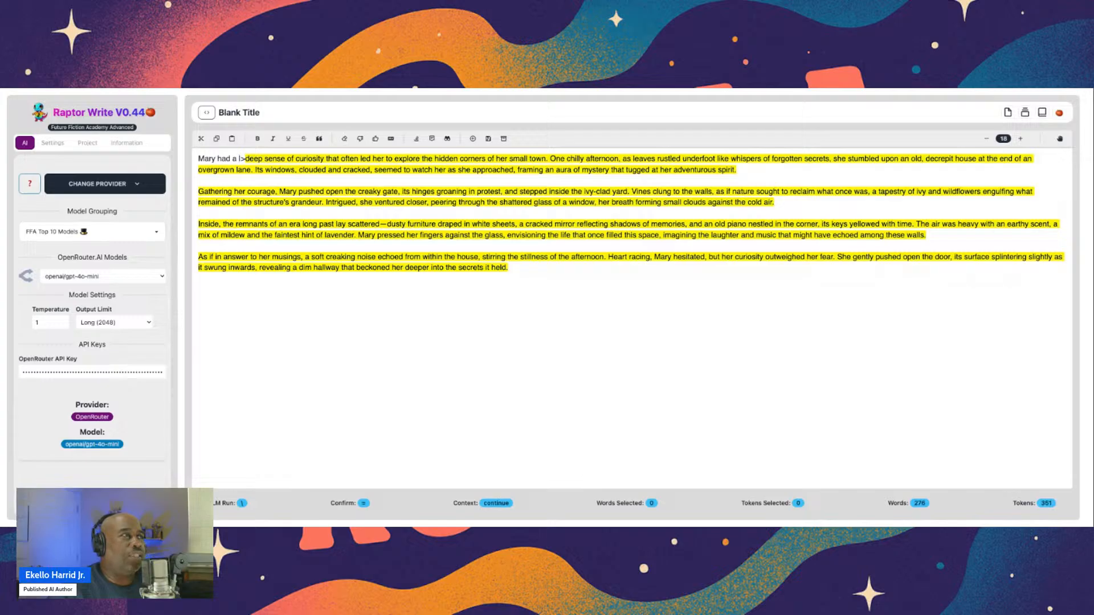
key(equal)
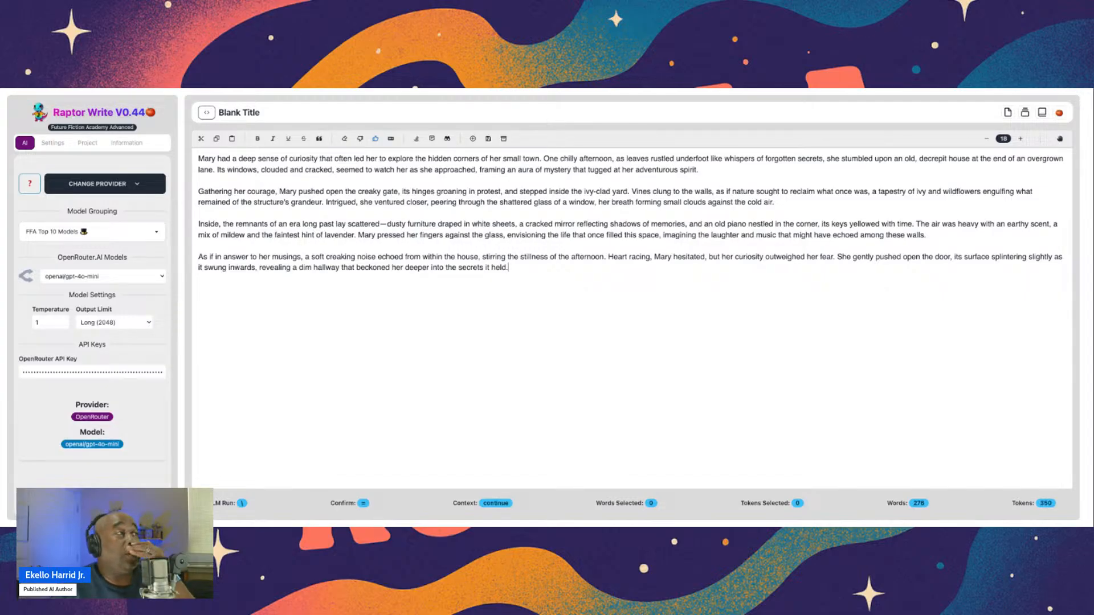
Review the Project, Information and Settings sections of Raptor Write
click(88, 142)
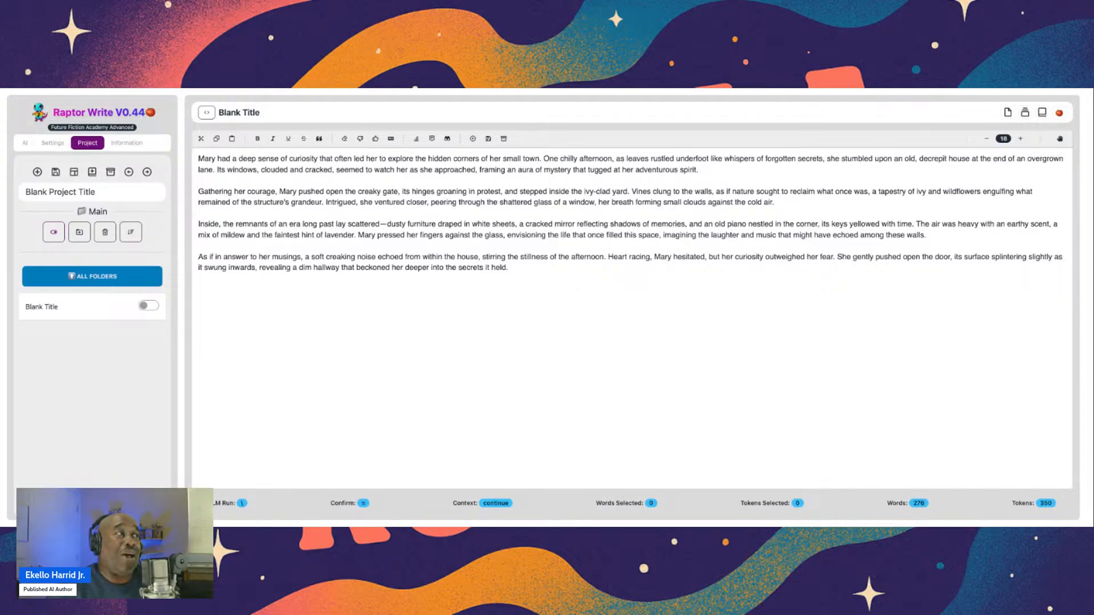
click(126, 142)
click(53, 142)
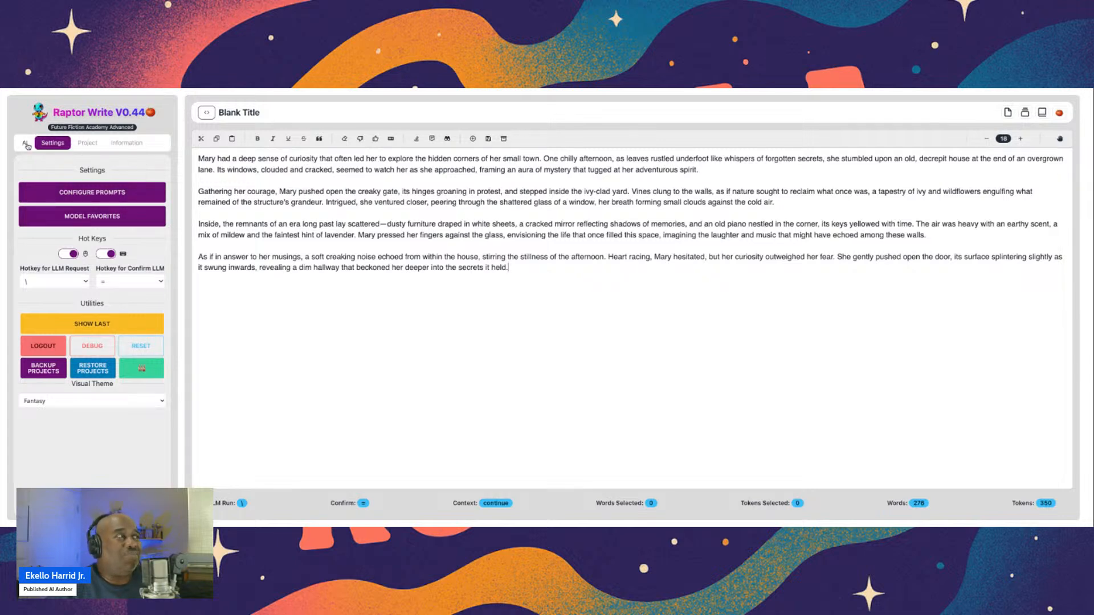
Switch Raptor Write's AI provider to OpenAI and go to the API Platform login on the OpenAI website
click(25, 143)
click(130, 184)
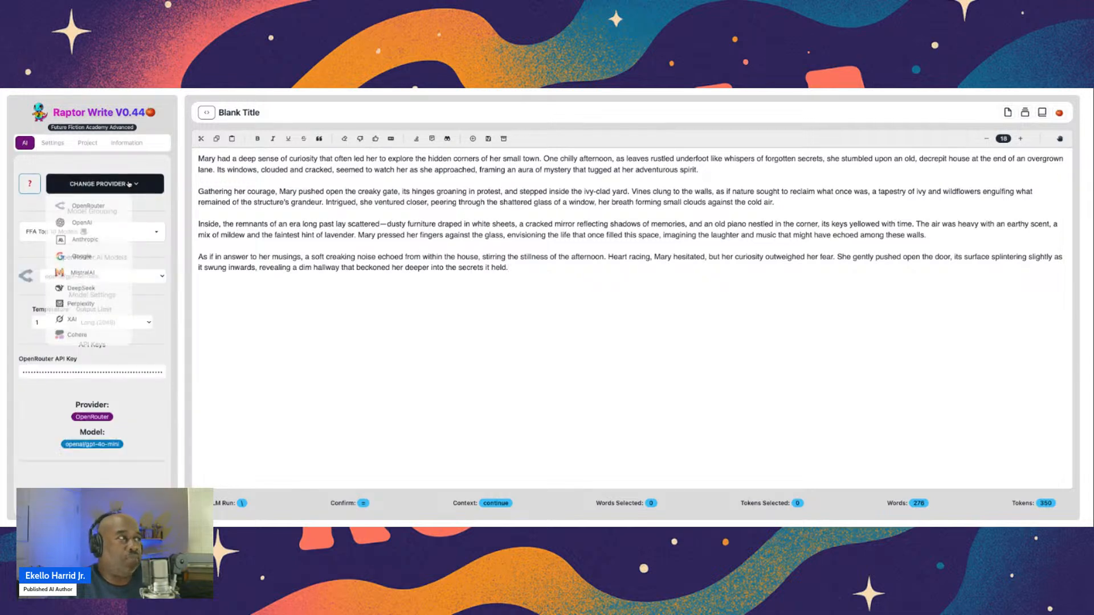
click(100, 225)
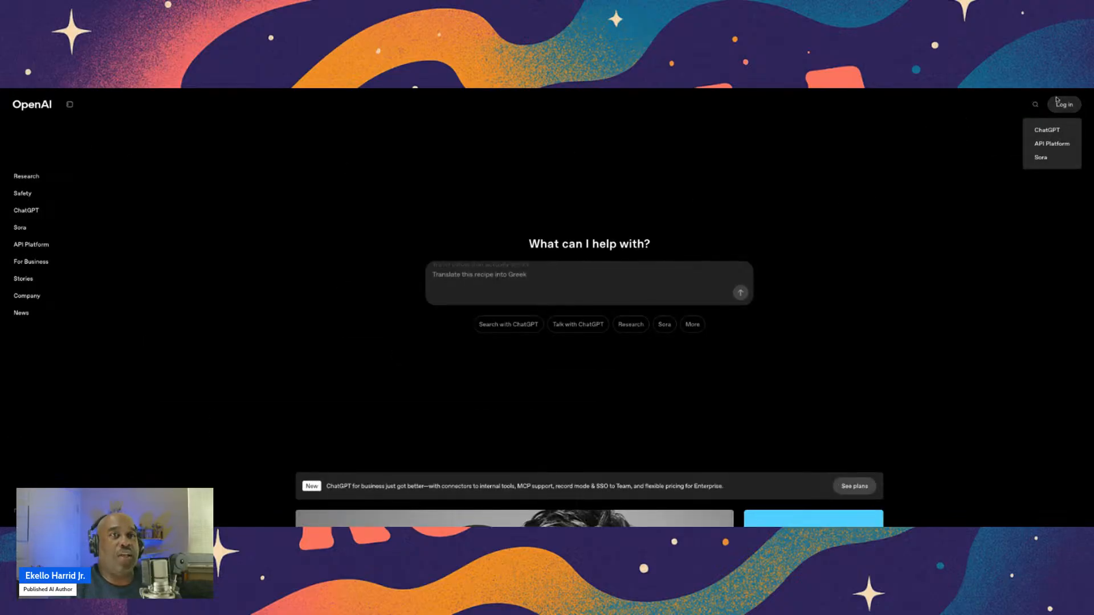
mouse_move(1065, 107)
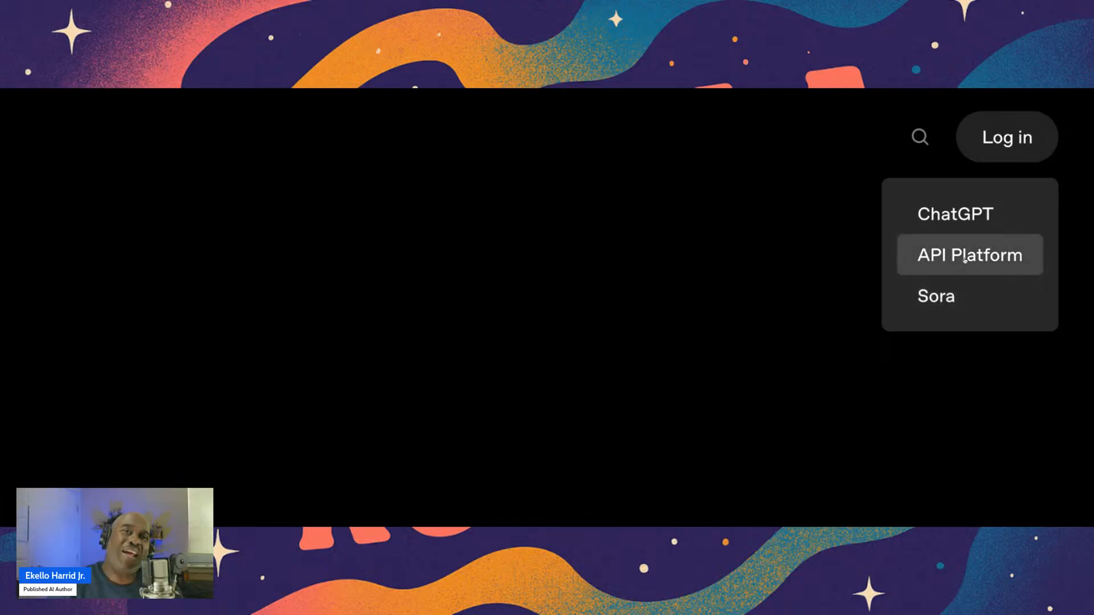
scroll(964, 260, down, 5)
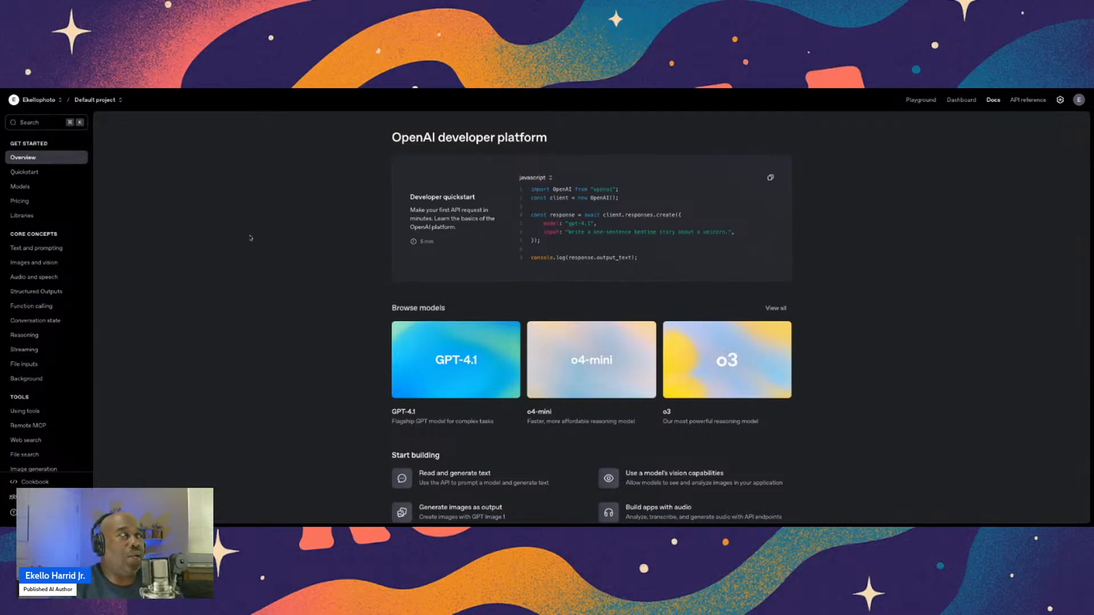
Look for API key management in the account menu, organization settings, Playground and organization list
click(1076, 100)
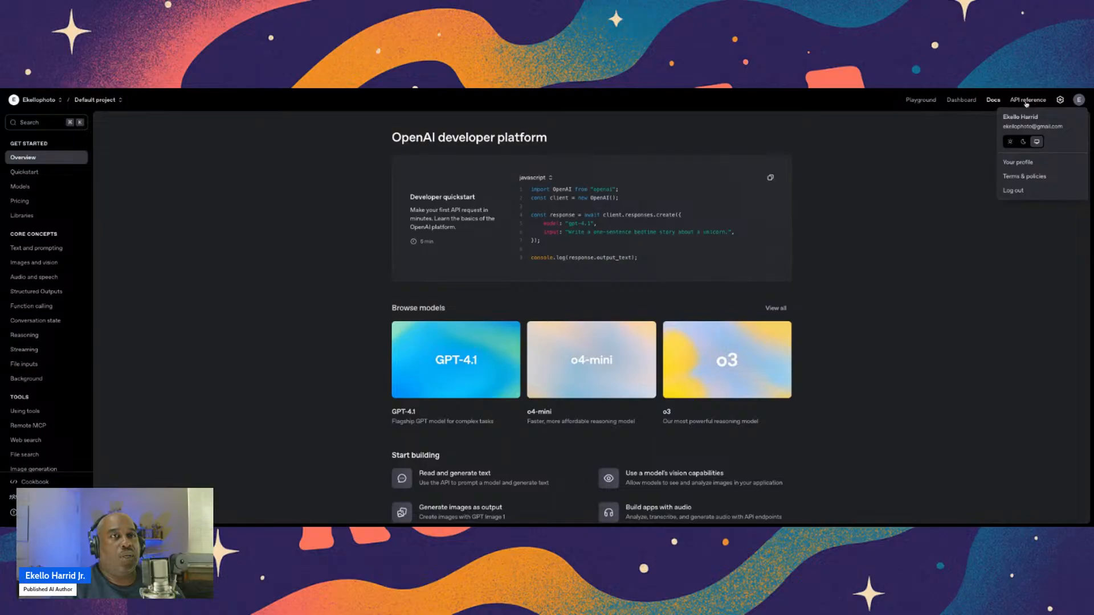
click(1059, 100)
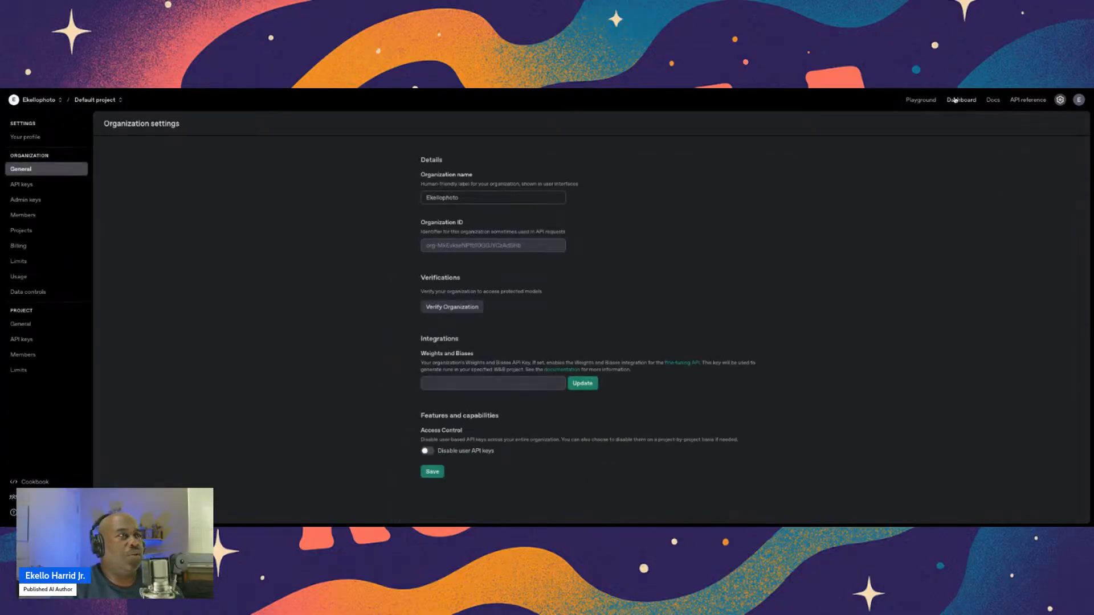
click(921, 101)
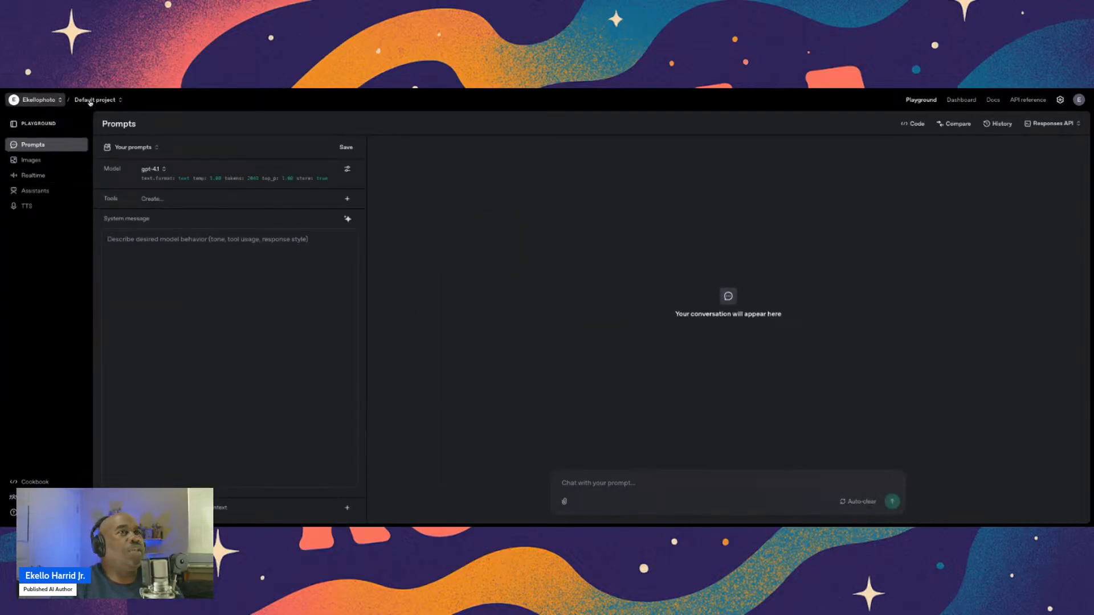
click(13, 100)
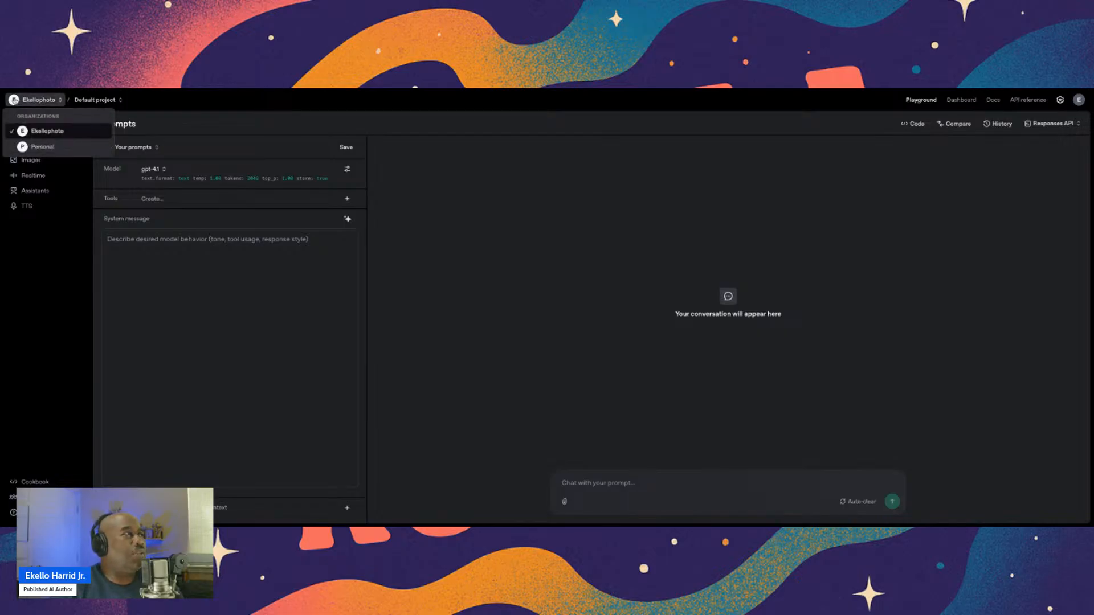
click(221, 101)
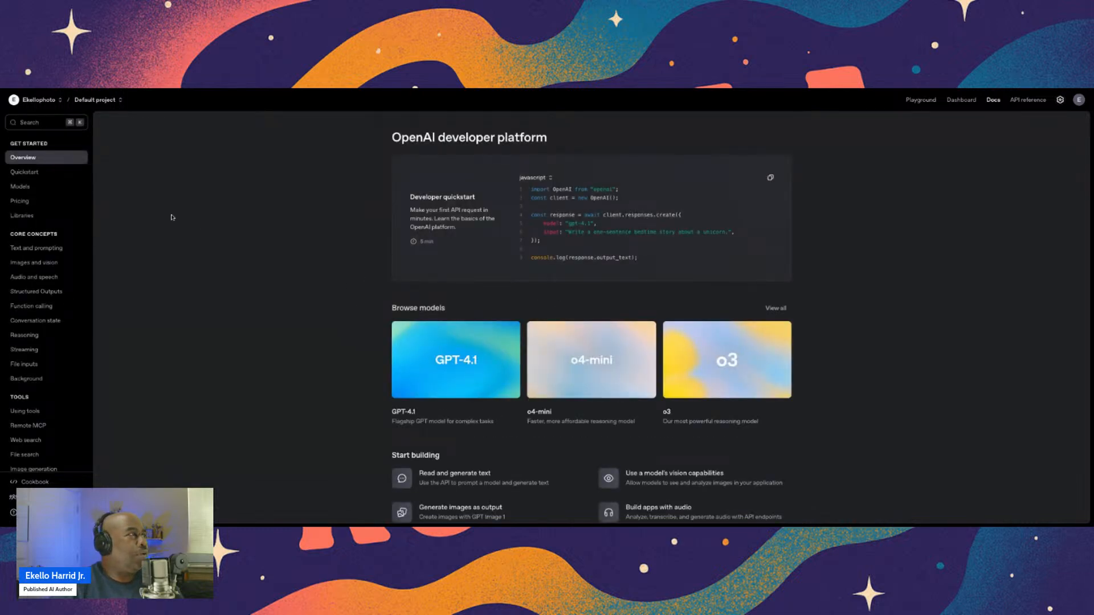
Search the OpenAI docs for "api key", and start creating a new secret key on the organization's API keys page
click(30, 124)
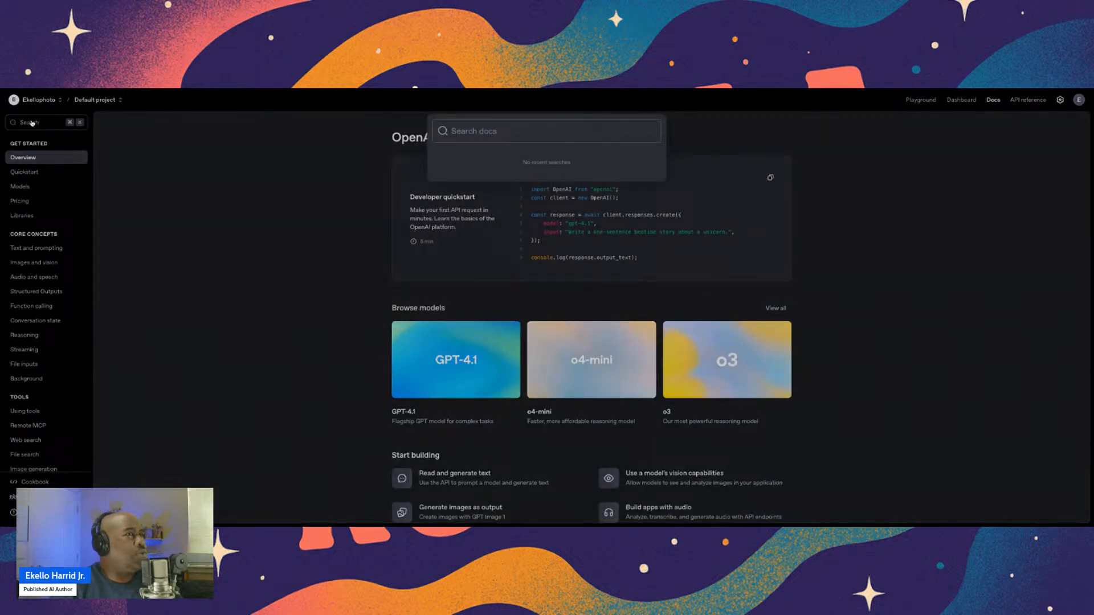
text(api)
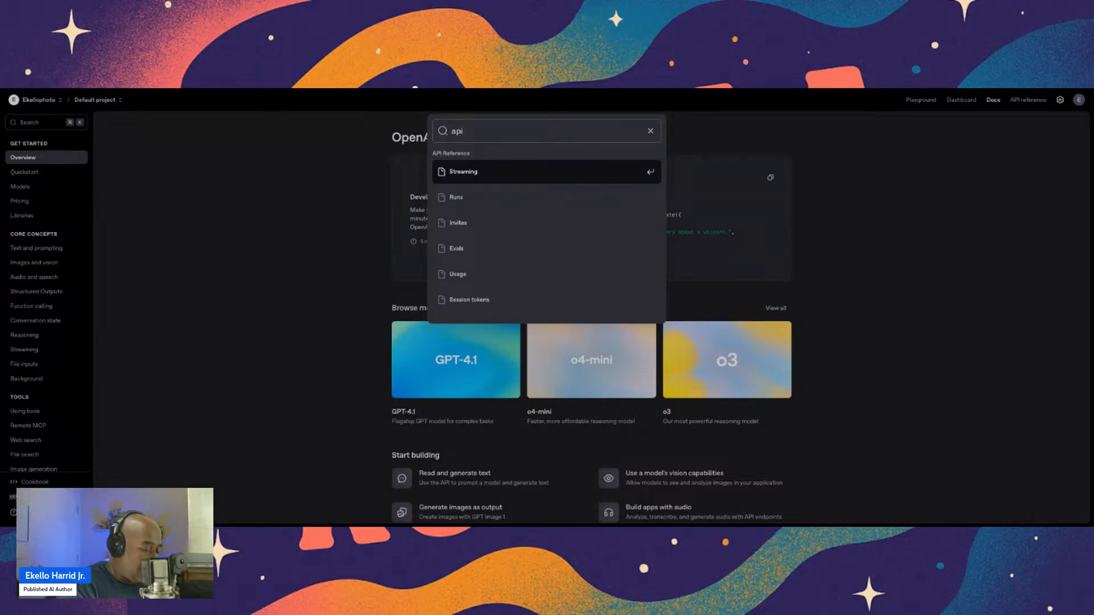
text(key)
key(Return)
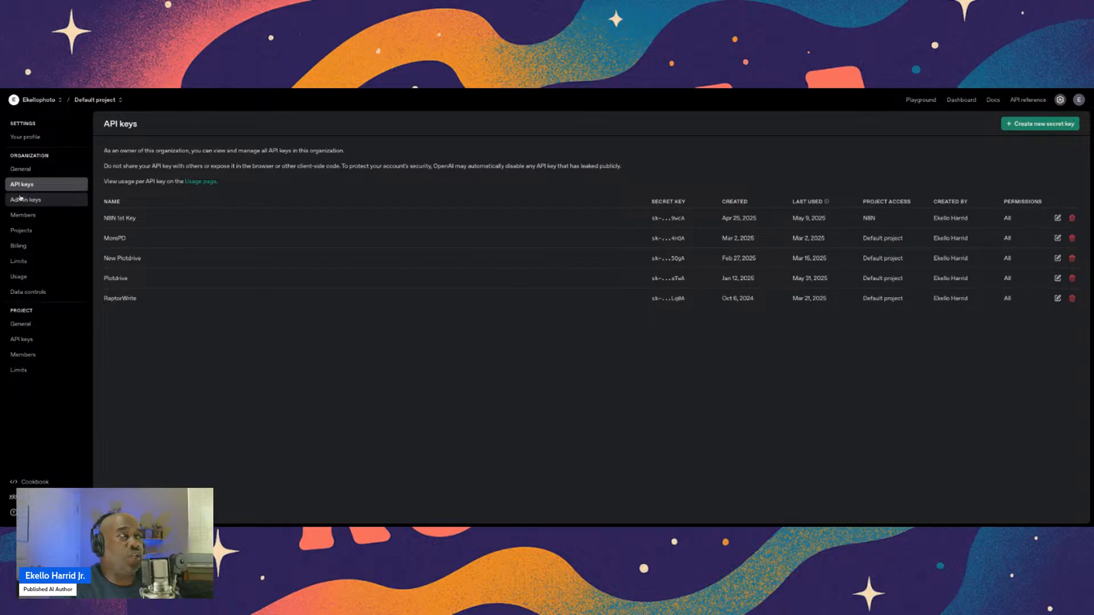
click(1035, 125)
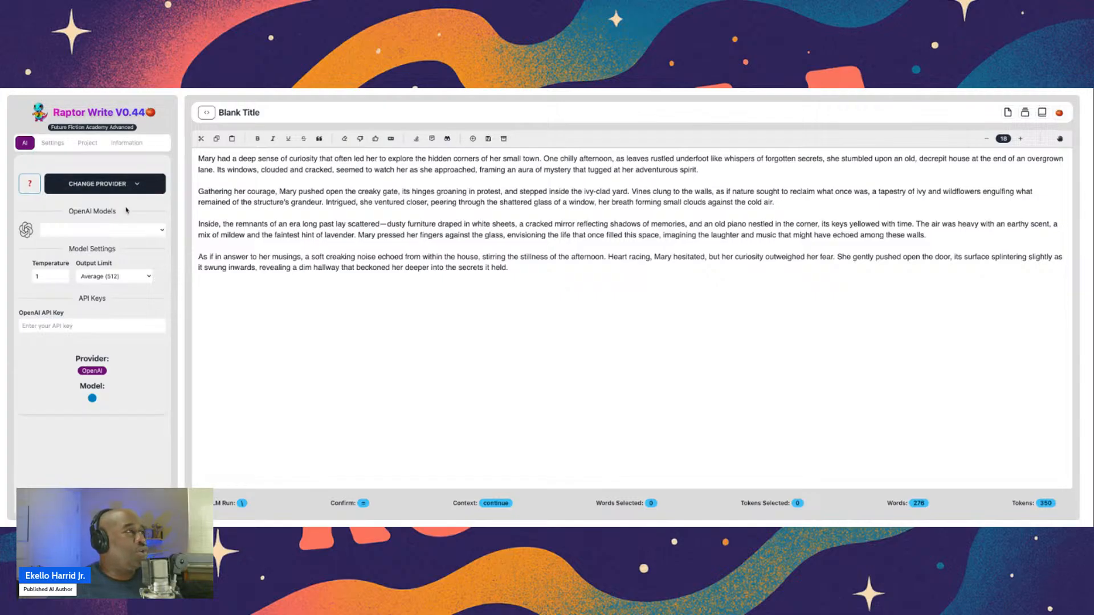
Paste the OpenAI API key into Raptor Write's key field and select o1 as the OpenAI model
click(67, 327)
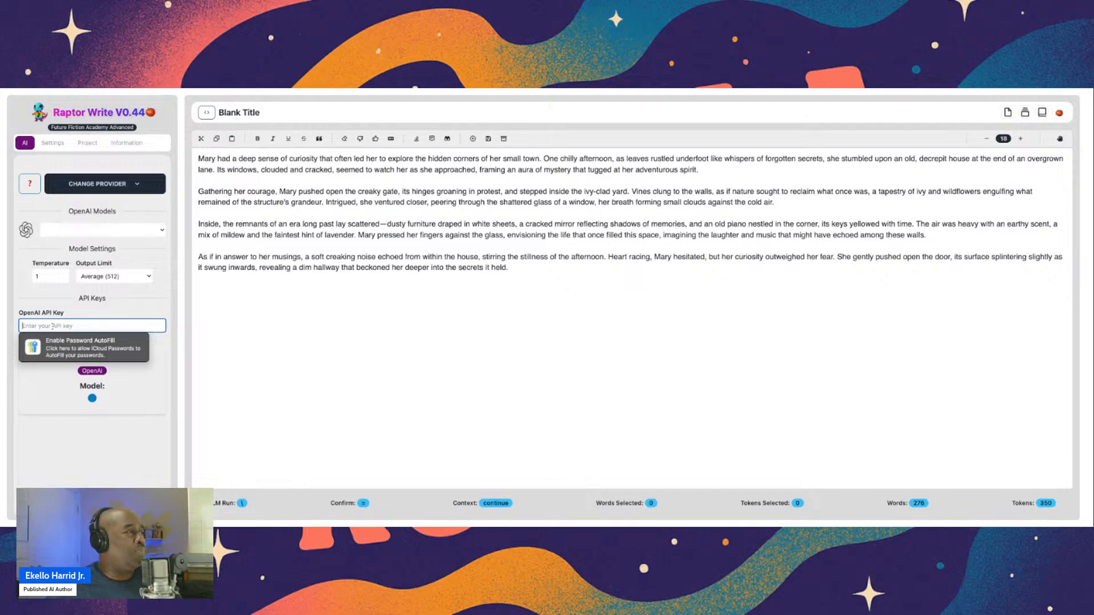
key(super+v)
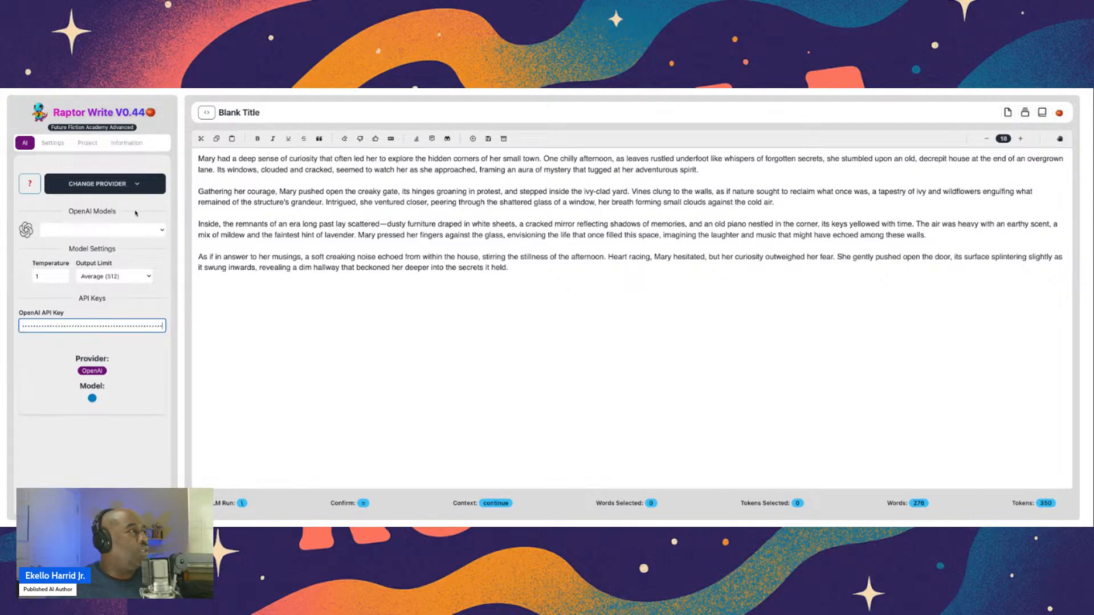
click(140, 231)
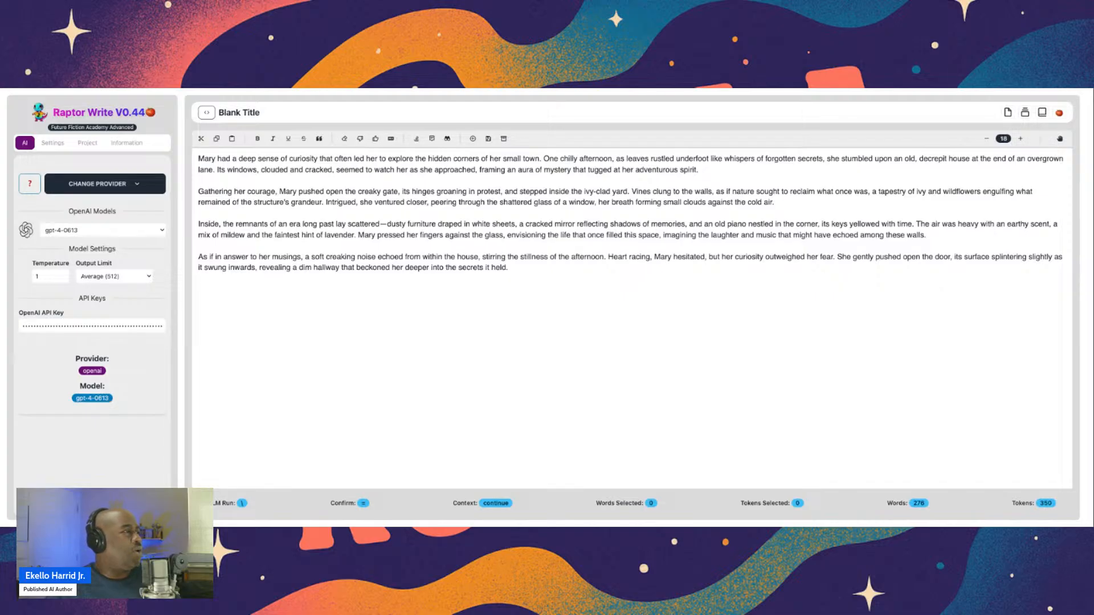
click(113, 431)
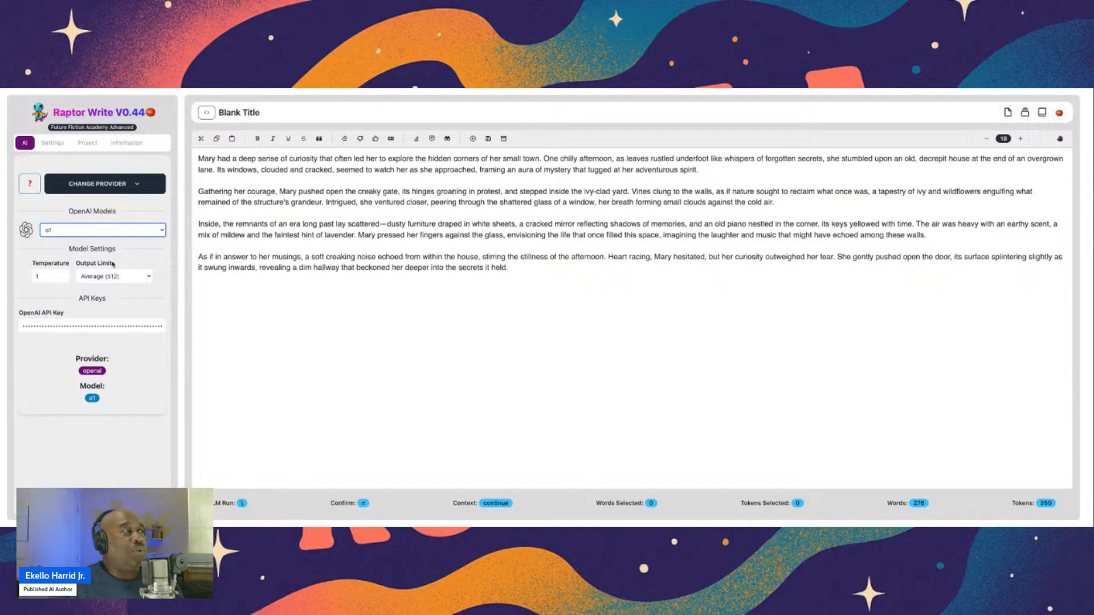
Set the OpenAI model's output limit to Super Max (16384)
click(128, 277)
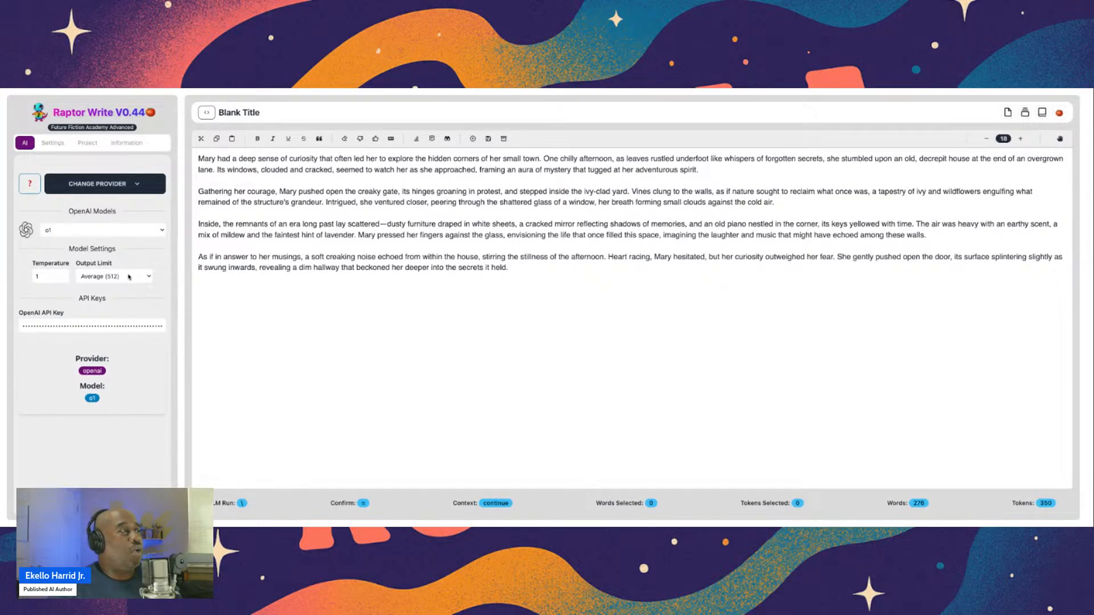
click(104, 339)
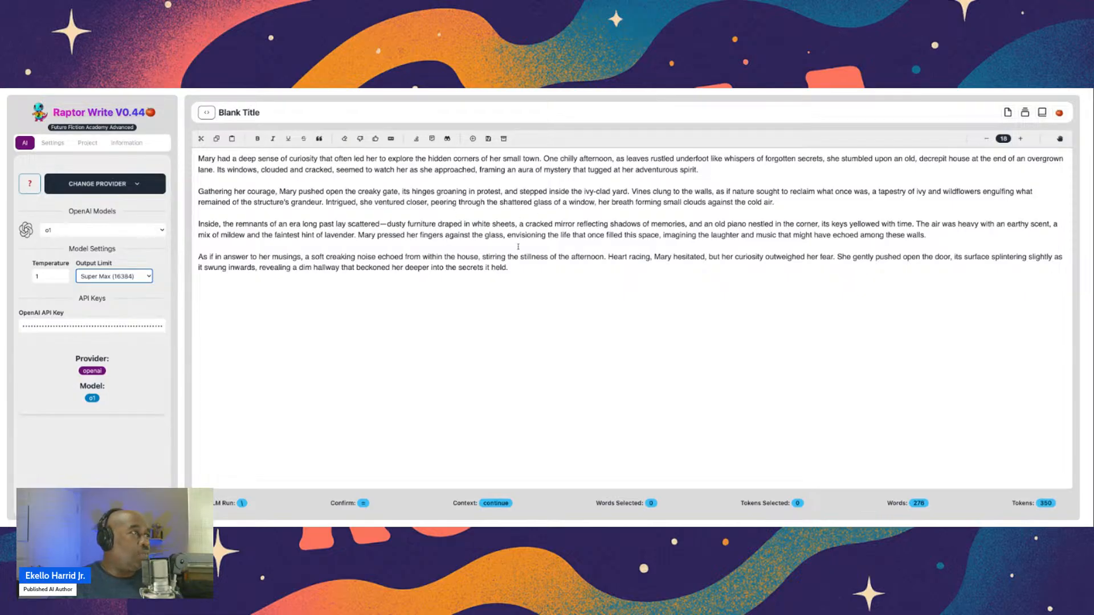
Try to have the AI continue the story from the selected opening words "Mary had a"
drag(237, 159, 193, 160)
right_click(224, 159)
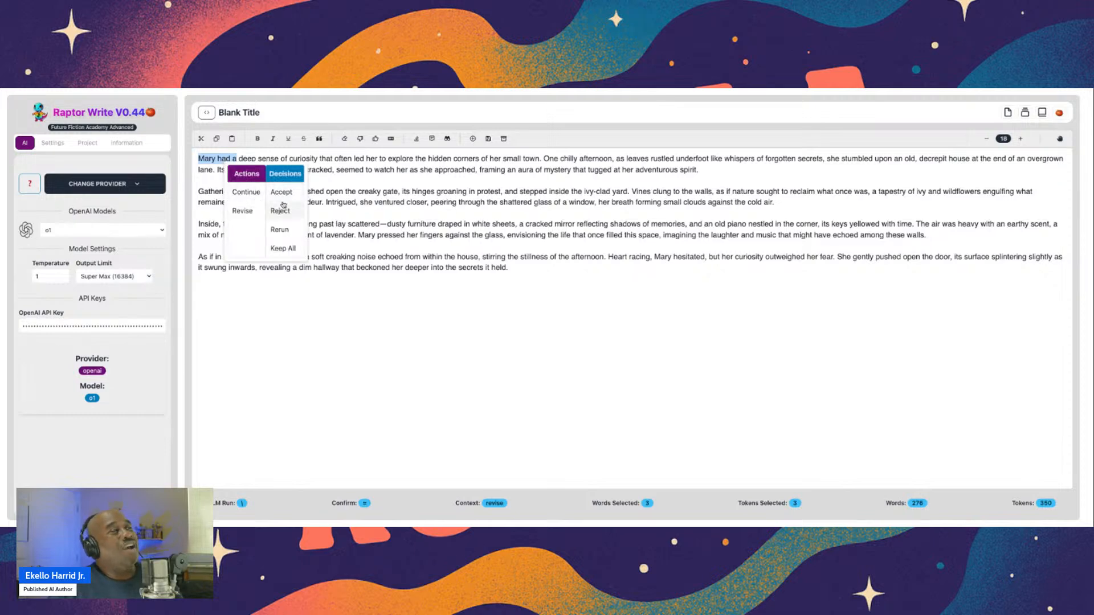
click(246, 193)
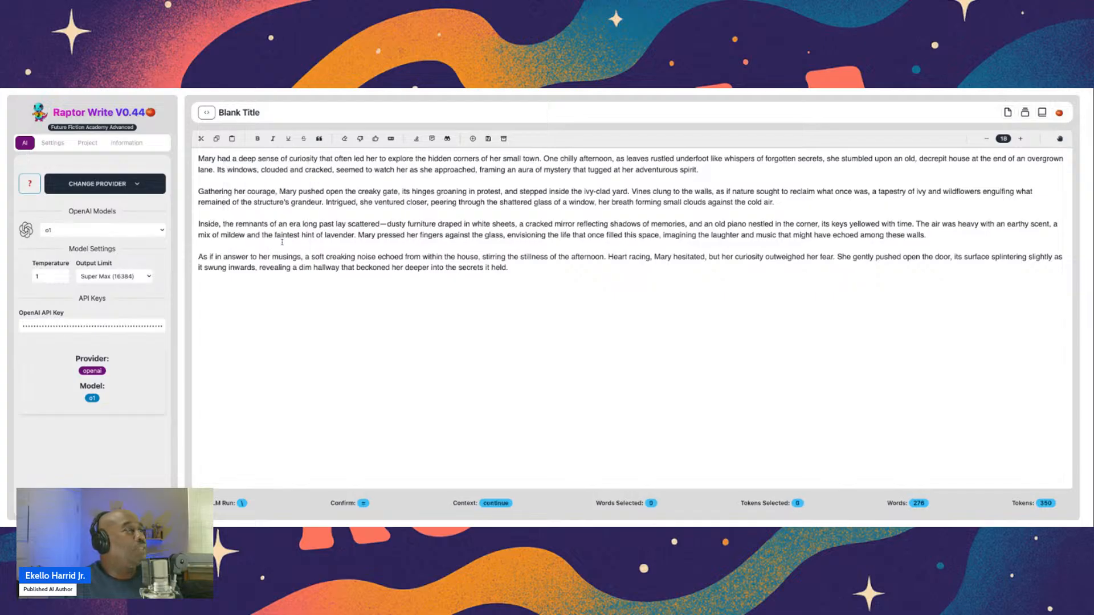
Copy the opening words "Mary had a" and enter them in a new blank document in the project
drag(198, 159, 237, 159)
click(216, 139)
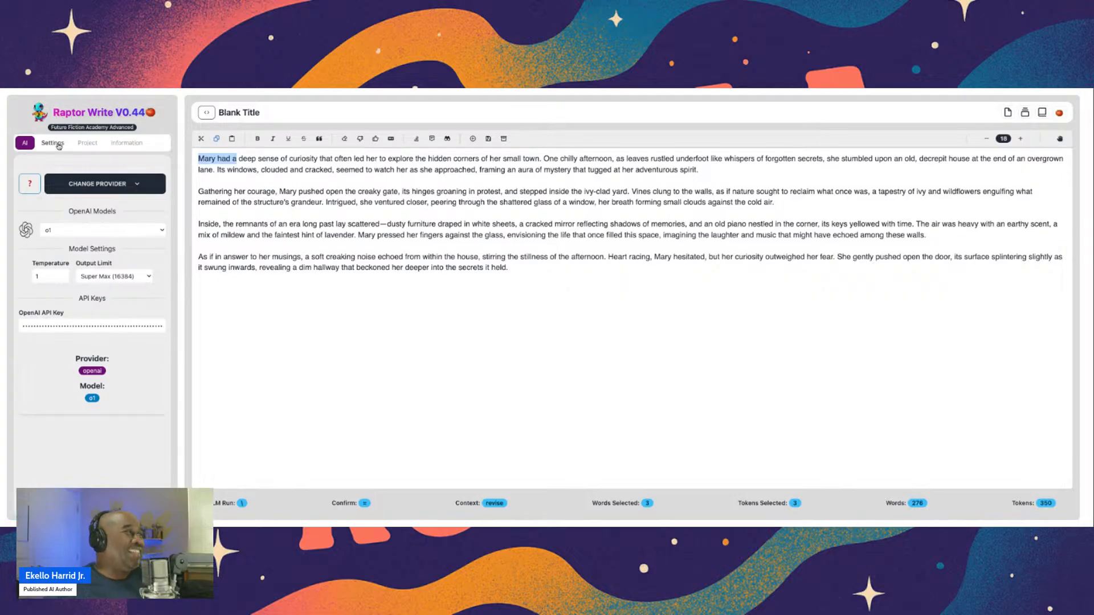
click(88, 144)
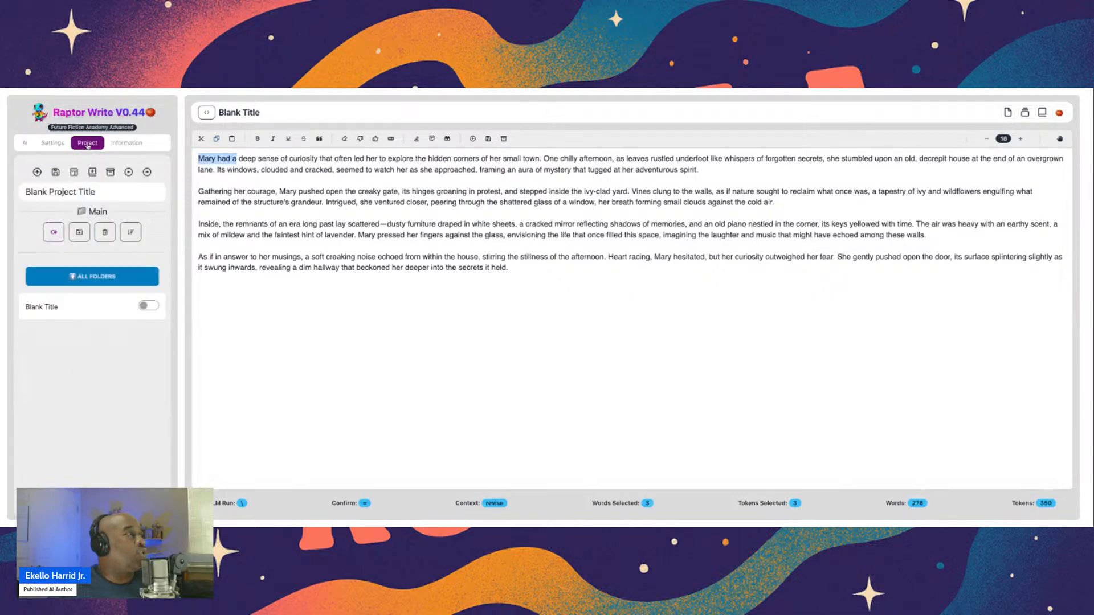
click(37, 172)
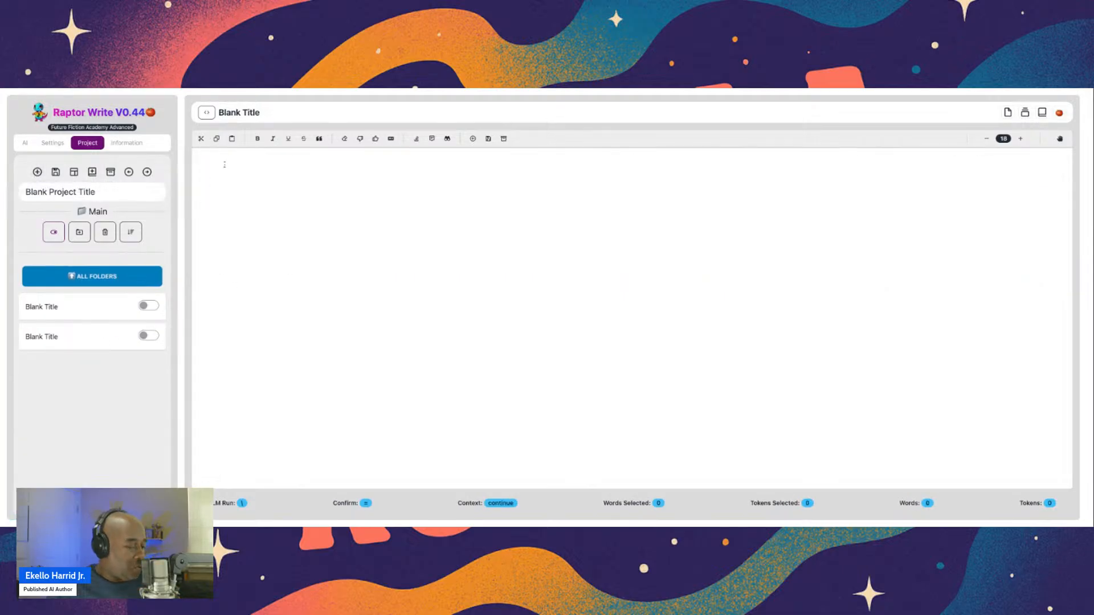
text(Mary had a)
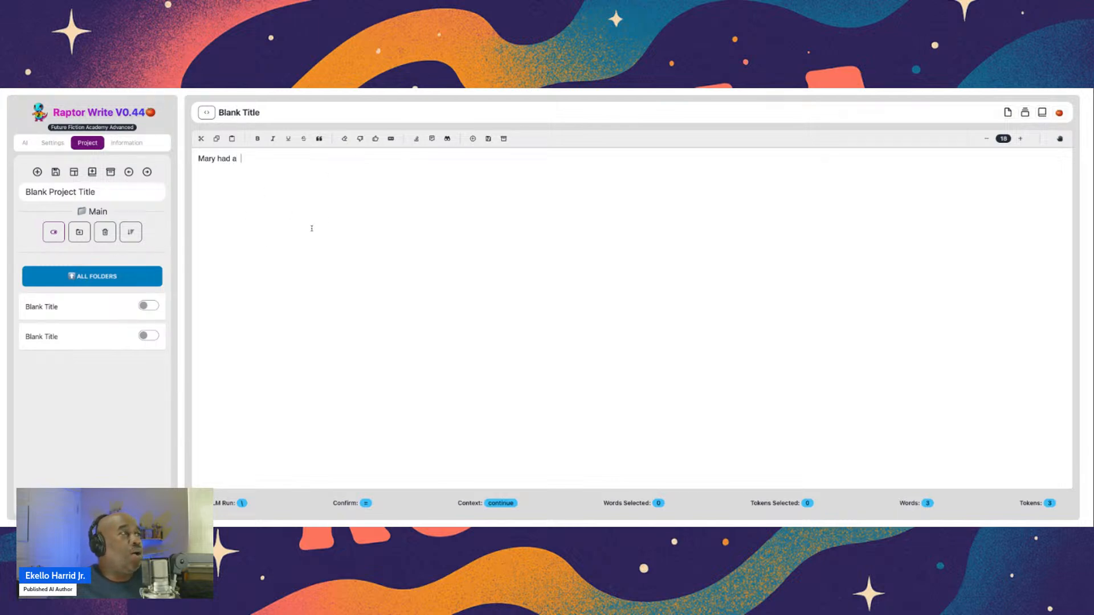
Run the o1 model to continue the text after "Mary had a", and accept the generated continuation
click(25, 142)
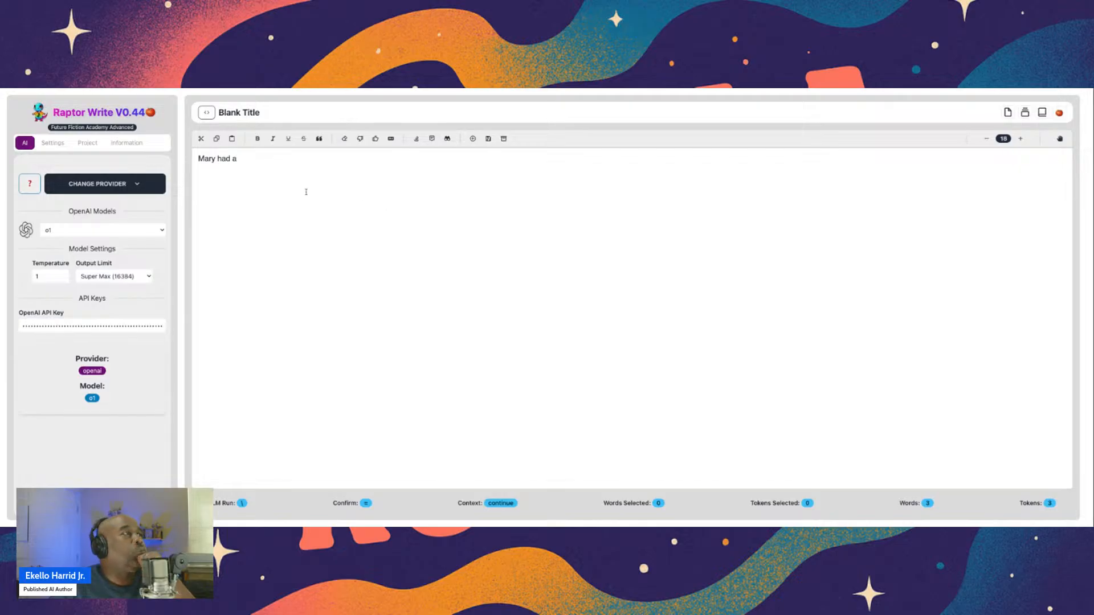
click(267, 158)
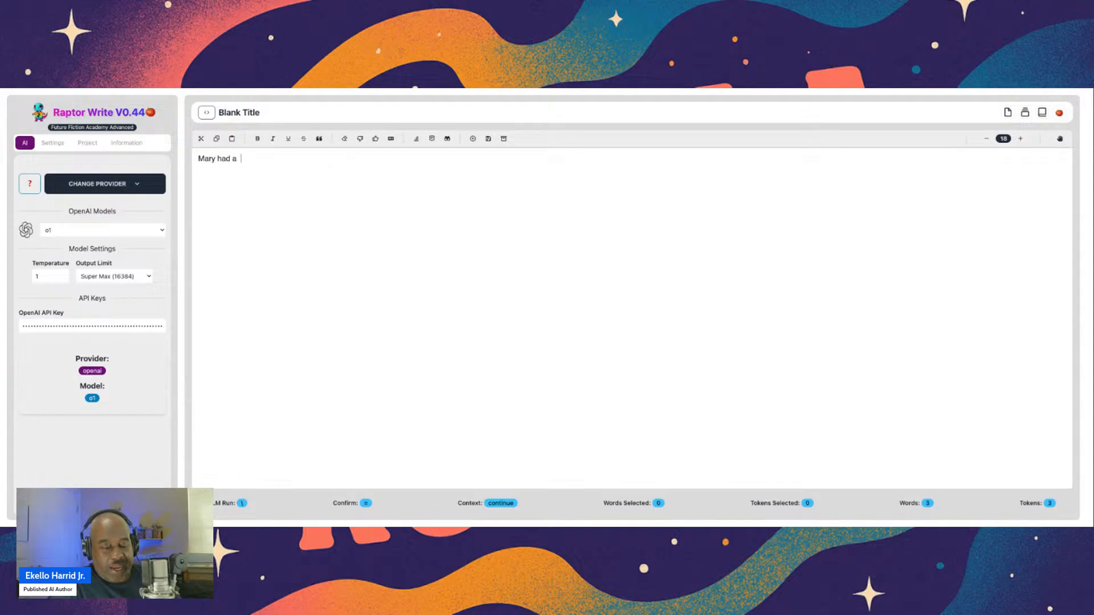
key(backslash)
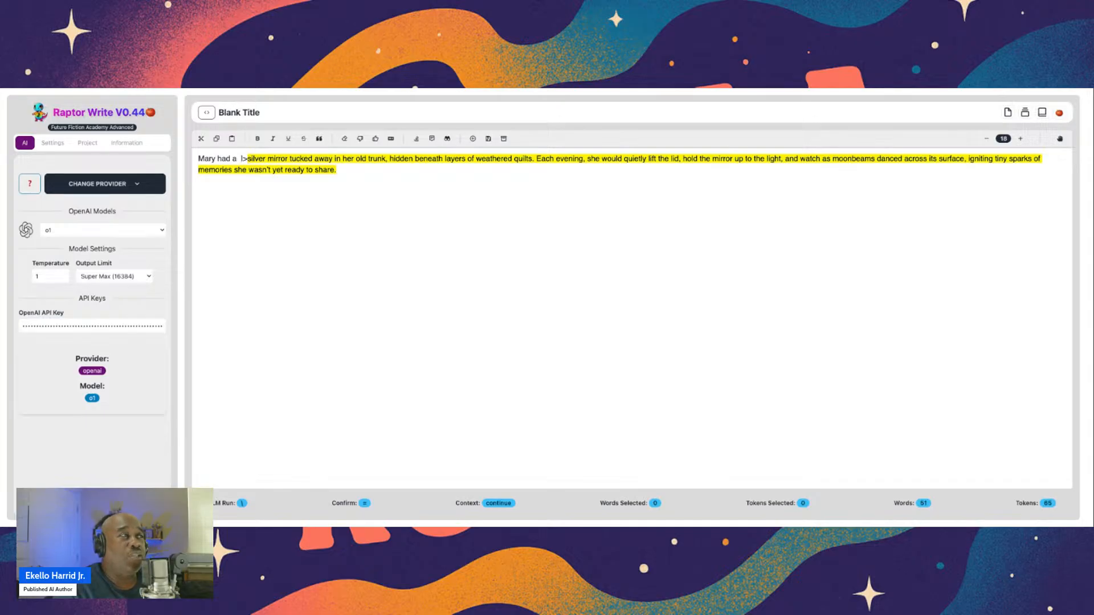
click(376, 140)
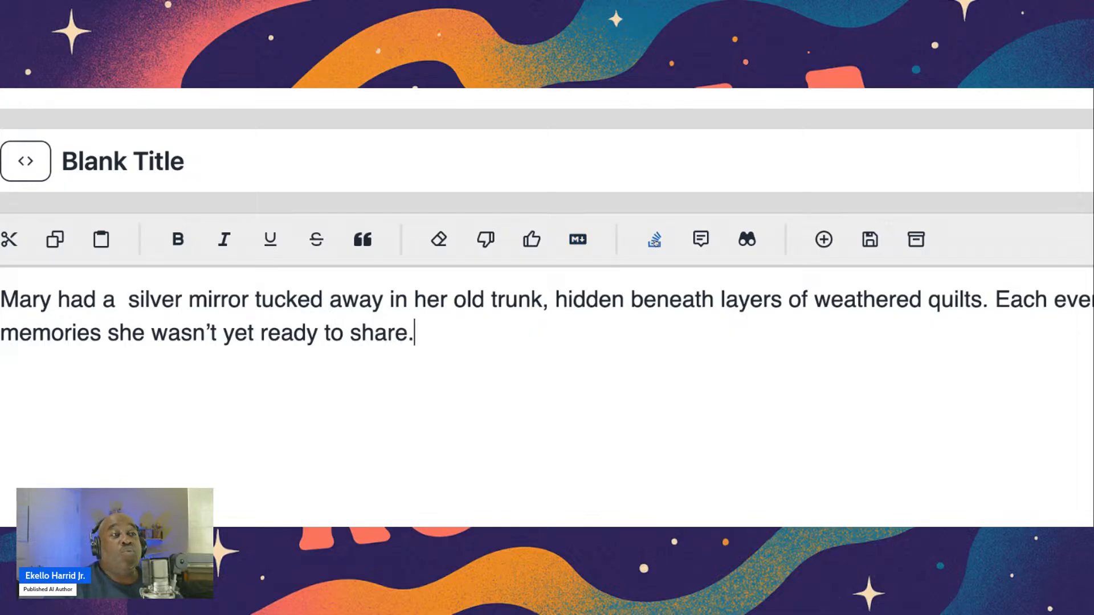
scroll(655, 242, right, 5)
scroll(657, 242, right, 3)
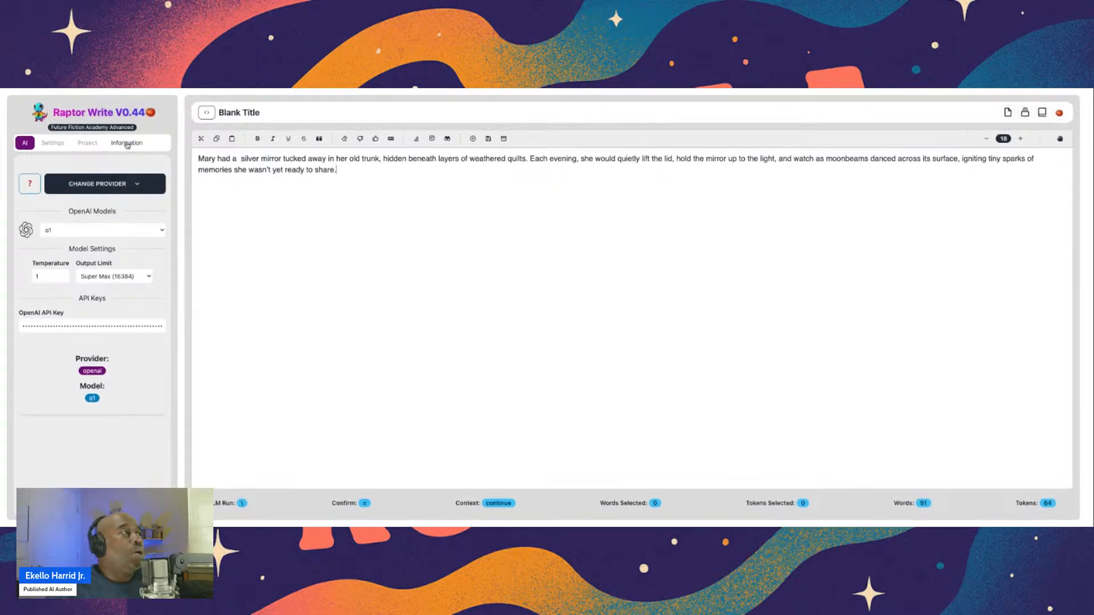
Include both project documents in the prompt, and exclude both of them again
click(95, 144)
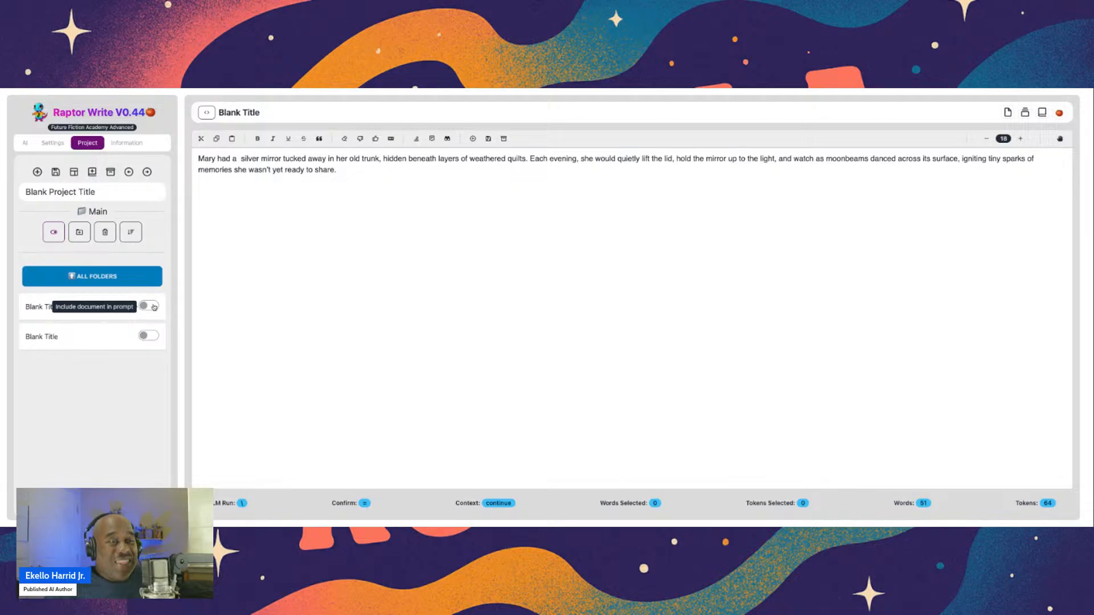
click(153, 308)
click(149, 336)
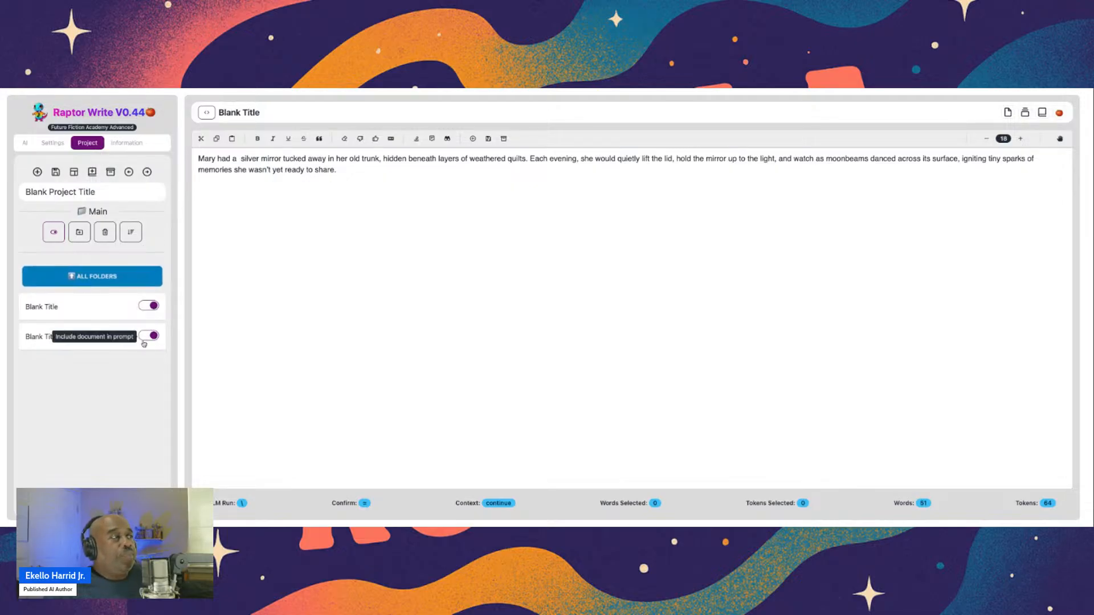
click(151, 307)
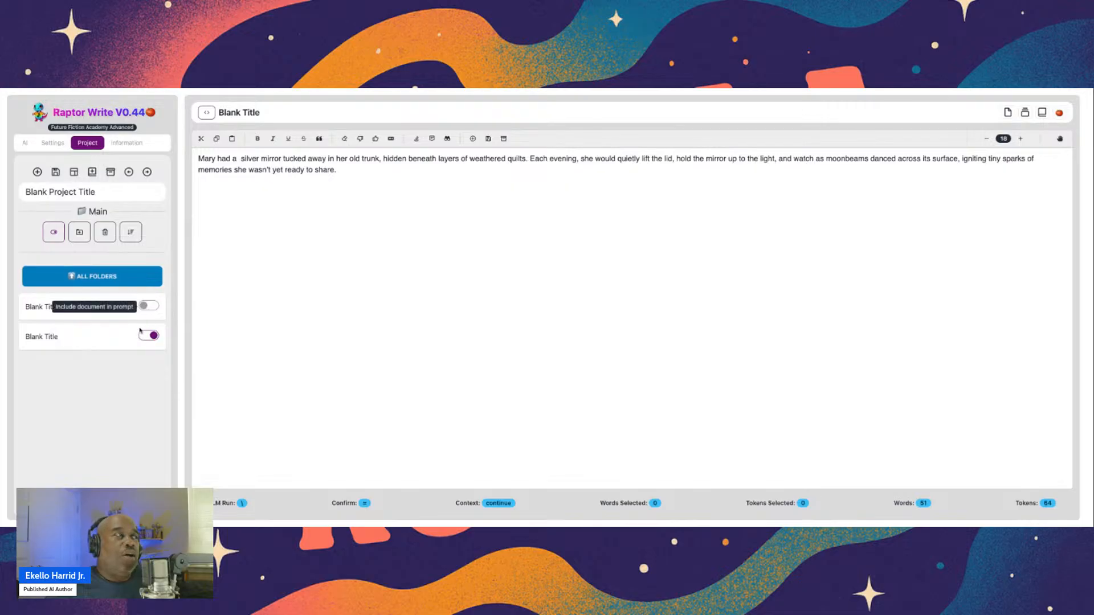
click(146, 336)
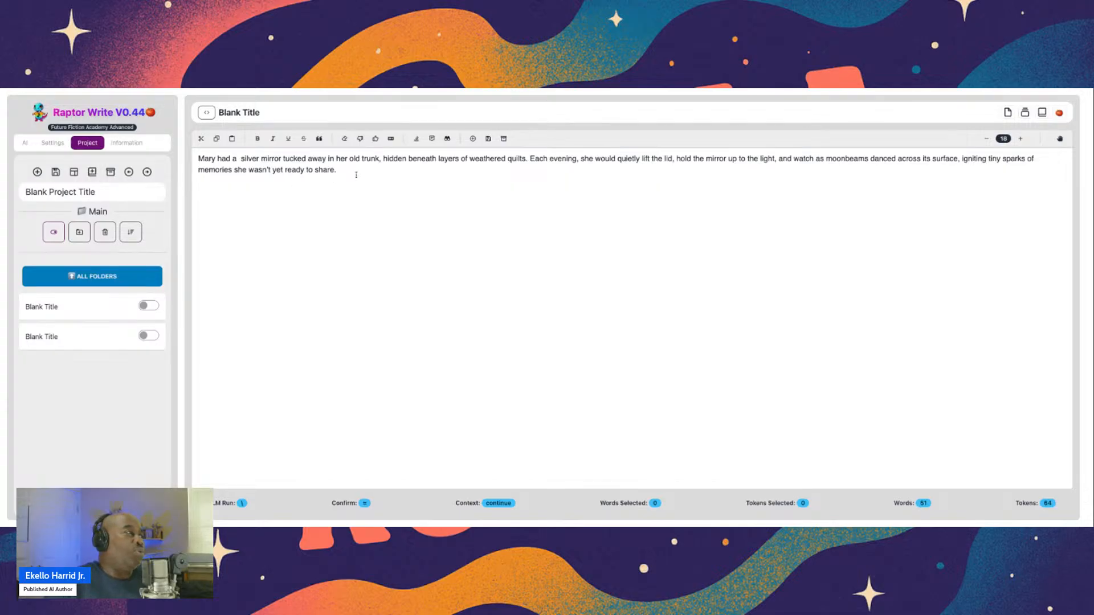
Replace the document's text with a prompt for a guitar and VR story, describing an electric and an acoustic guitar and requesting 15 sci-fi based scenarios
key(ctrl+a)
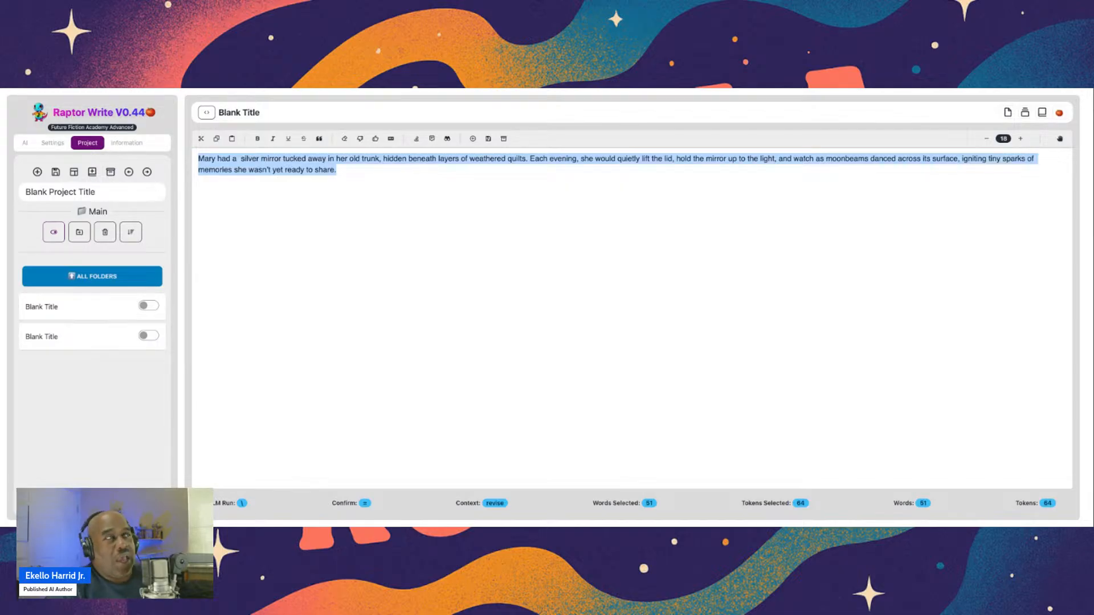
text(I would like to create a story about a guitar)
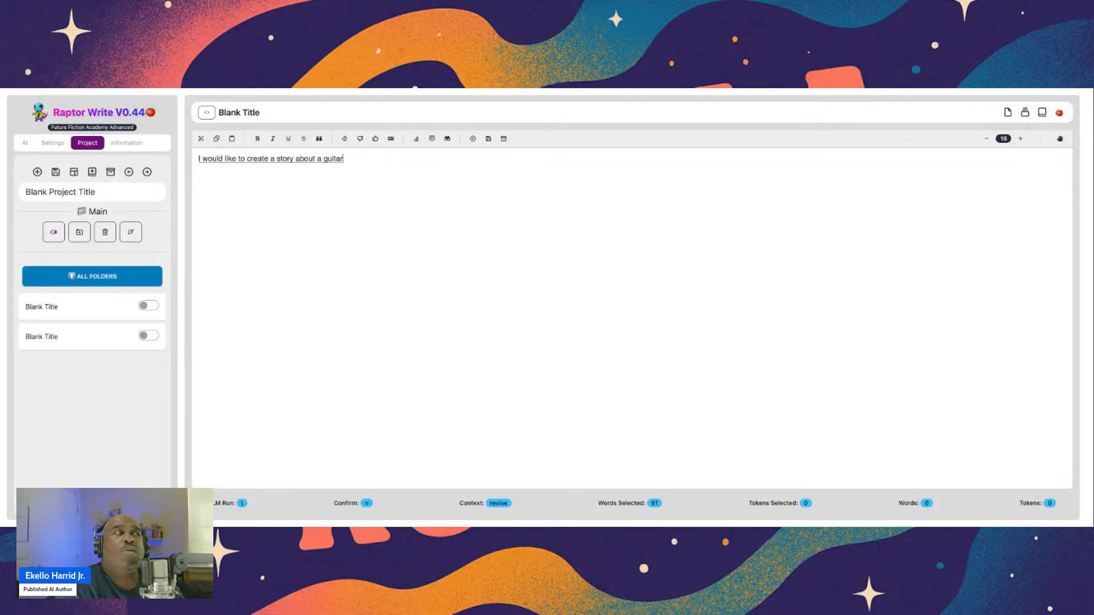
text(.)
key(BackSpace)
text(and VR)
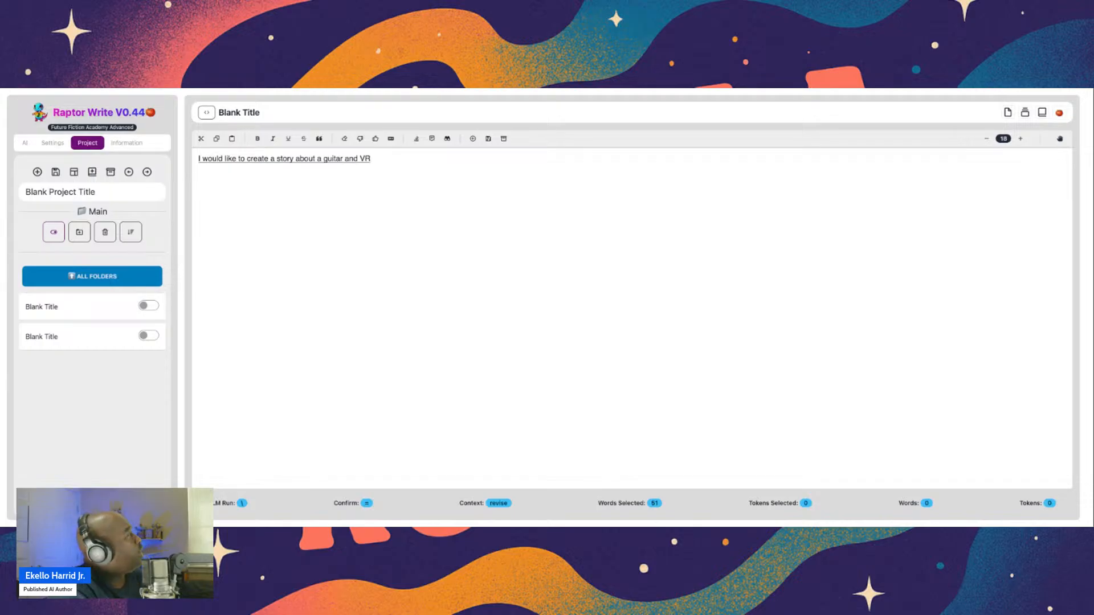
text( as a matter fact, I've got to)
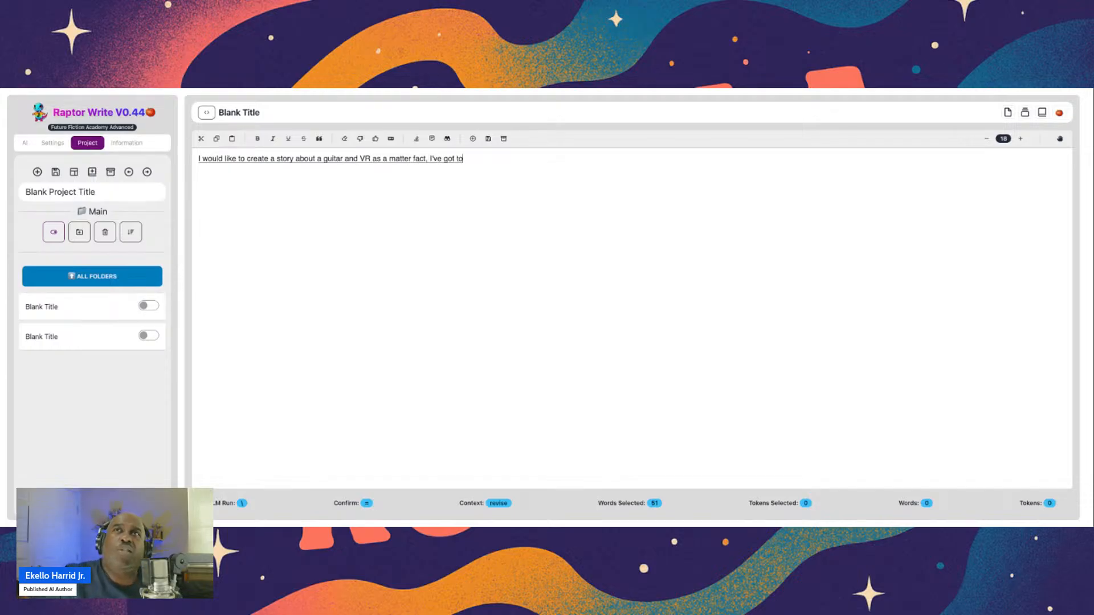
text( guitar)
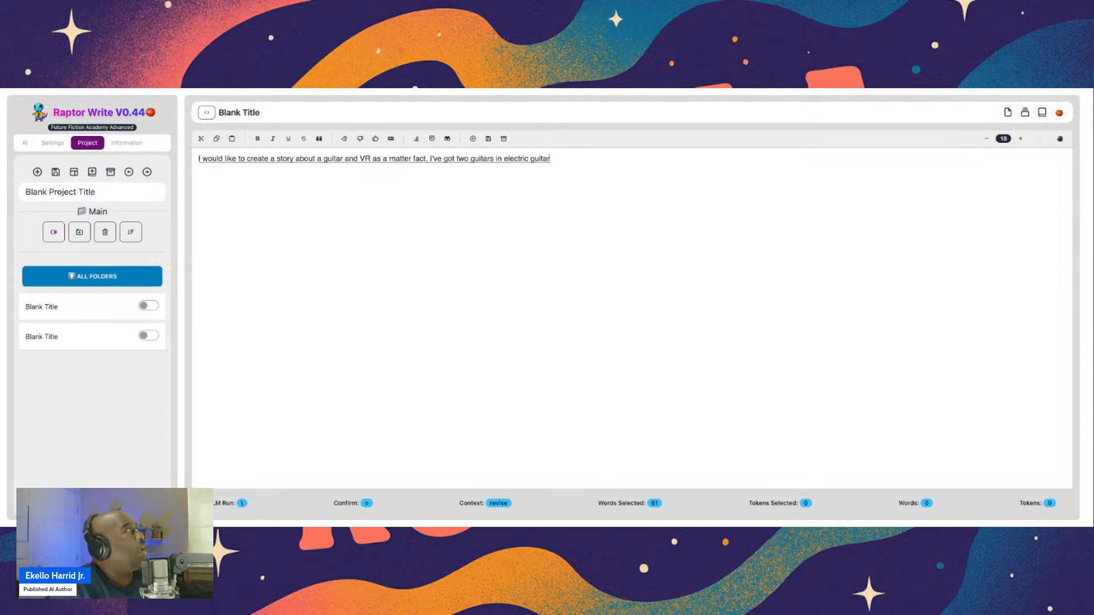
text(s, and electric guitar and a)
text(acoustic)
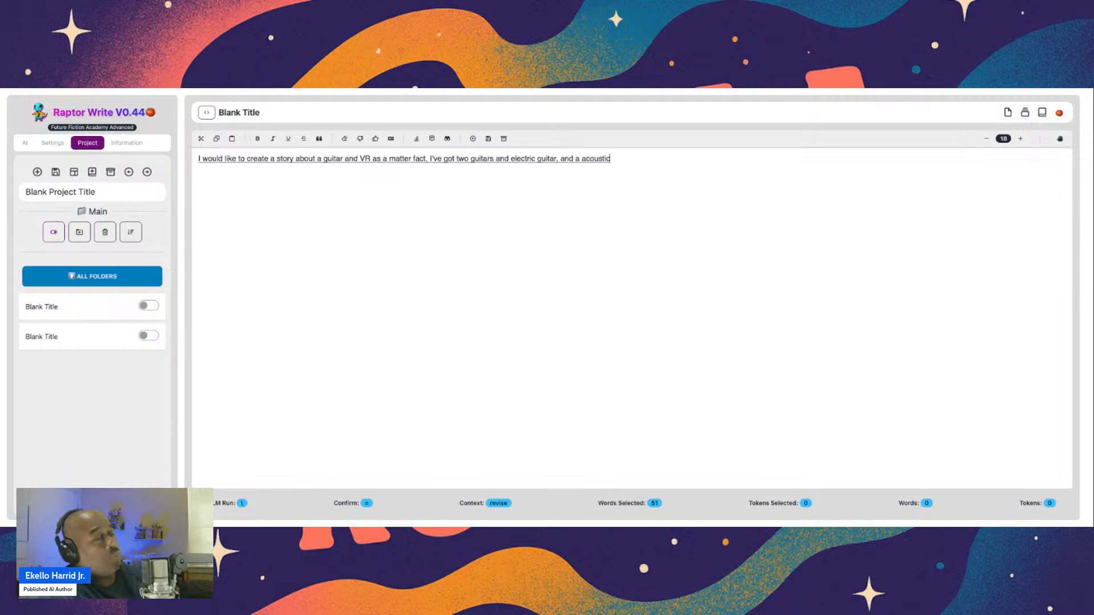
text( guitar. They're both electric but ones)
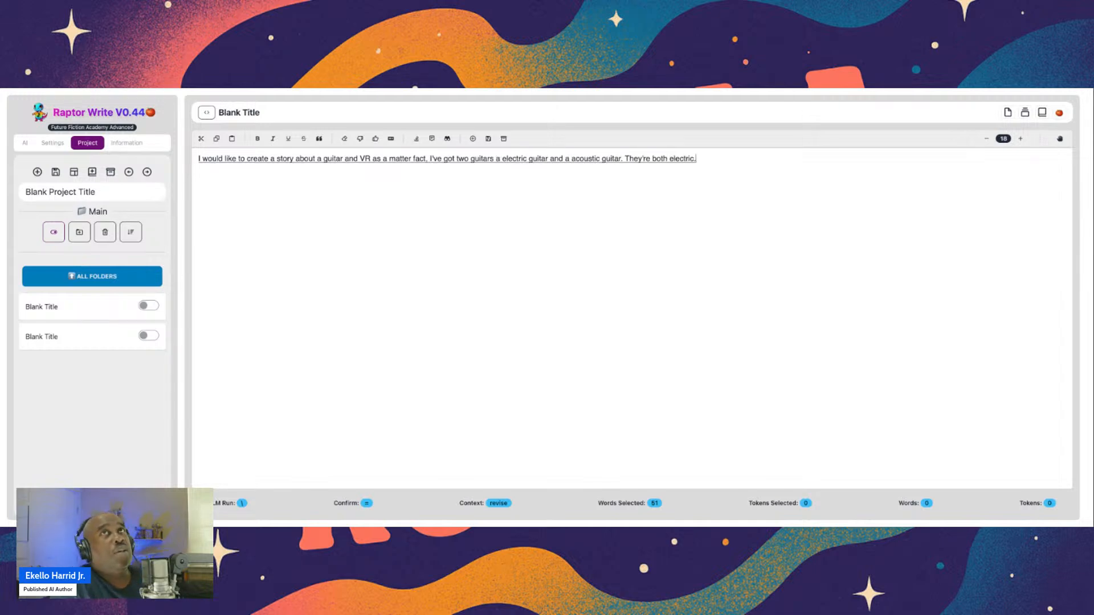
text( obviously an acoustic and)
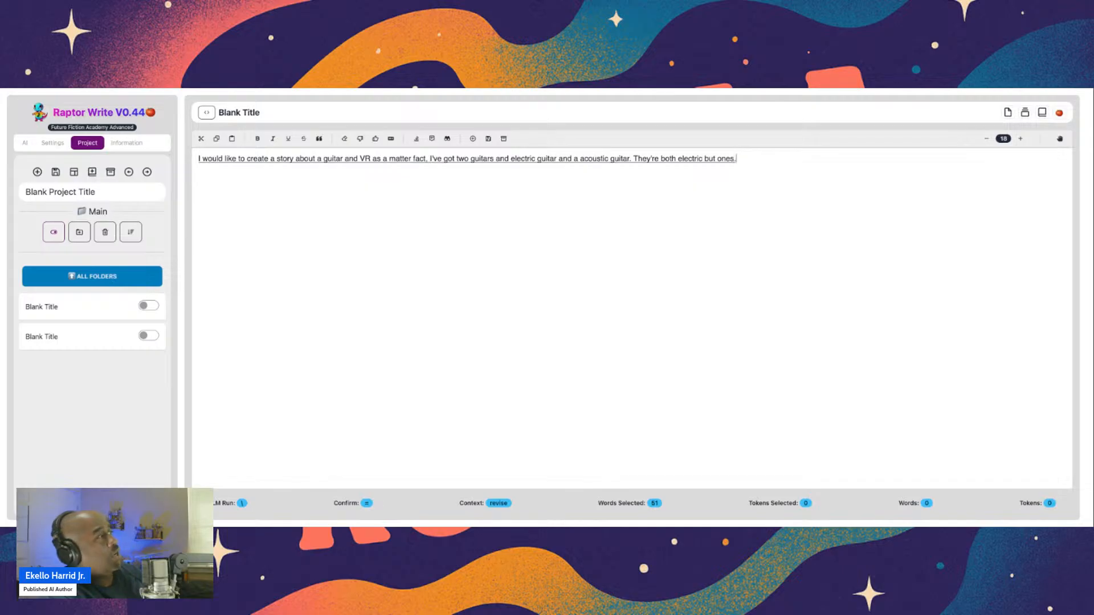
text( one's obviously an electric guitar)
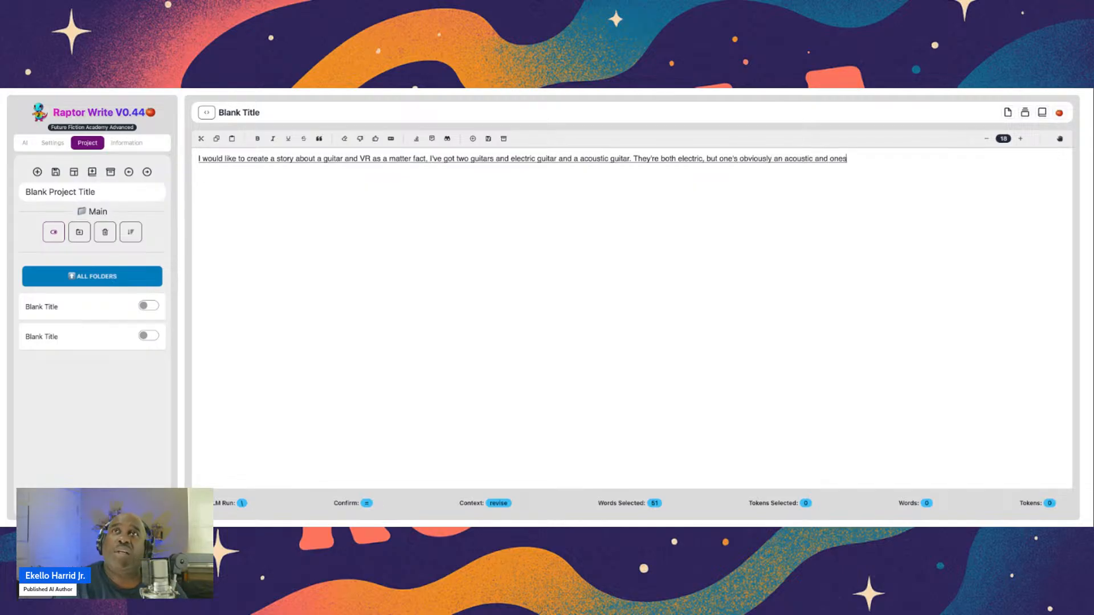
text( give me 15 scenarios that are sci-fi based.)
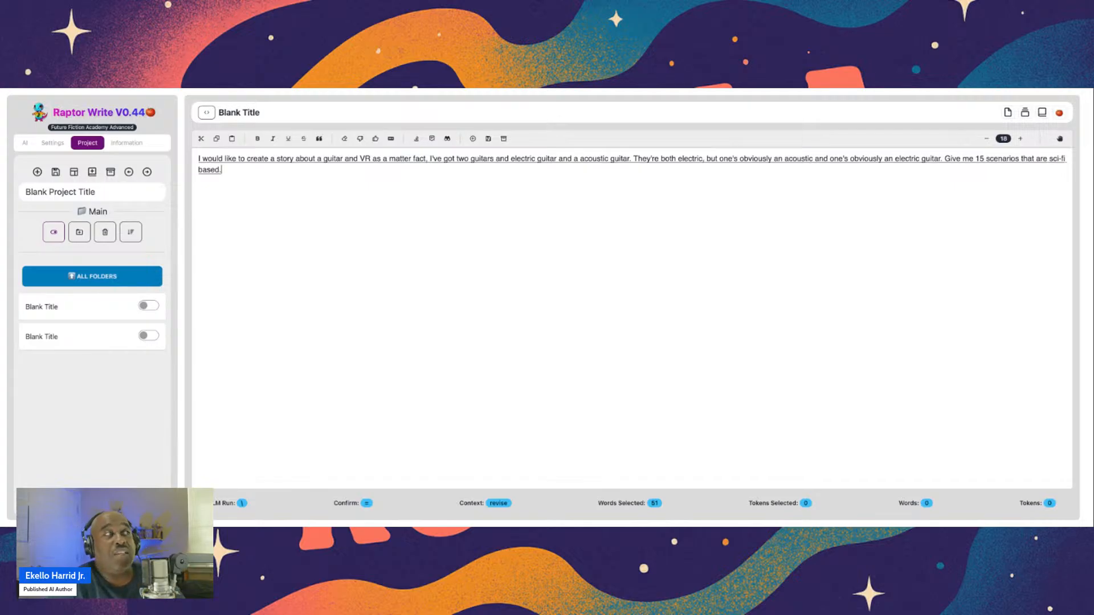
Extend the prompt to require a far future, space opera based setting, and run the AI to generate the scenarios
key(BackSpace)
text(and th)
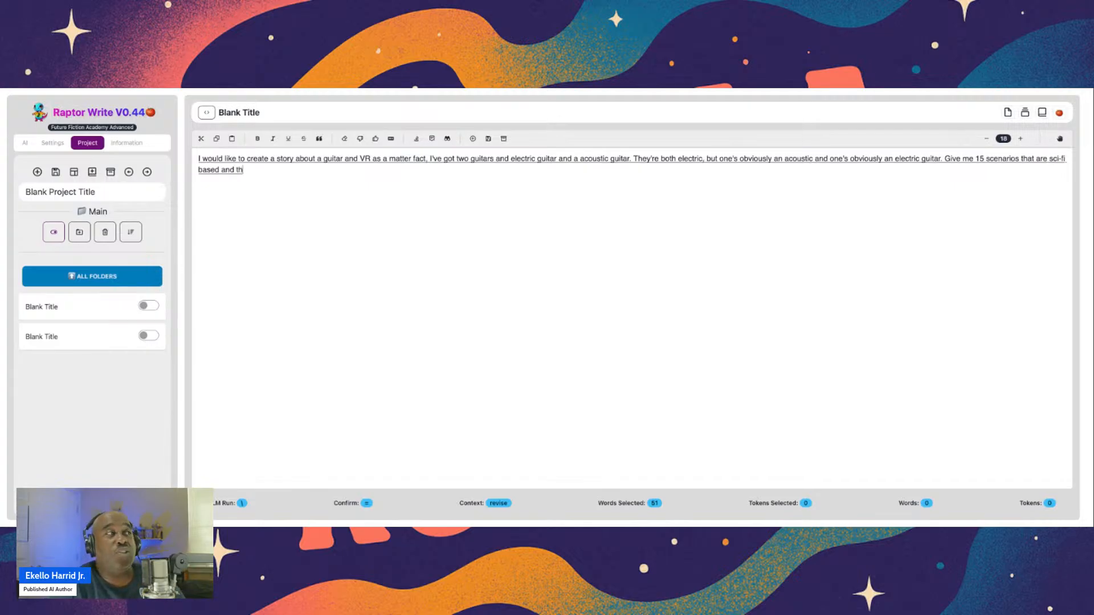
text(is it should be.)
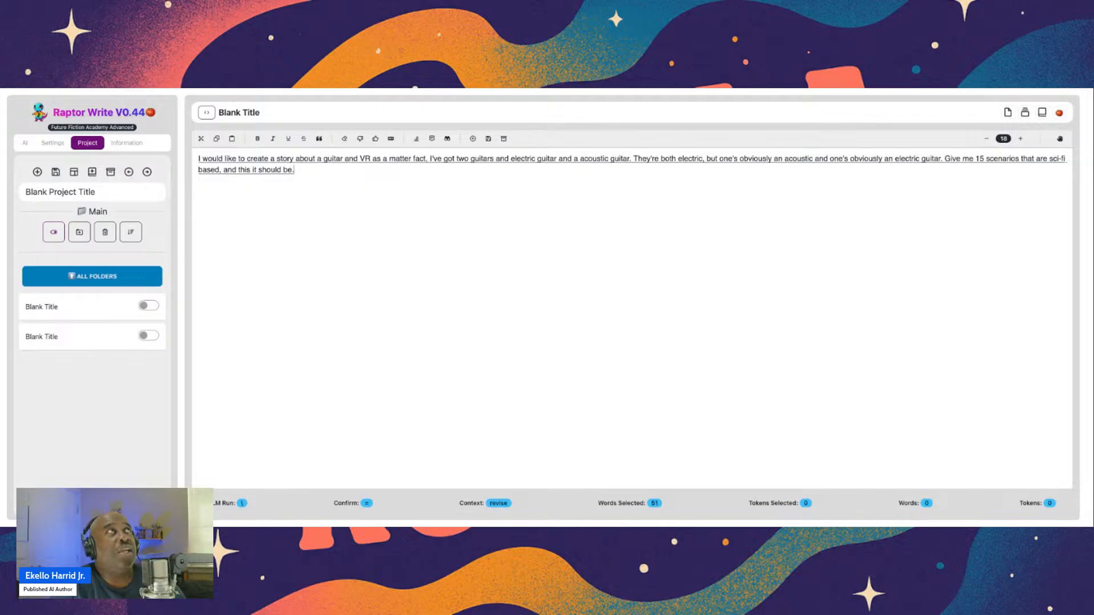
key(BackSpace)
text(in)
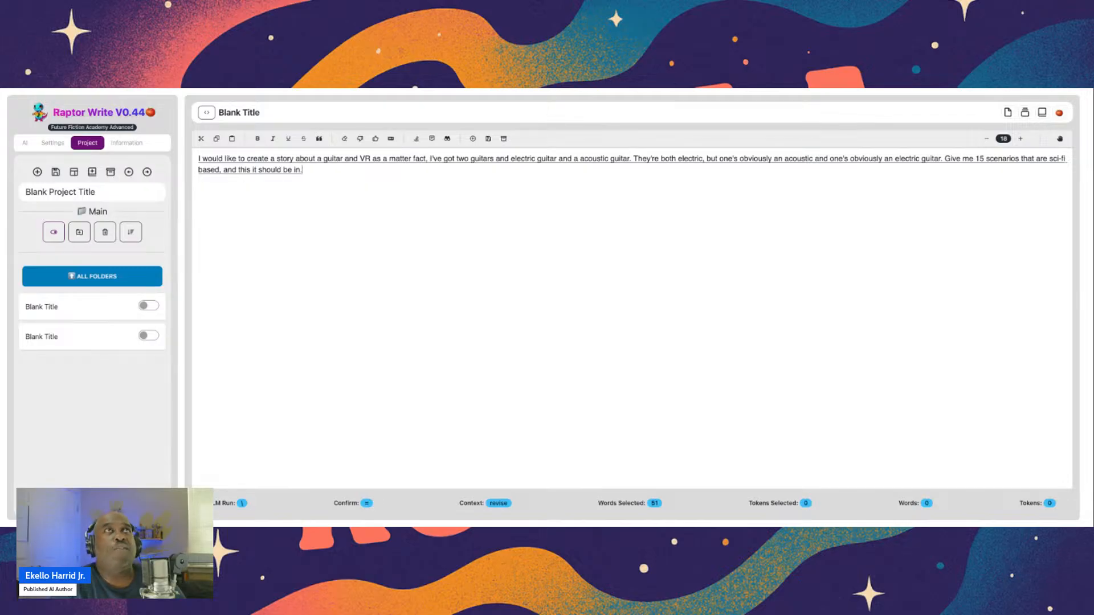
text( a far future.)
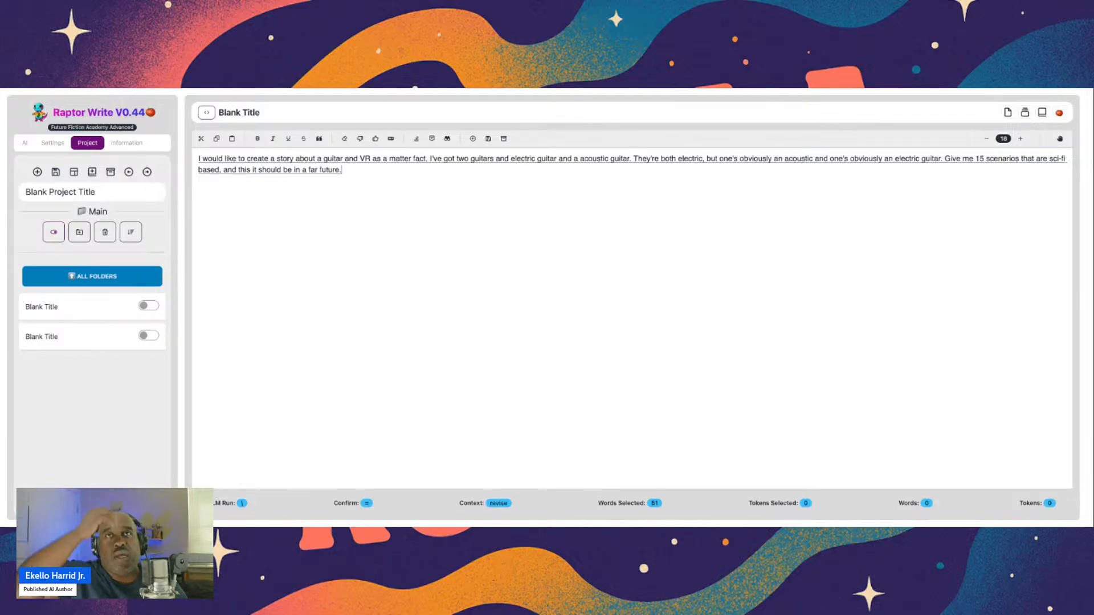
key(BackSpace)
text(, and it should)
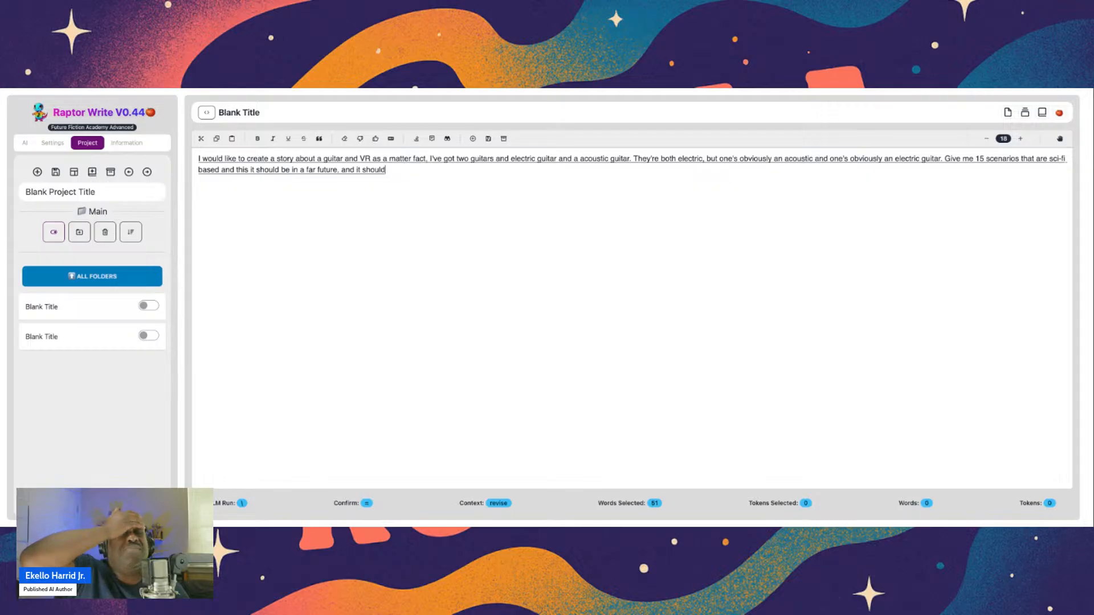
text( be space opera based.)
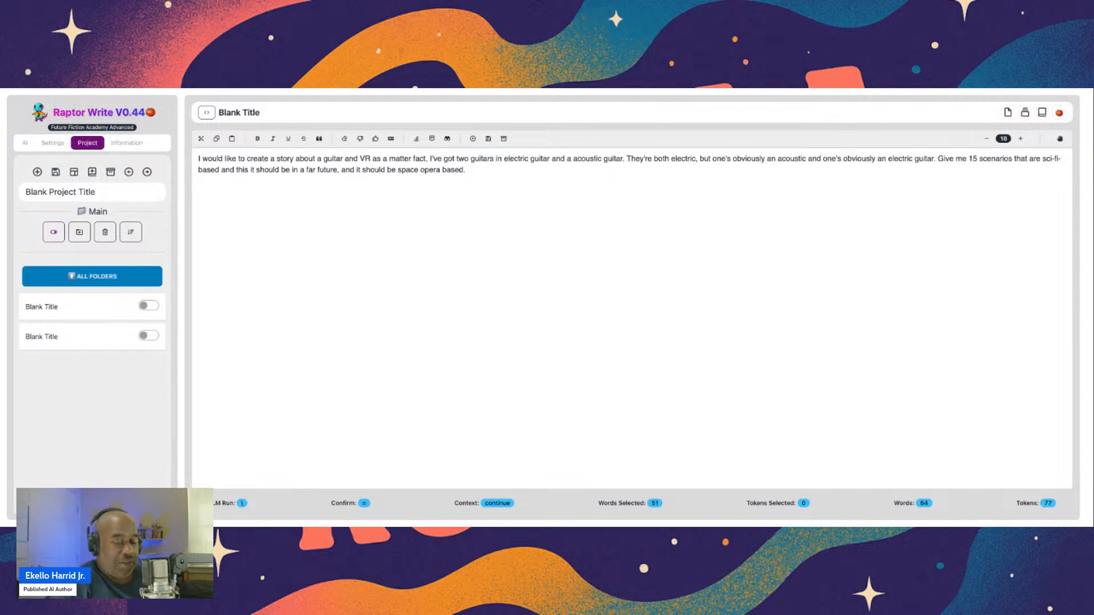
key(Return)
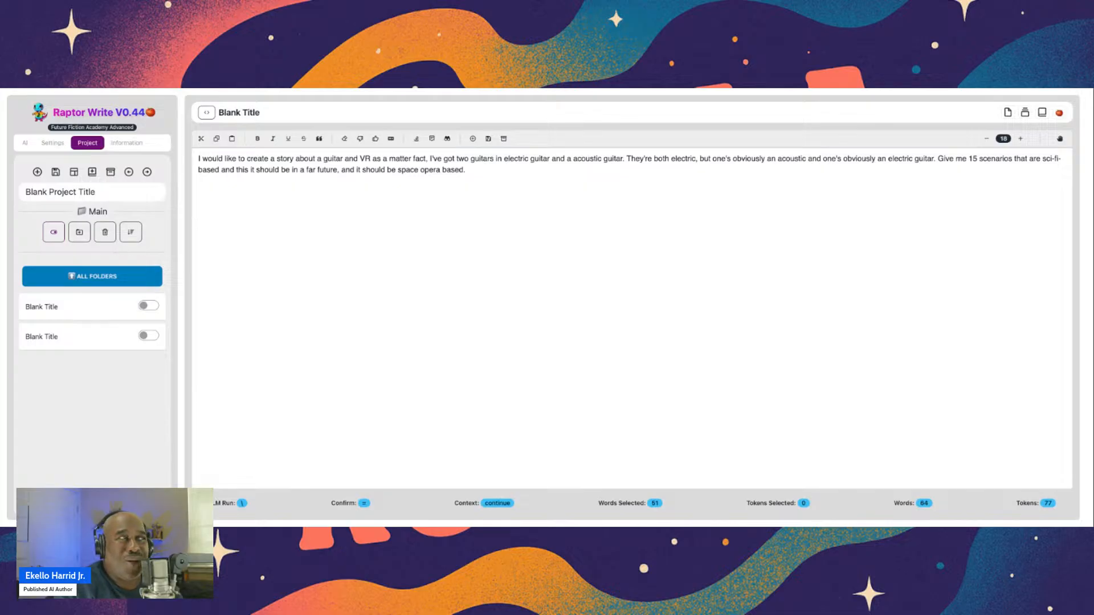
key(backslash)
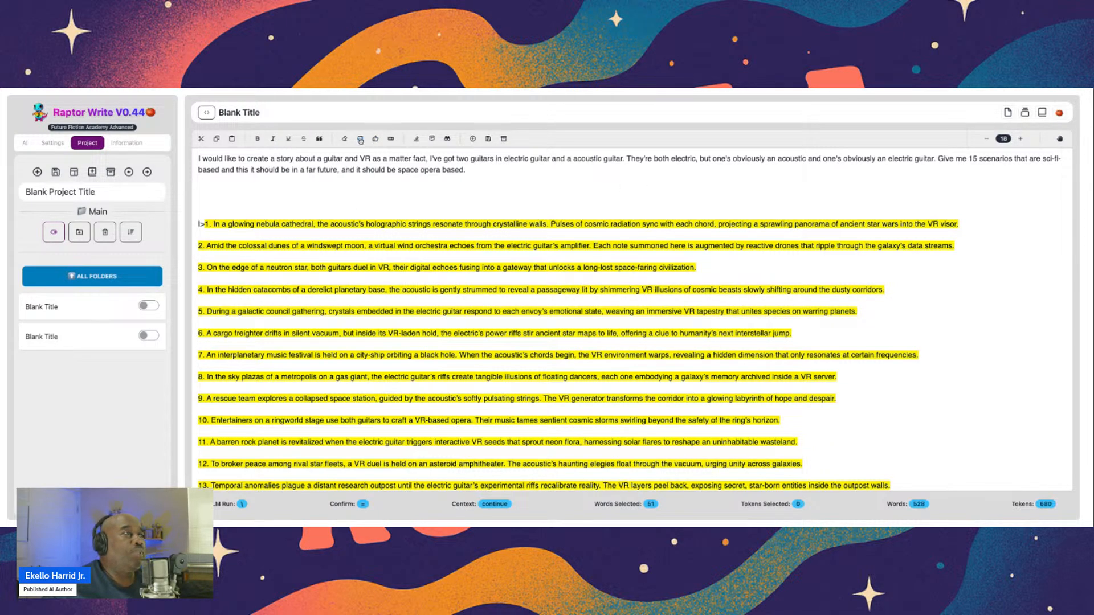
Reject the generated scenarios and extend the prompt to request scenarios "for stories that are complete with a beginning, middle and end"
click(359, 140)
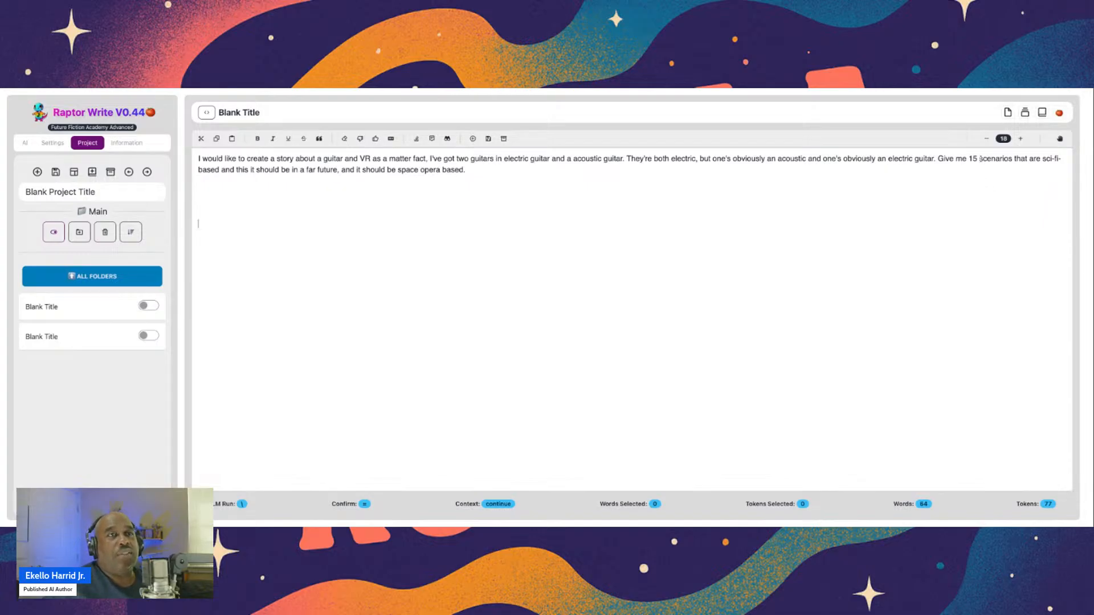
drag(979, 159, 1012, 161)
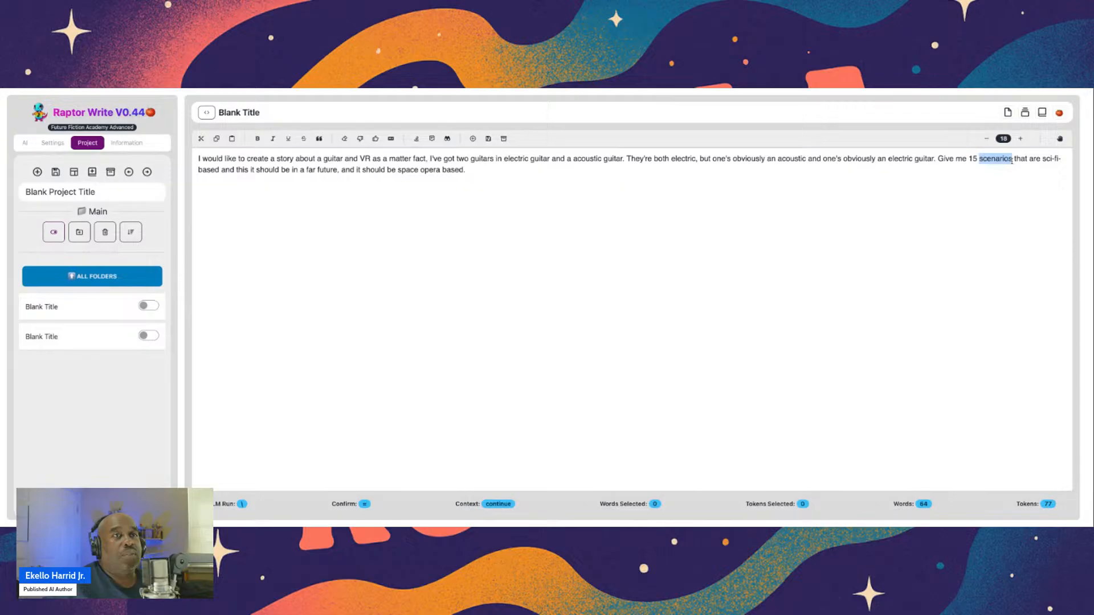
click(1014, 161)
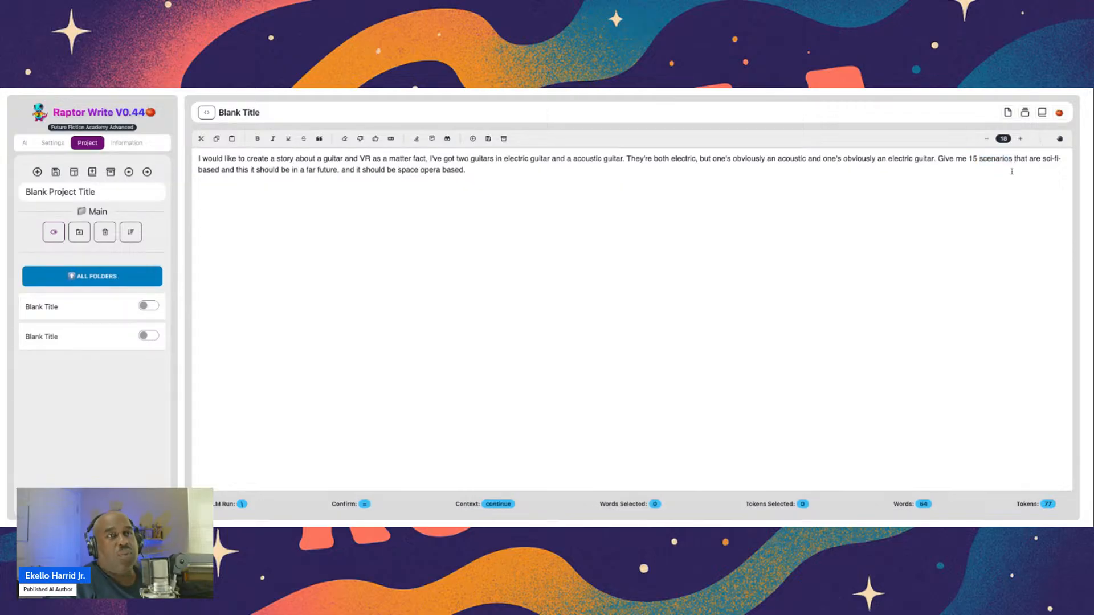
text(for stories)
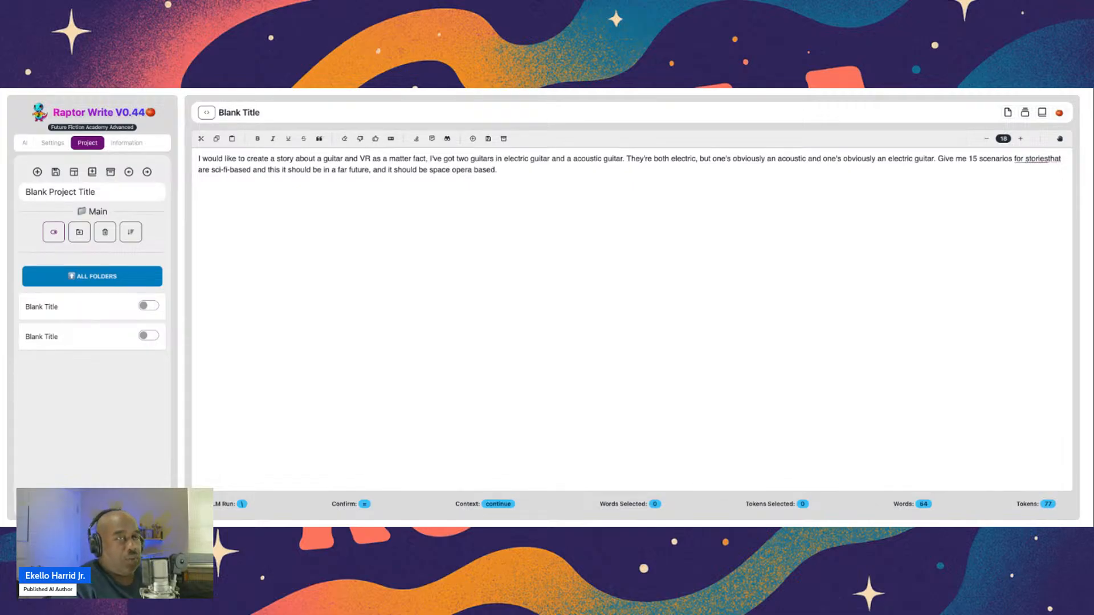
text( that are)
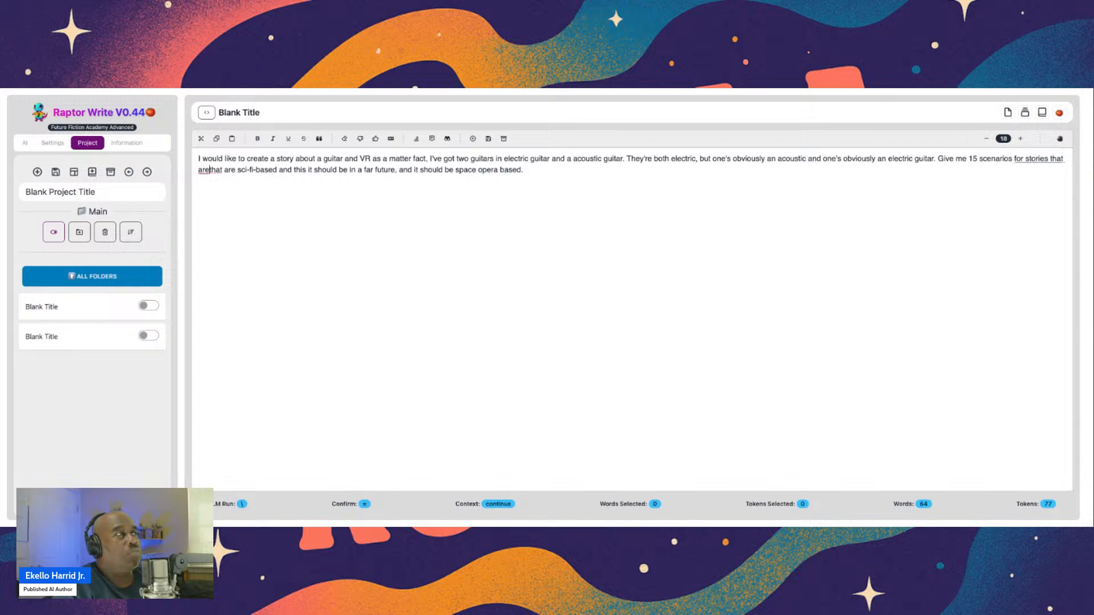
text(complete with a)
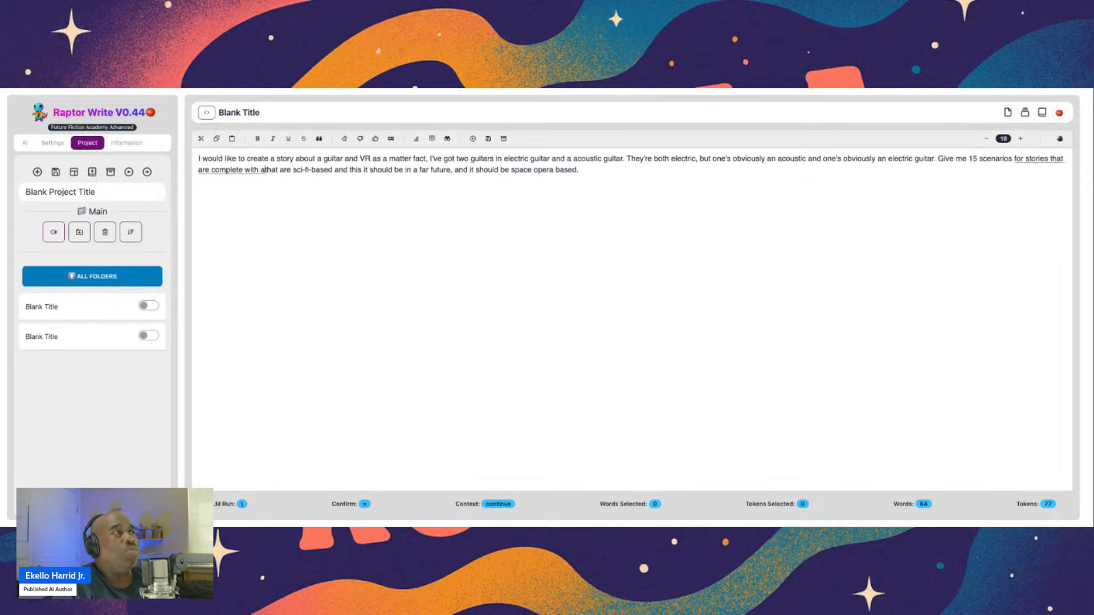
text( beginning, middle and end)
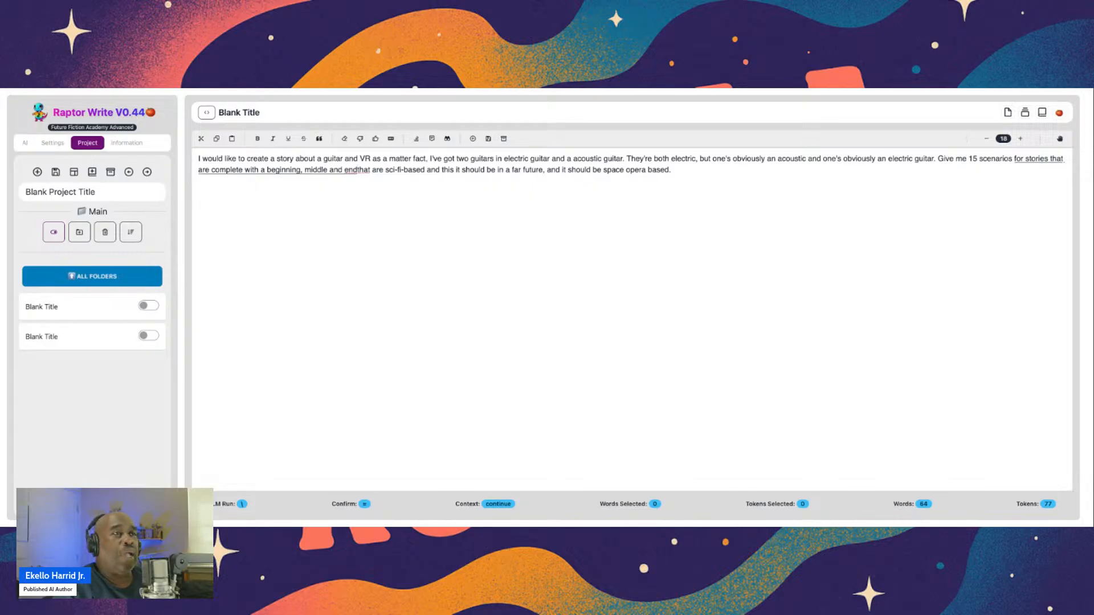
Add to the prompt "and you have to tell me what the beginning middle and end of each one of the stories is,"
text(and you have to tell me)
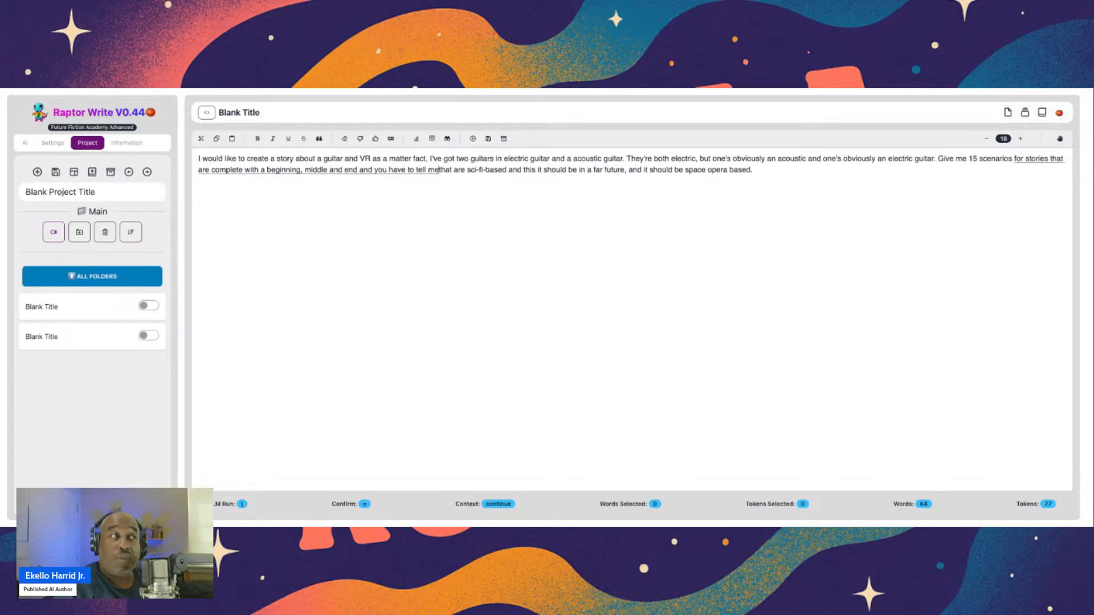
text( what the beginning middle an)
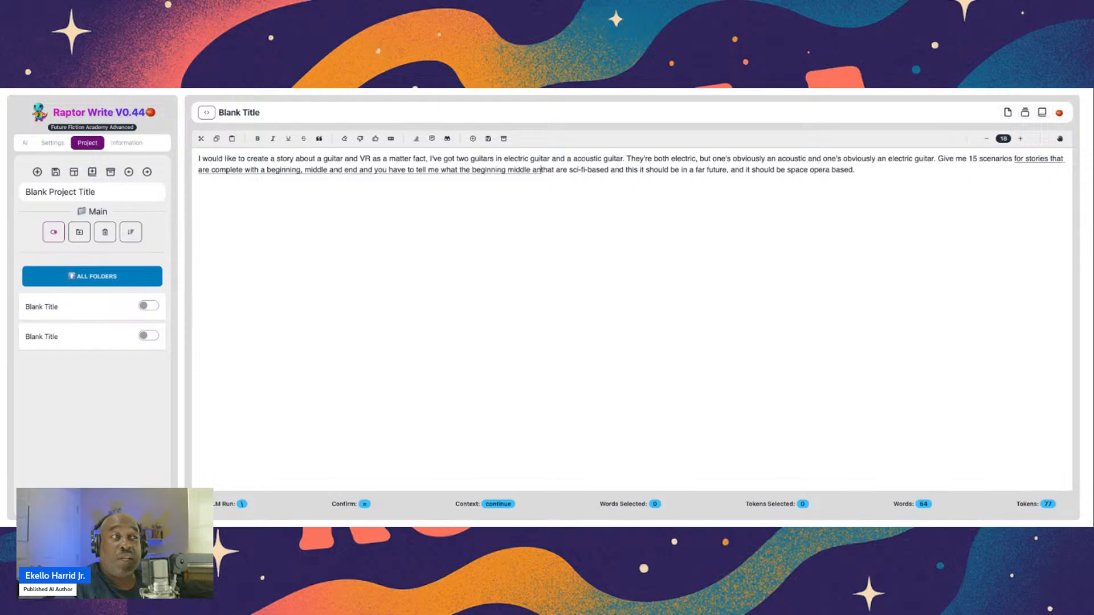
text(d end of each one of the storie)
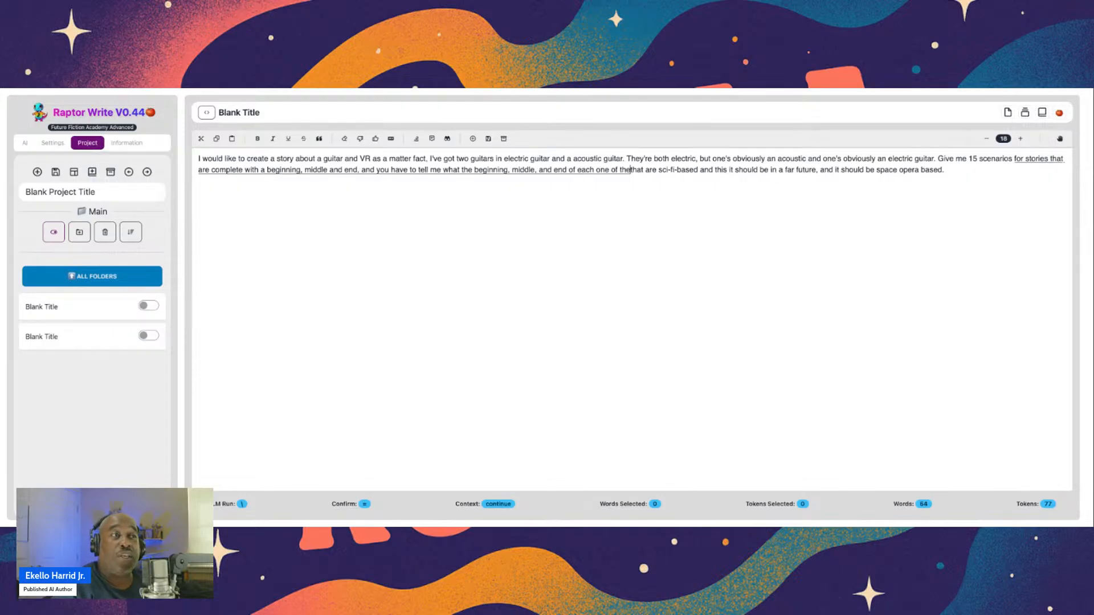
text(s is)
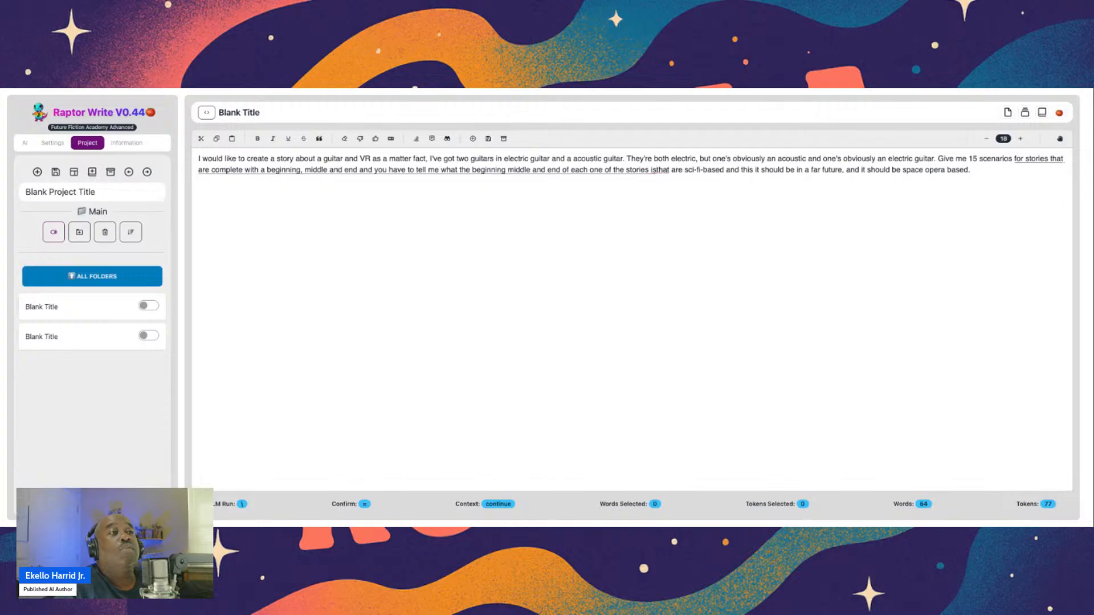
text(,)
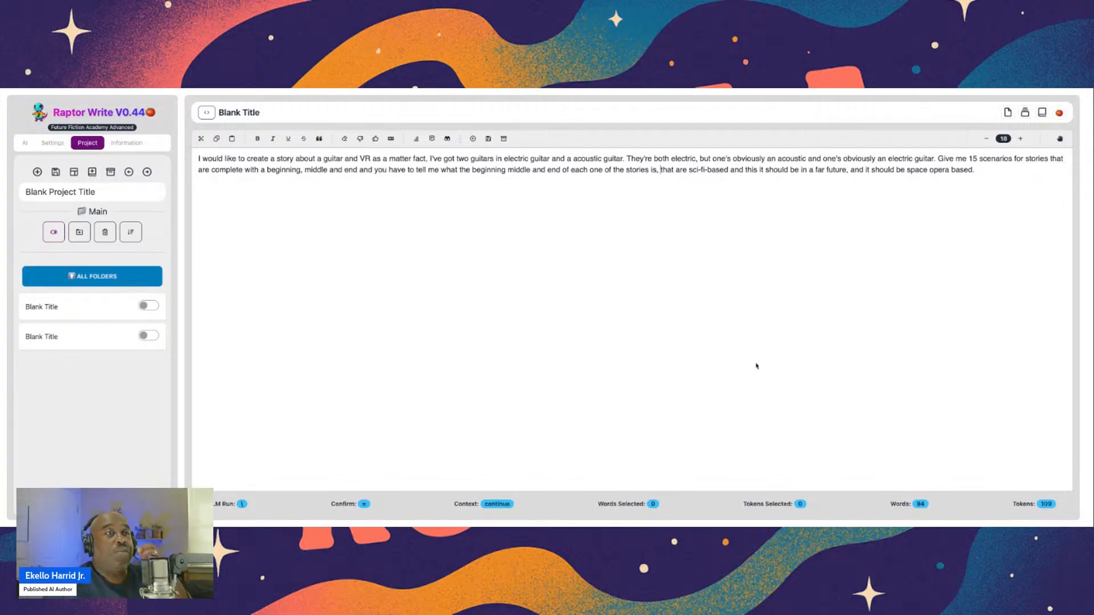
Run the AI on the revised prompt from the empty line below it, and accept the generated scenarios
click(211, 213)
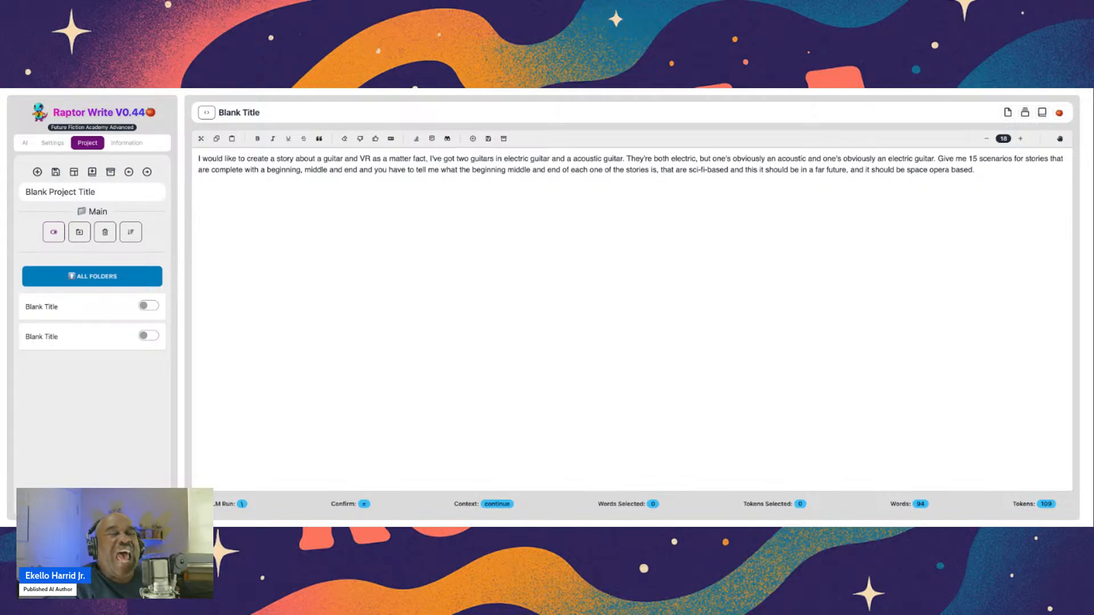
key(backslash)
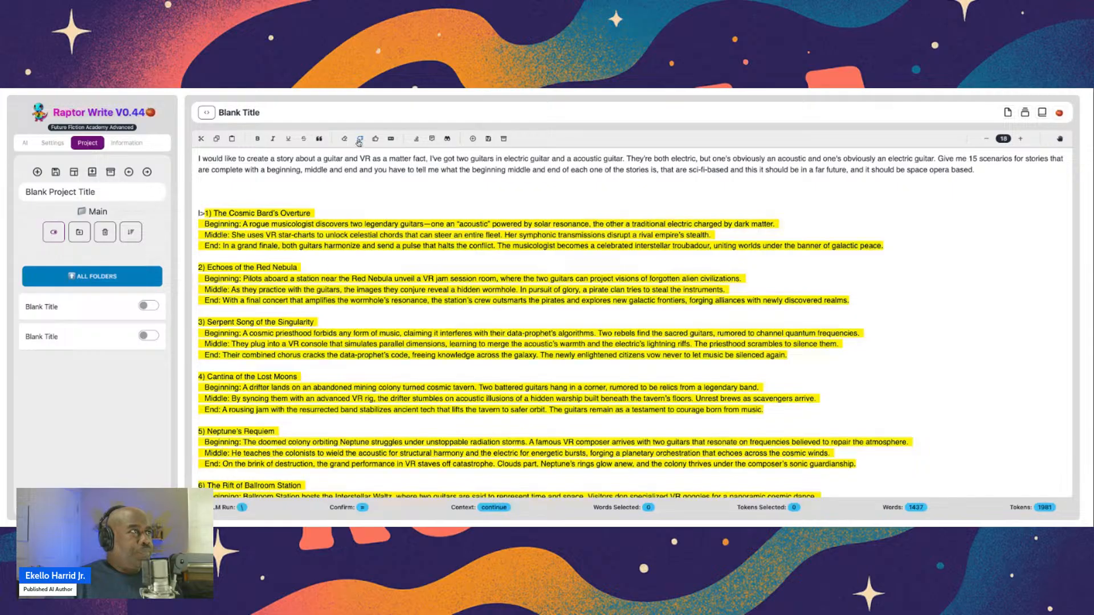
click(377, 140)
Read through the generated story scenarios, examining the beginning, middle and end of each one
scroll(470, 236, up, 8)
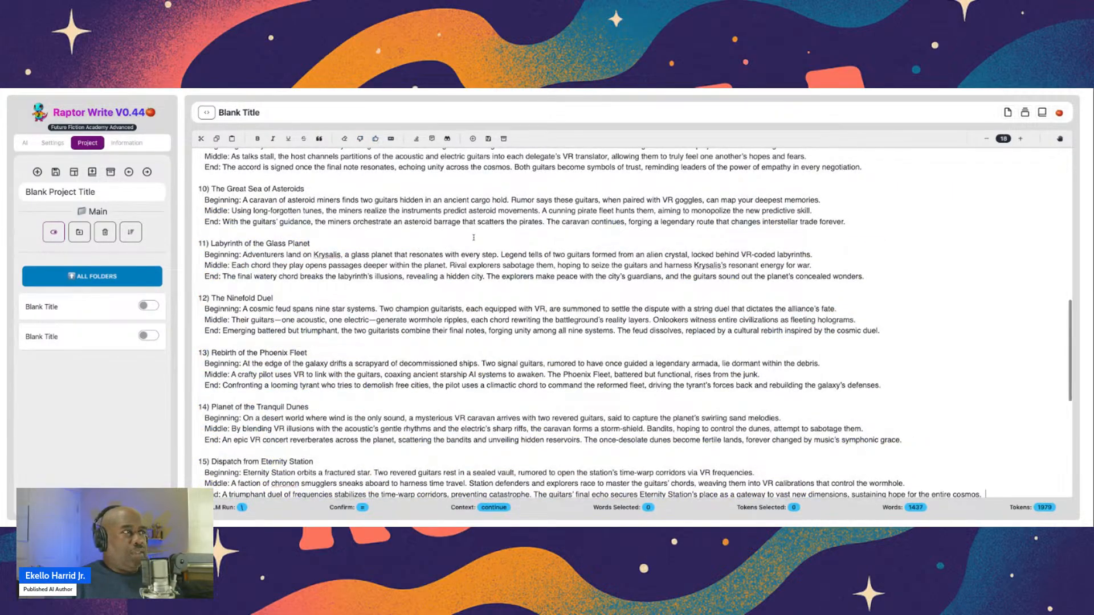
scroll(422, 289, up, 1)
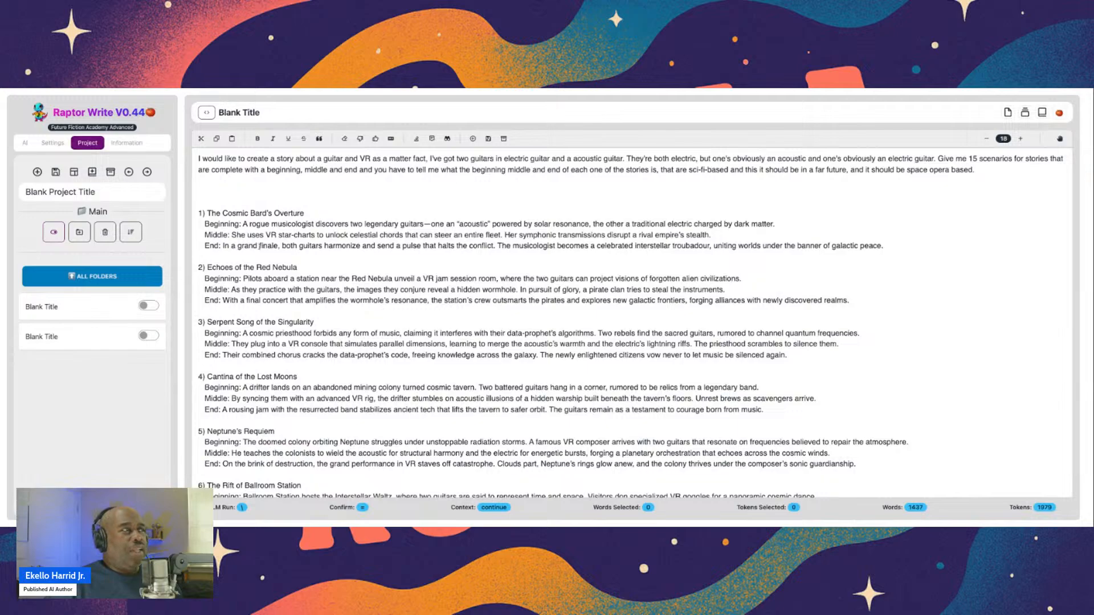
scroll(359, 348, down, 6)
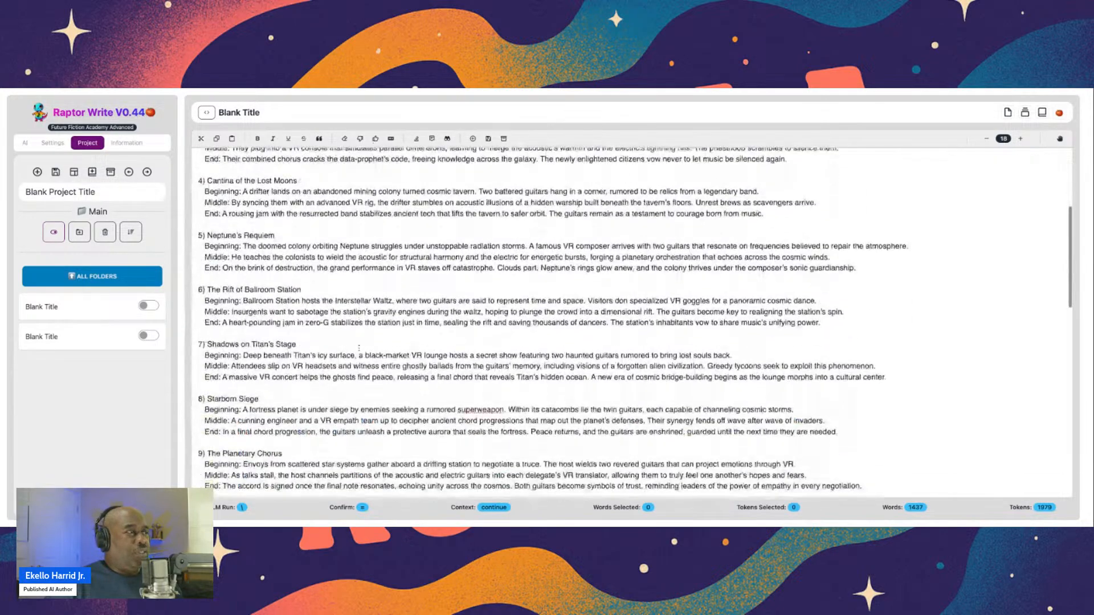
scroll(633, 319, up, 6)
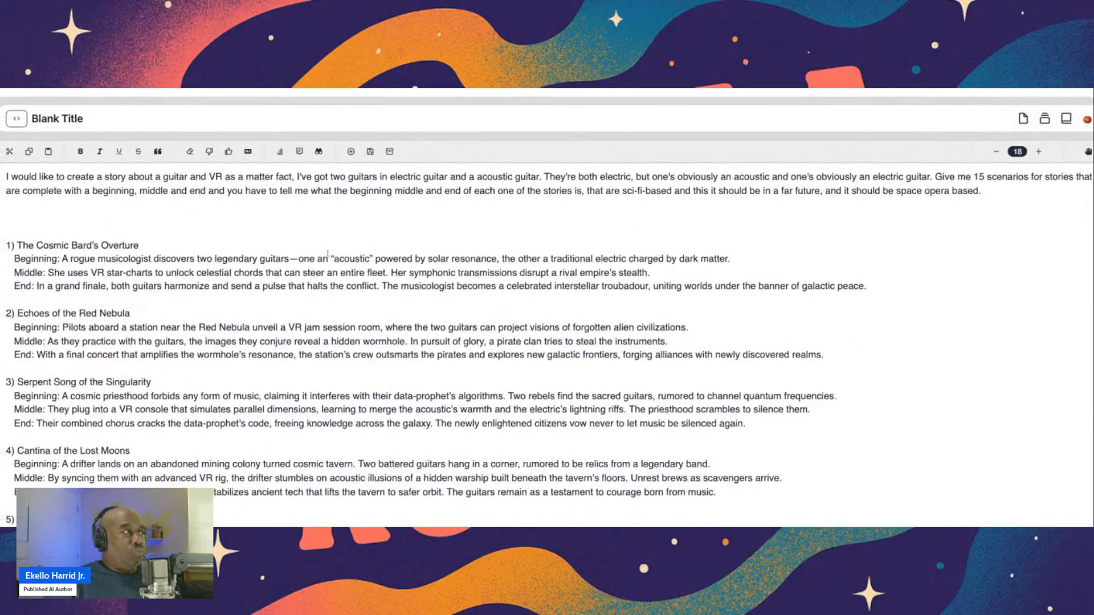
scroll(328, 254, down, 3)
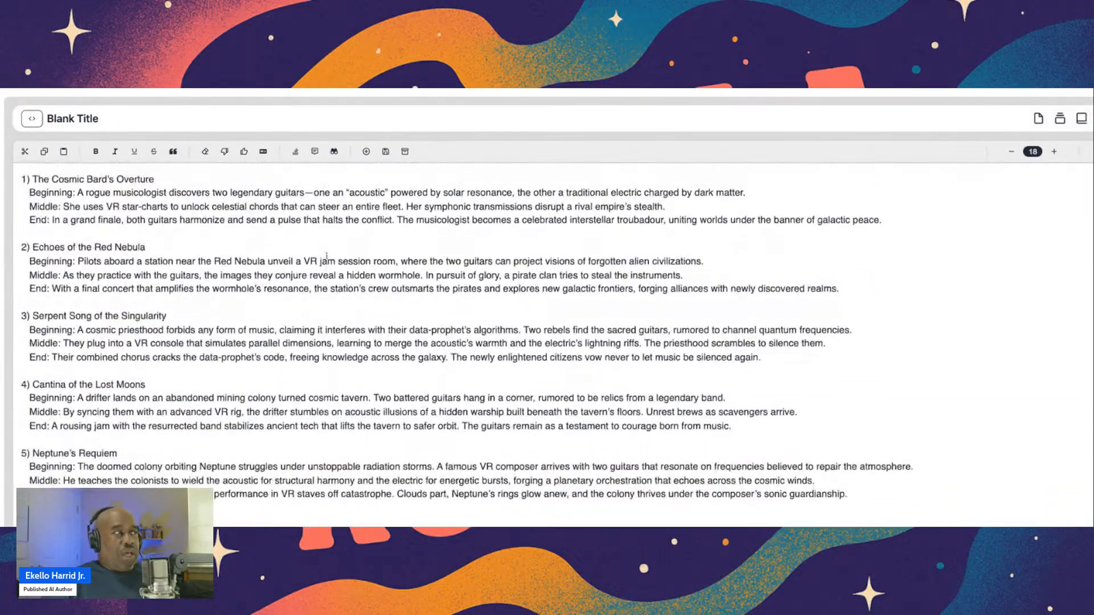
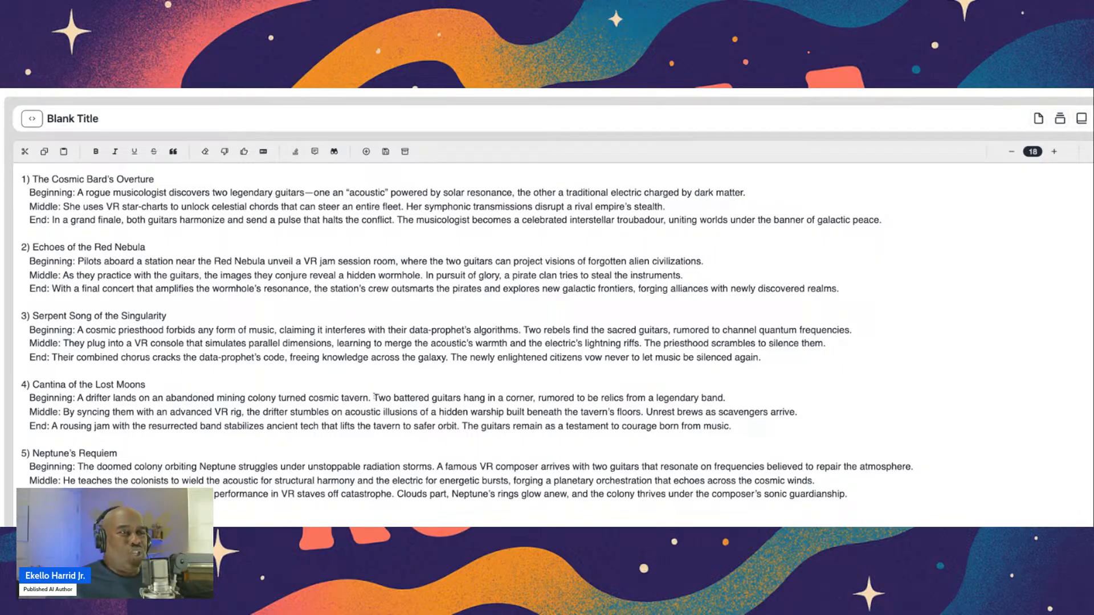
scroll(481, 410, down, 5)
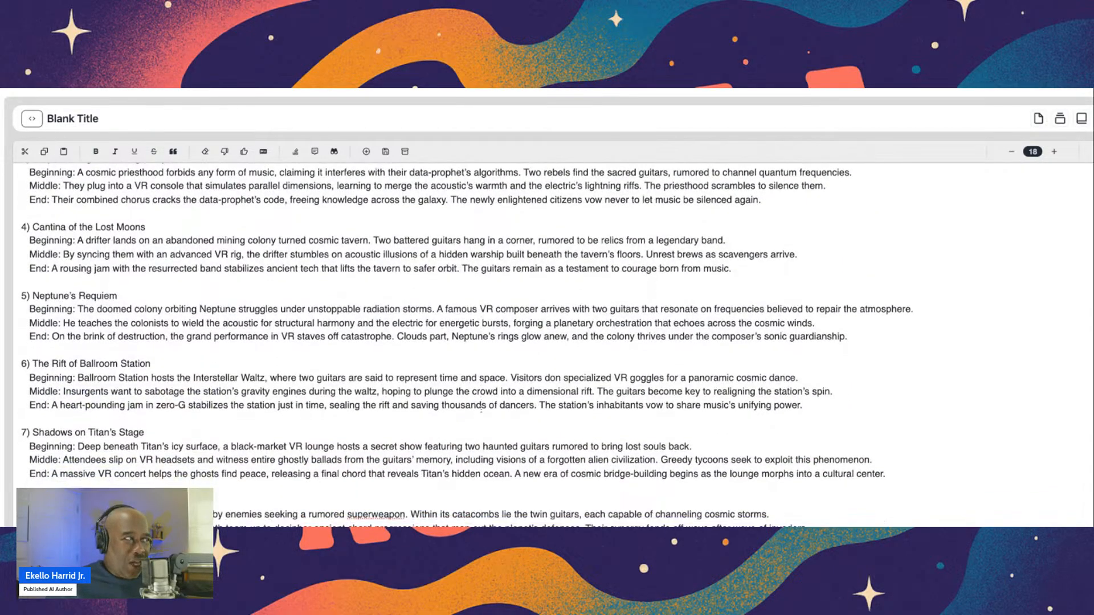
scroll(481, 410, down, 2)
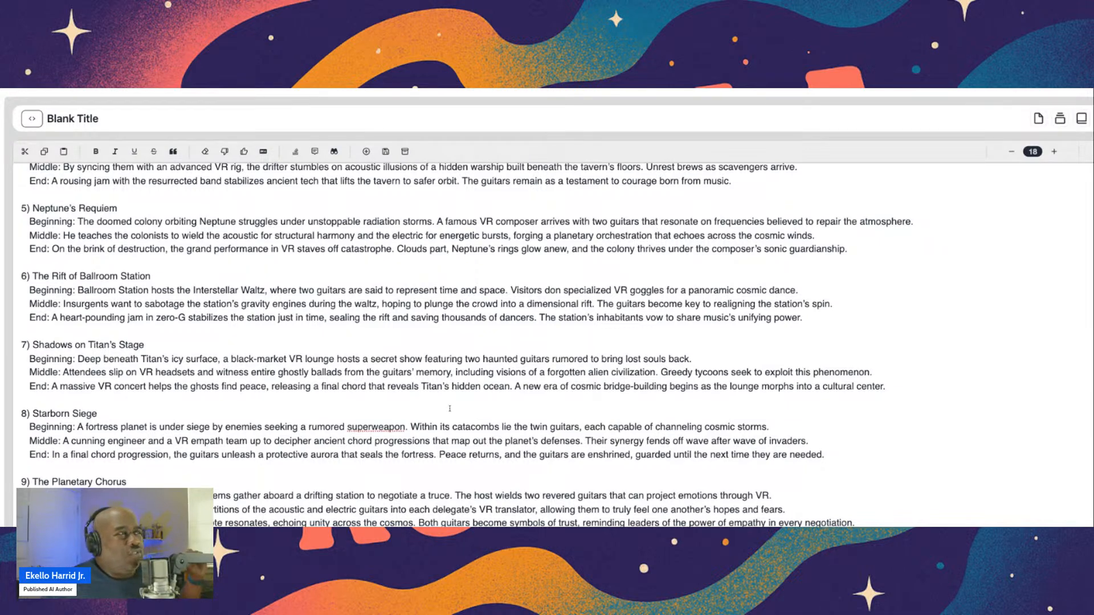
scroll(441, 365, up, 2)
scroll(440, 365, up, 6)
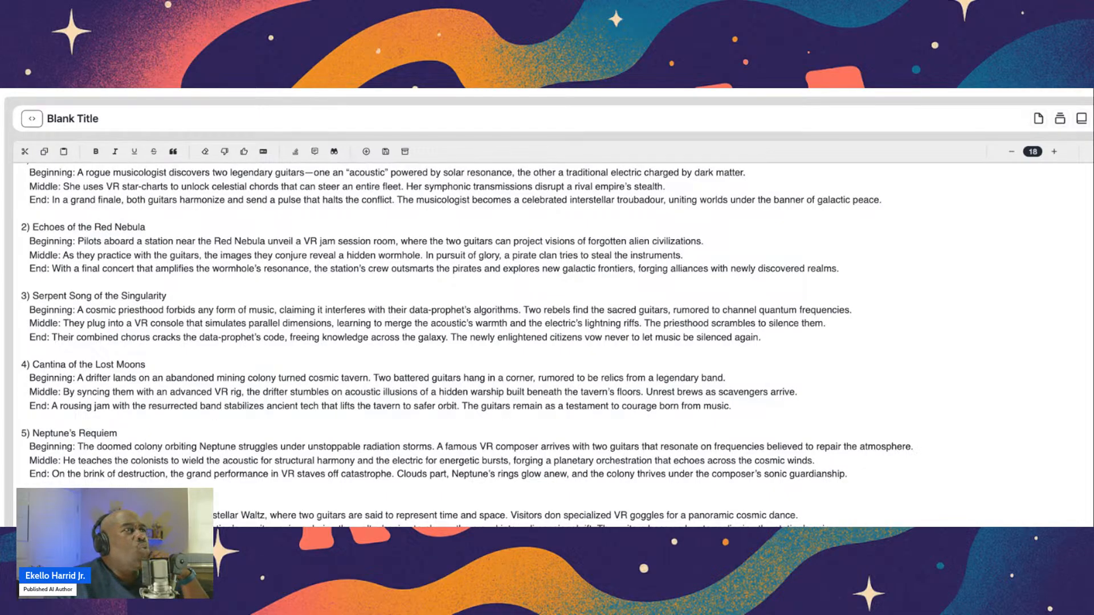
scroll(422, 323, up, 2)
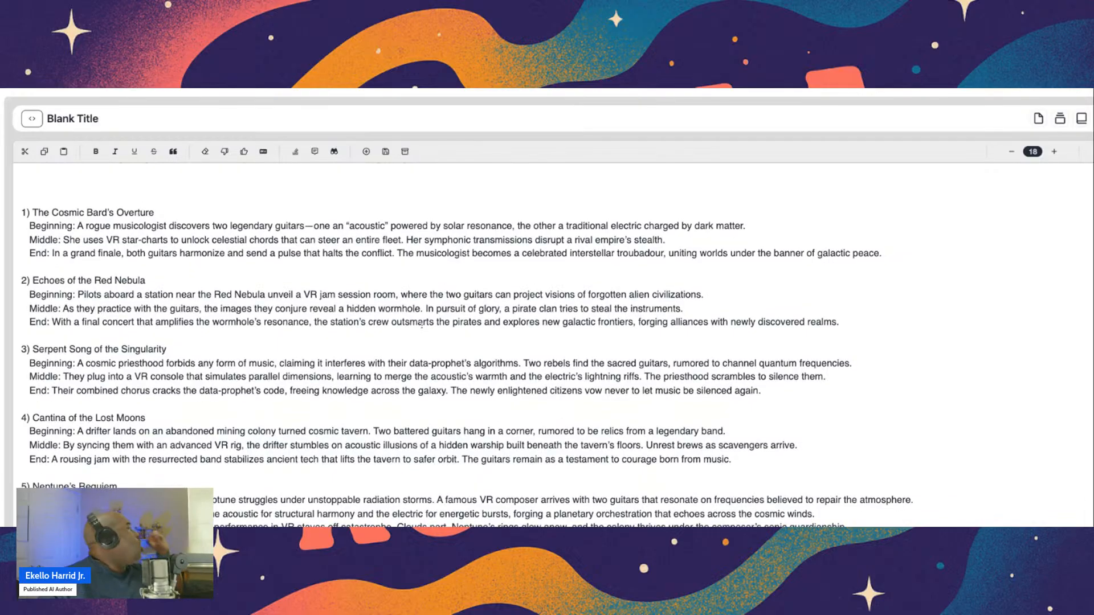
scroll(420, 333, up, 1)
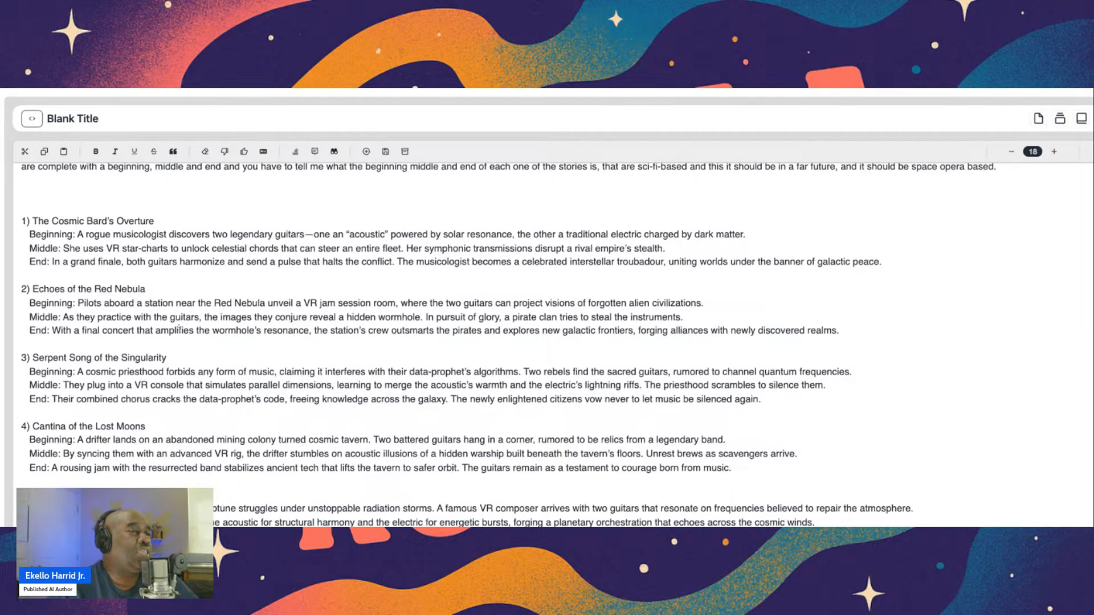
scroll(178, 329, down, 4)
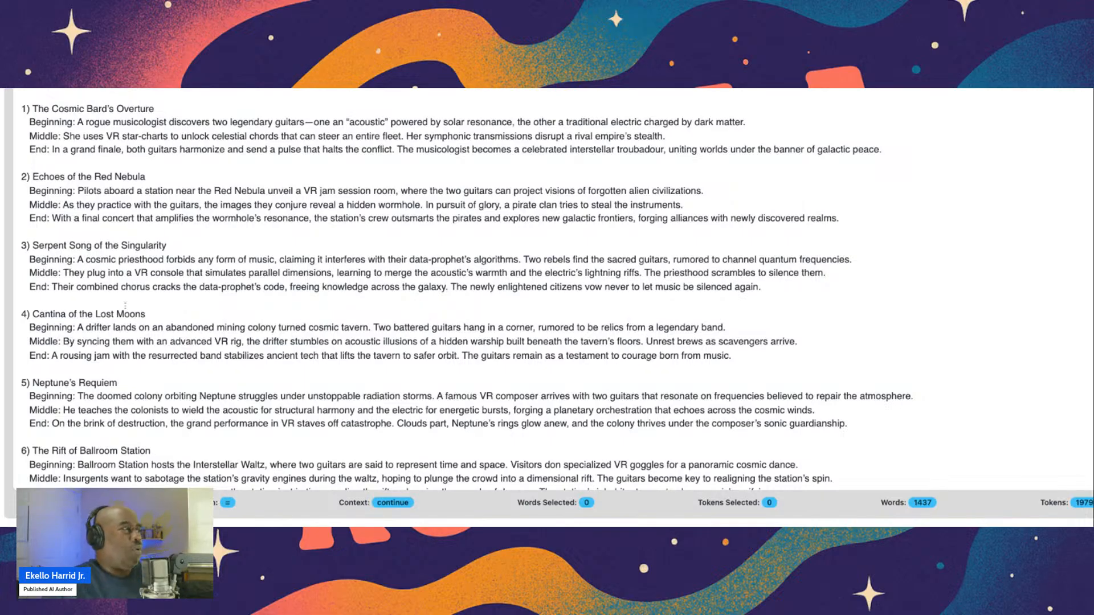
Copy the whole of scenario 4, "Cantina of the Lost Moons", including its beginning, middle and end
drag(732, 356, 17, 309)
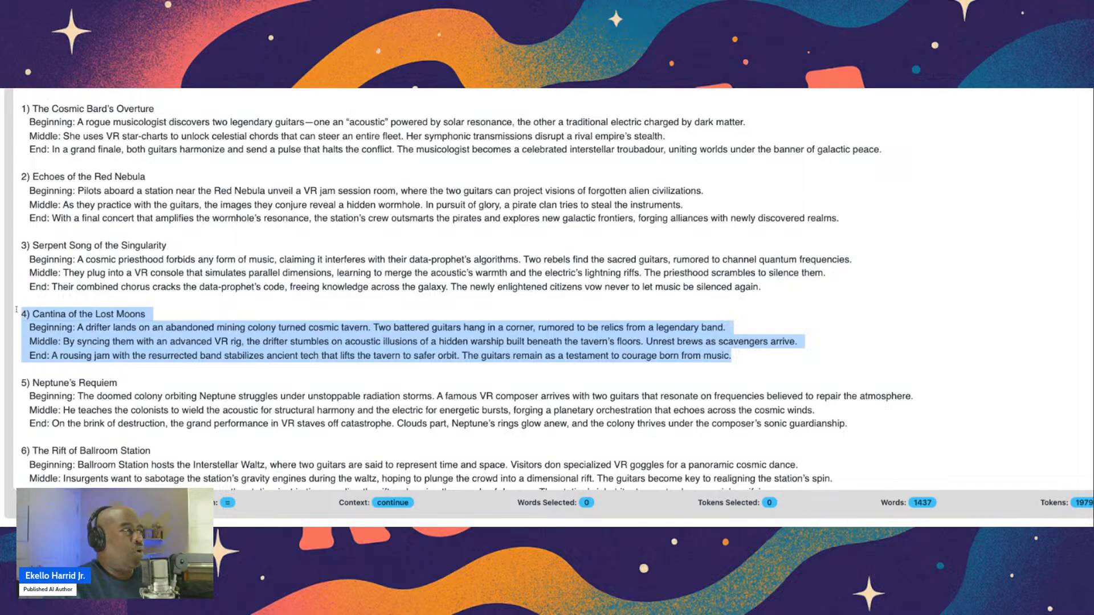
right_click(85, 317)
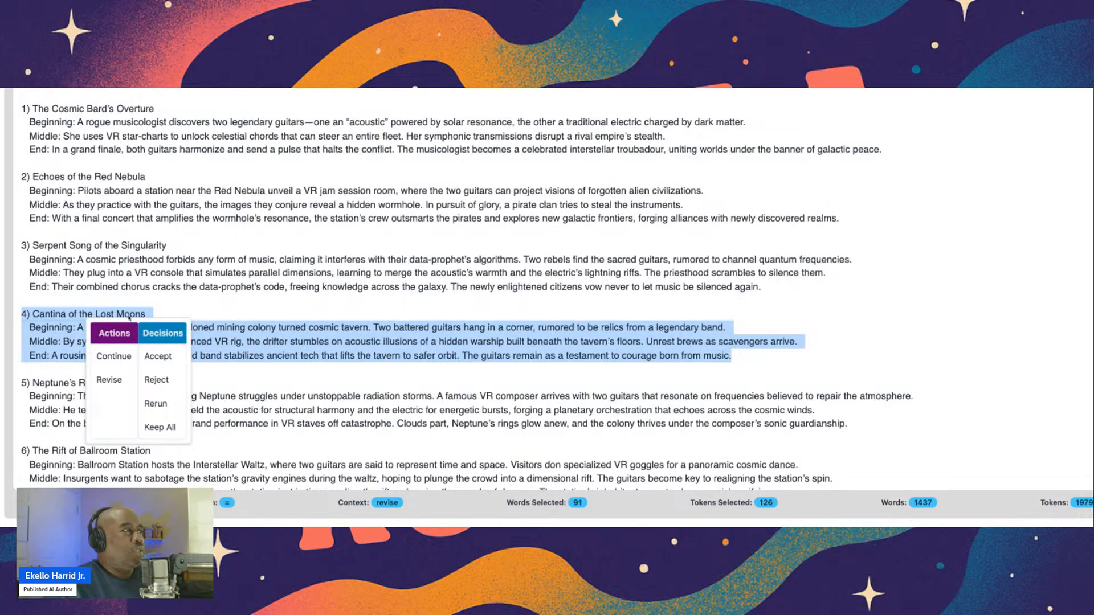
scroll(146, 158, up, 3)
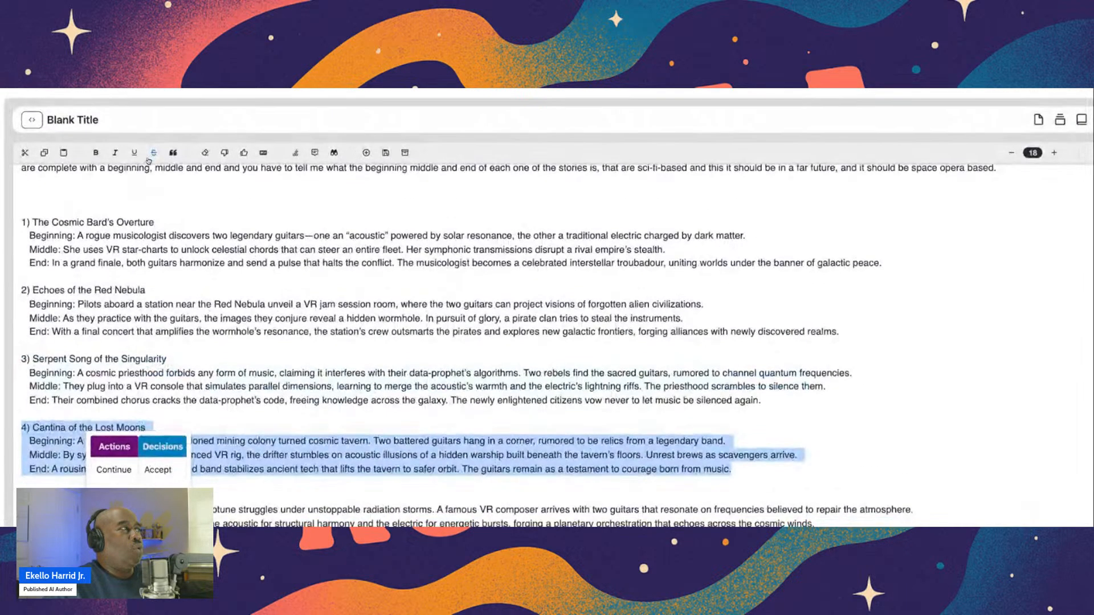
click(44, 152)
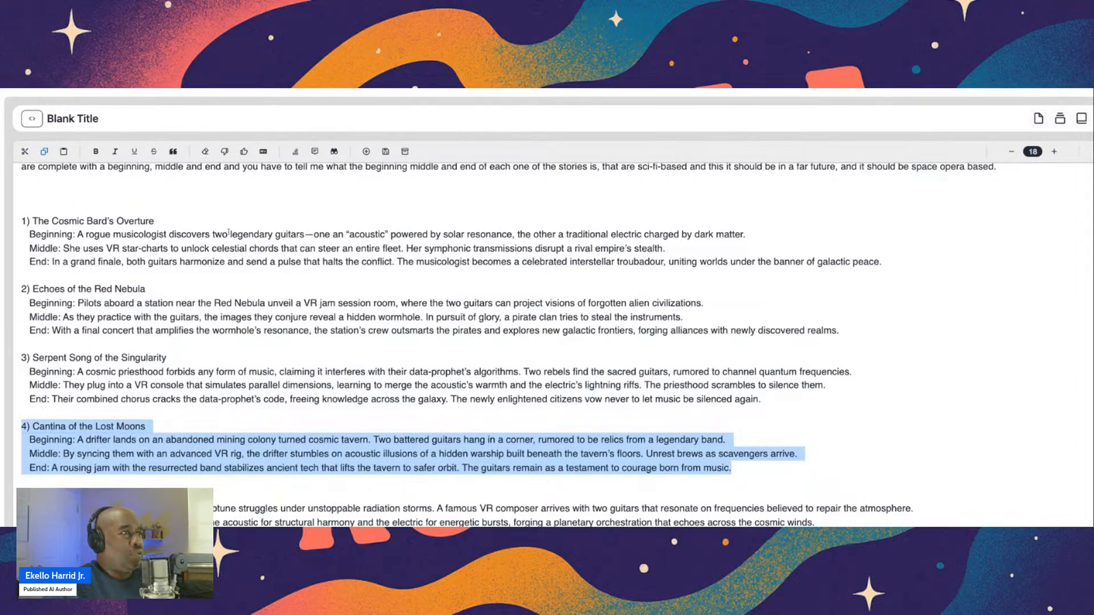
On an empty line below scenario 15, start a new prompt with "Oh yeah! Did lose the jam wow that really did not like what I said"
scroll(43, 152, down, 3)
scroll(443, 318, down, 15)
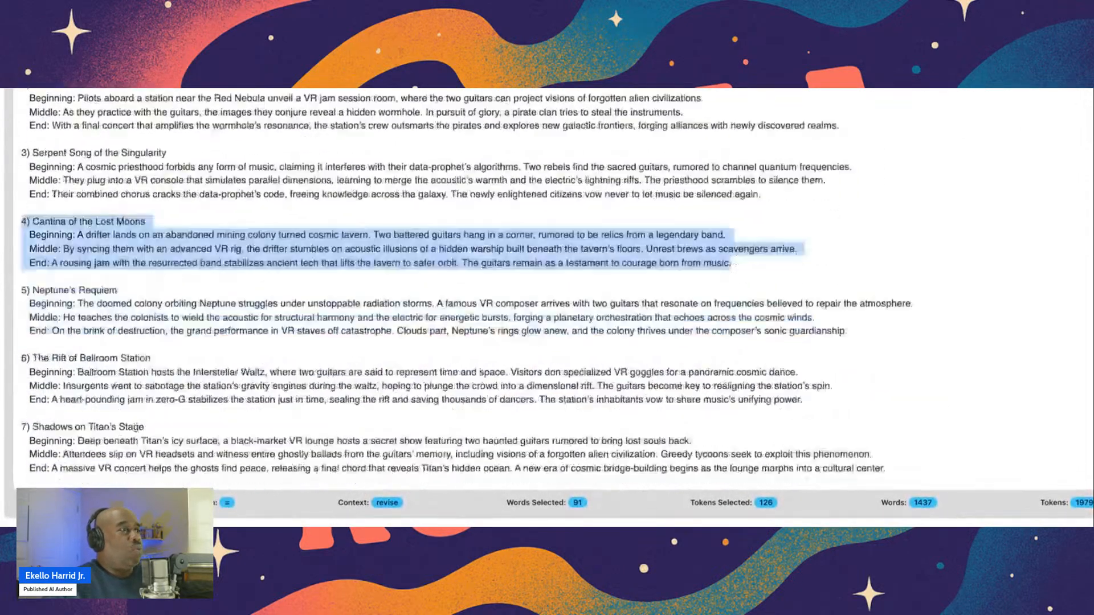
scroll(443, 318, up, 10)
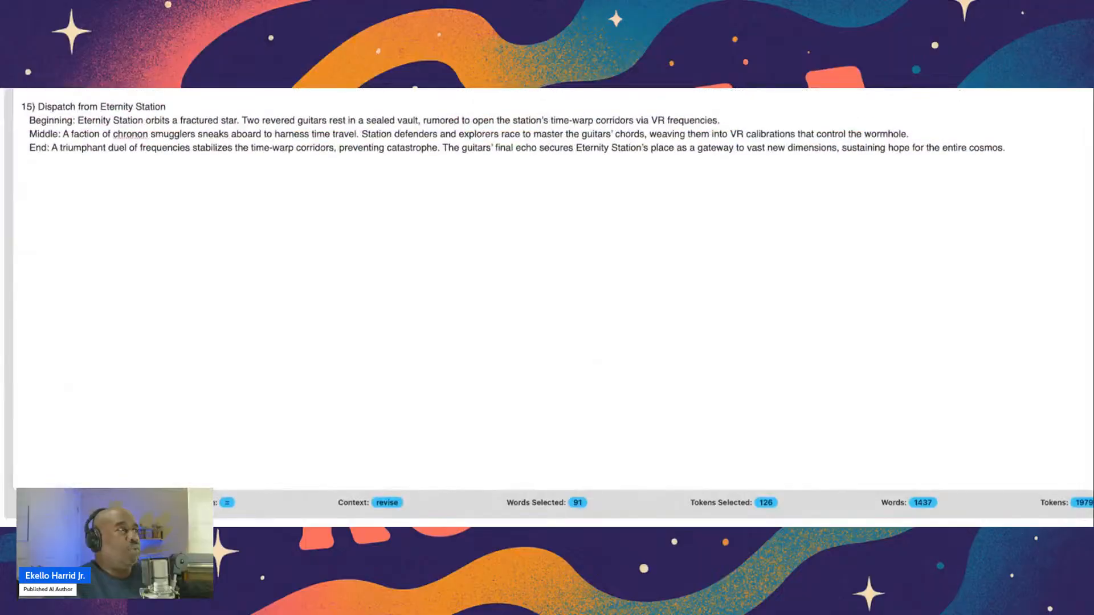
click(51, 303)
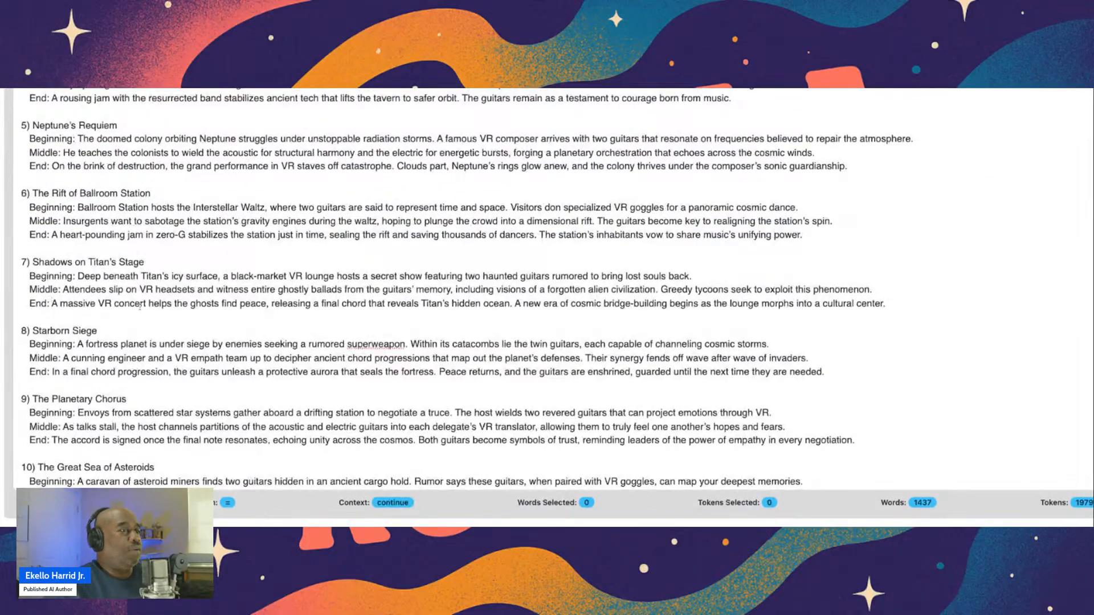
scroll(217, 283, down, 12)
double_click(260, 189)
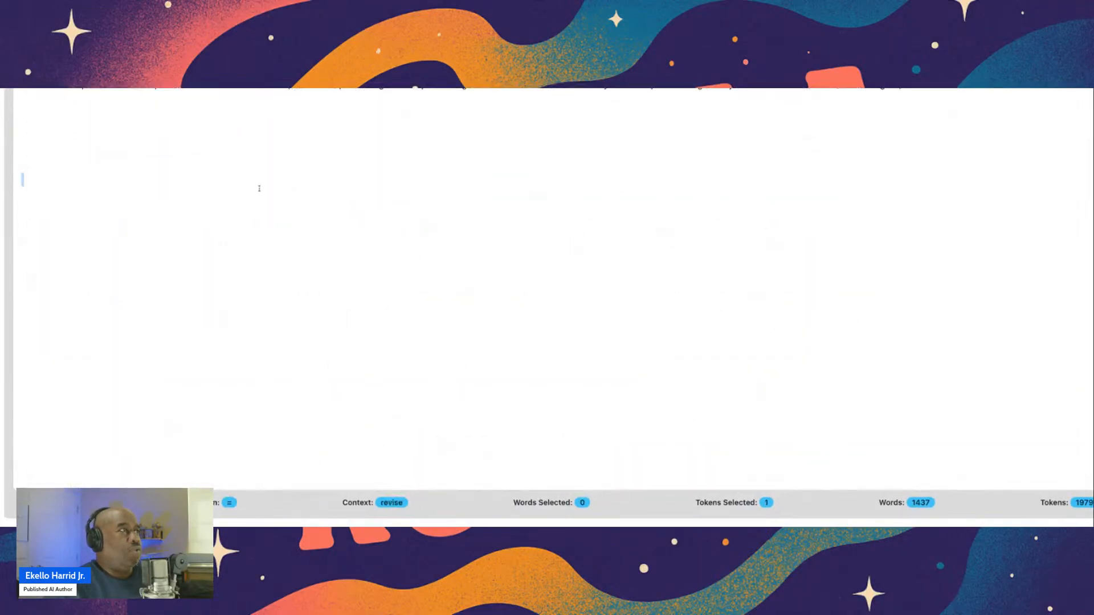
scroll(337, 165, up, 3)
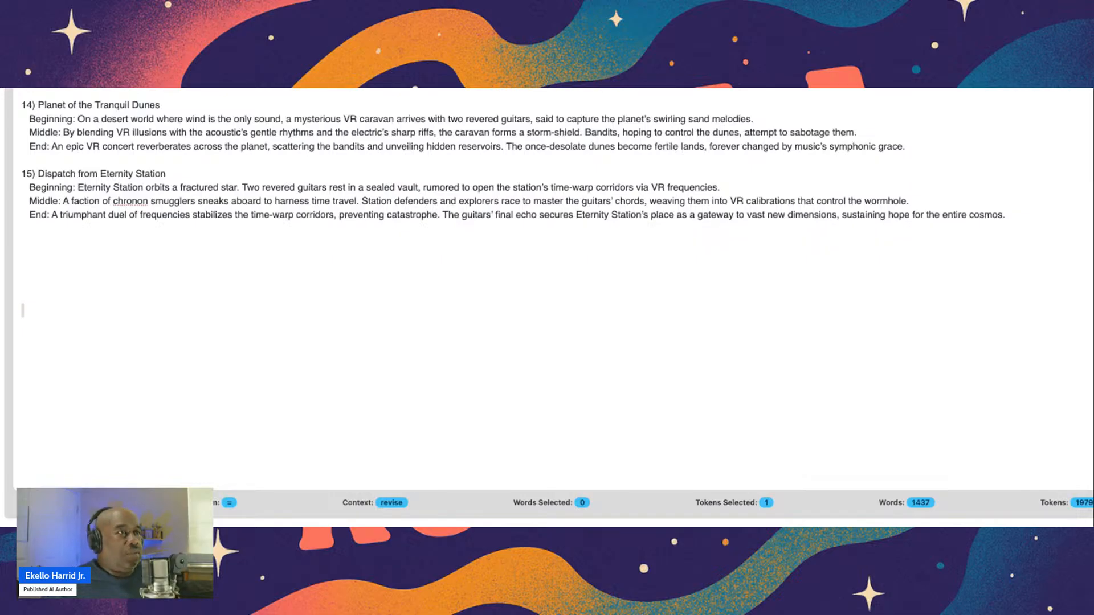
click(26, 301)
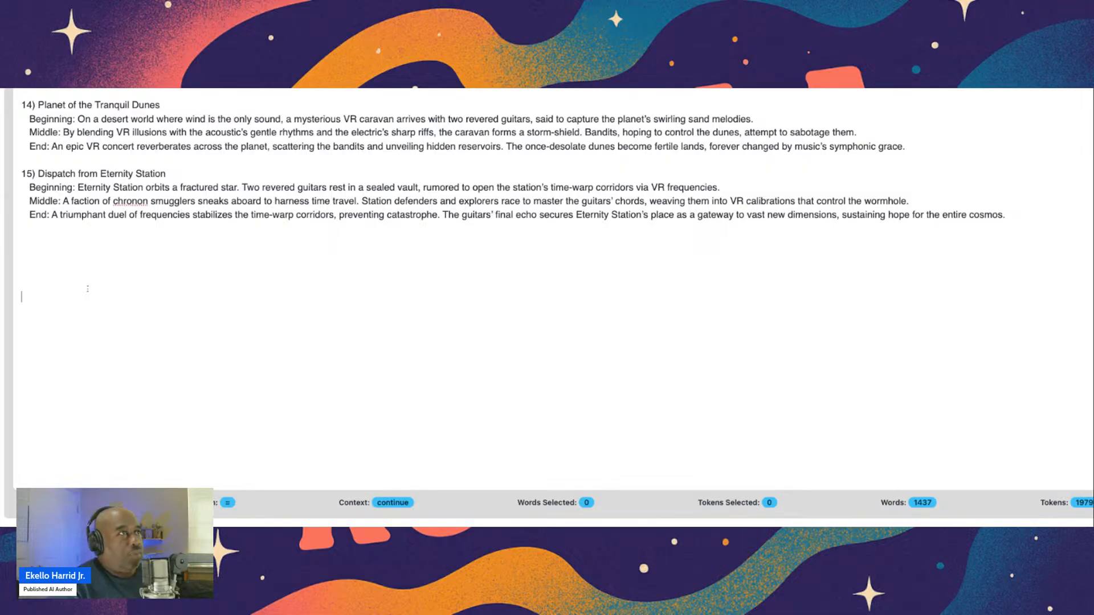
text(Oh yeah)
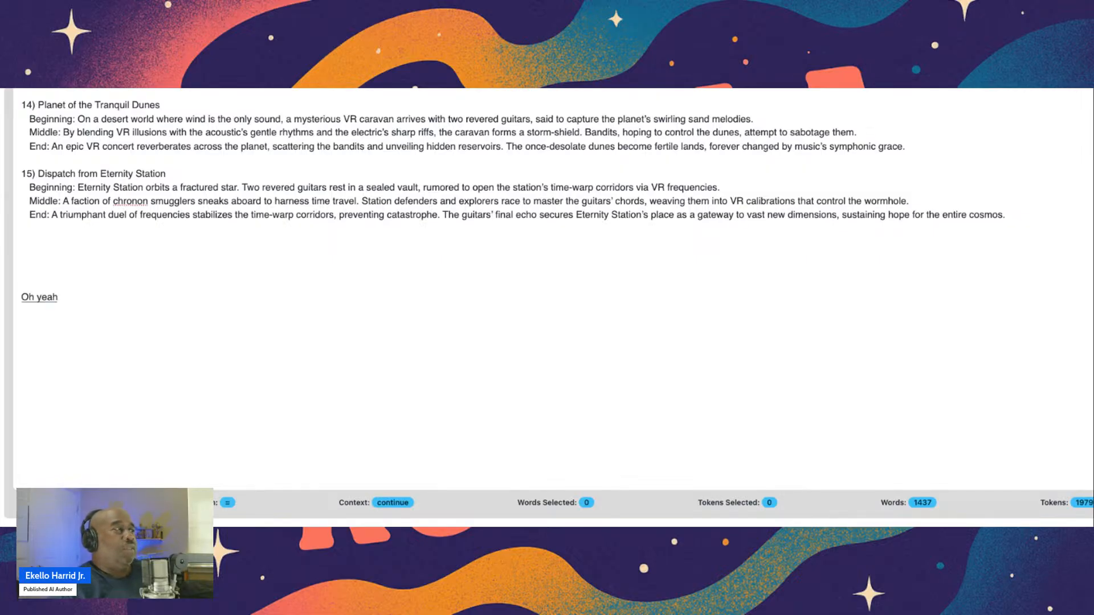
text(! Did lose the jam)
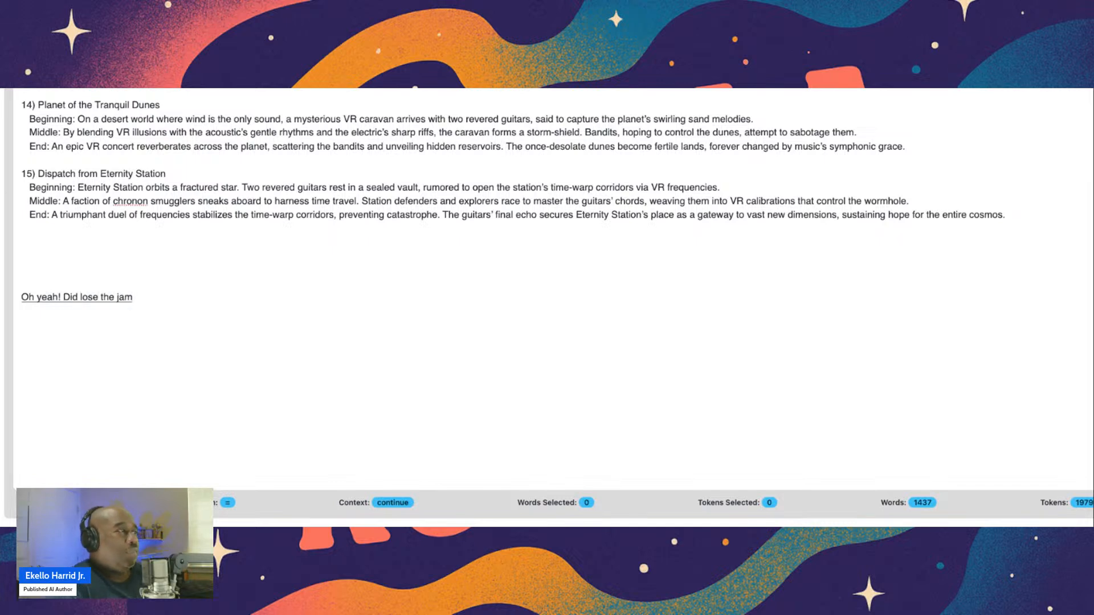
text(. Wow, that really did)
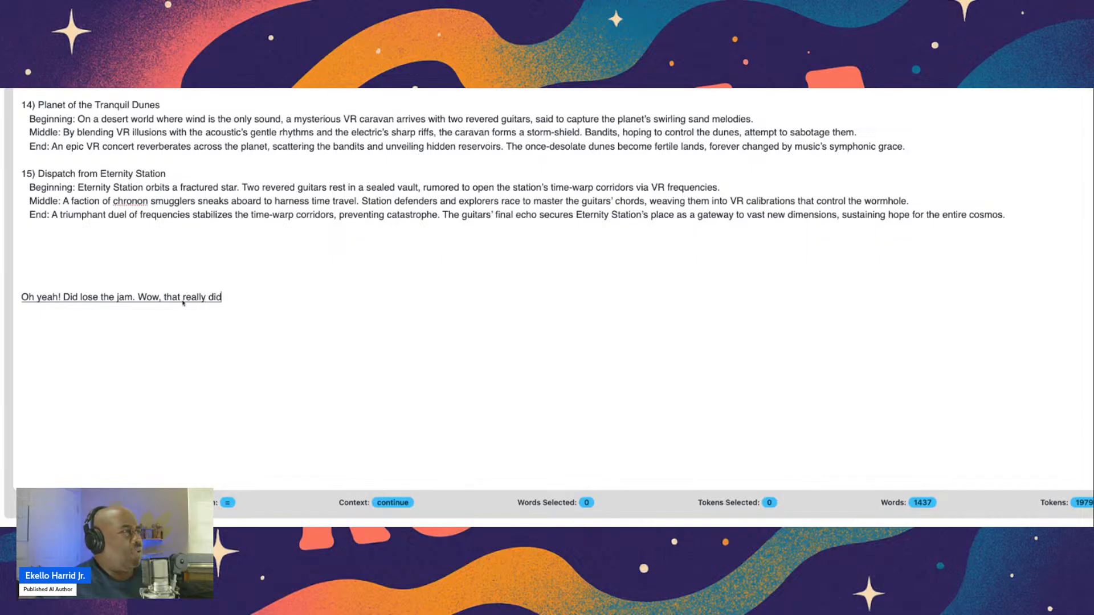
text( not like. what I said)
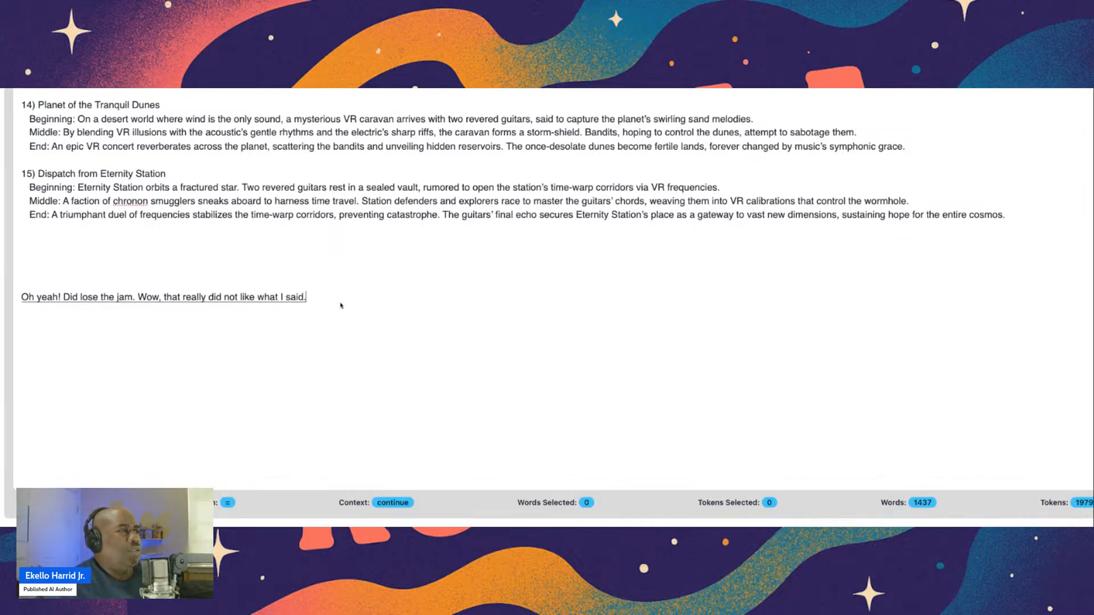
text( an)
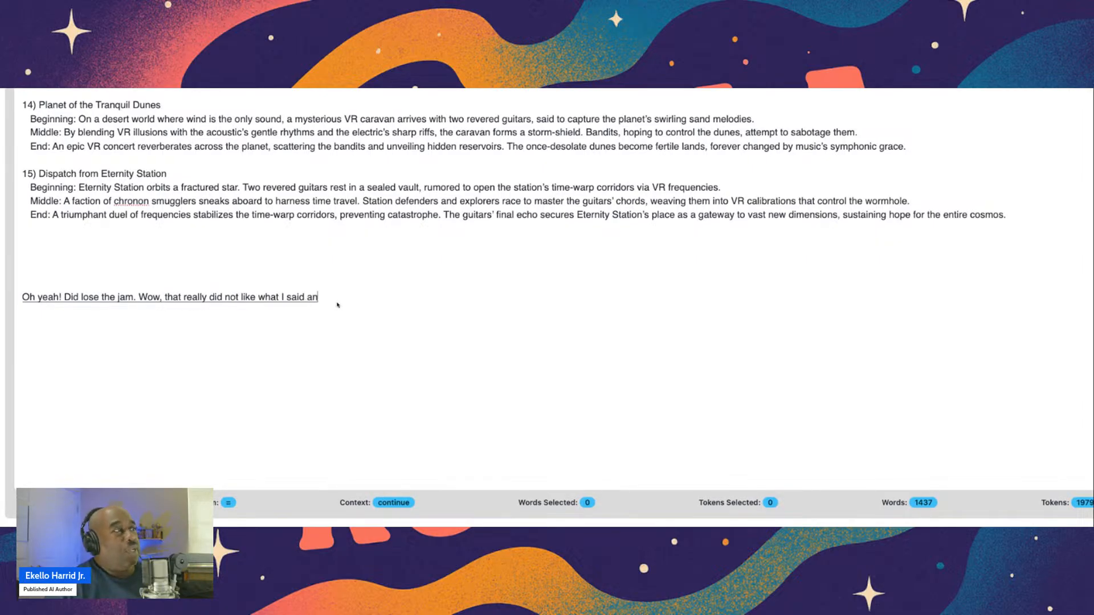
Continue the prompt by asking to use this specific scenario from the list and build out a full story dossier on this particular story
text(yway, what I want you to do is)
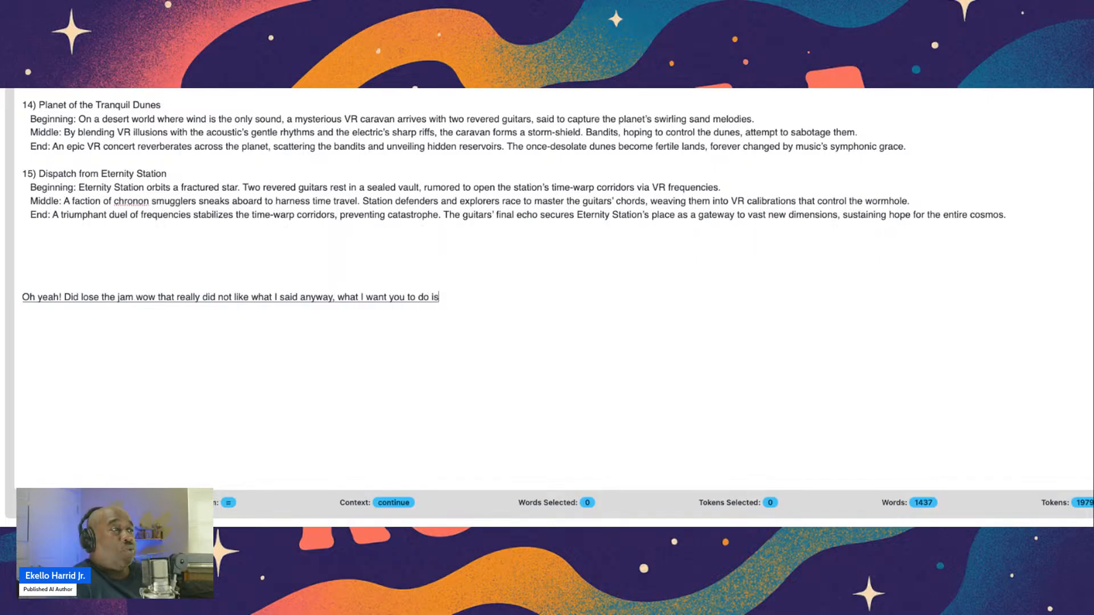
text( use this specific scenario from the list and let's build out)
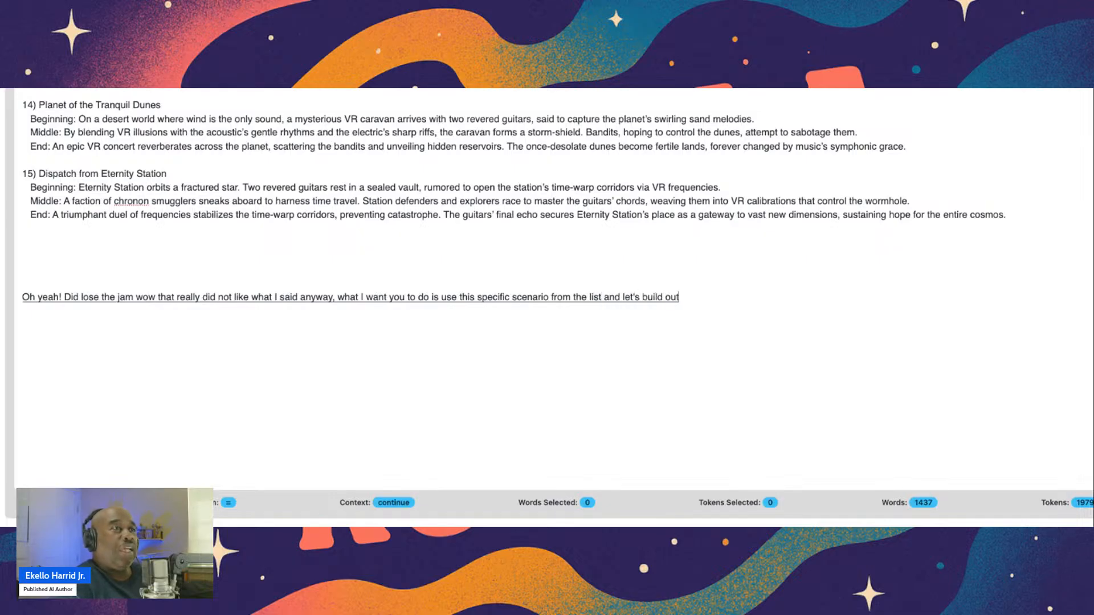
text( a full story dossier on this)
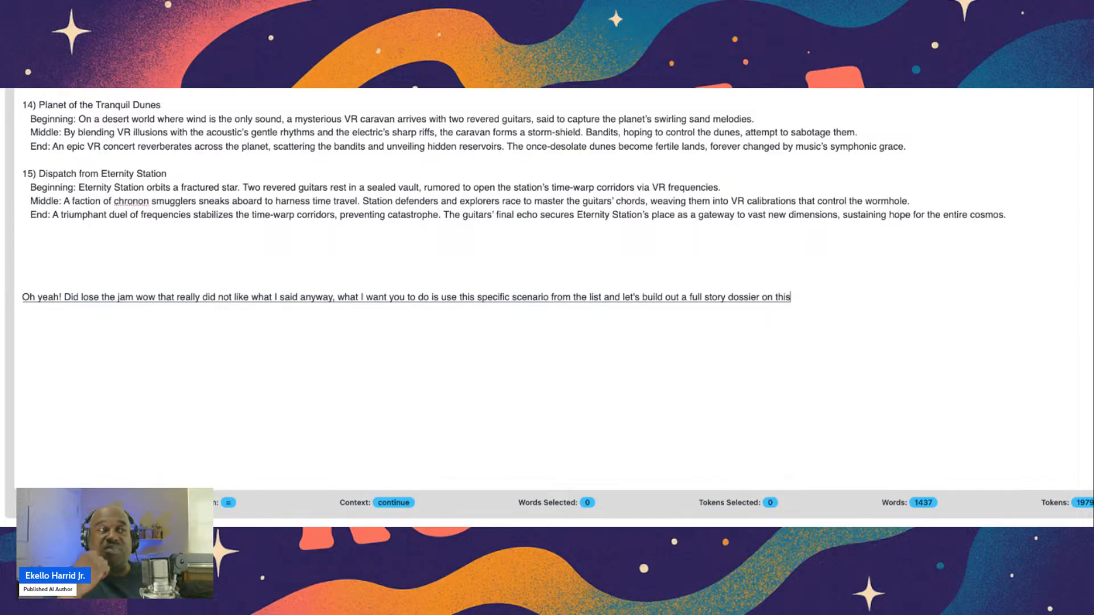
text( particular story)
Extend the prompt to request a full breakdown and characters for a space opera with a male lead and lots of supporting characters
text( I want)
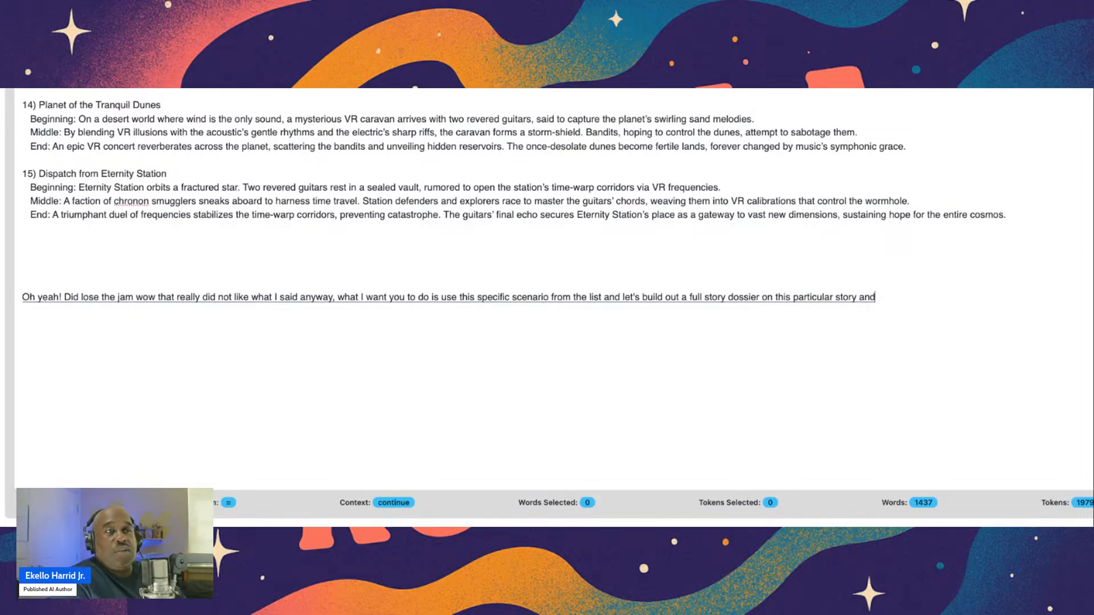
text( a full)
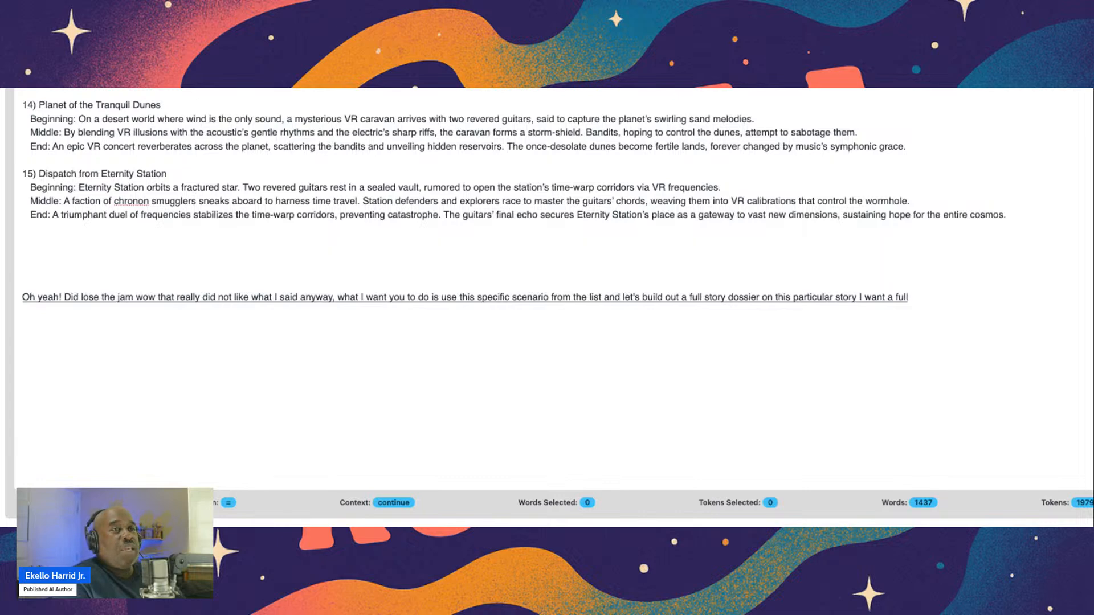
text( breakdown and give me characters)
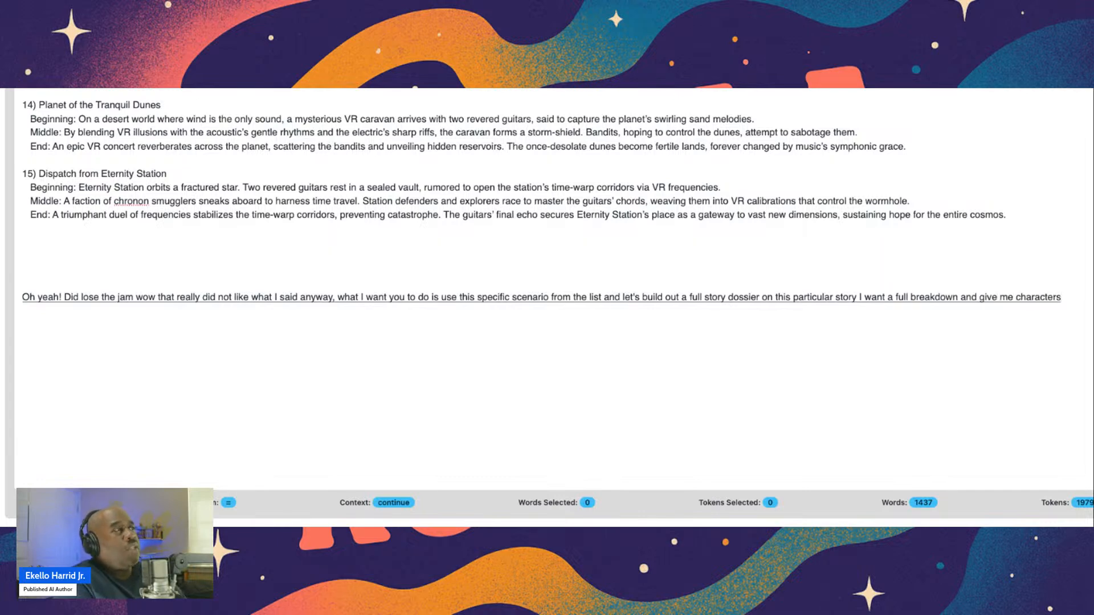
text( it's a space opera.)
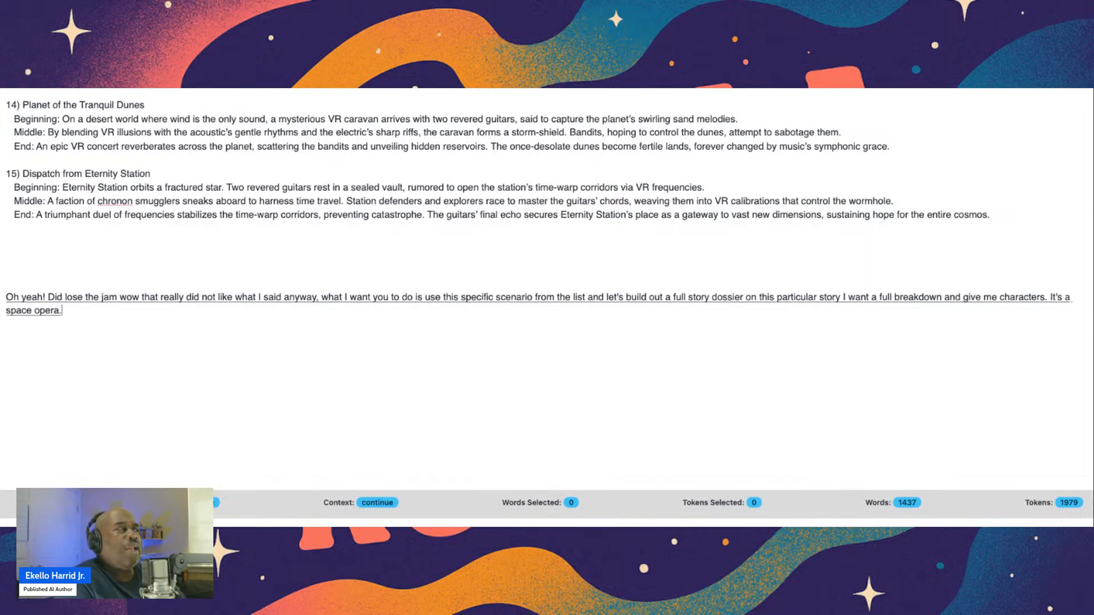
key(BackSpace)
text(and I want)
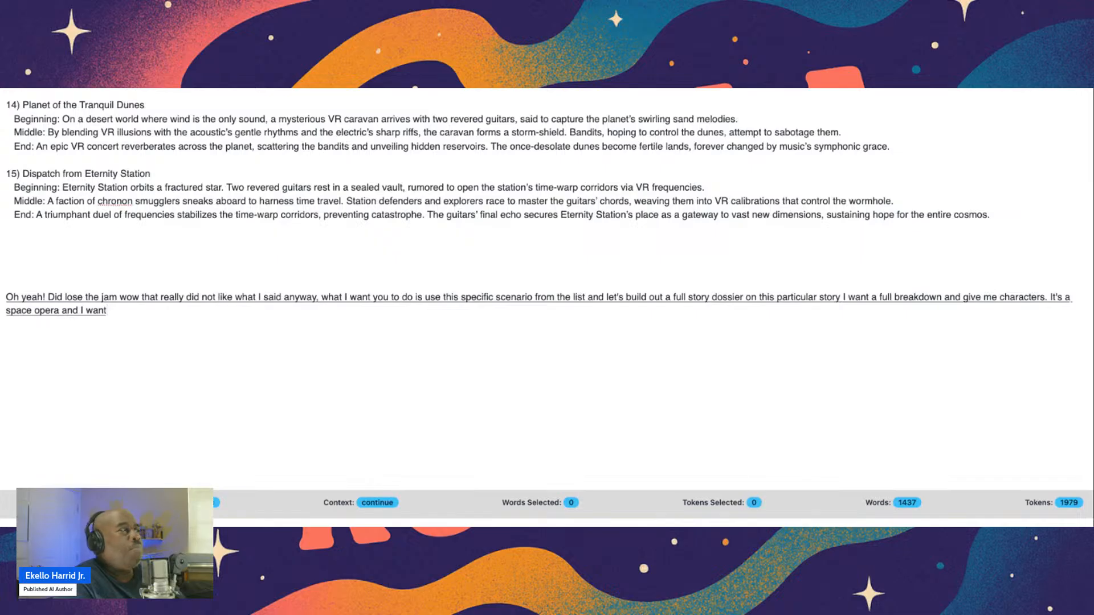
text( a male lead.)
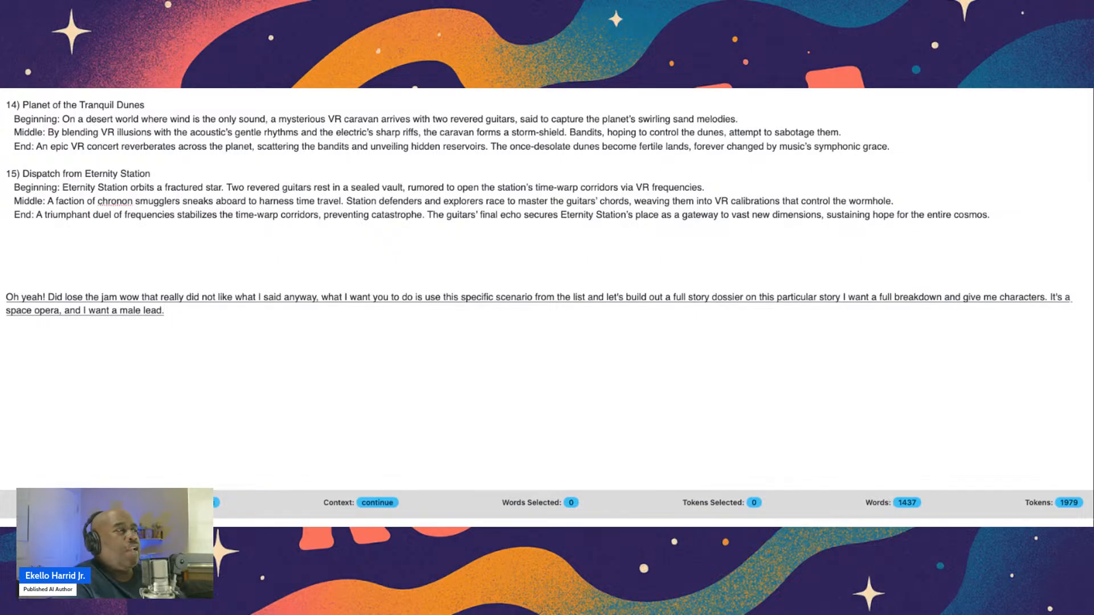
key(BackSpace)
text(and I want lots of supporting characters)
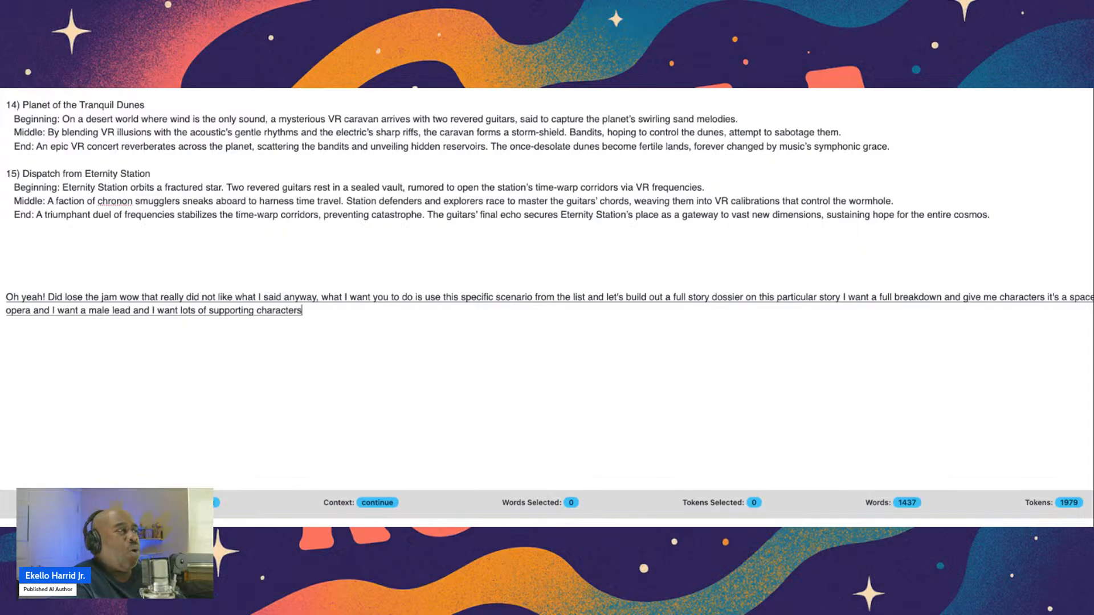
Add to the prompt "and I want I want the lead to be a swash buckler and daring and"
text( and I want)
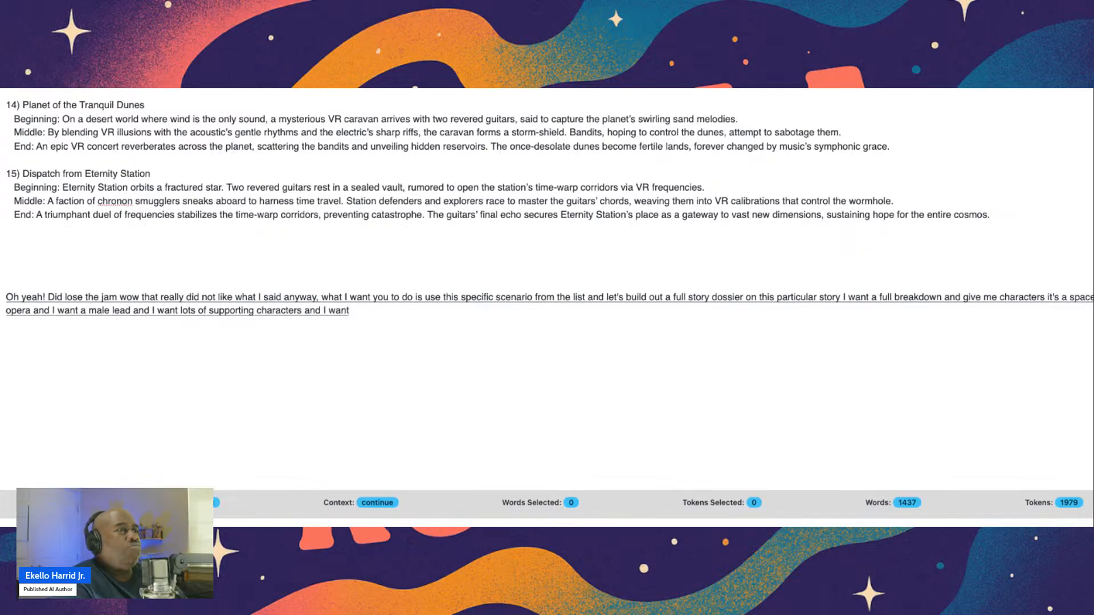
text( I want)
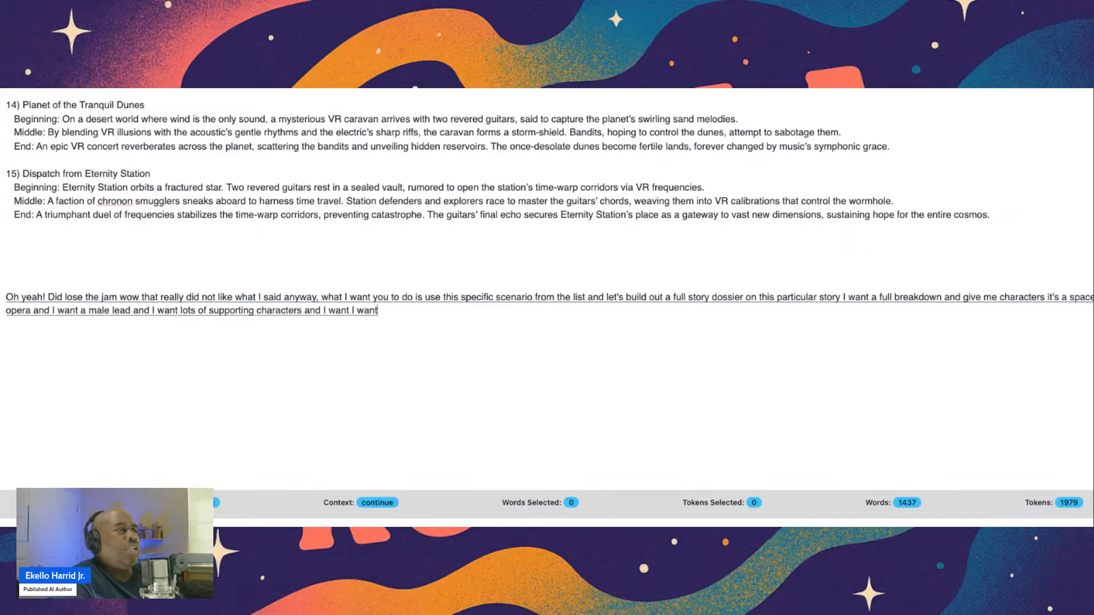
text( the lead to be)
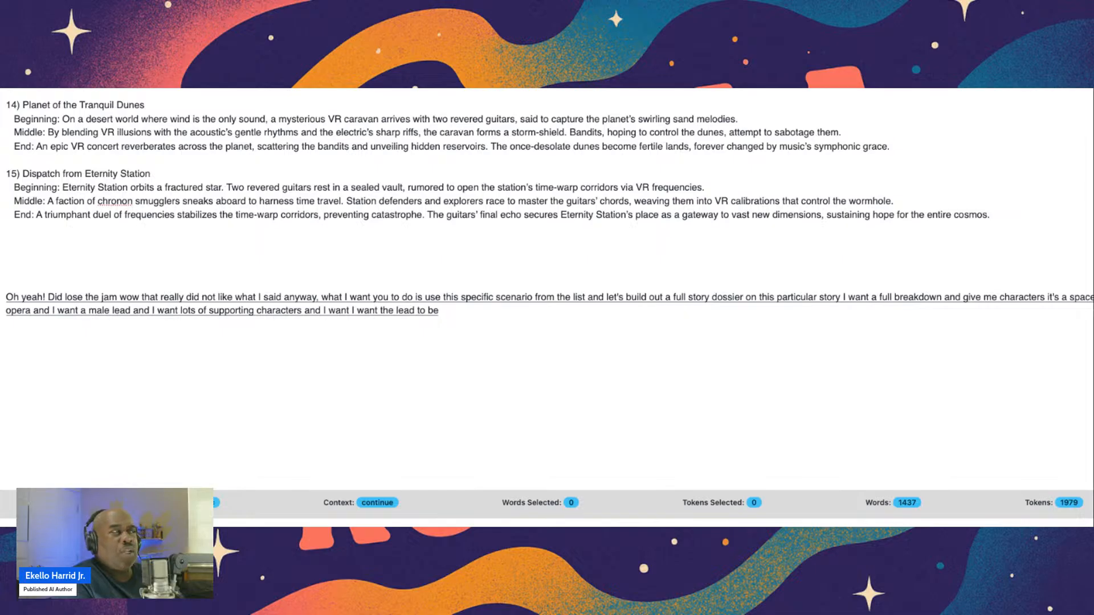
text( a swash buckler)
text( and)
text( Derring)
key(BackSpace)
key(BackSpace)
key(BackSpace)
key(BackSpace)
key(BackSpace)
key(BackSpace)
key(BackSpace)
text(daring and)
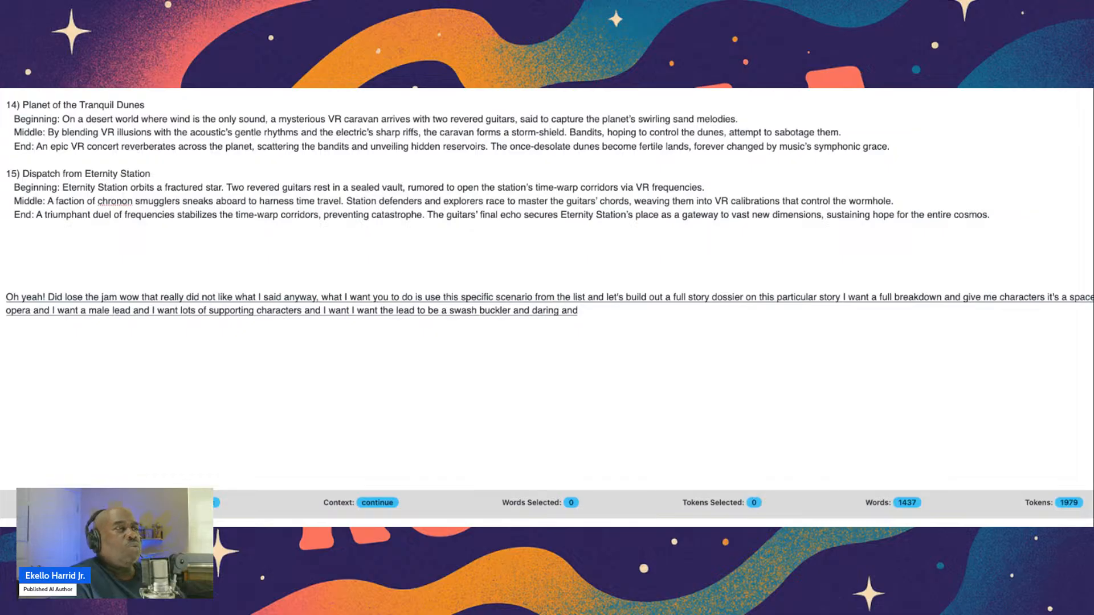
text( Amber)
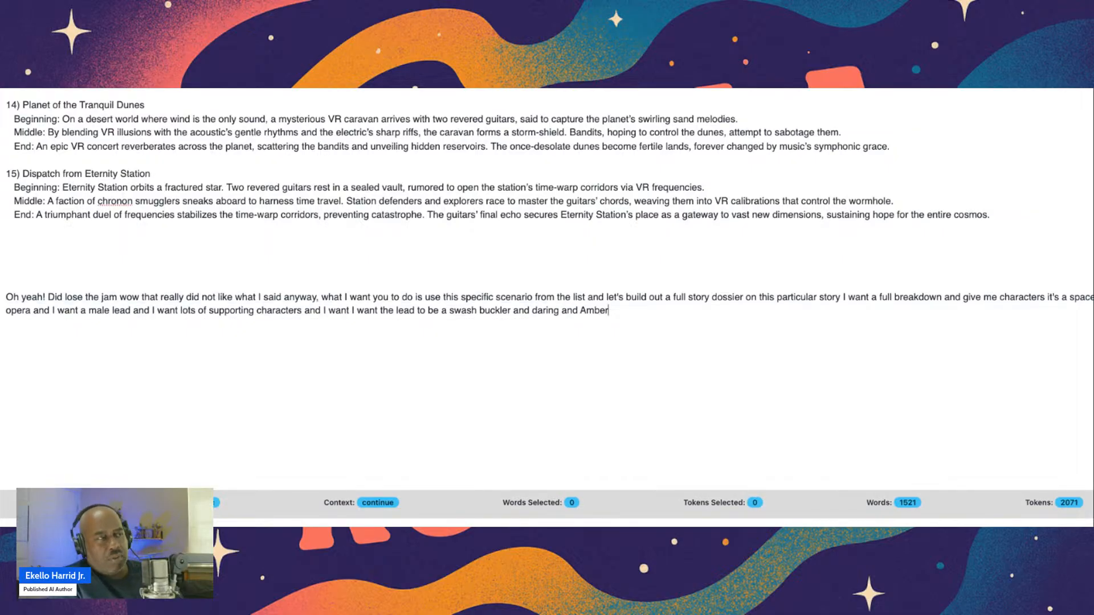
key(BackSpace)
key(BackSpace)
key(BackSpace)
key(BackSpace)
key(BackSpace)
key(BackSpace)
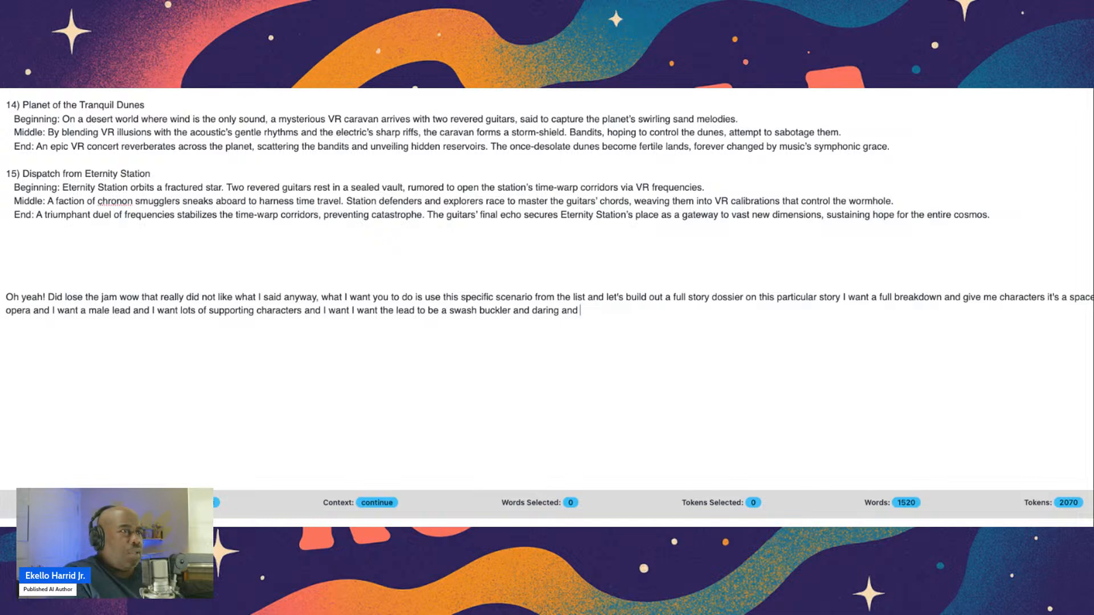
Finish the description of the lead in the prompt with "bit of a ladies man."
text(bit)
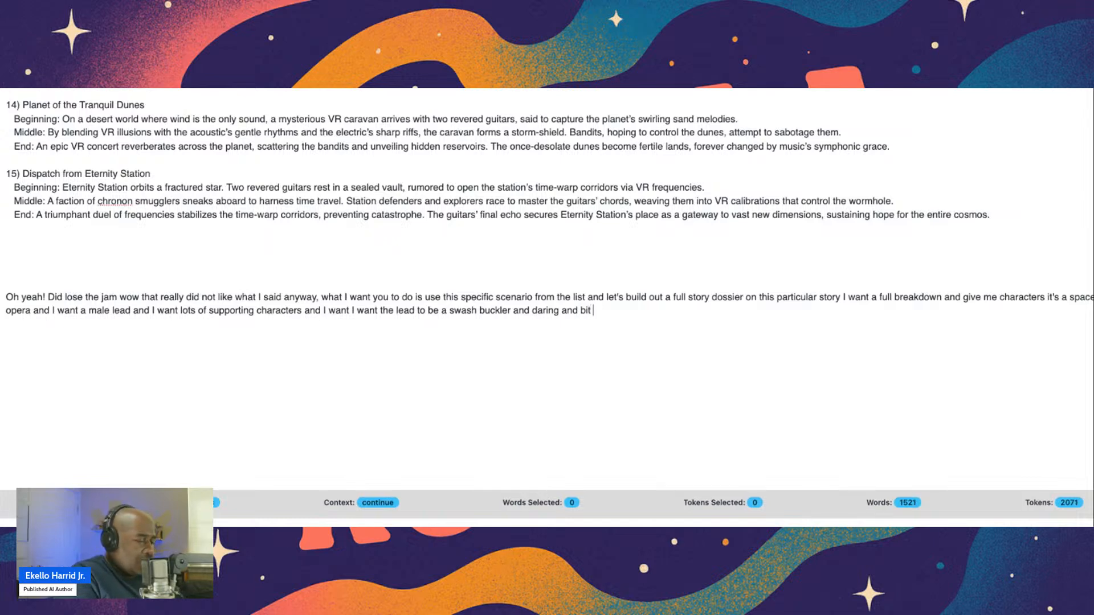
text( of a )
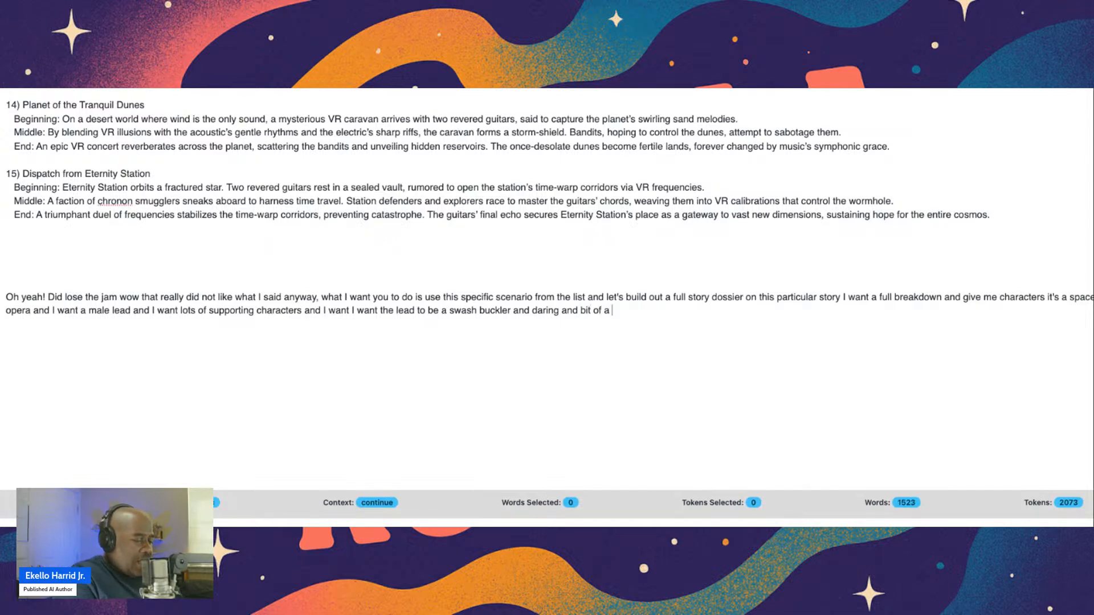
text(lad)
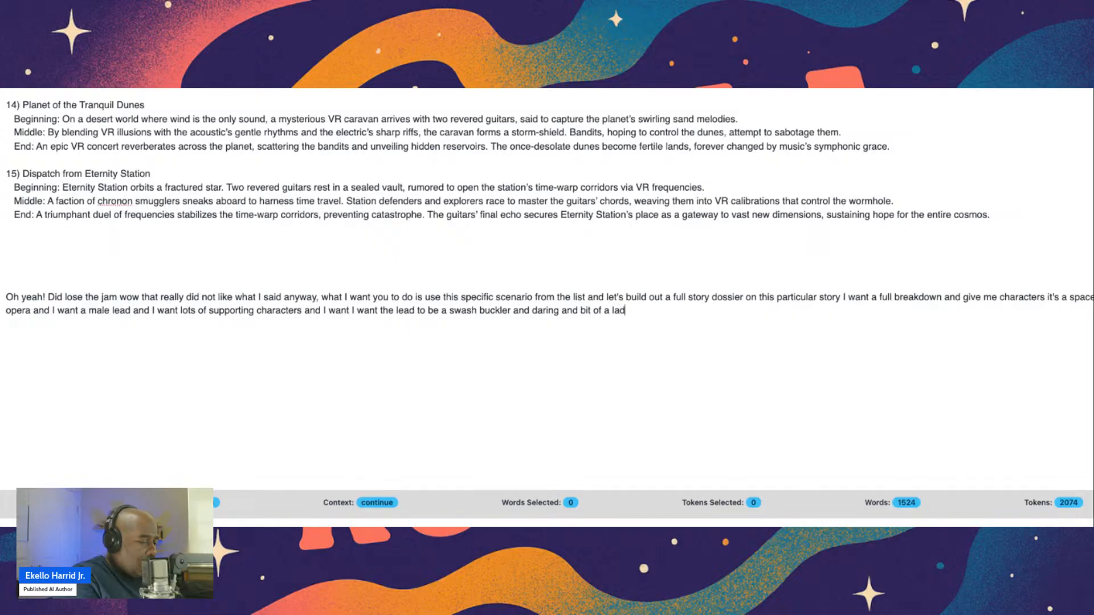
text(ies ma)
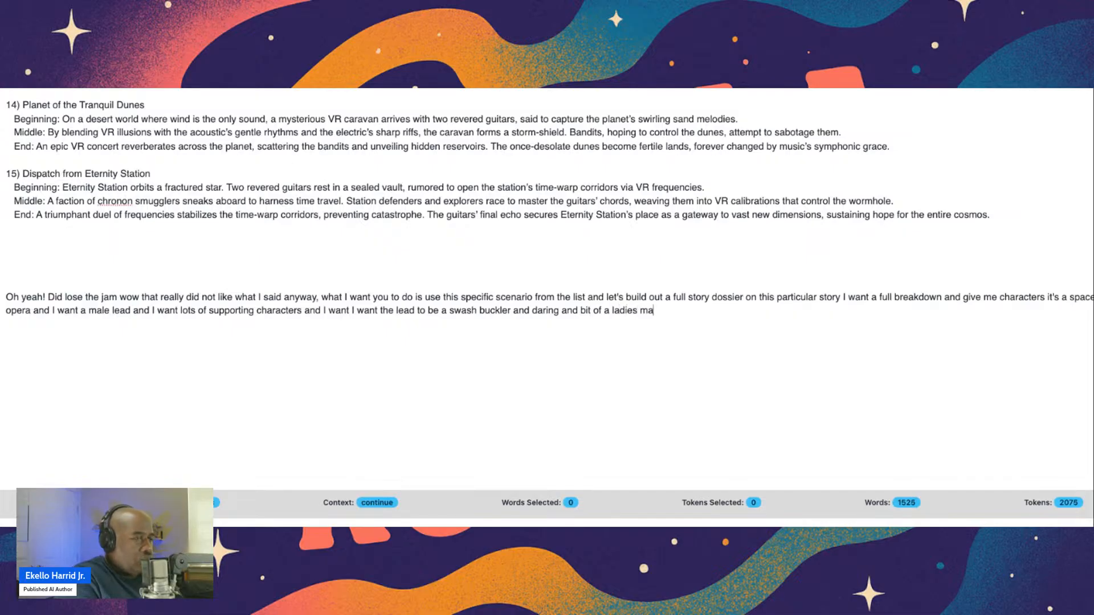
text(n.)
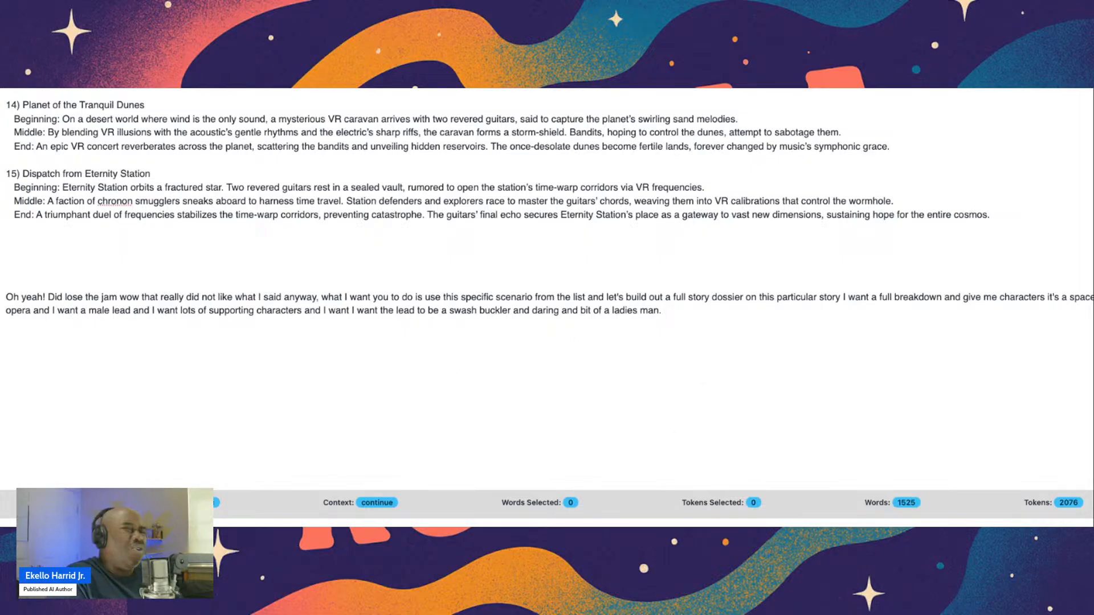
Run the AI on the story dossier prompt from a new line below it
key(Return)
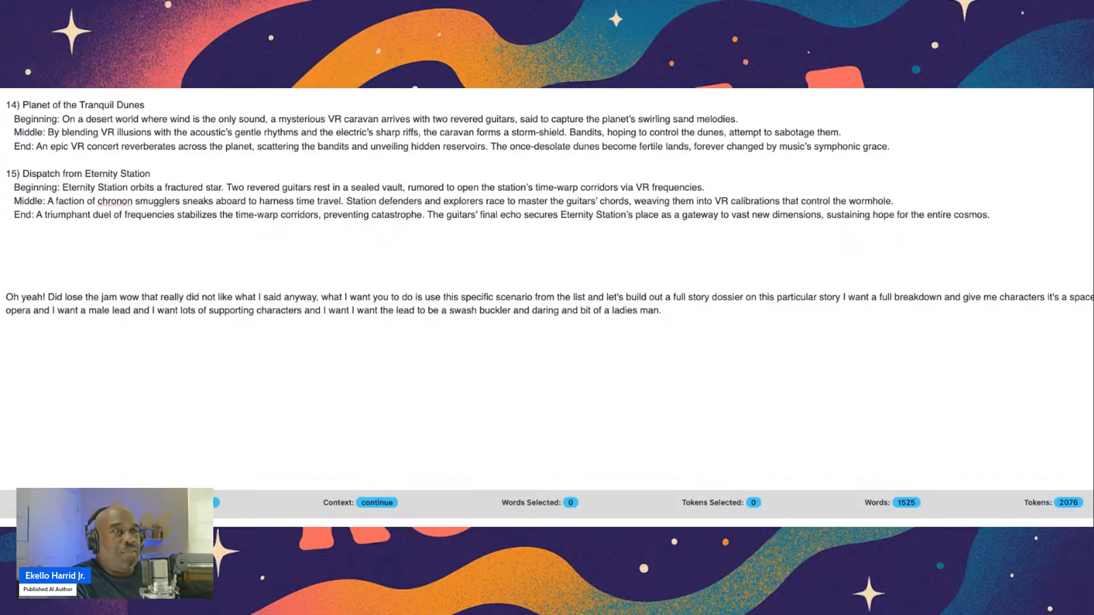
key(super+Return)
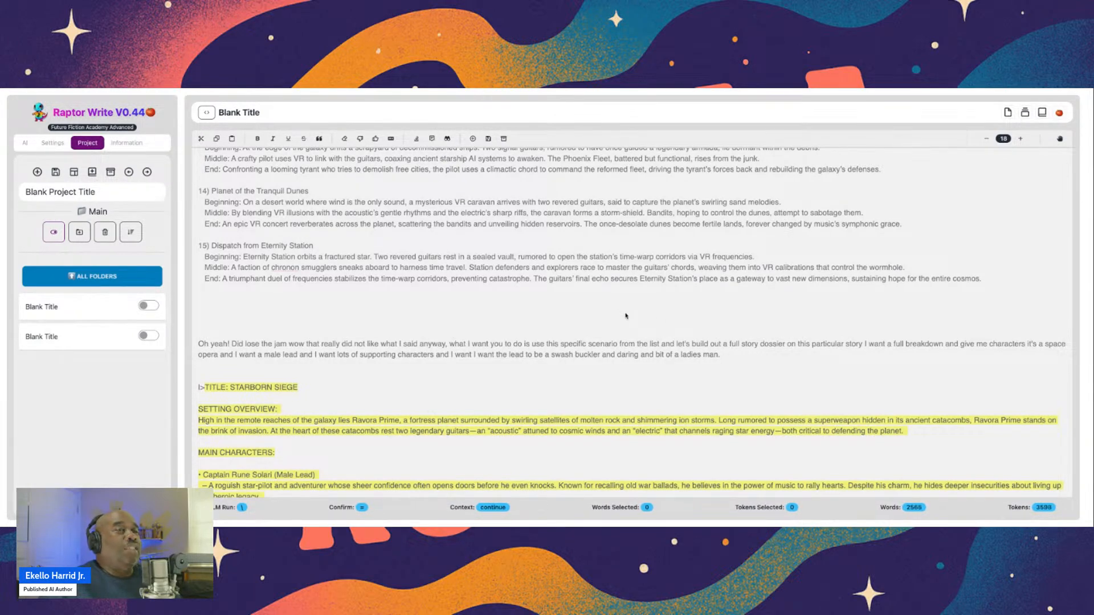
scroll(674, 313, down, 15)
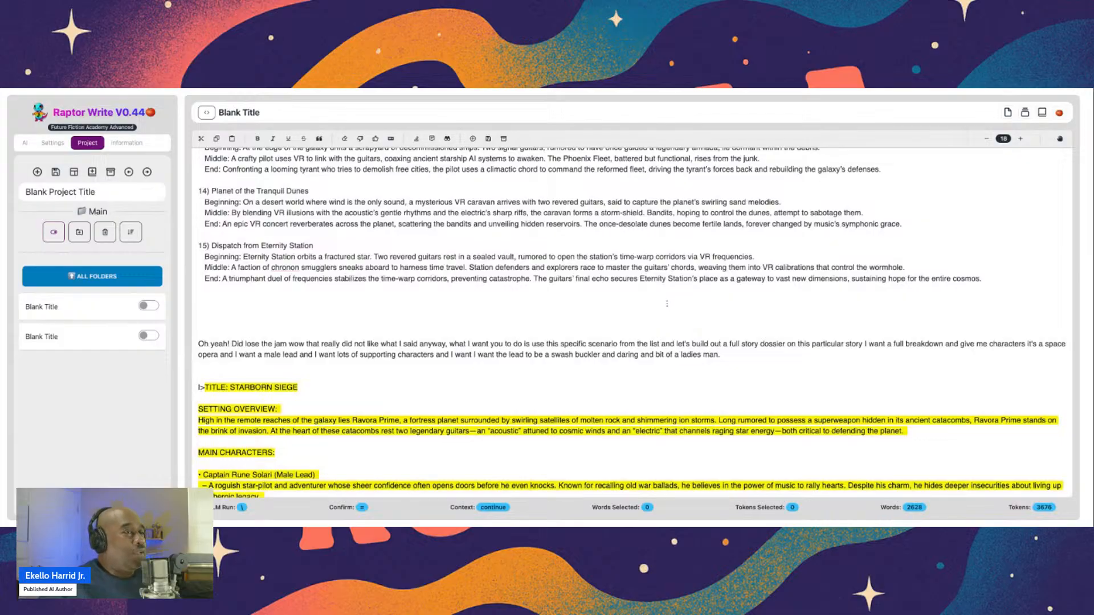
Accept the generated "Starborn Siege" dossier text
scroll(667, 304, down, 10)
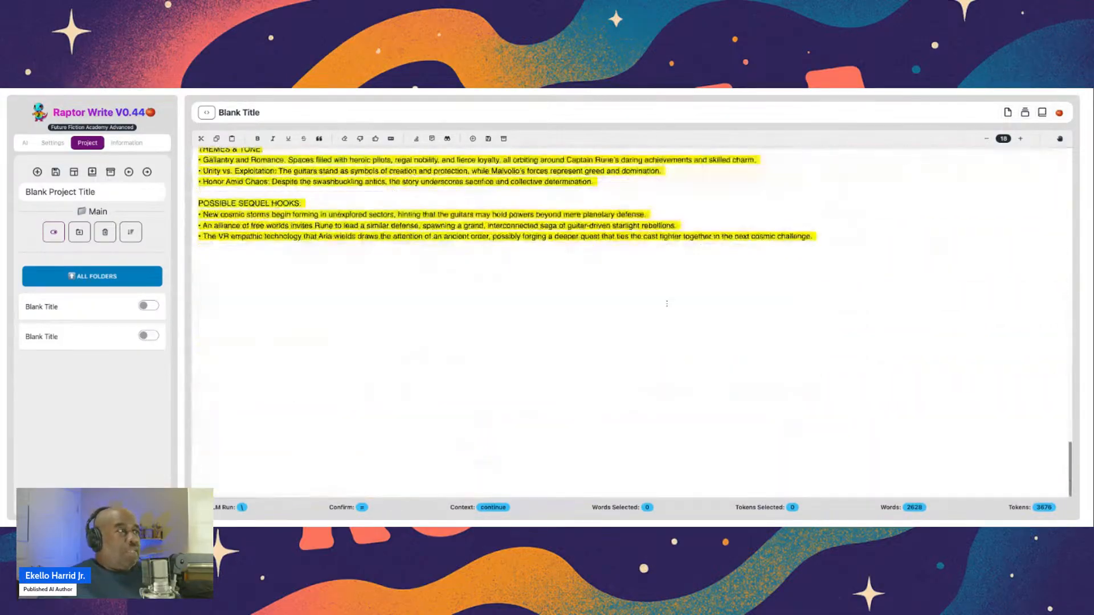
scroll(631, 322, up, 2)
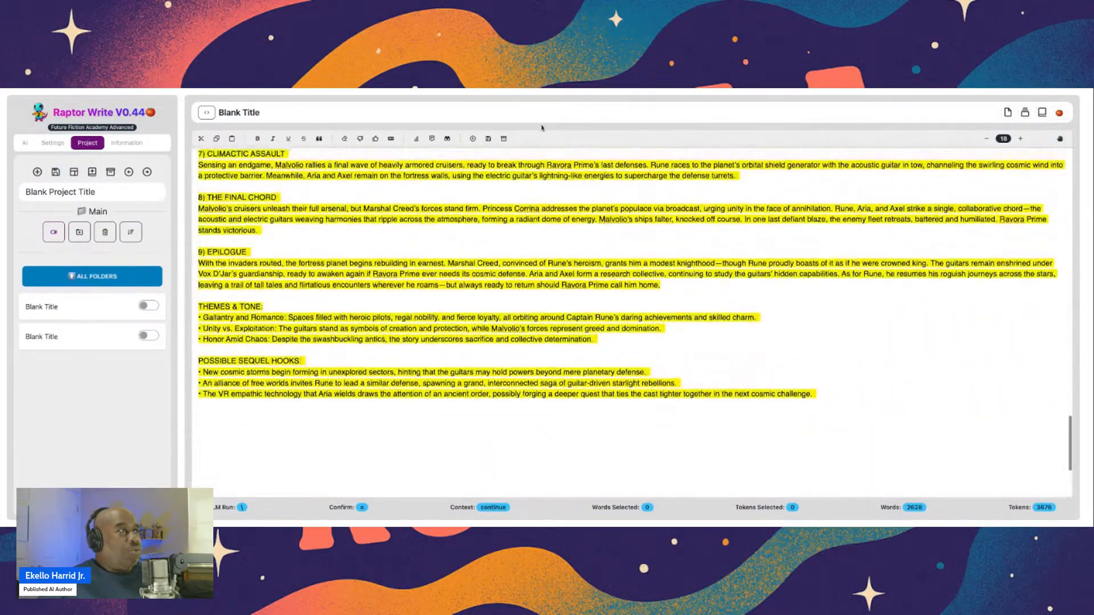
click(375, 139)
scroll(481, 278, up, 10)
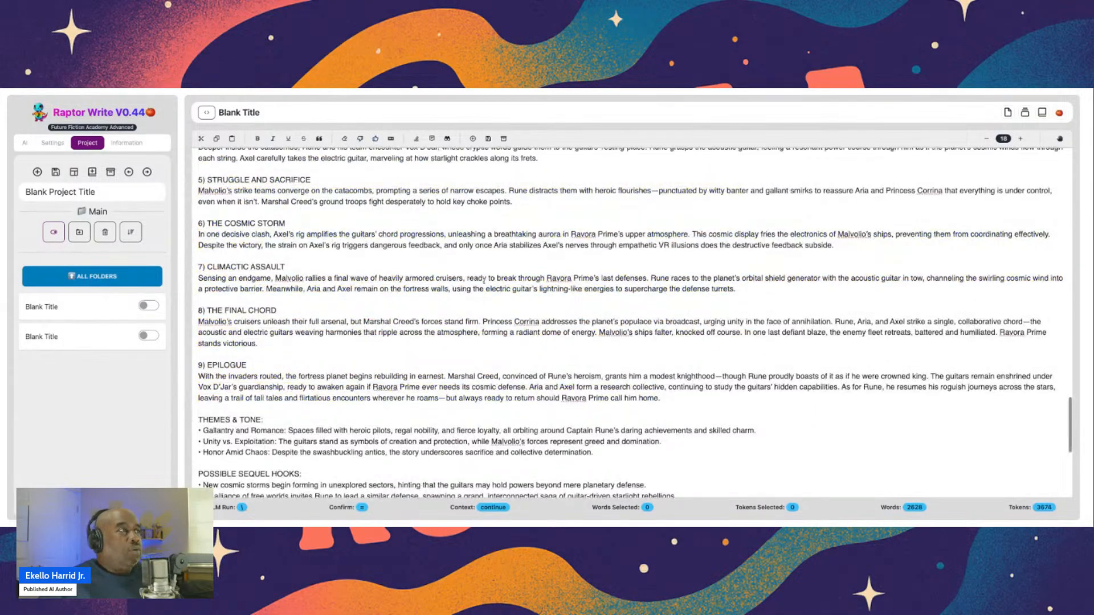
scroll(481, 278, up, 10)
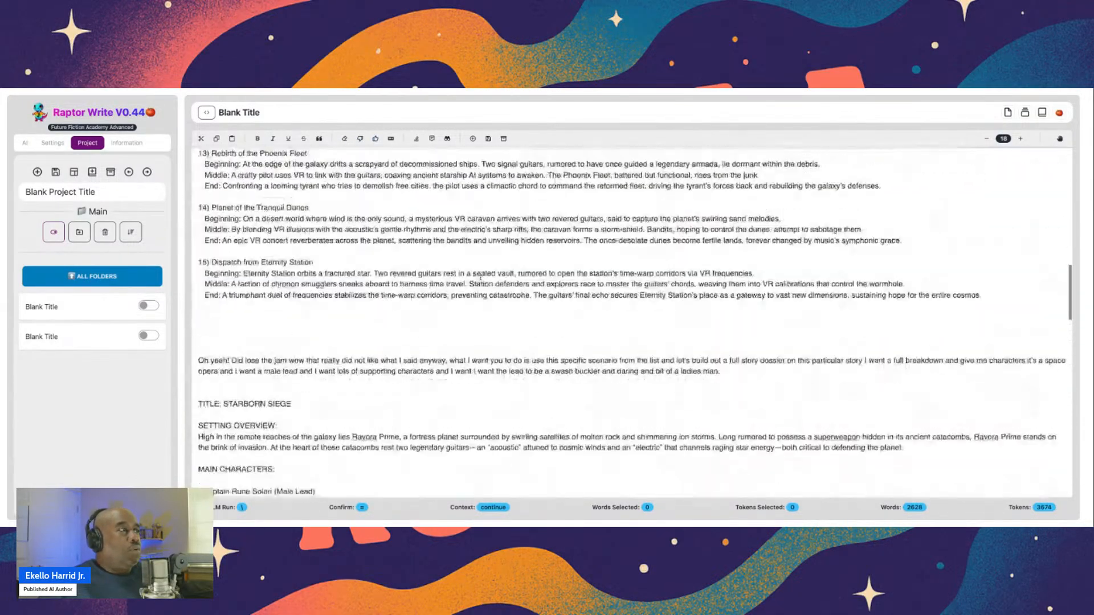
scroll(480, 279, down, 2)
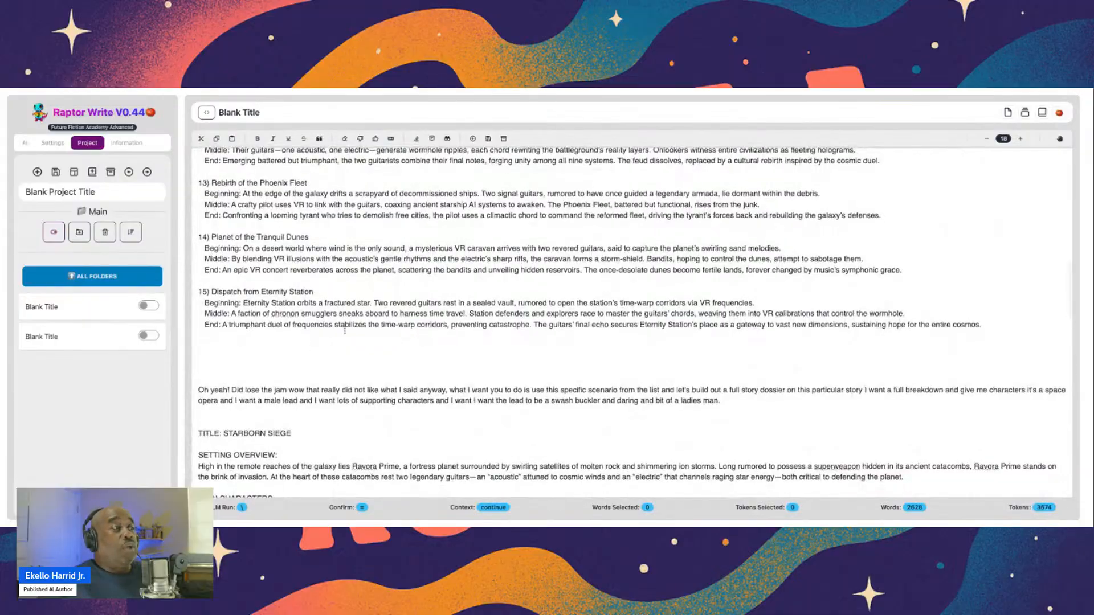
drag(198, 431, 350, 250)
scroll(350, 250, up, 15)
scroll(679, 258, up, 10)
scroll(678, 259, down, 7)
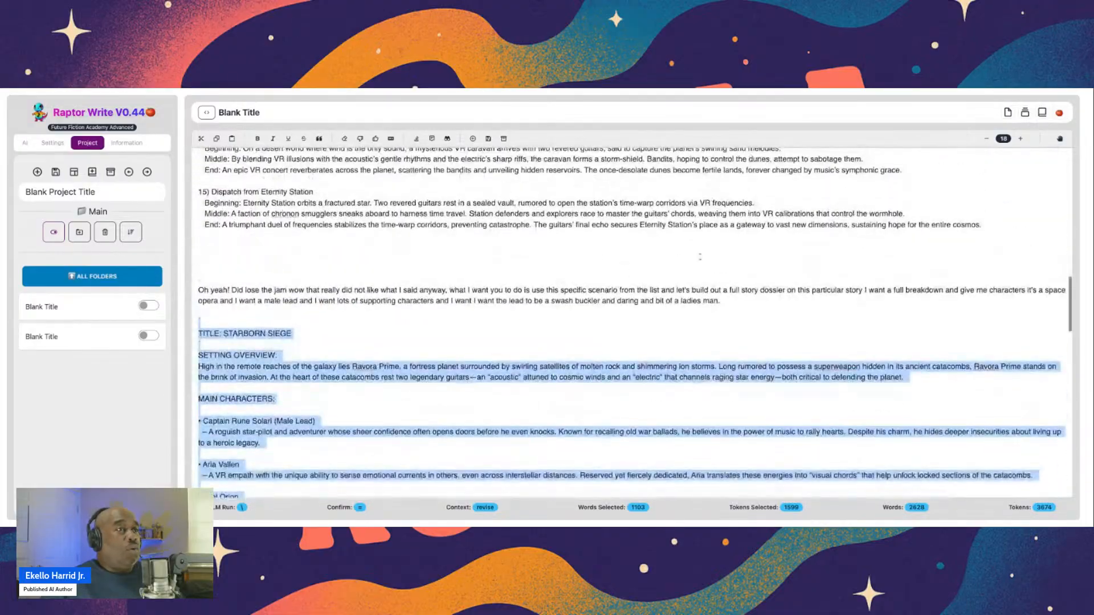
Paste the "Cantina of the Lost Moons" scenario below the dossier prompt and remove its "4)" numbering
click(733, 301)
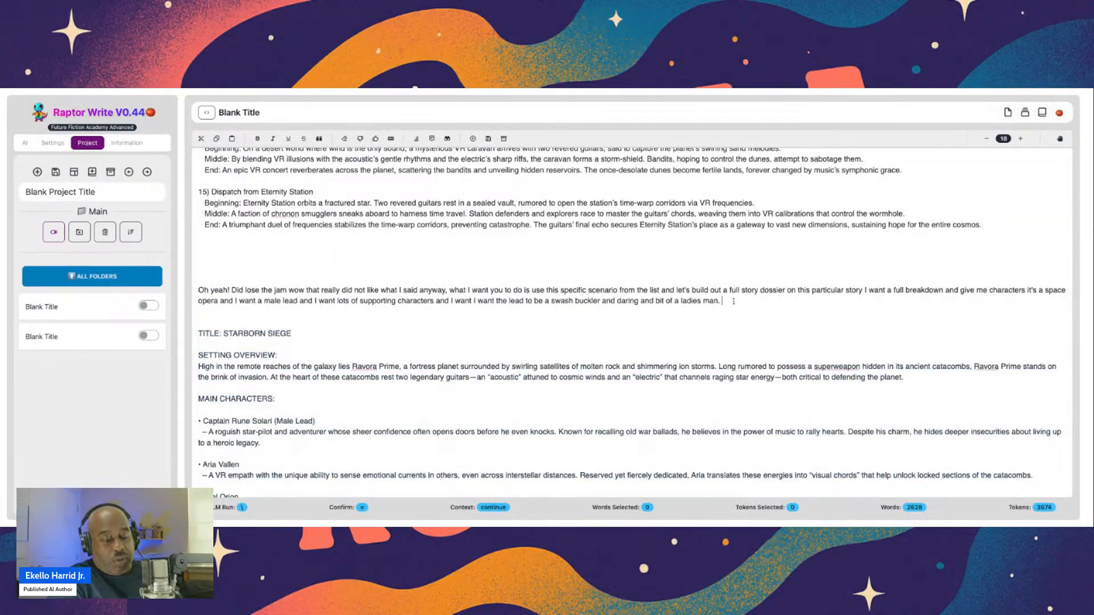
key(Return)
key(Return)
key(Return)
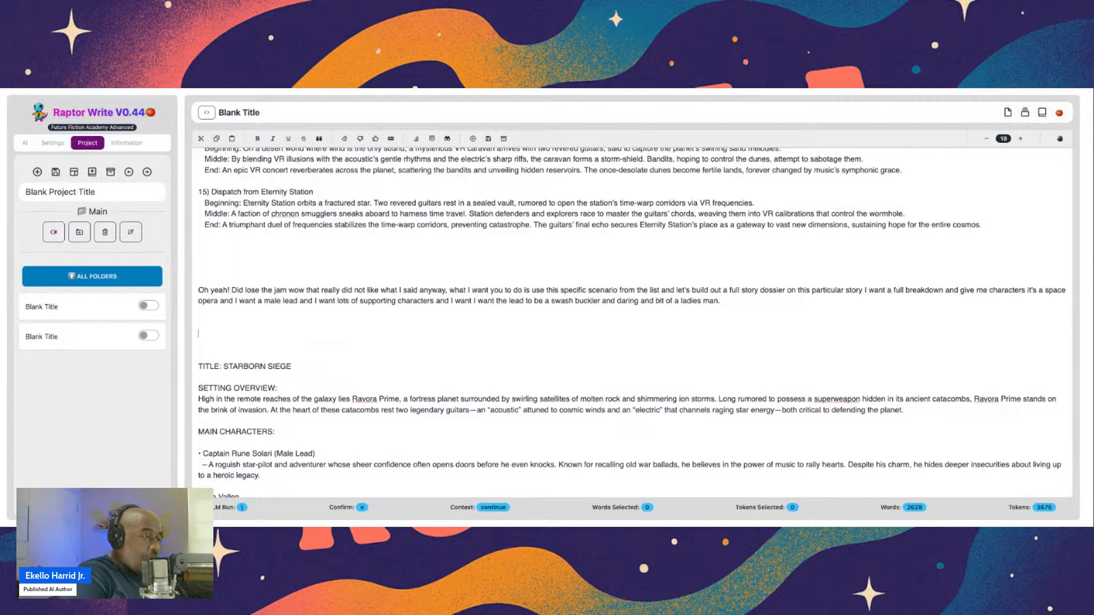
text(4) Cantina of the Lost Moons    Beginning: A drifter lands on an abandoned mining colony turned cosmic tavern. Two battered guitars hang in a corner, rumored to be relics from a legendary band.    Middle: By syncing them with an advanced VR rig, the drifter stumbles on acoustic illusions of a hidden warship built beneath the tavern's floors. Unrest brews as scavengers arrive.    End: A rousing jam with the resurrected band stabilizes ancient tech that lifts the tavern to safer orbit. The guitars remain as a testament to courage born from music.)
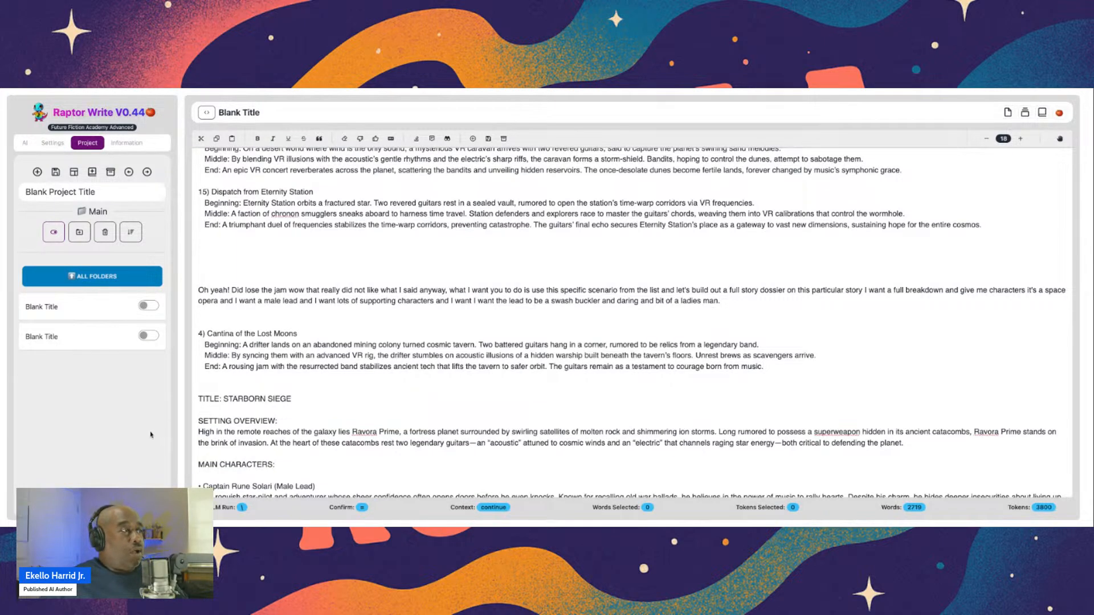
drag(207, 334, 156, 329)
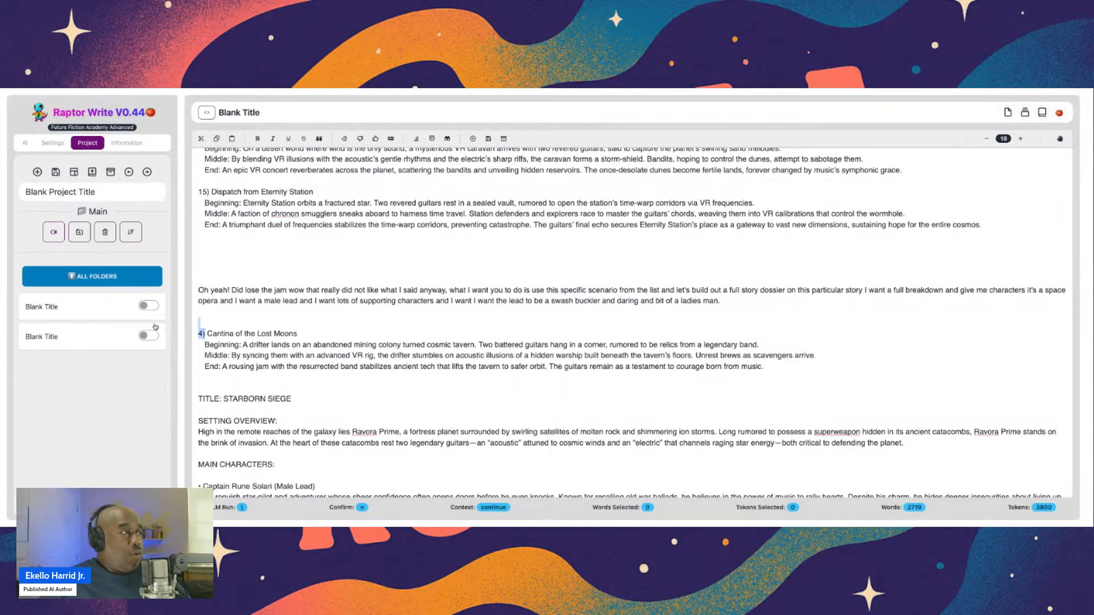
key(BackSpace)
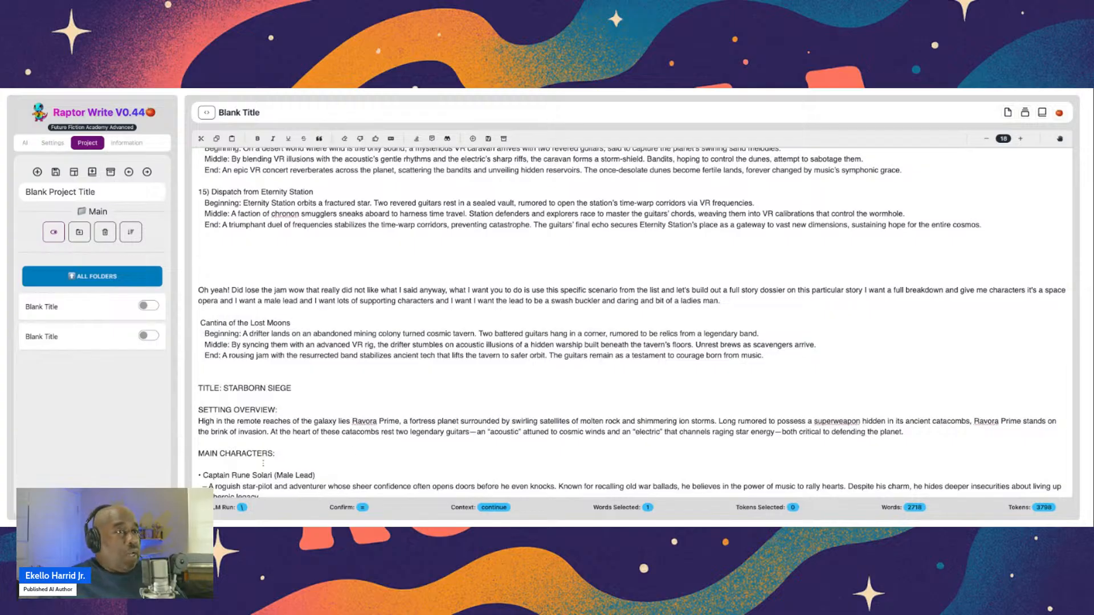
Cut the whole "Starborn Siege" dossier out of the scenario document and paste it into a new document
drag(198, 387, 310, 511)
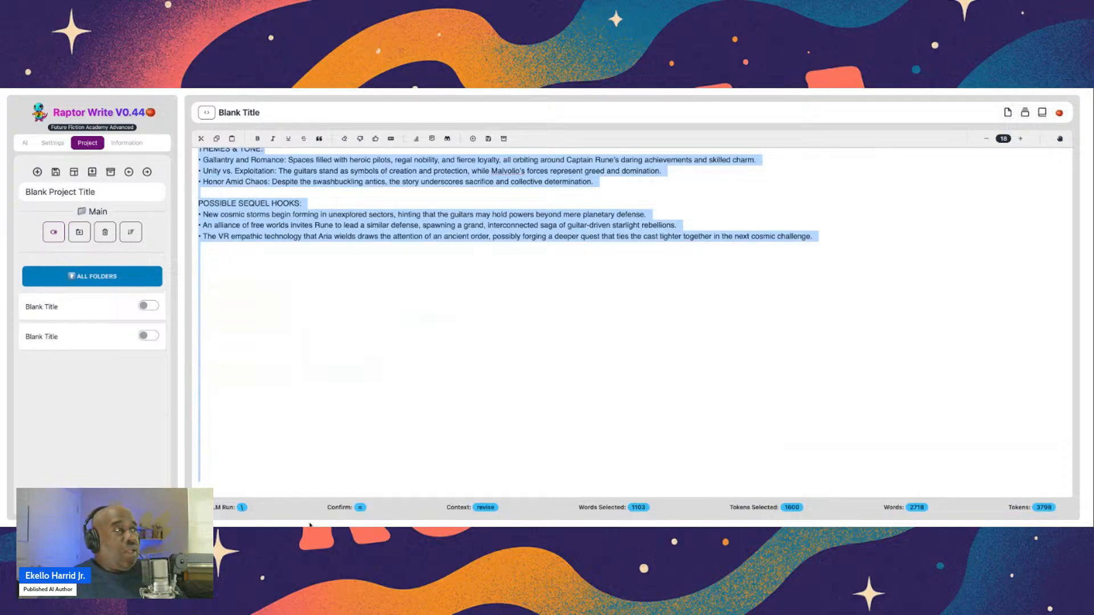
key(BackSpace)
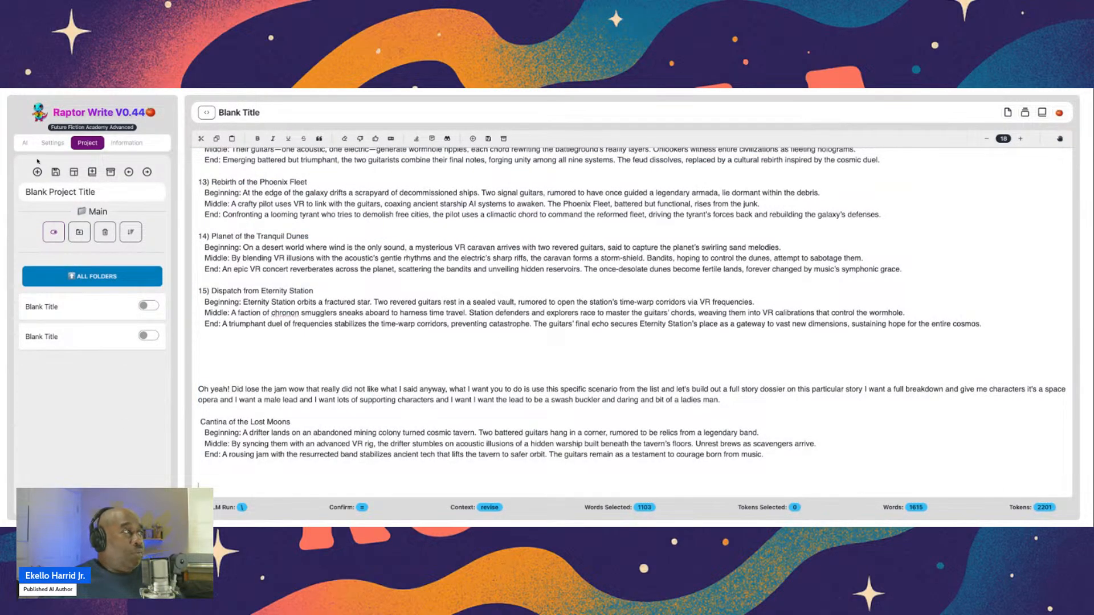
click(37, 172)
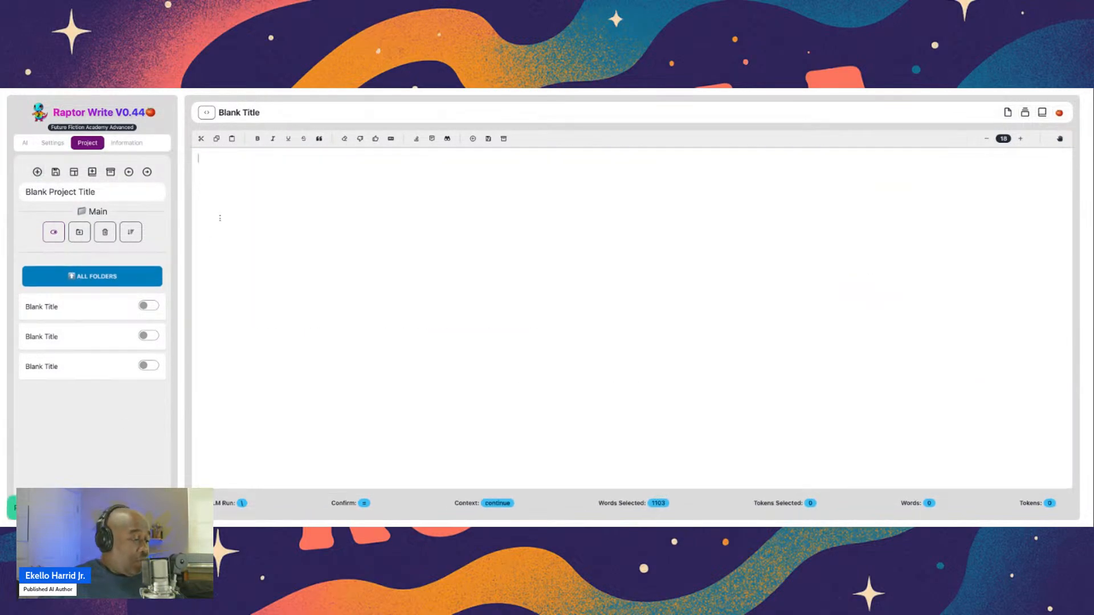
key(ctrl+v)
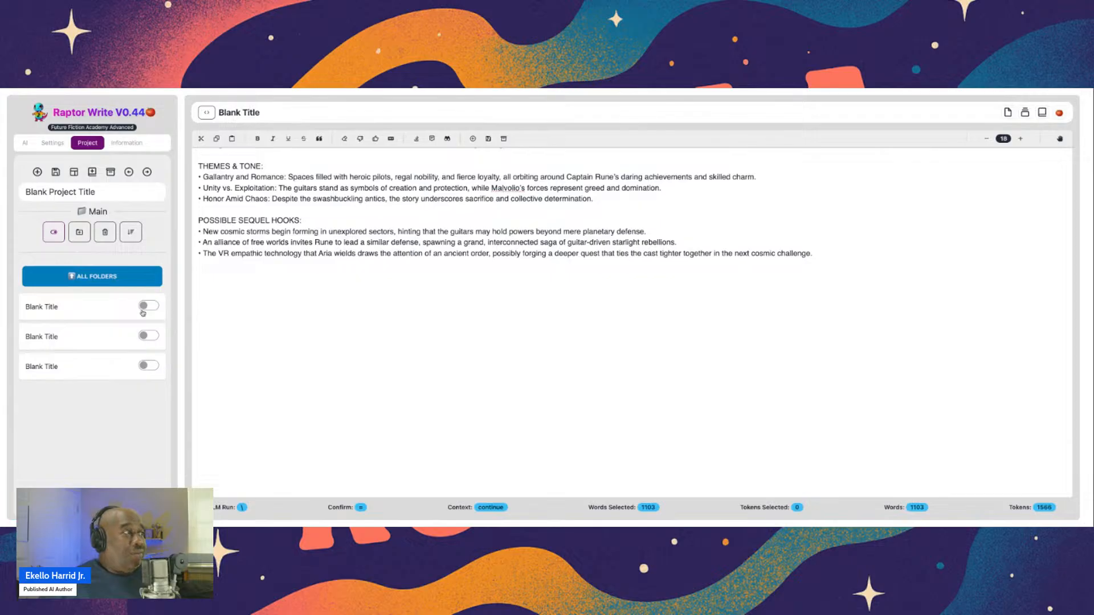
Reopen the scenario document and run the AI below the pasted "Cantina of the Lost Moons" scenario
click(101, 343)
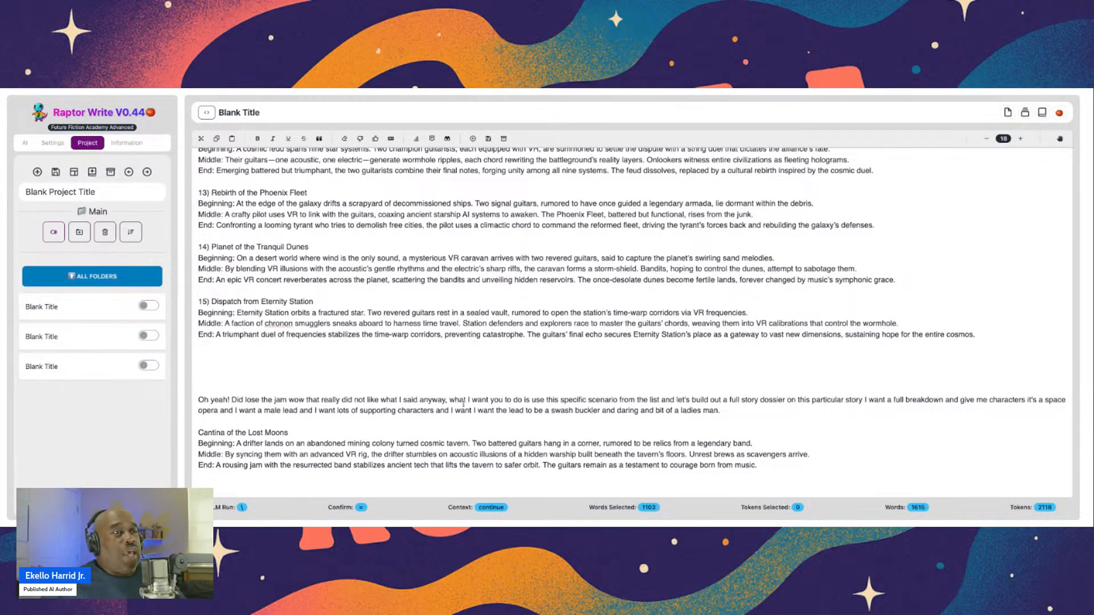
click(447, 400)
text(,)
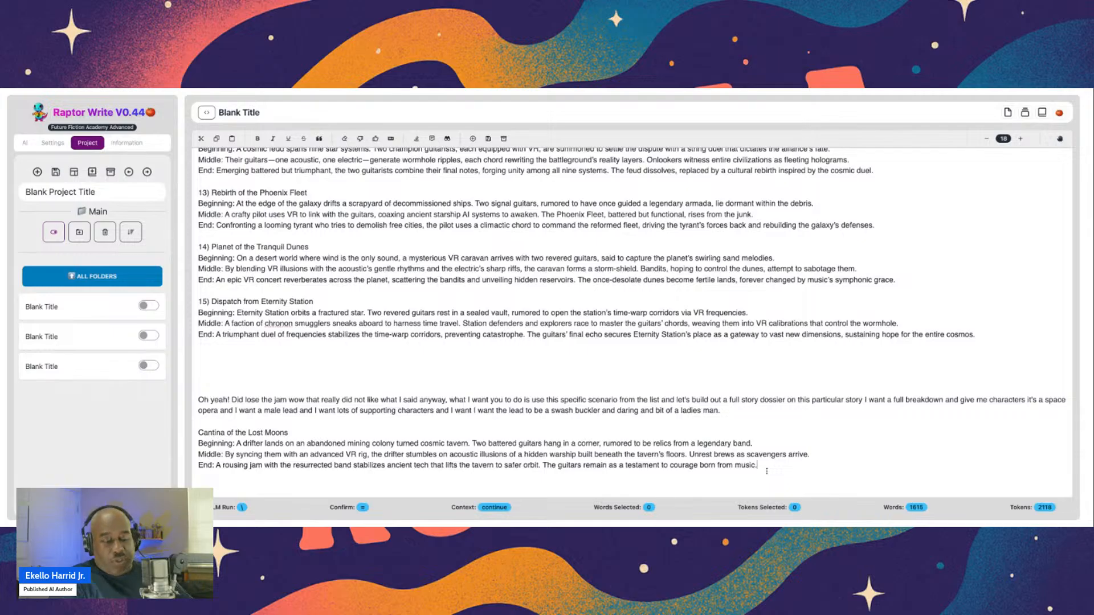
scroll(766, 471, down, 2)
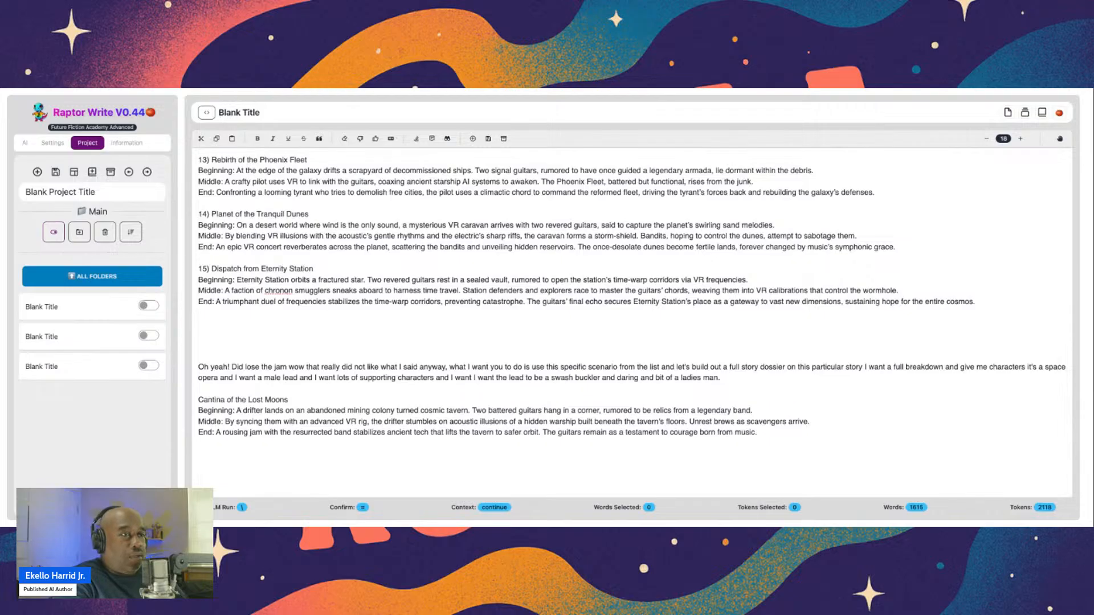
key(backslash)
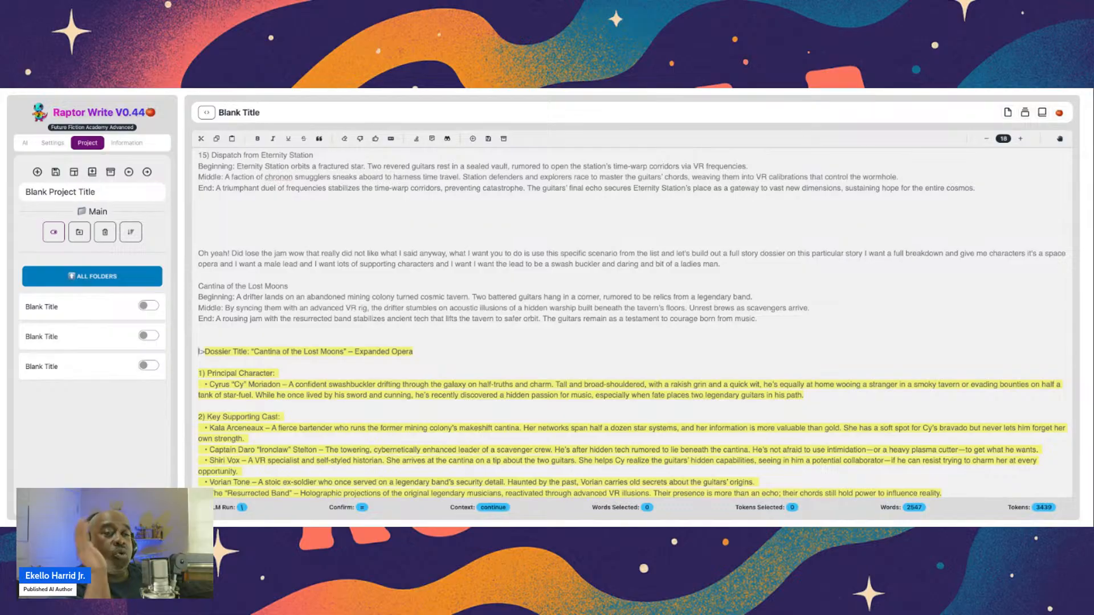
Read through the generated "Cantina of the Lost Moons" dossier, from the characters and setting to the story structure and final notes
scroll(632, 322, down, 4)
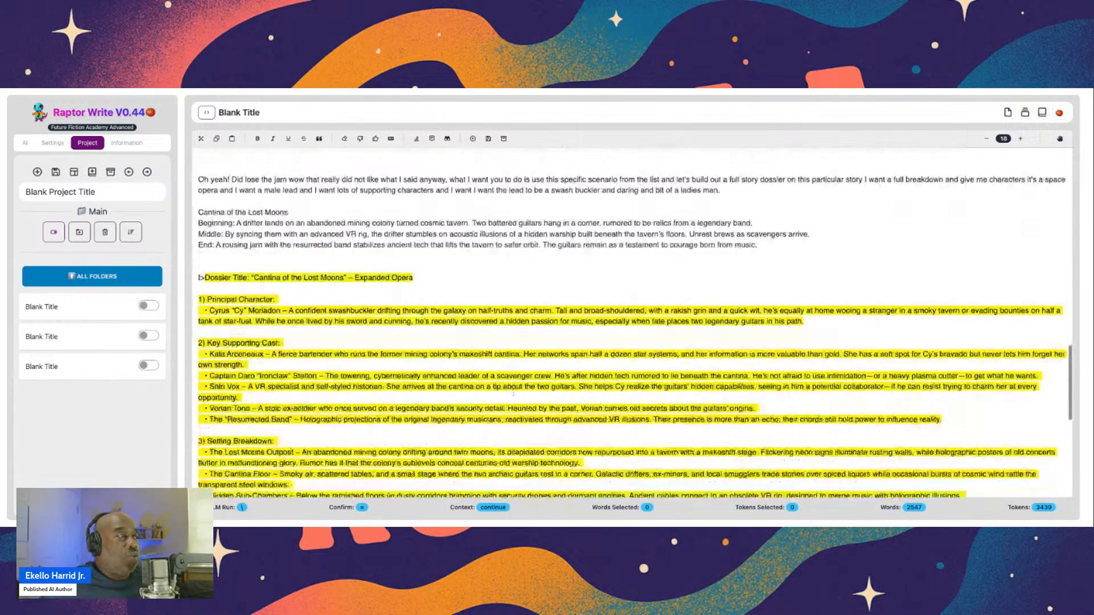
scroll(632, 322, down, 3)
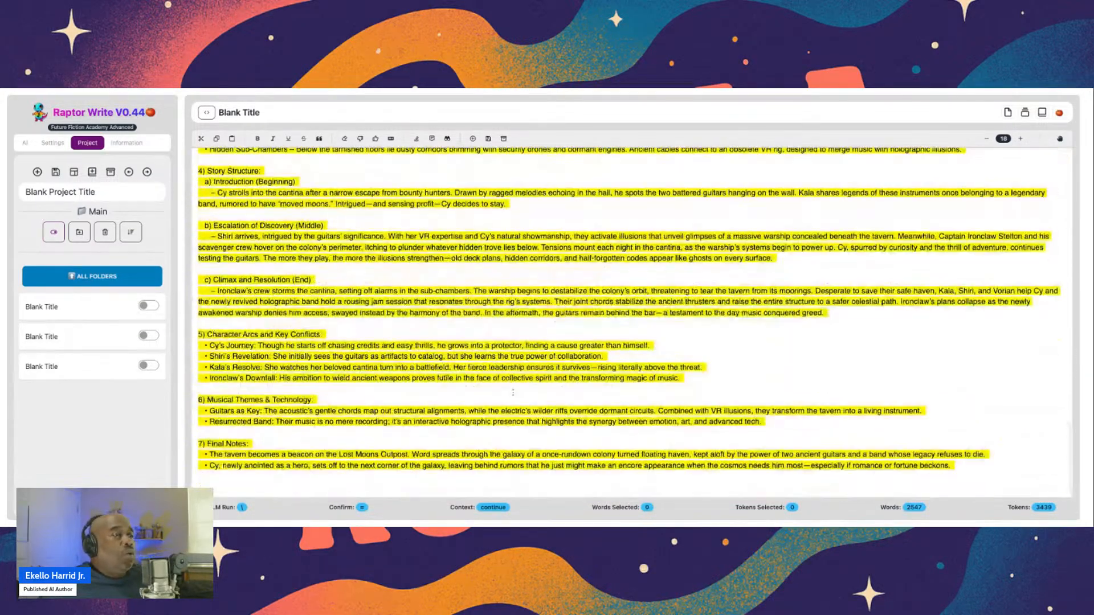
scroll(633, 322, up, 2)
scroll(633, 322, up, 7)
scroll(633, 322, down, 5)
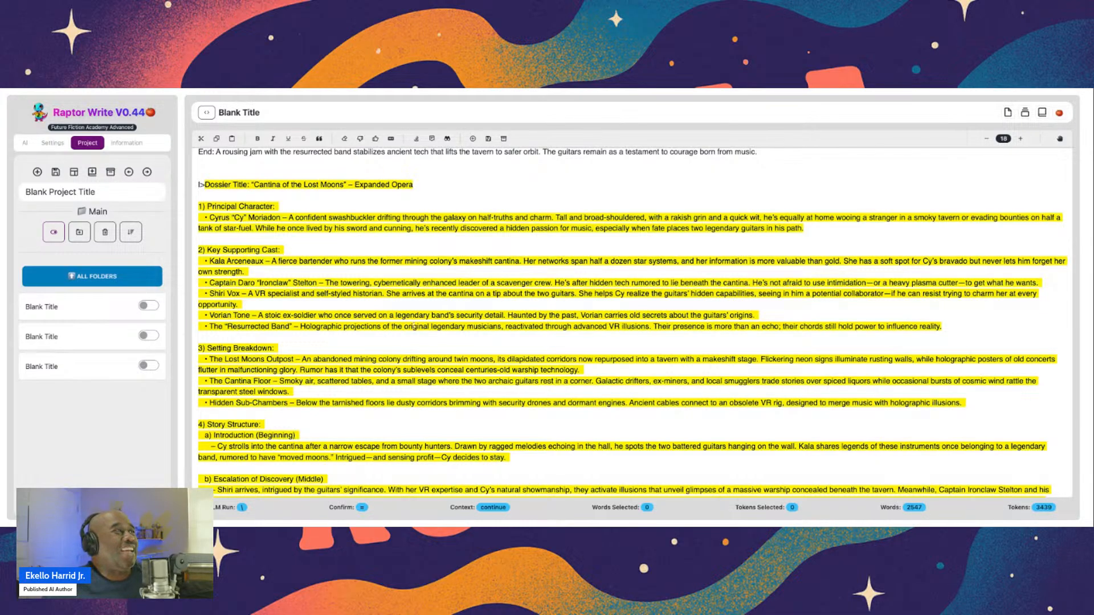
scroll(480, 459, down, 5)
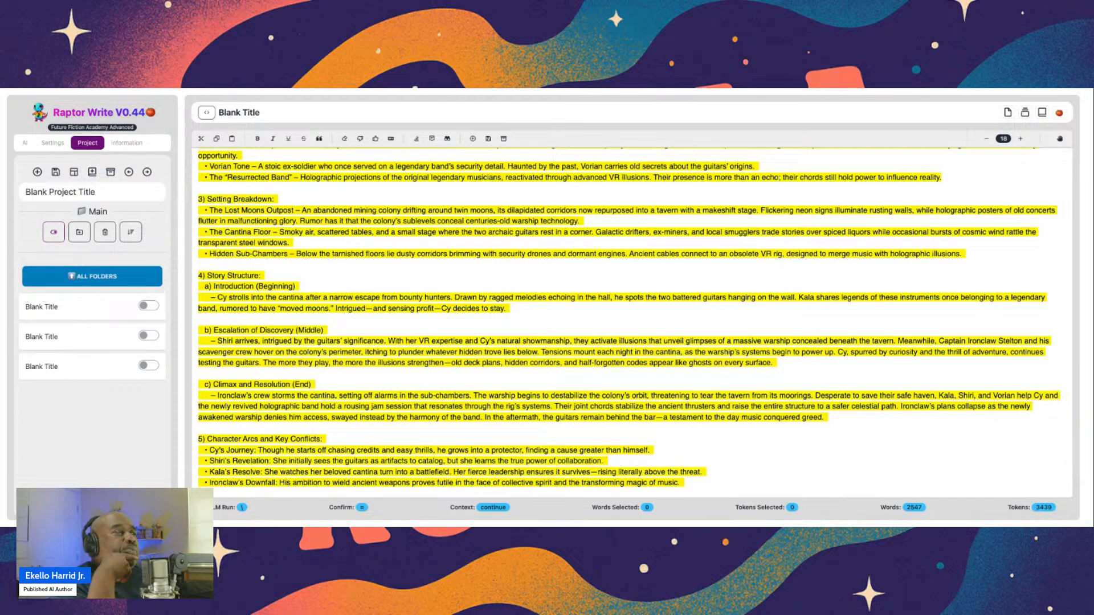
scroll(629, 323, up, 2)
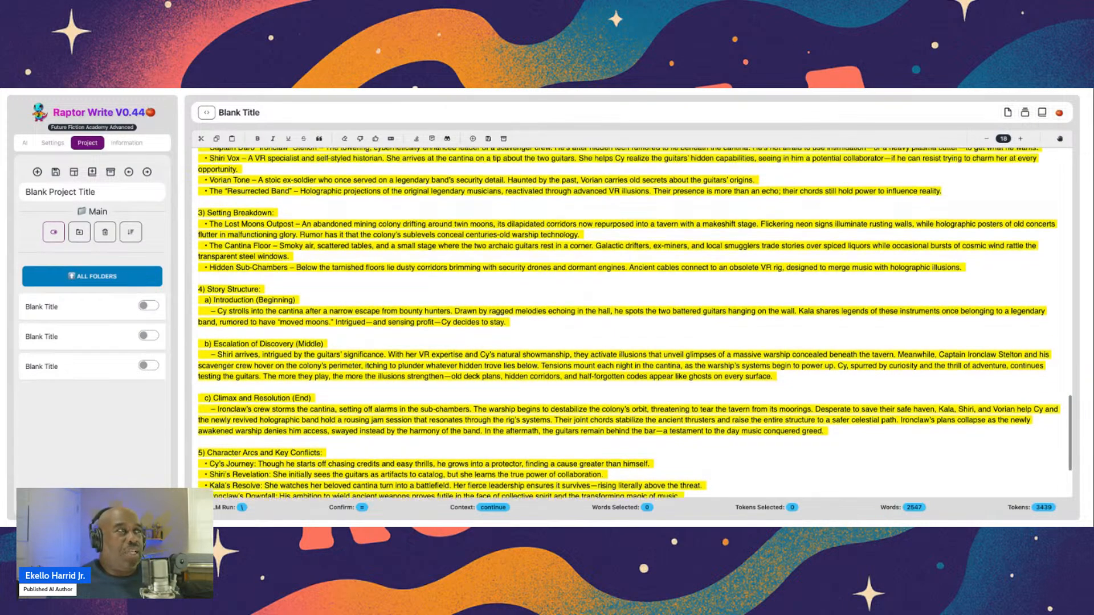
scroll(629, 323, up, 3)
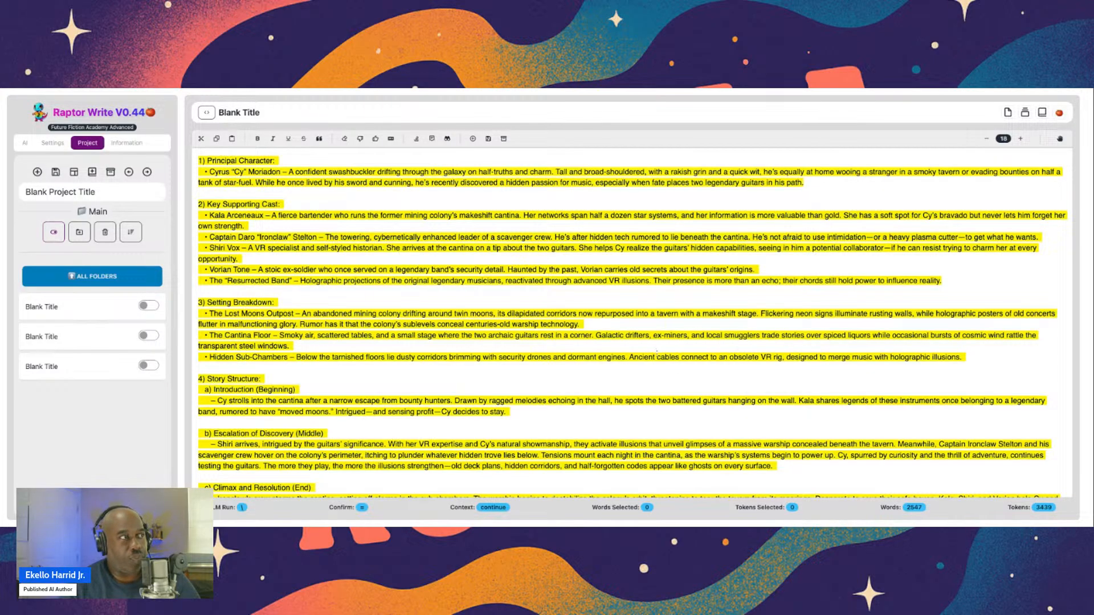
scroll(558, 355, down, 5)
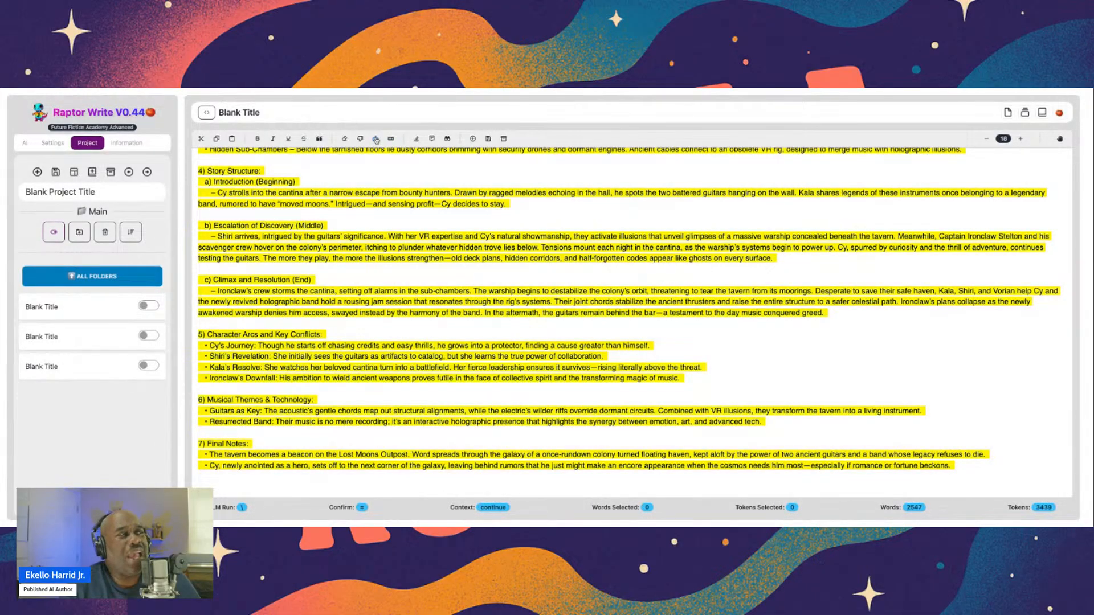
Accept the generated "Cantina of the Lost Moons" dossier and cut all of its text from the scenario document
click(376, 139)
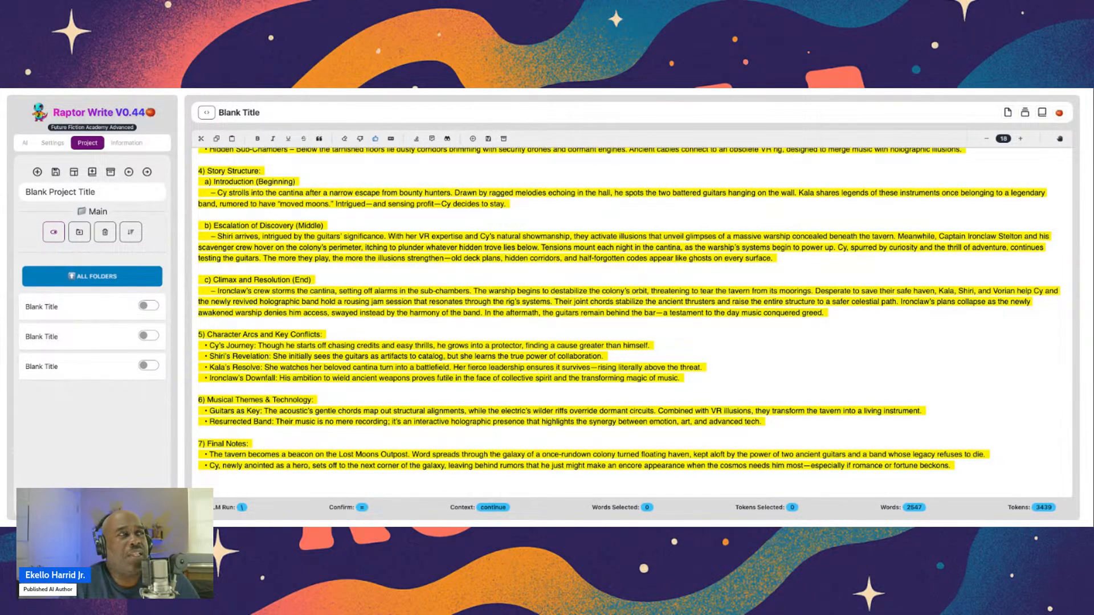
scroll(456, 252, up, 7)
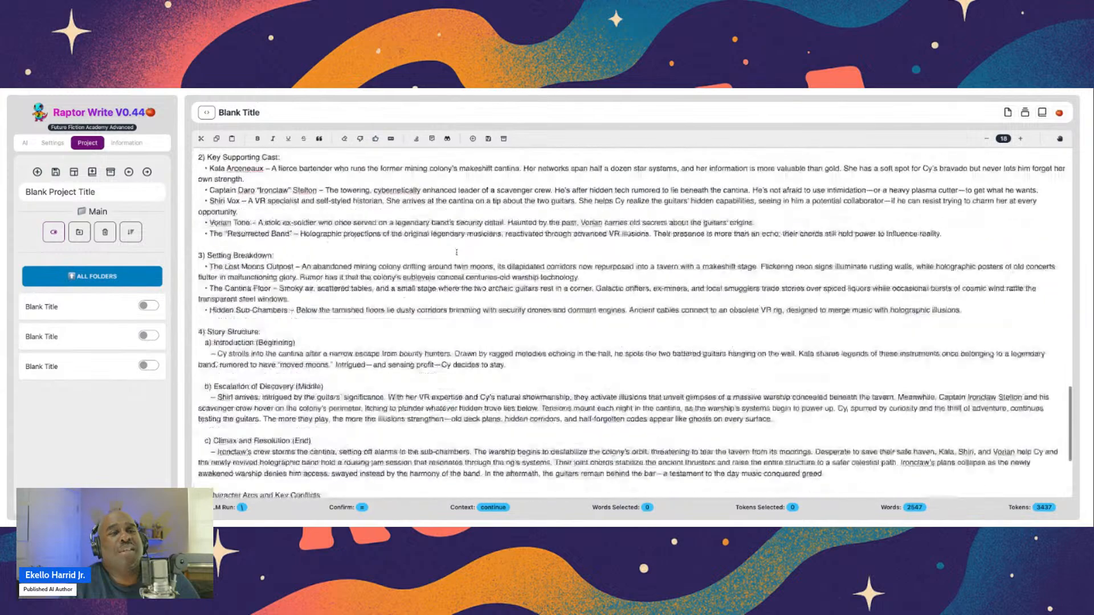
scroll(457, 253, up, 10)
scroll(457, 249, down, 2)
scroll(456, 249, down, 8)
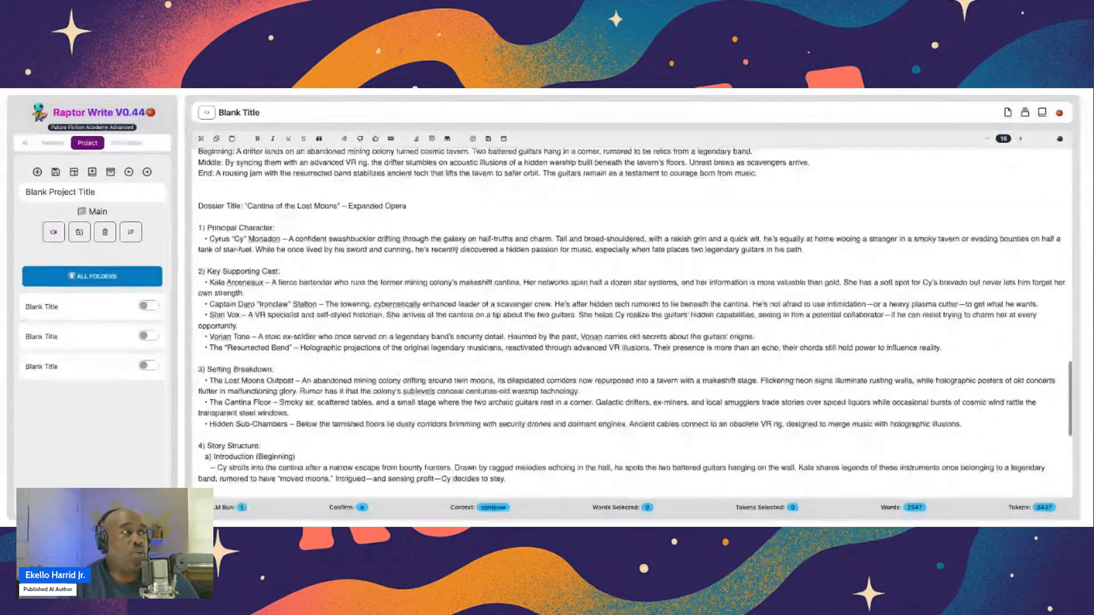
drag(198, 249, 198, 478)
key(ctrl+c)
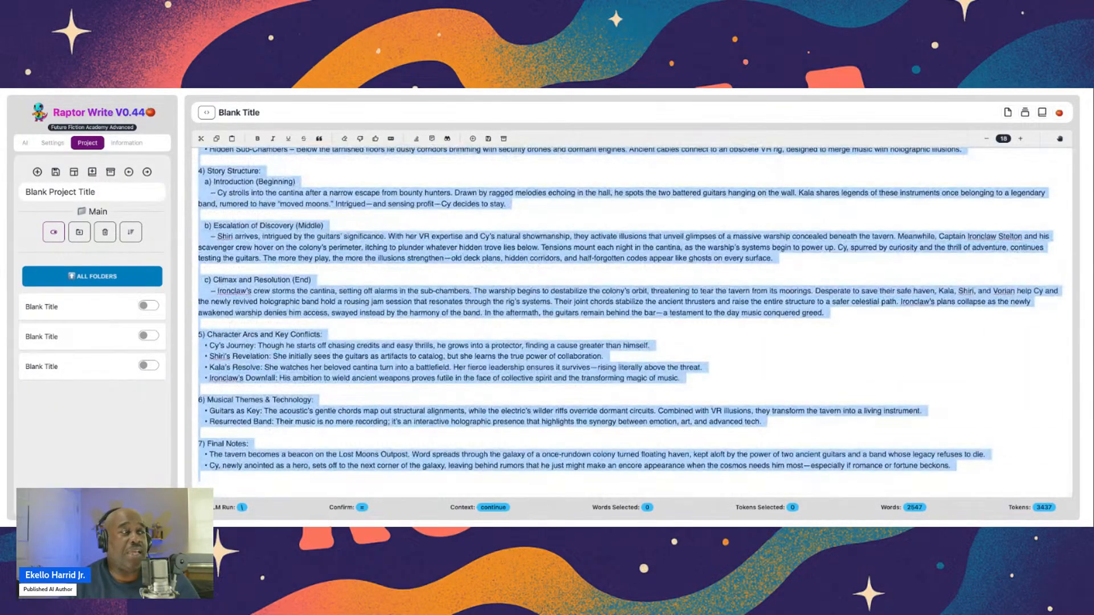
drag(472, 483, 473, 482)
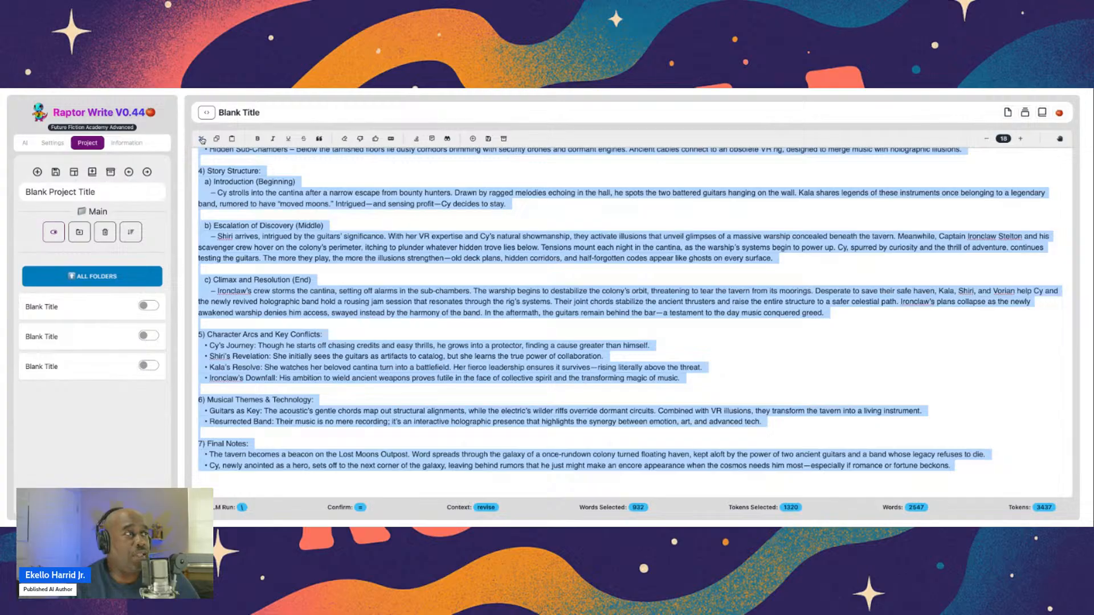
click(201, 139)
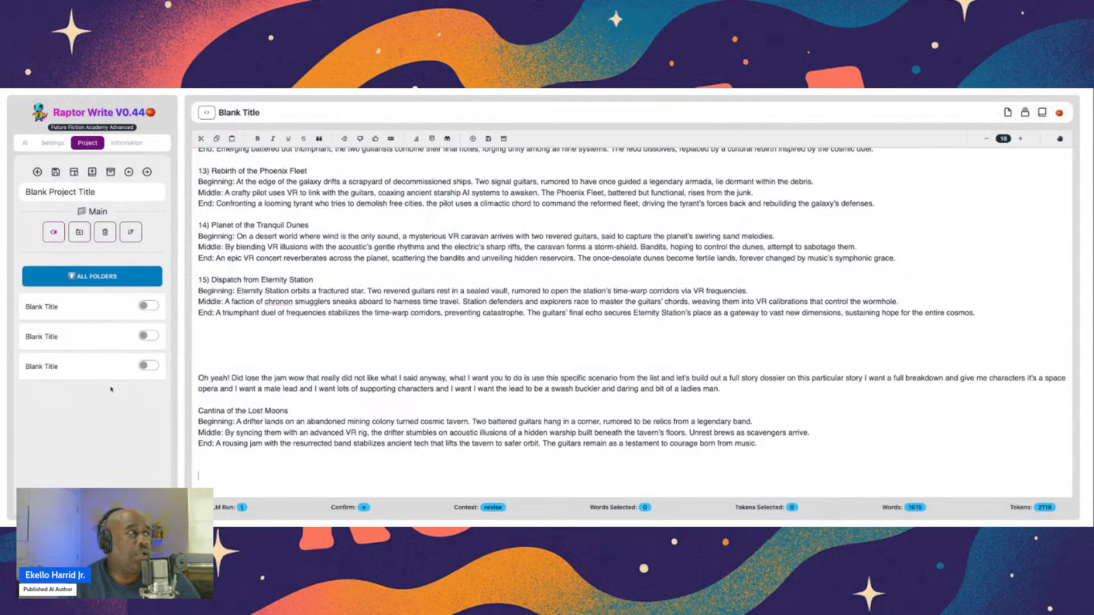
Create a new document titled "Dossier" and paste the cut "Cantina of the Lost Moons" dossier into it
click(37, 172)
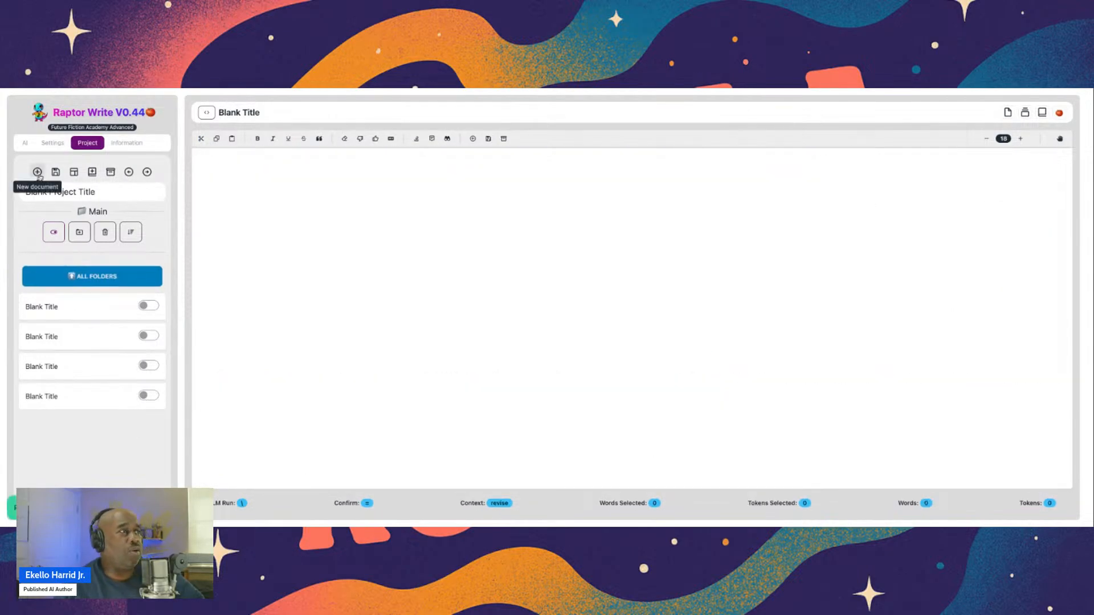
click(205, 112)
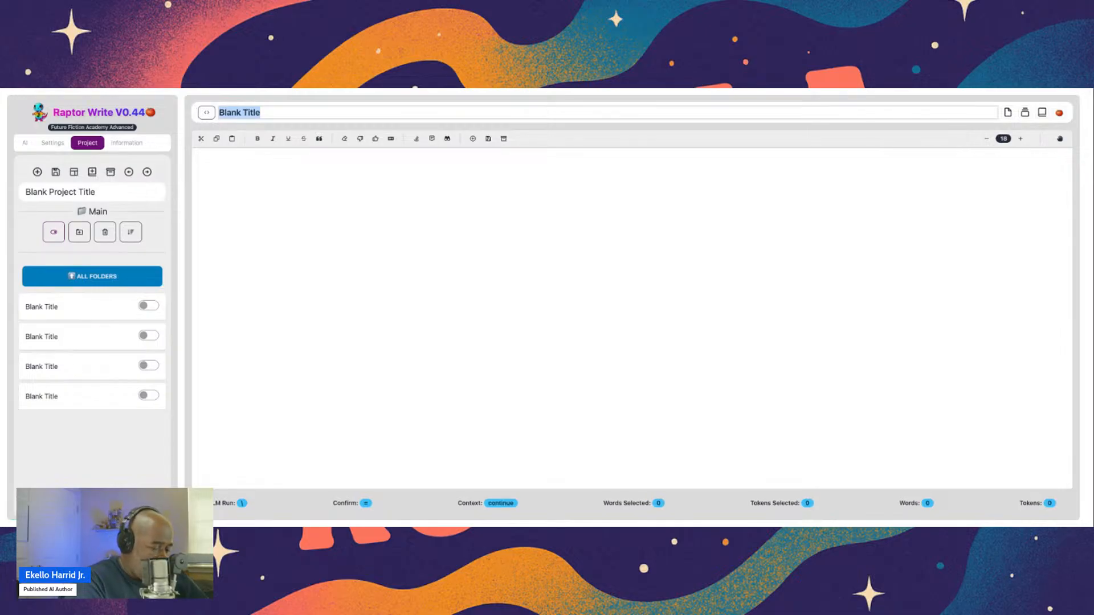
text(Dos)
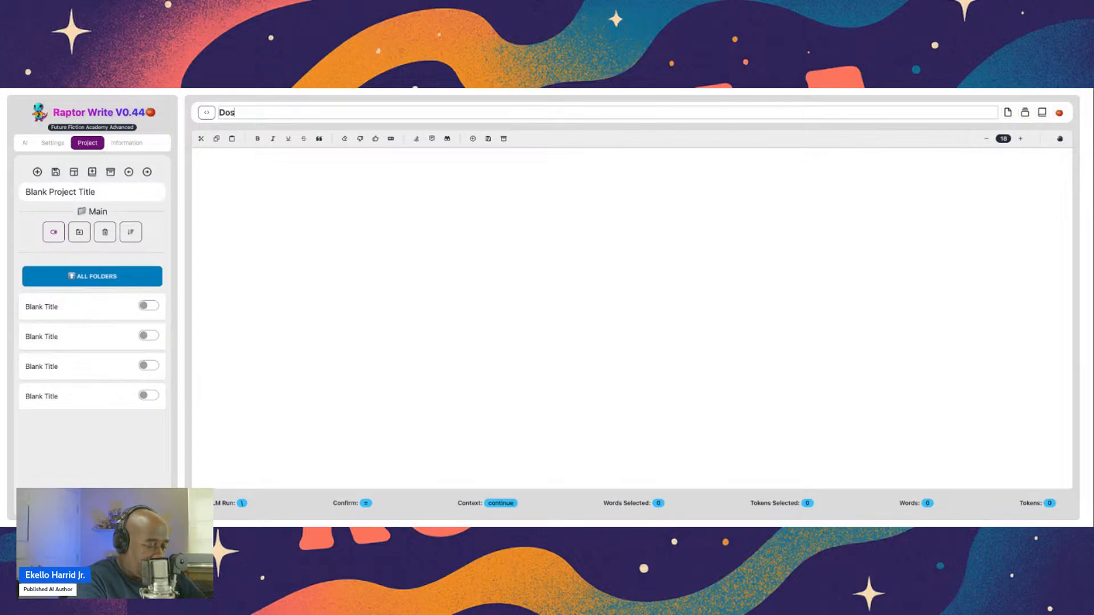
text(sier)
click(296, 162)
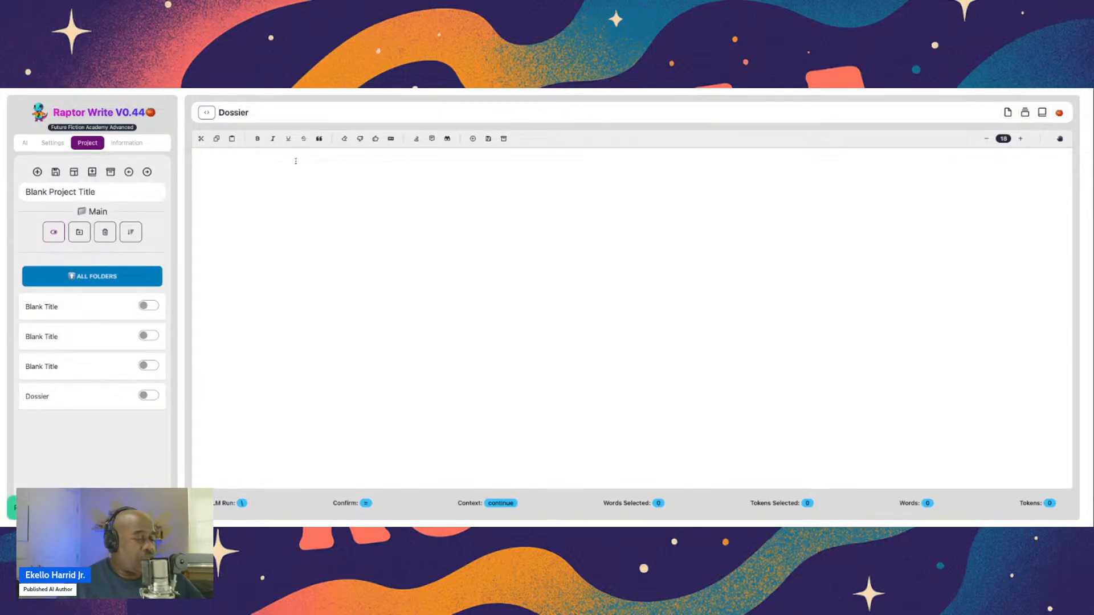
key(ctrl+v)
Look over the "Starborn Siege" dossier document and rename it "Idea 1"
scroll(295, 161, up, 10)
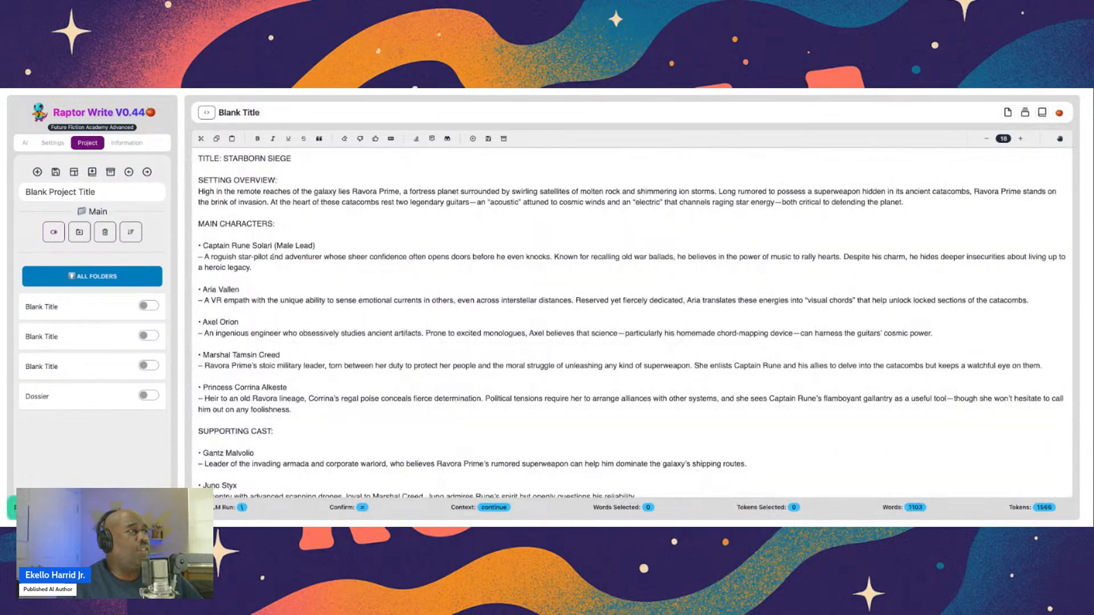
scroll(297, 257, down, 1)
scroll(297, 257, down, 10)
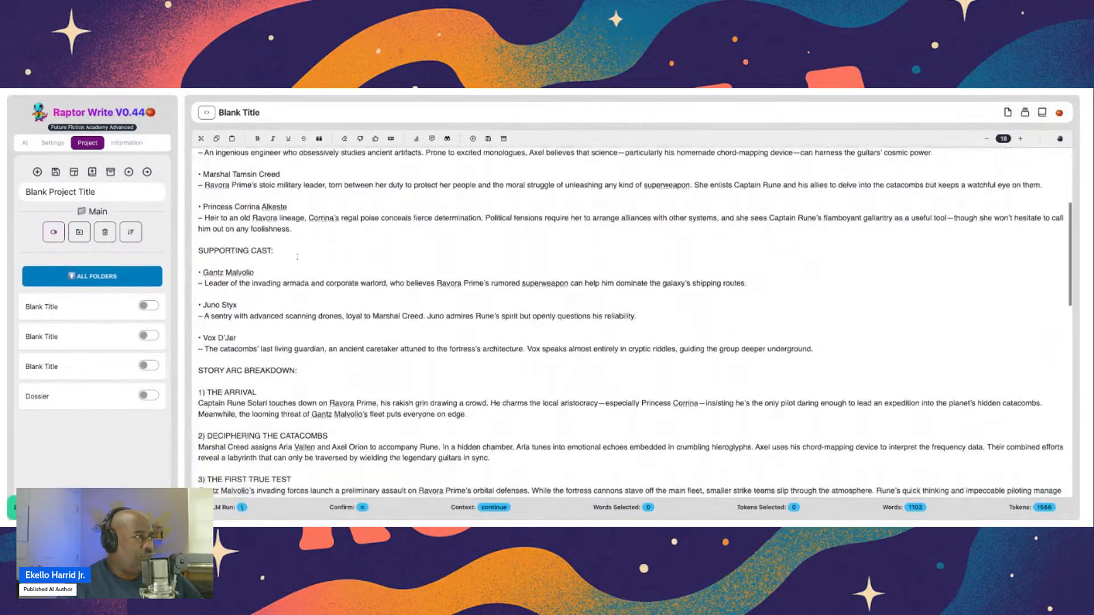
scroll(627, 319, up, 11)
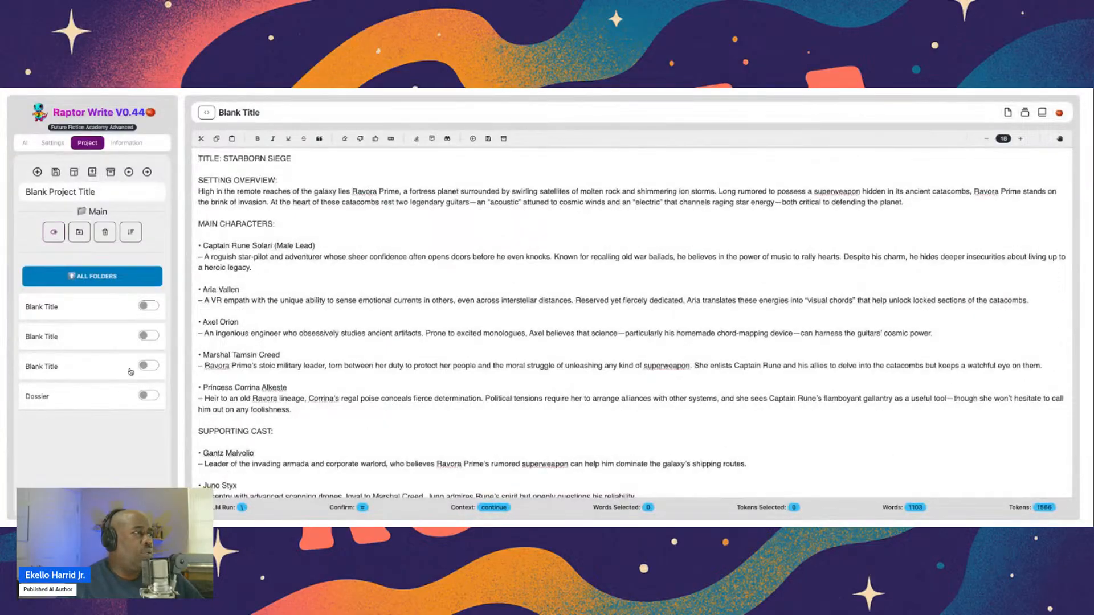
triple_click(236, 112)
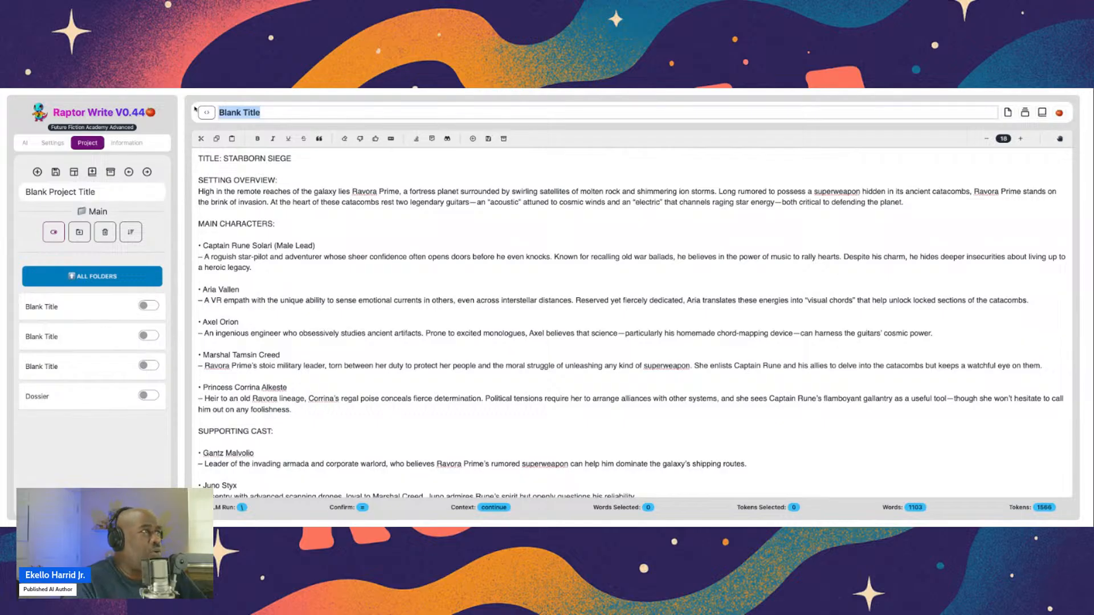
key(BackSpace)
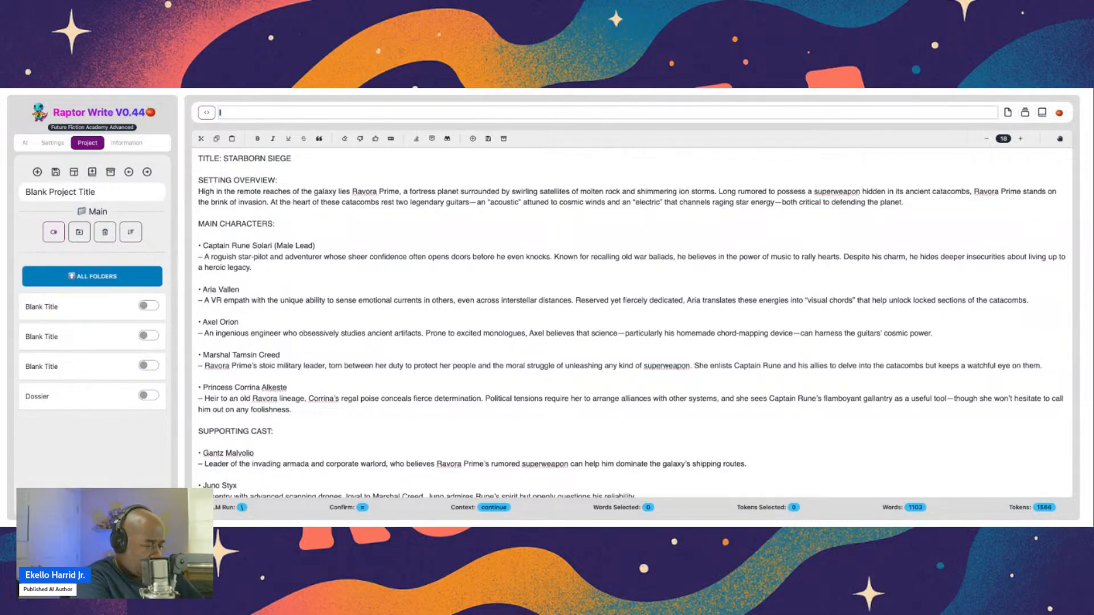
text(Idea 1)
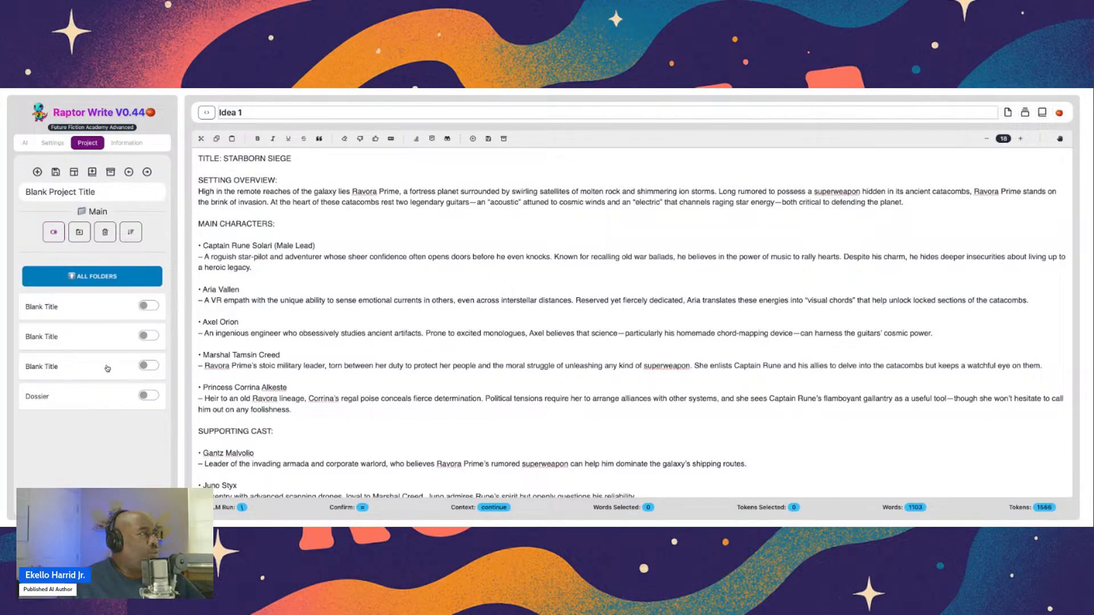
key(Return)
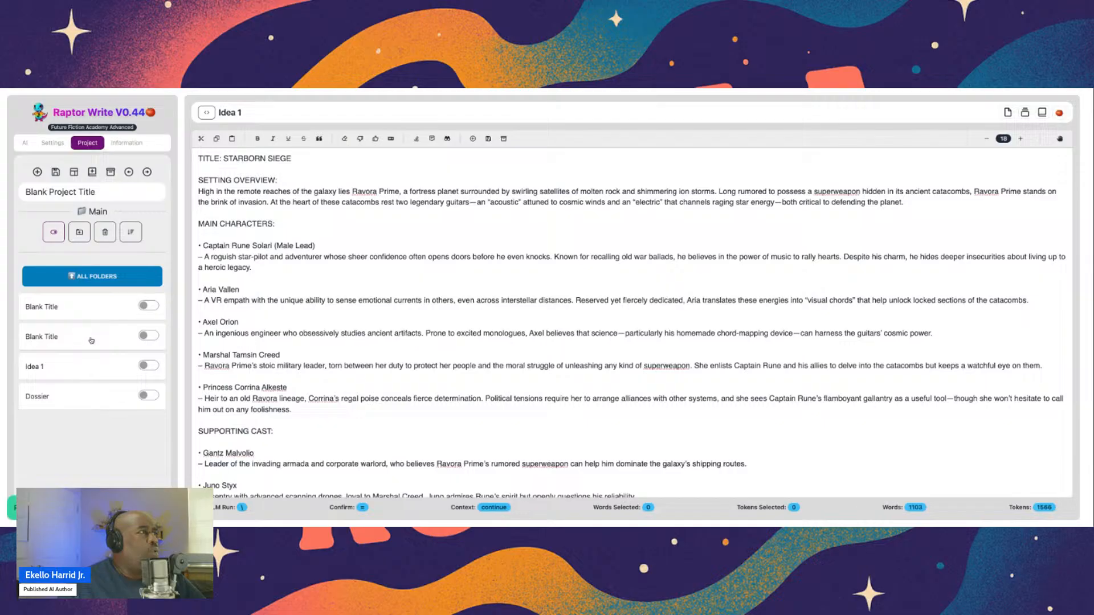
Open the untitled document holding the 15 scenarios and rename it "Devel"
click(93, 342)
scroll(363, 307, down, 15)
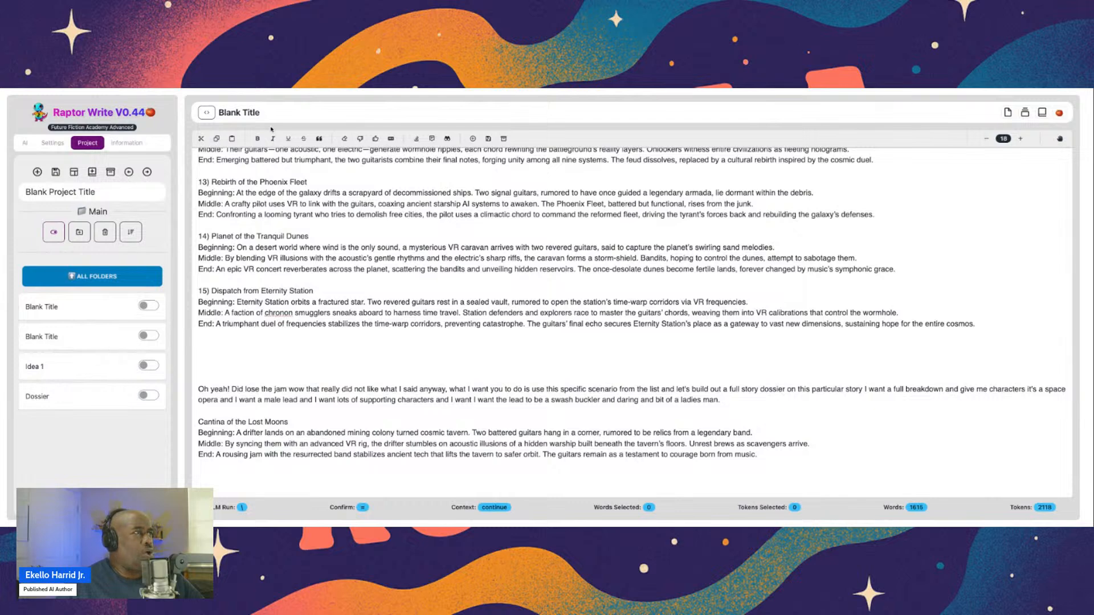
click(281, 112)
text(Devel)
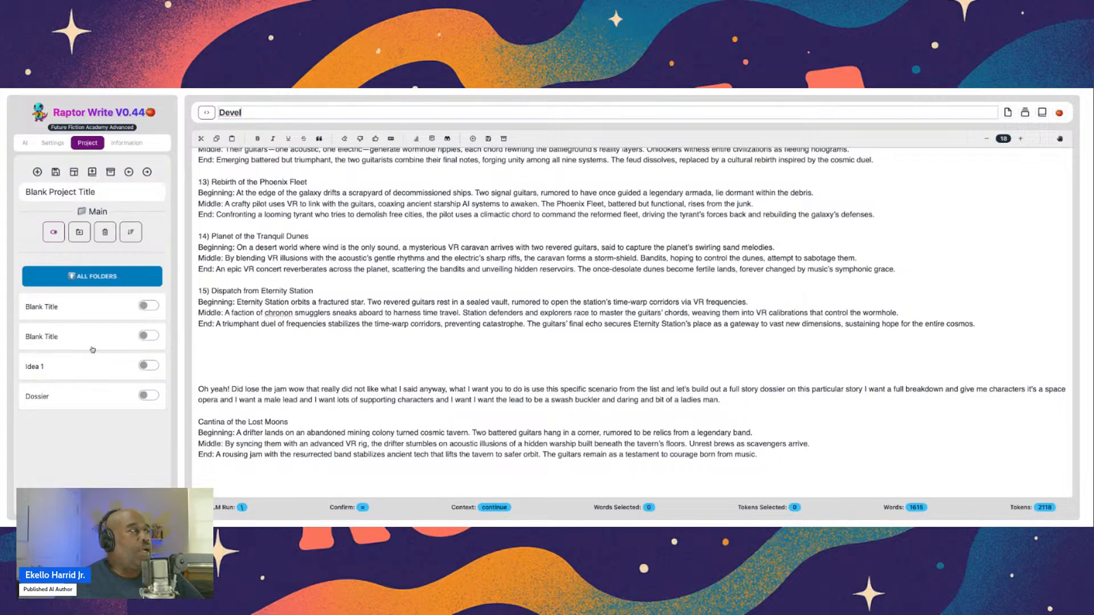
click(371, 321)
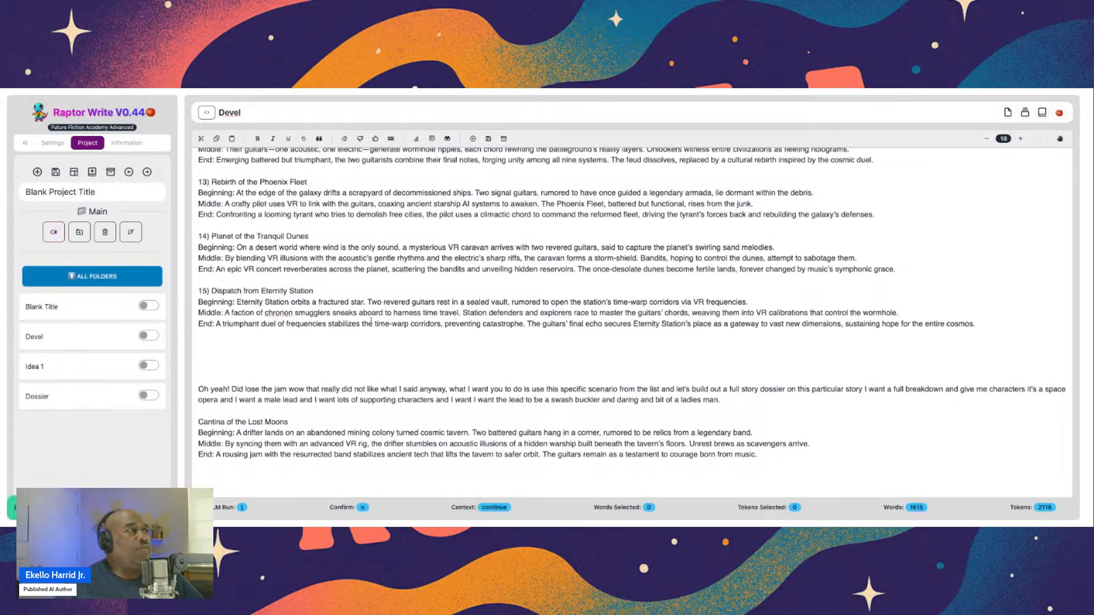
Open the remaining untitled document with the story about the old house and rename it "Sample"
click(91, 306)
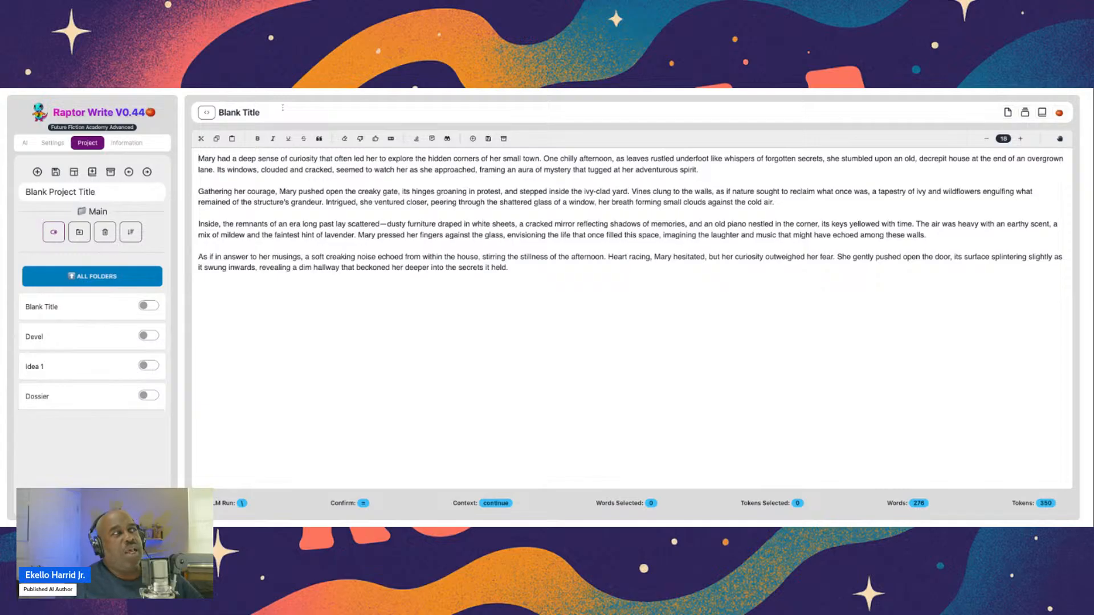
click(217, 109)
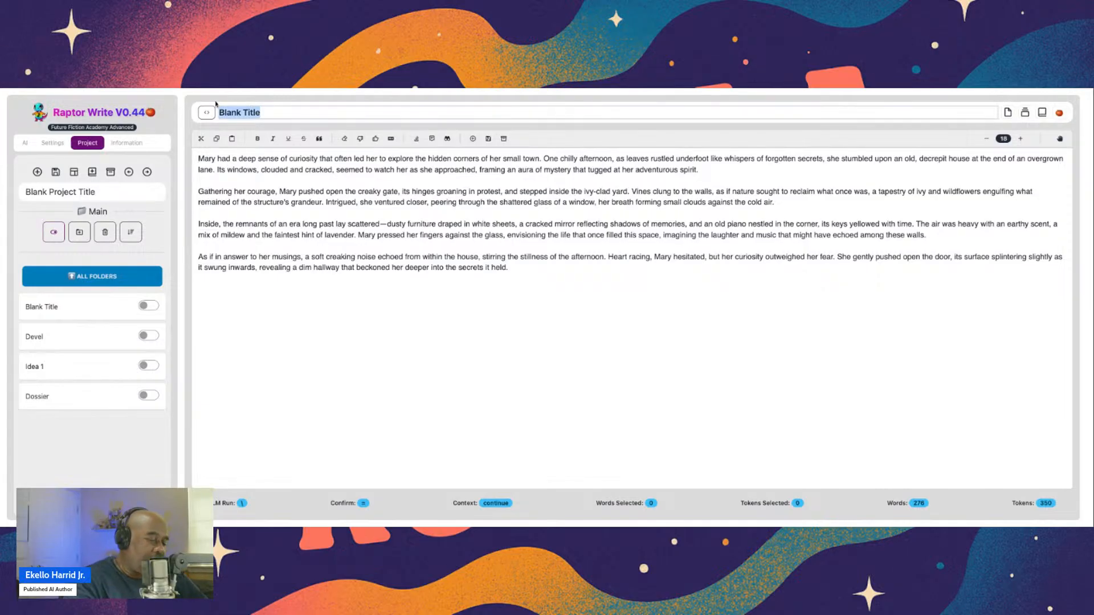
text(Sample)
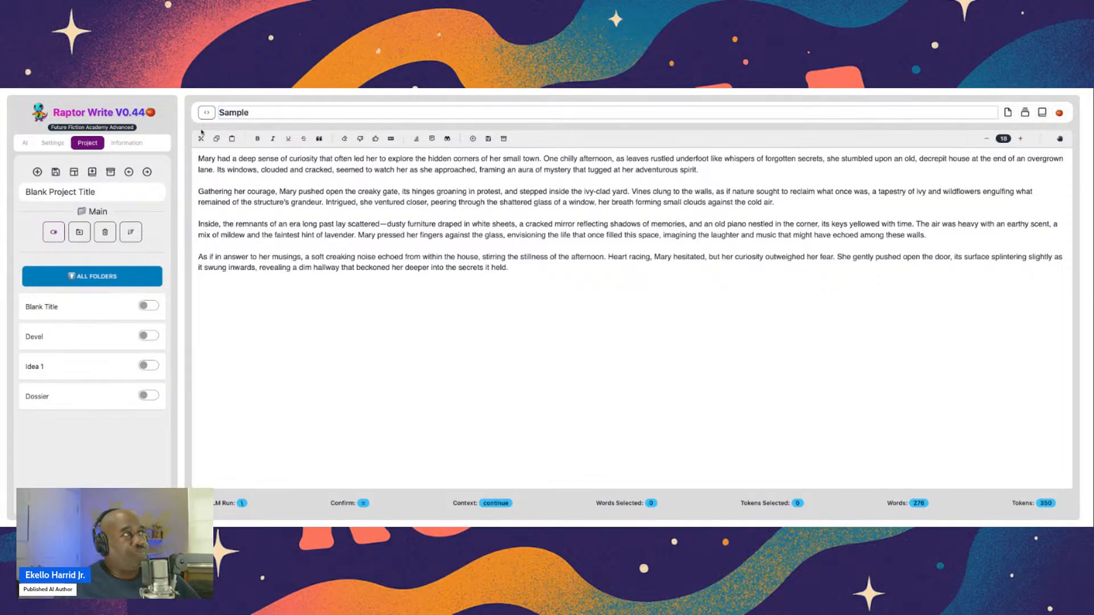
key(Return)
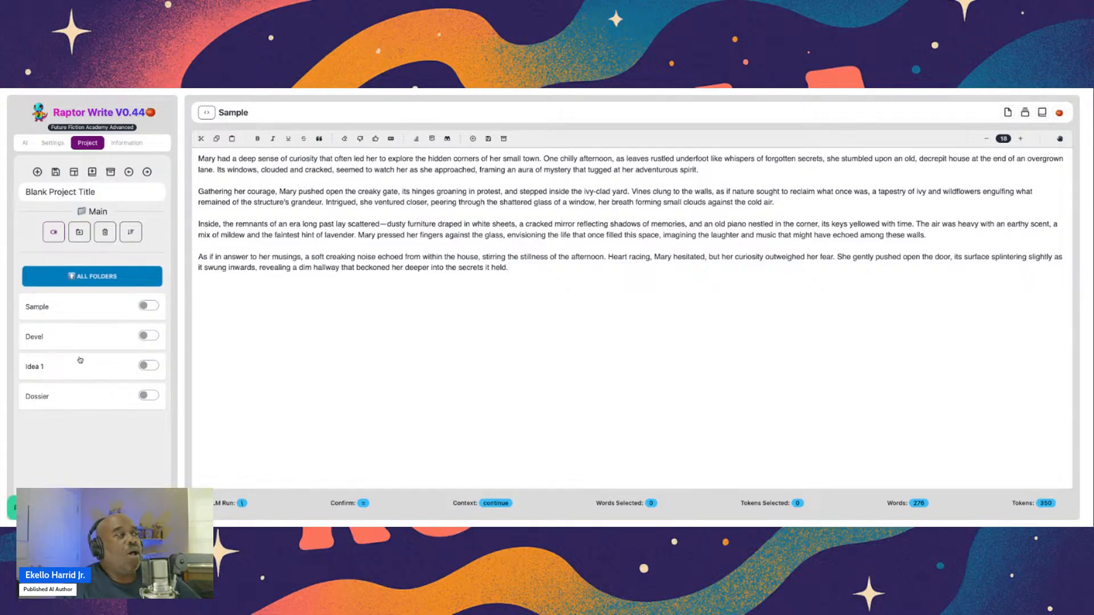
Reopen the "Dossier" document, select its entire text and start an AI revision of it
click(79, 339)
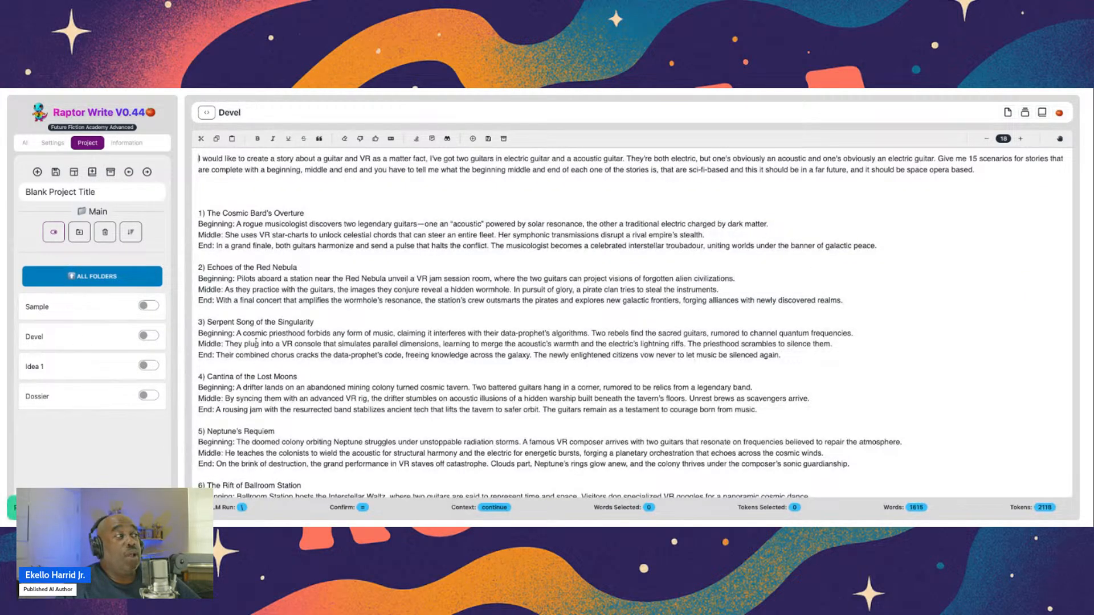
click(107, 398)
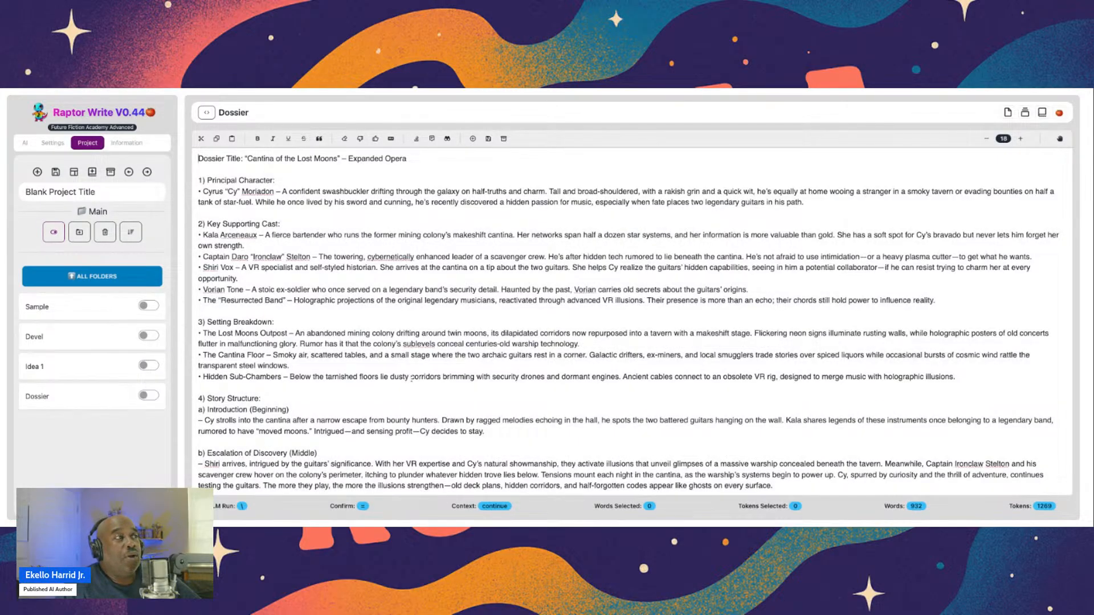
scroll(411, 378, down, 5)
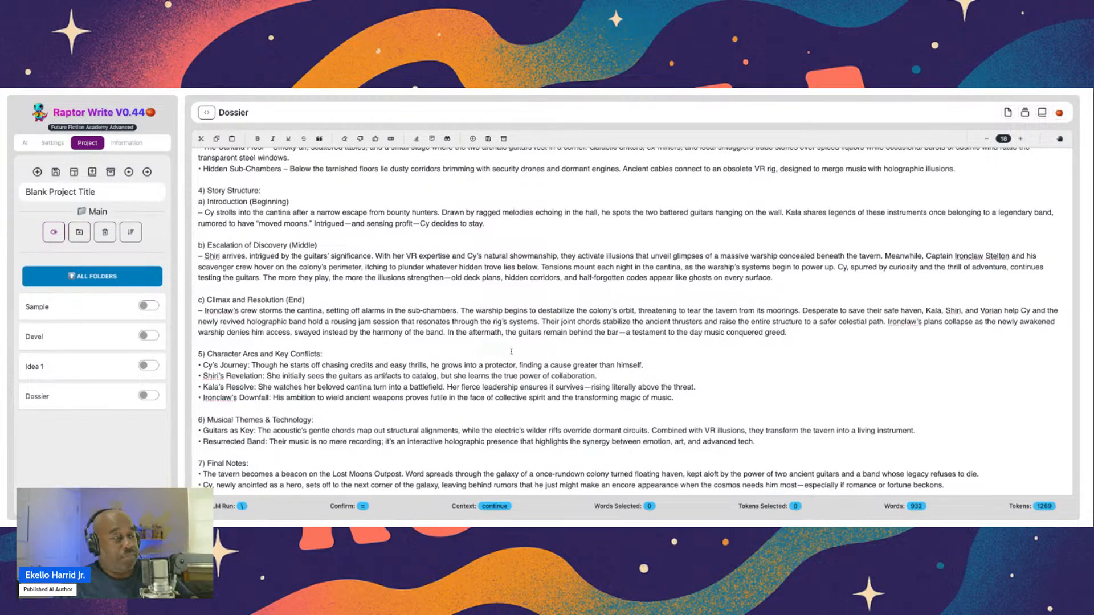
key(ctrl+a)
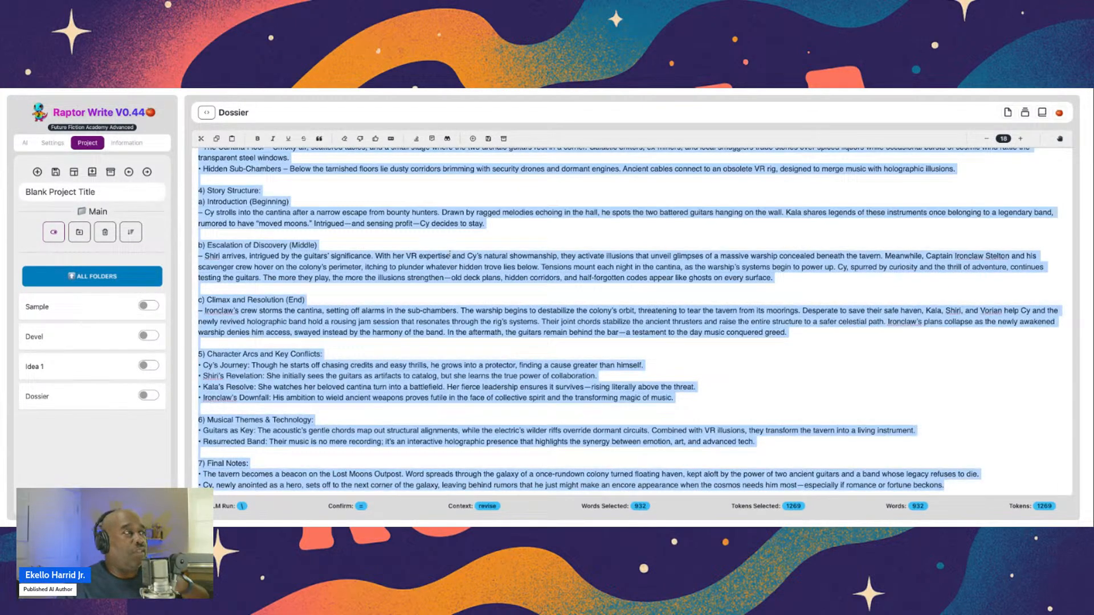
scroll(457, 254, up, 5)
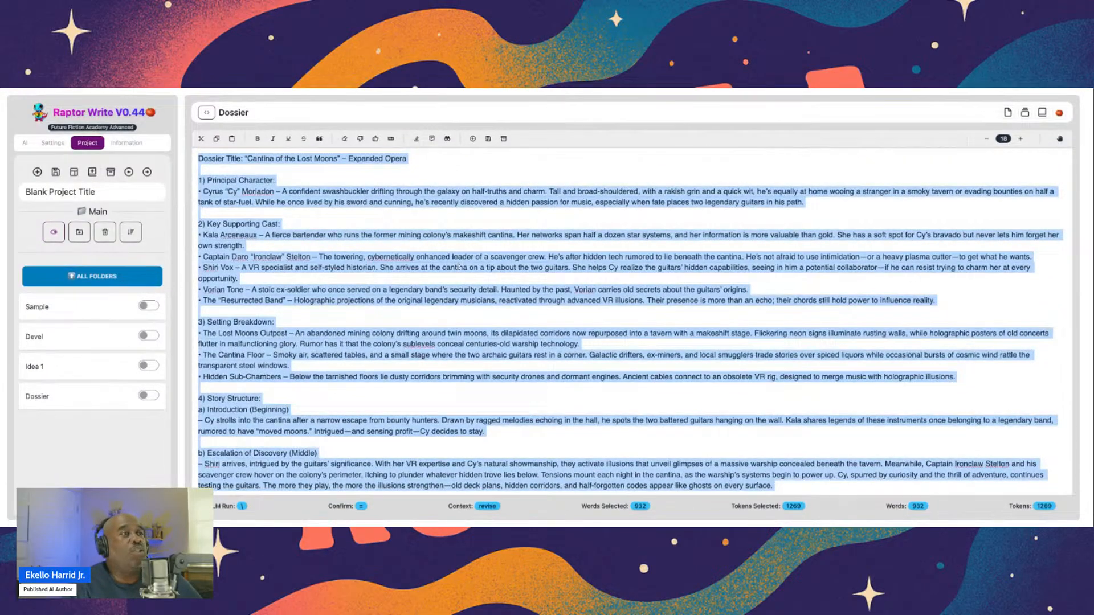
click(460, 267)
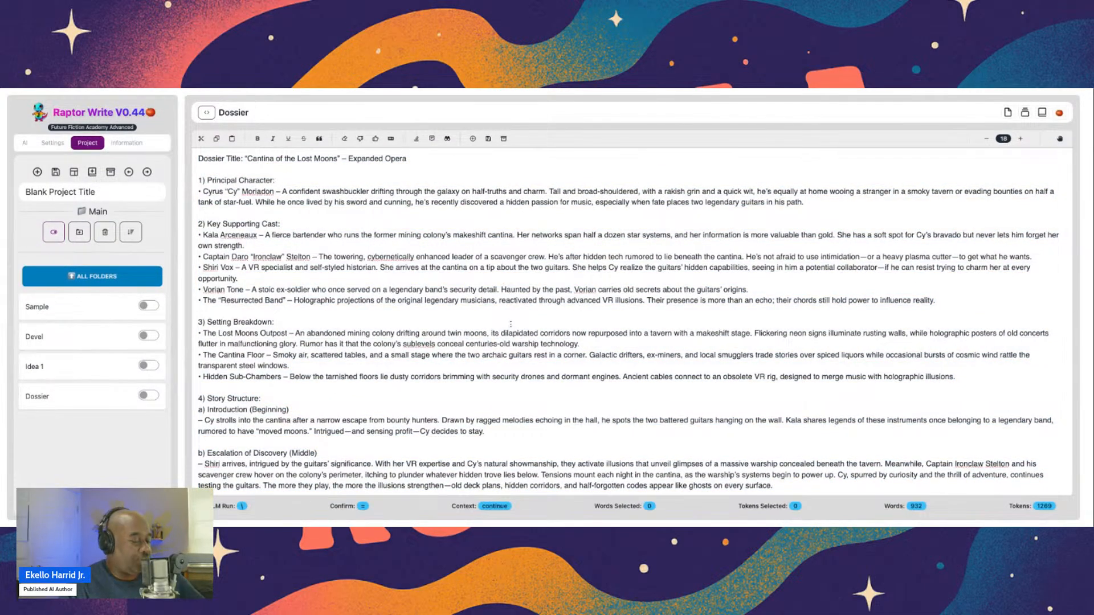
key(ctrl+a)
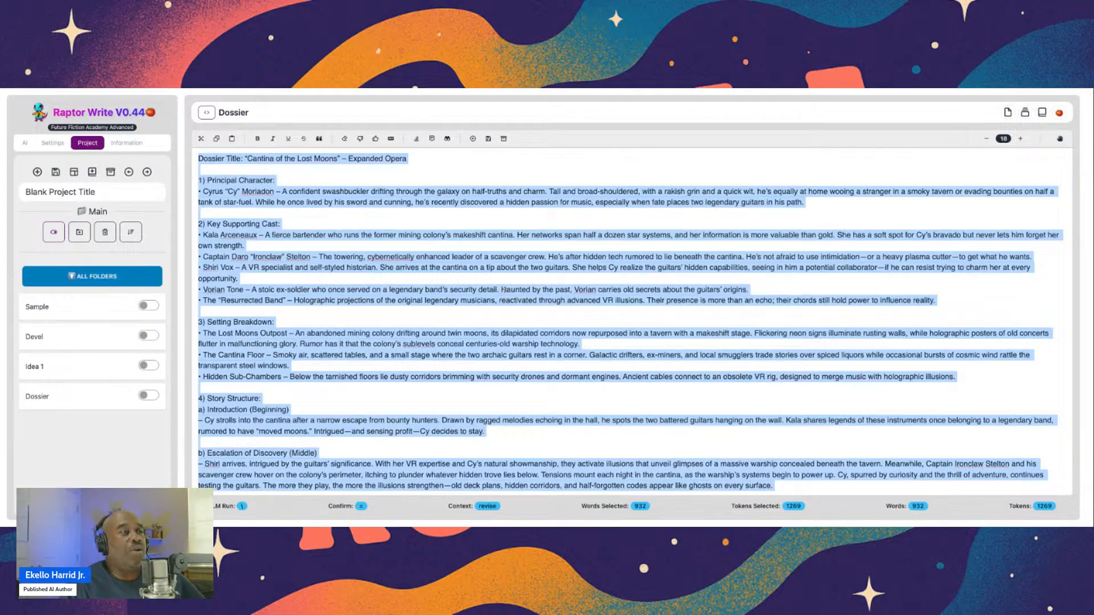
right_click(503, 289)
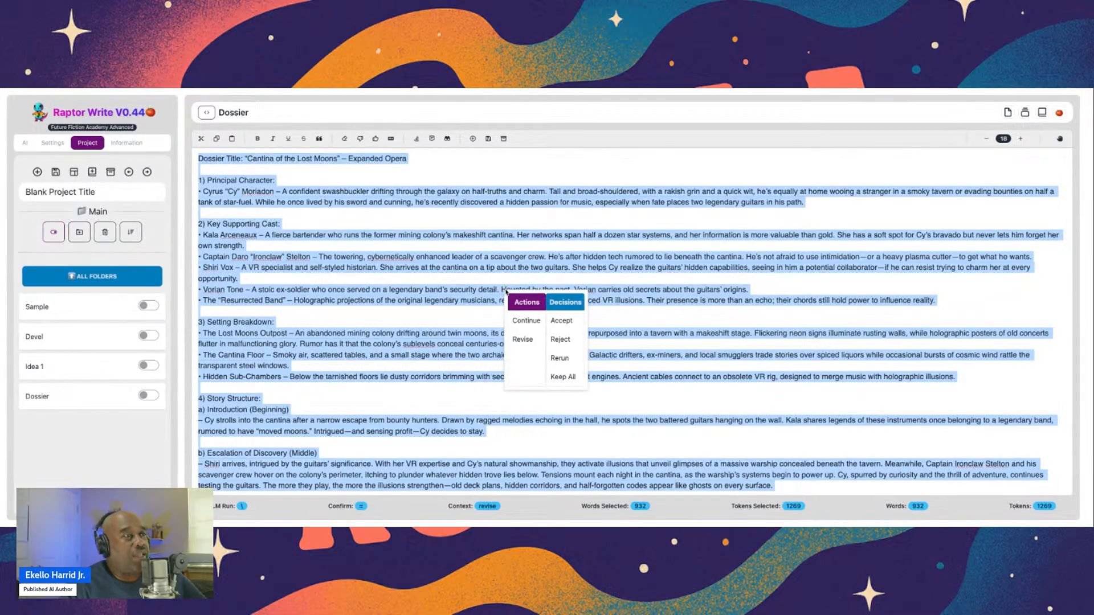
click(529, 341)
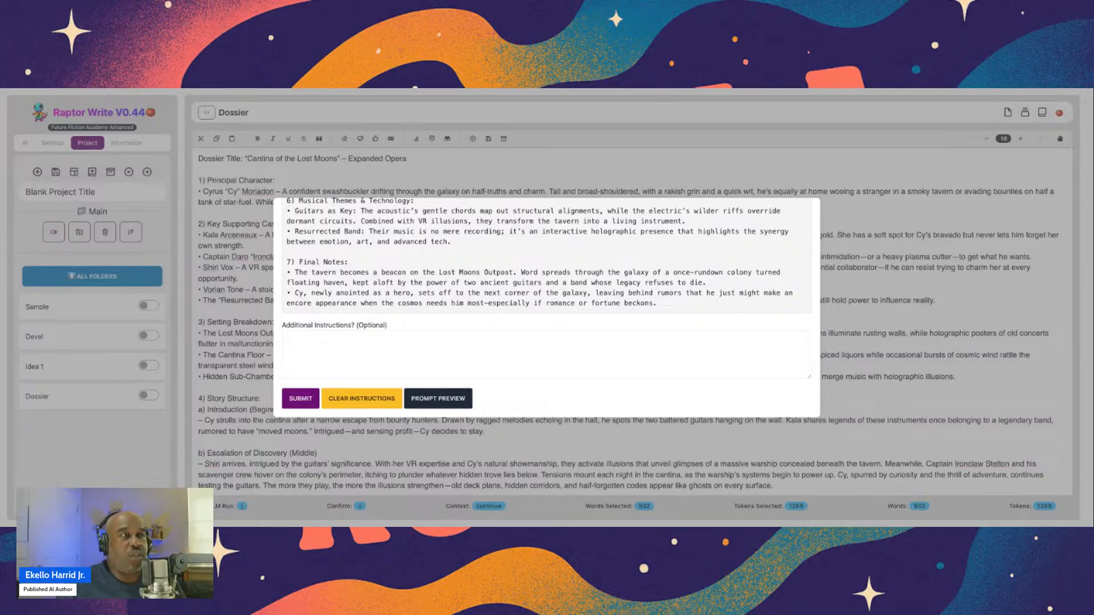
Begin the revision's additional instructions by asking for an even more detailed dossier of everything highlighted, with deeper understanding of the story's conflict and drama
click(286, 339)
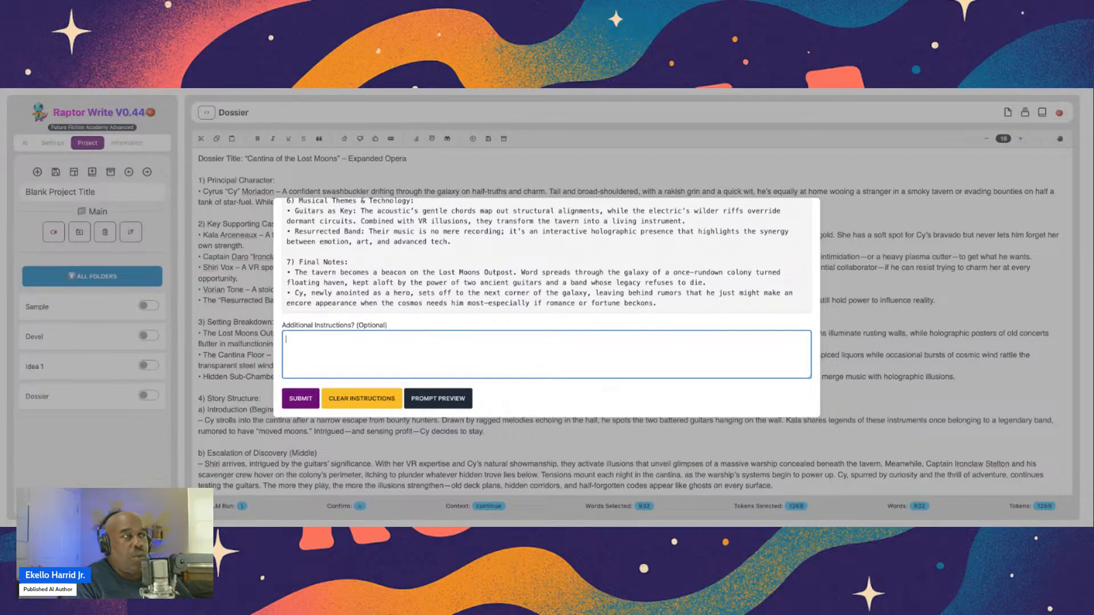
text(Create an even more detailed dossier of)
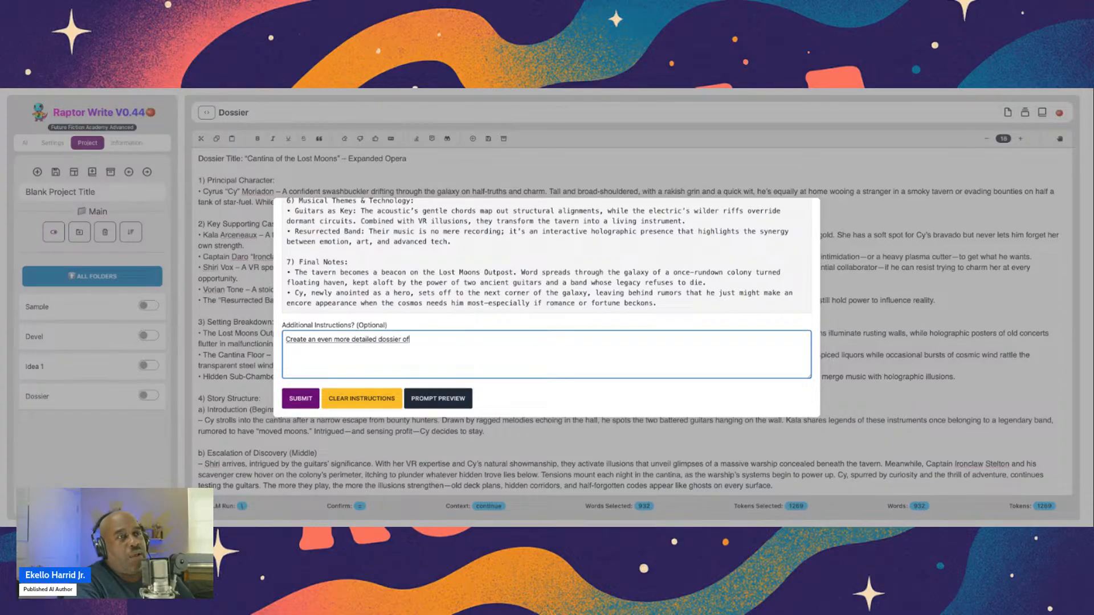
text( everything that you have highlighted, I want)
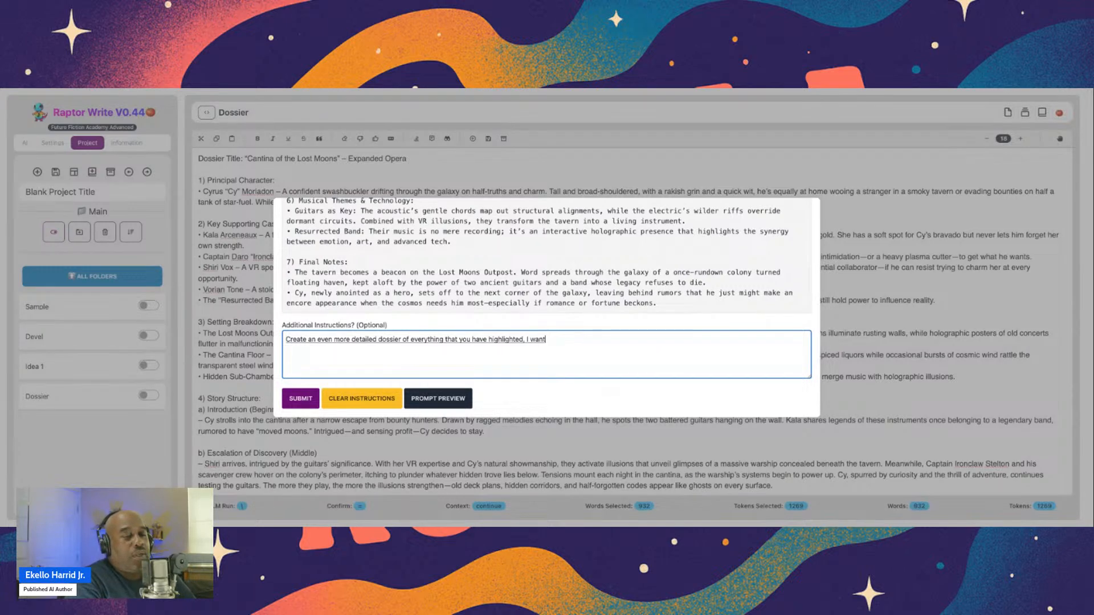
text( deeper understanding of the)
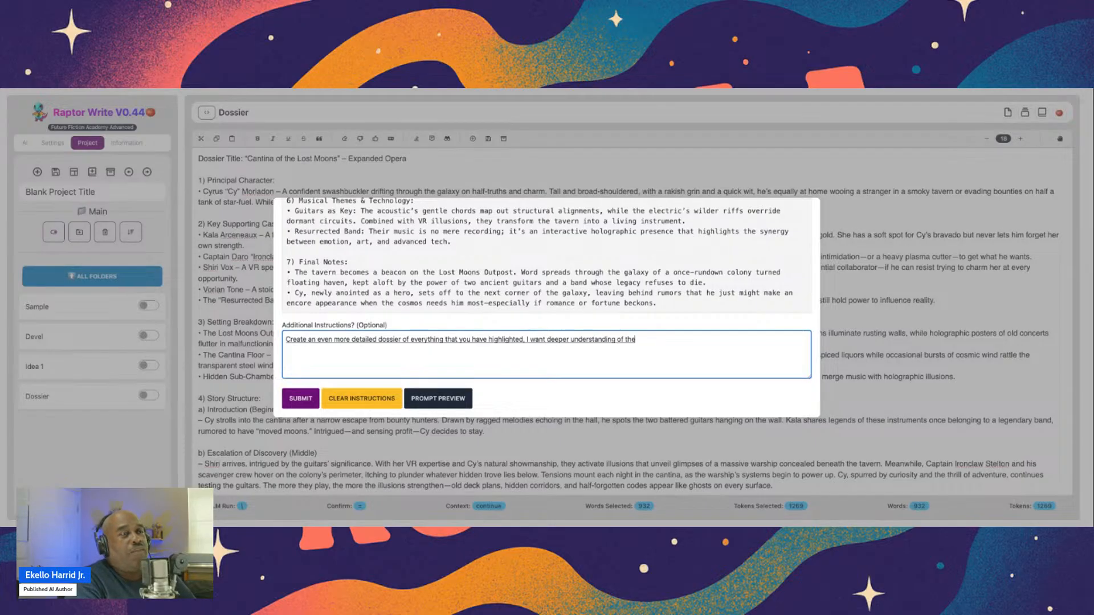
text( conflict and drama of)
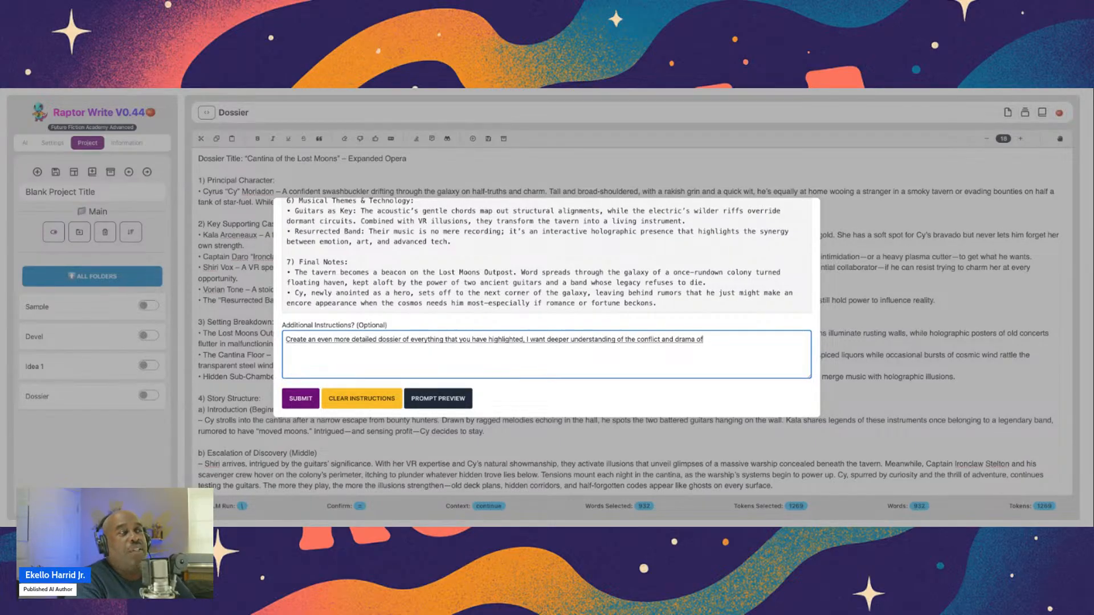
text( the story and I)
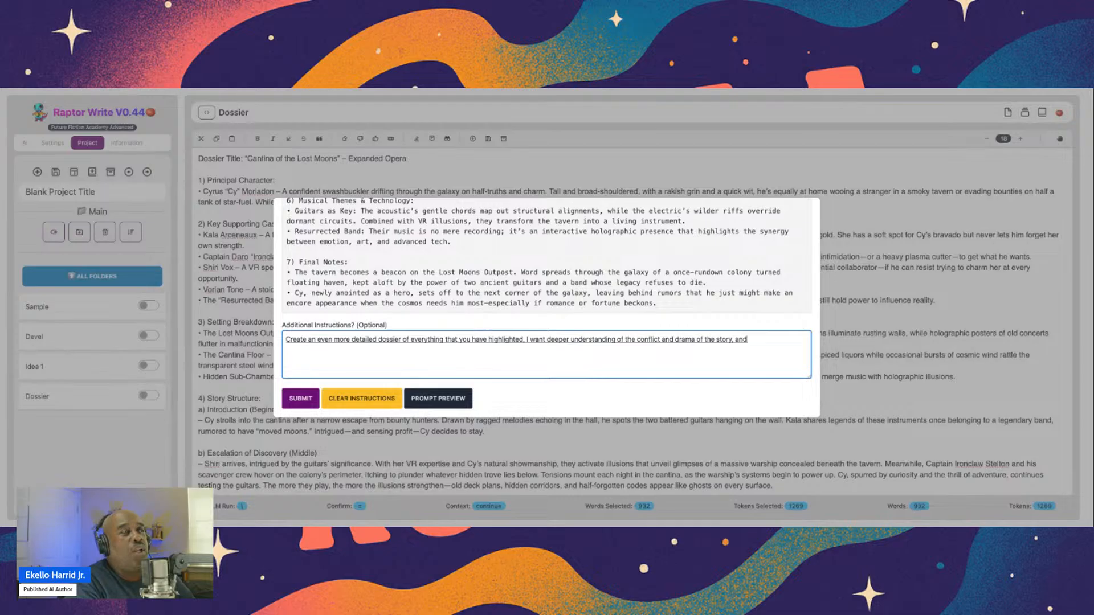
text( want it all expressed)
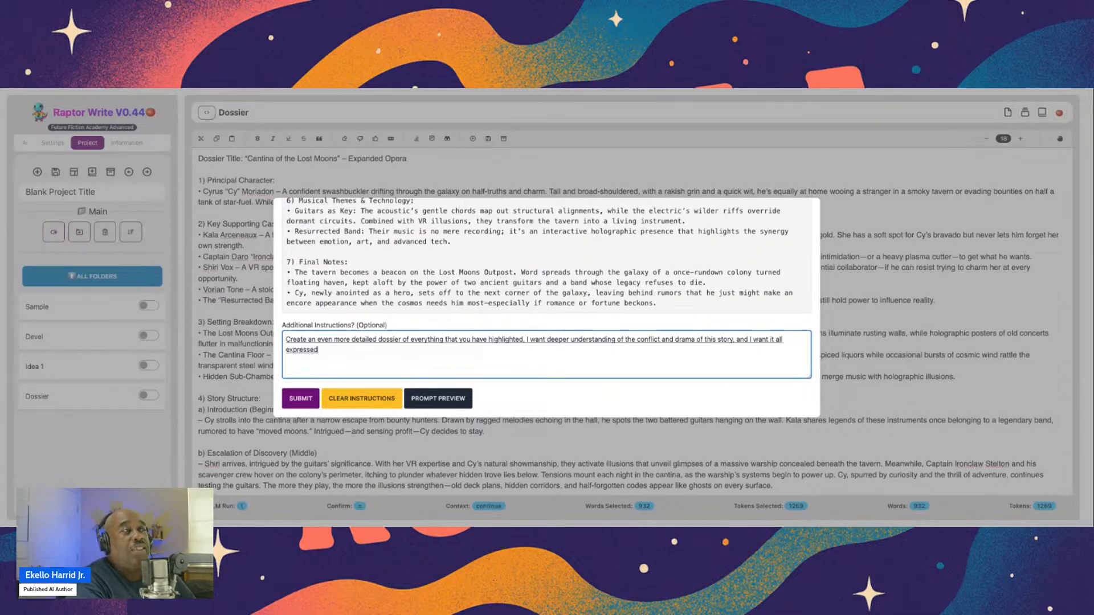
Add that a large language model will use the dossier to interpret an outline and create the story, request it be properly thought through, and submit
text( inside the dossier because it's)
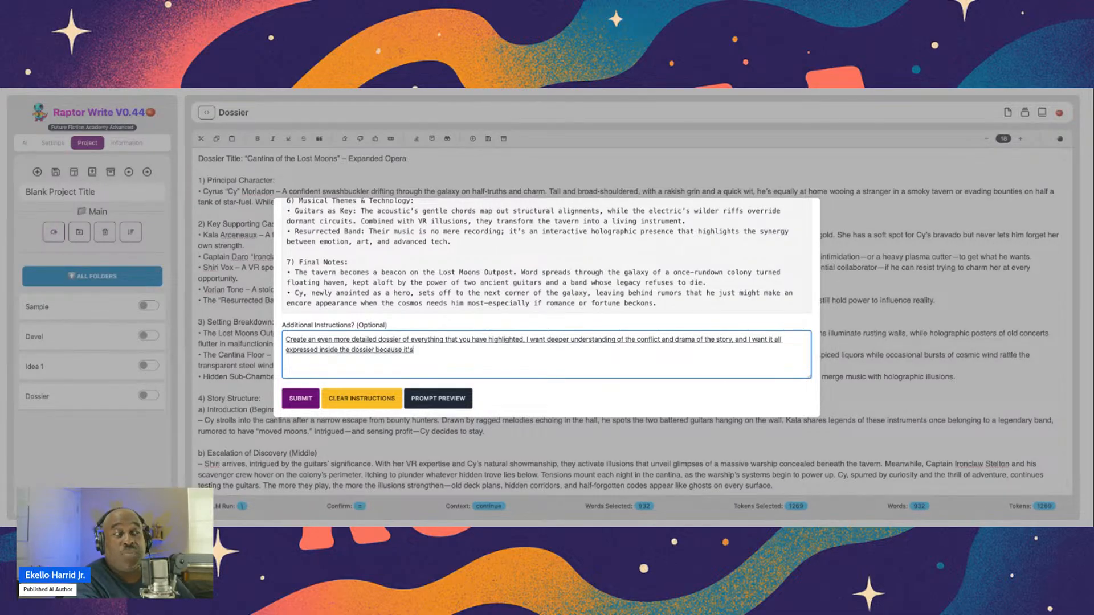
text( going to be used by a large)
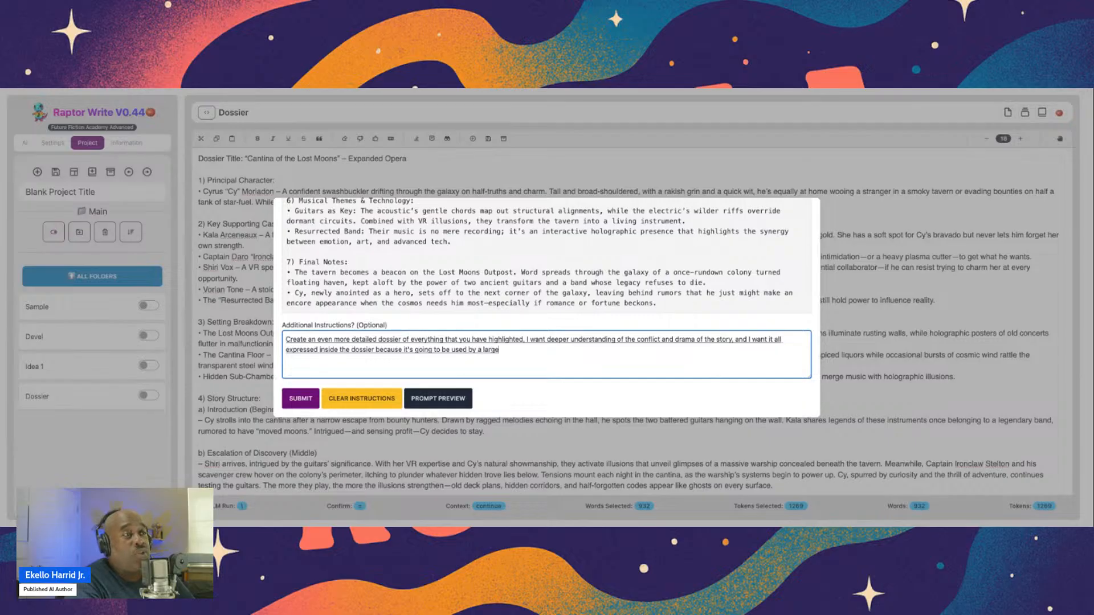
text( language model to interpret)
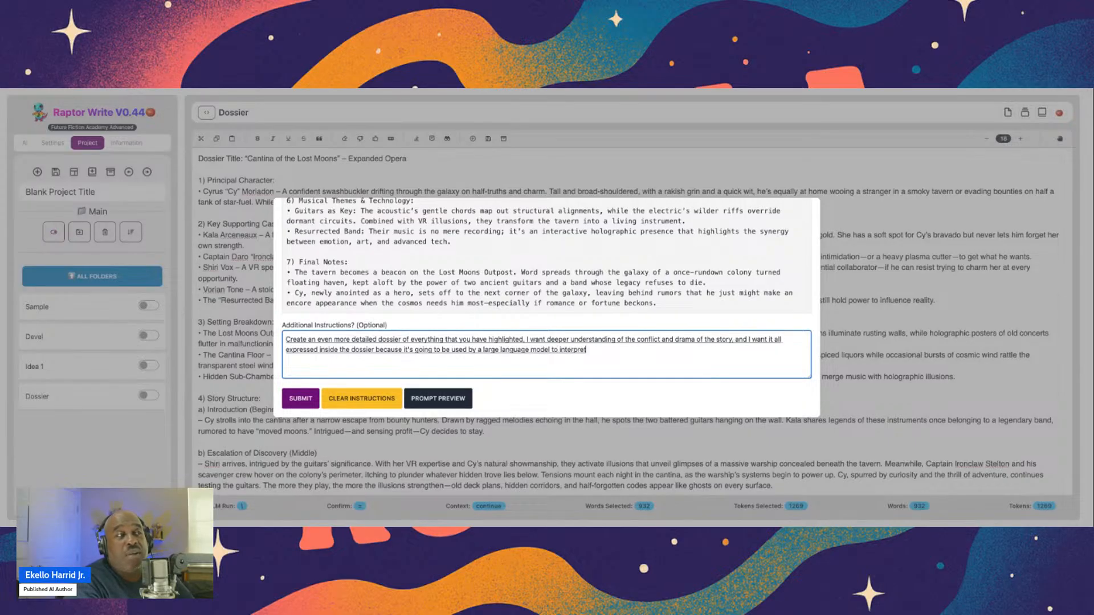
text( a outline)
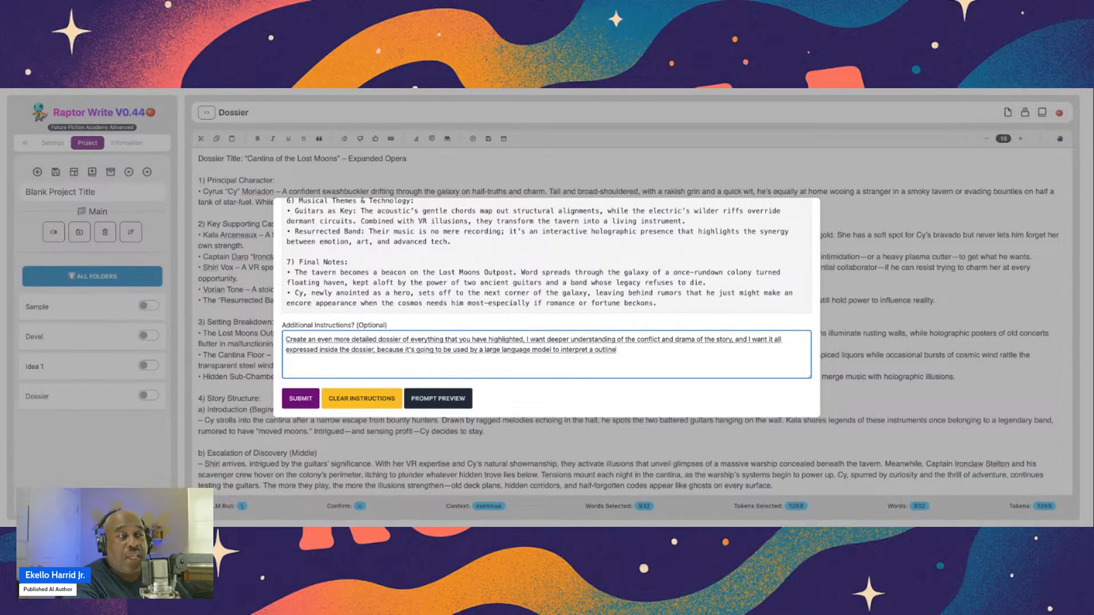
text( that he can then use to create the story so)
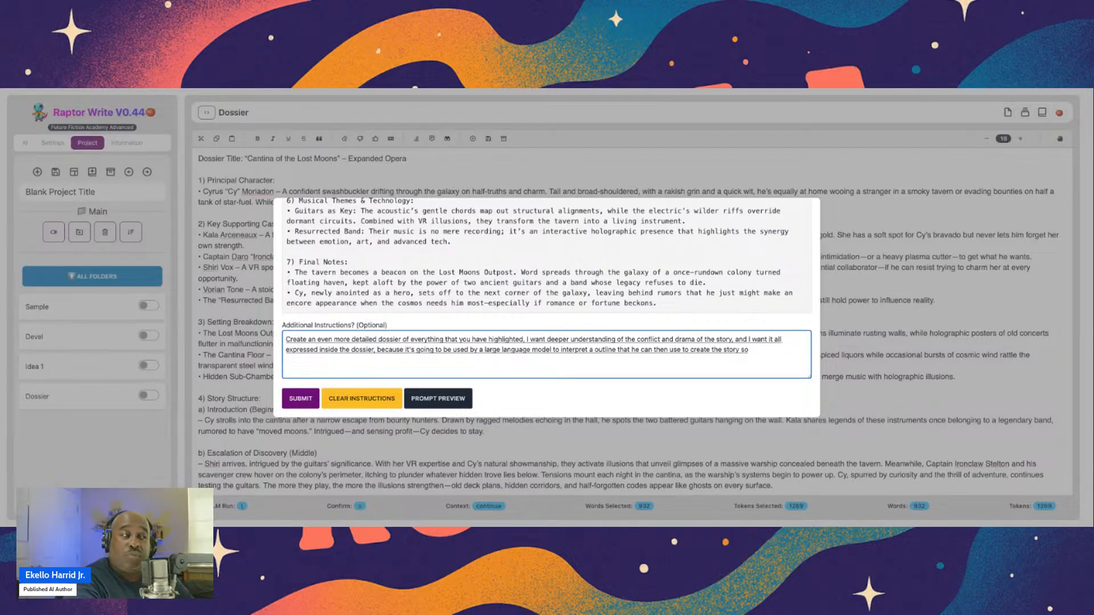
text( I can you spare n)
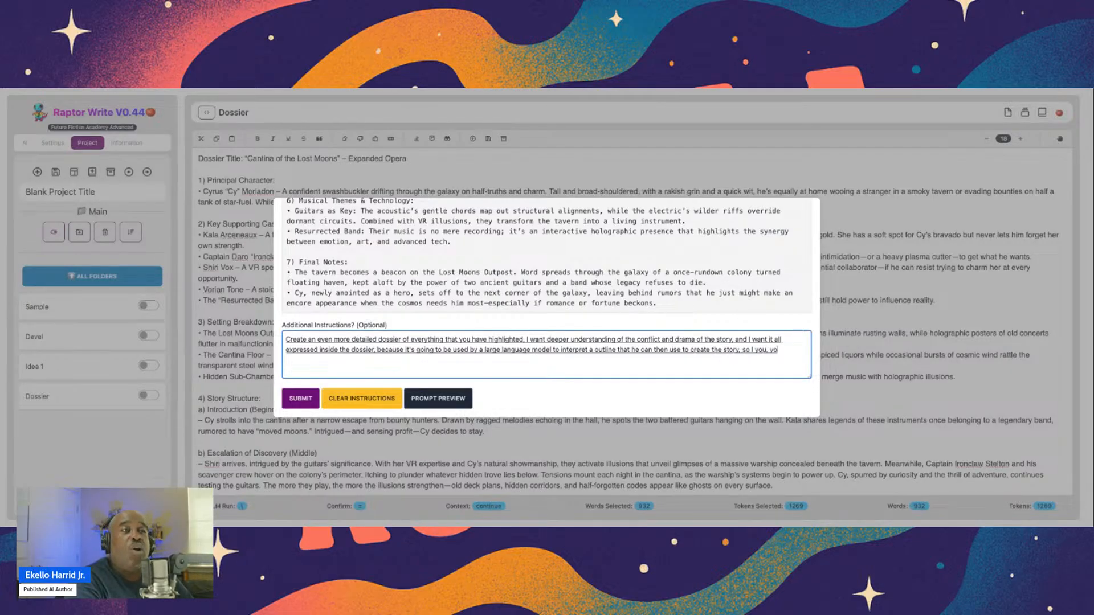
text( expense)
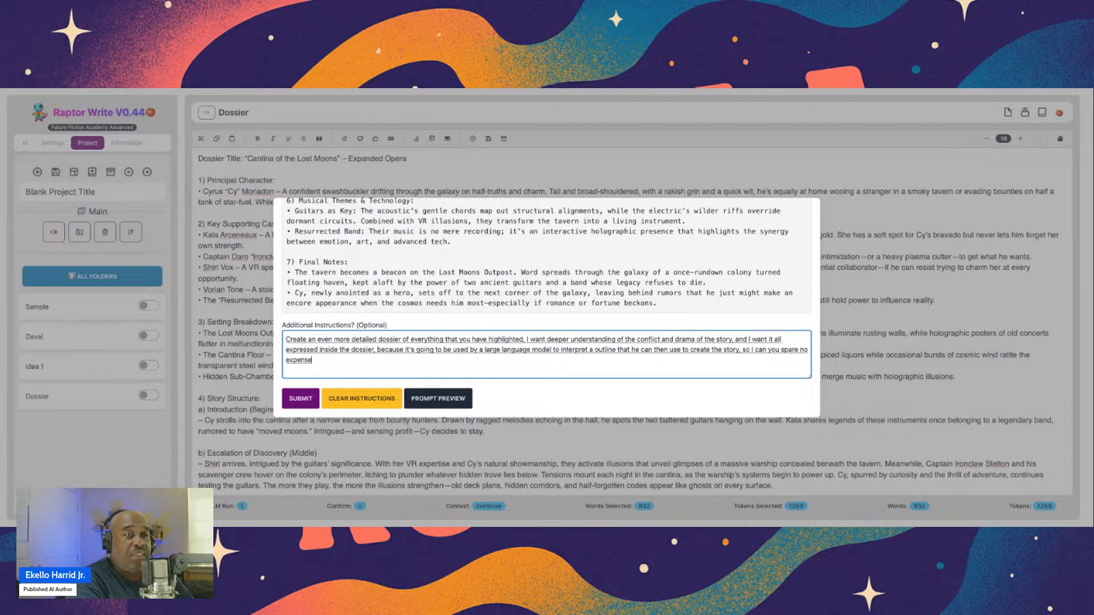
text(, please make sur)
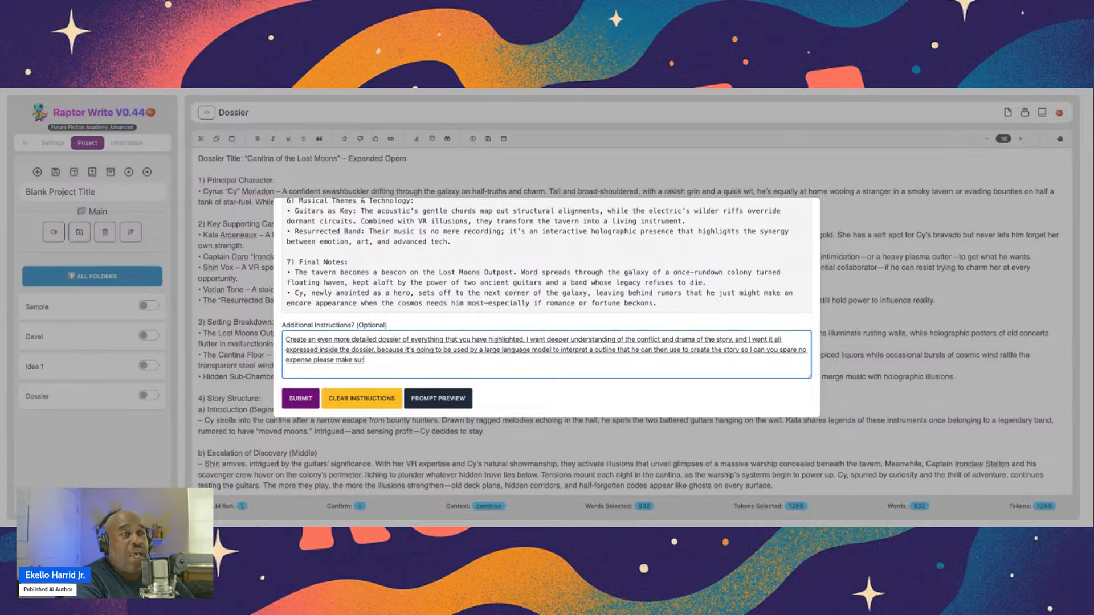
text(e that this is as.)
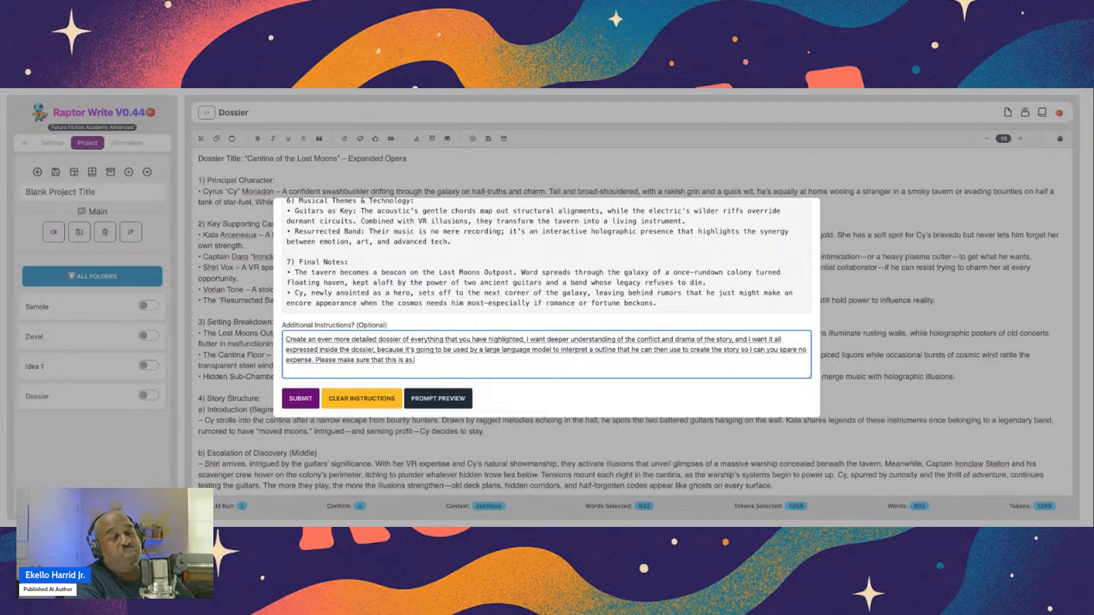
key(BackSpace)
text( properly thought through)
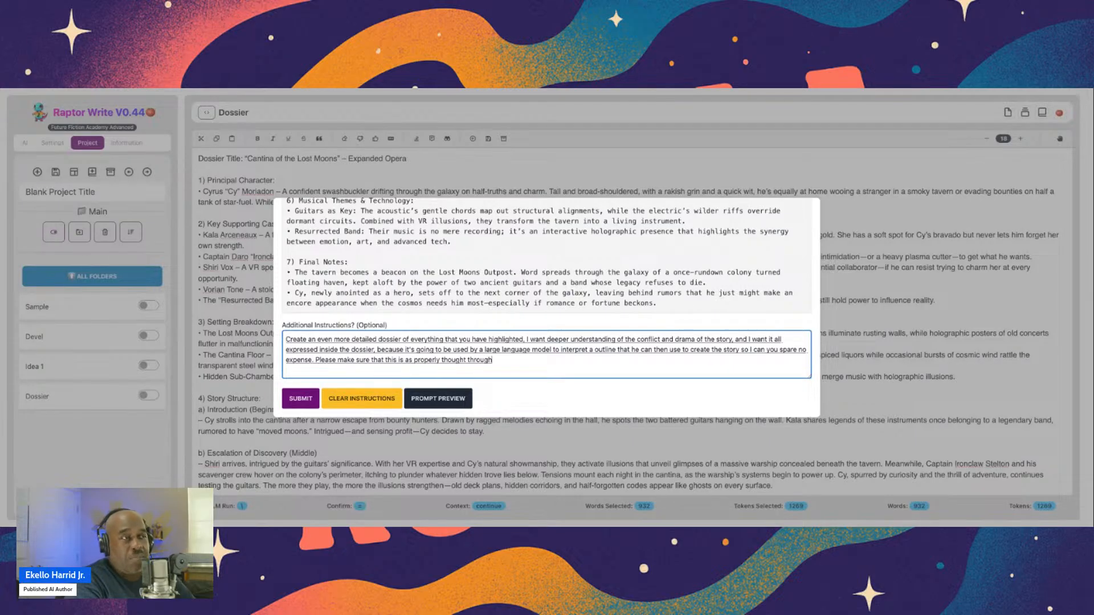
text( as it can possibly be.)
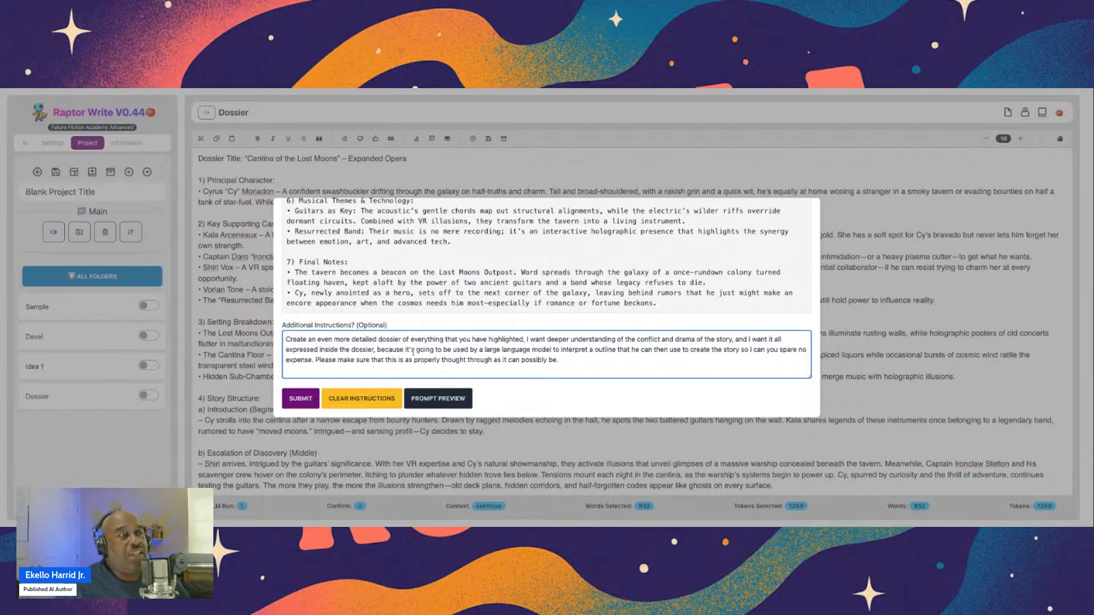
click(302, 400)
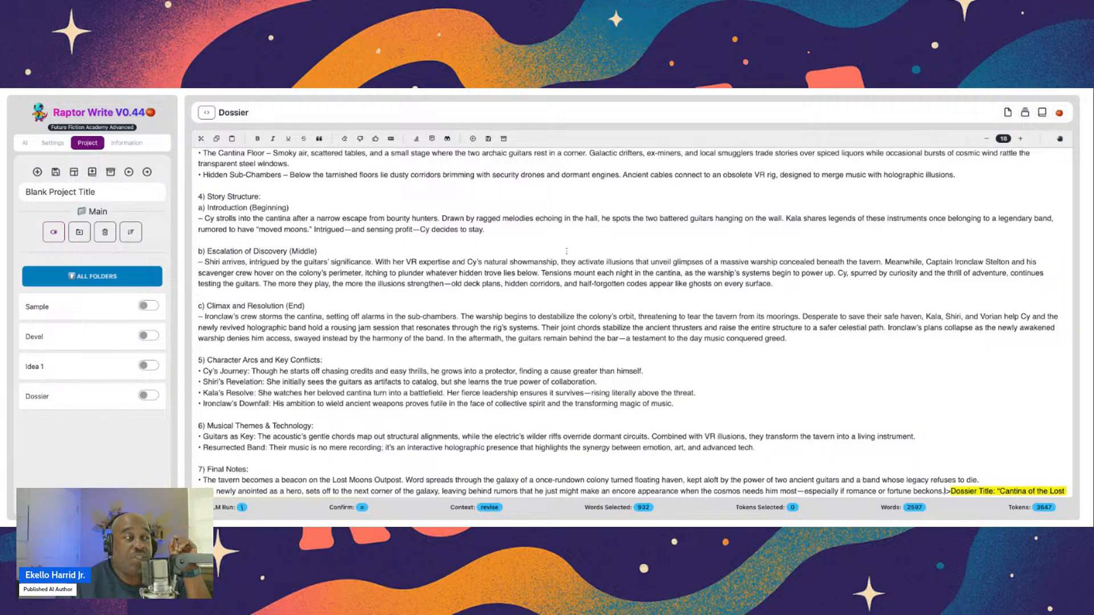
Compare the original "Cantina of the Lost Moons" dossier with the highlighted Enhanced Edition, section by section
scroll(473, 275, up, 10)
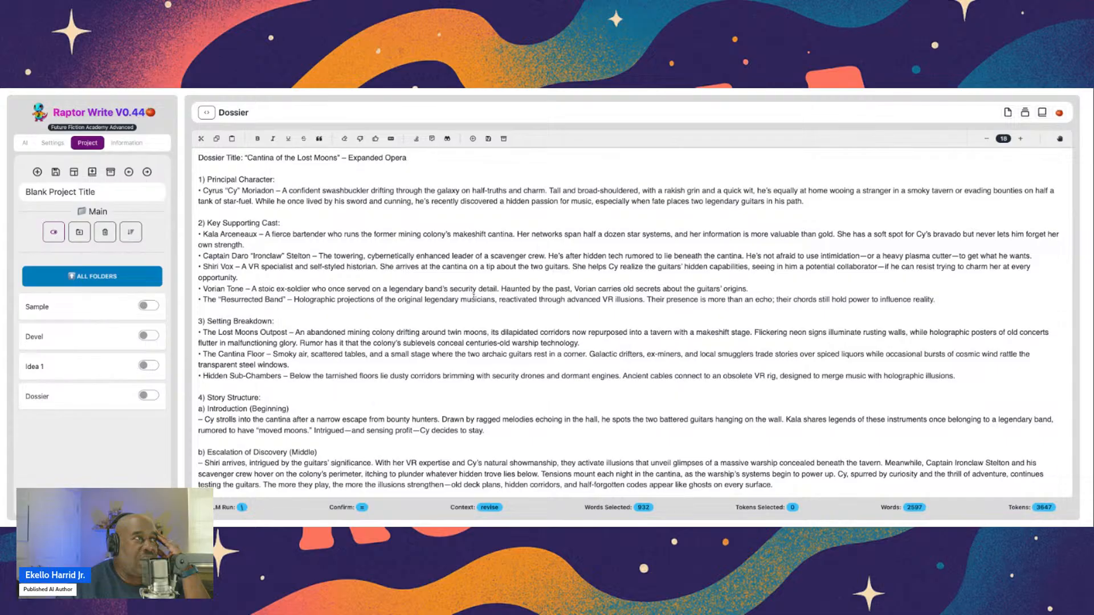
scroll(473, 297, down, 15)
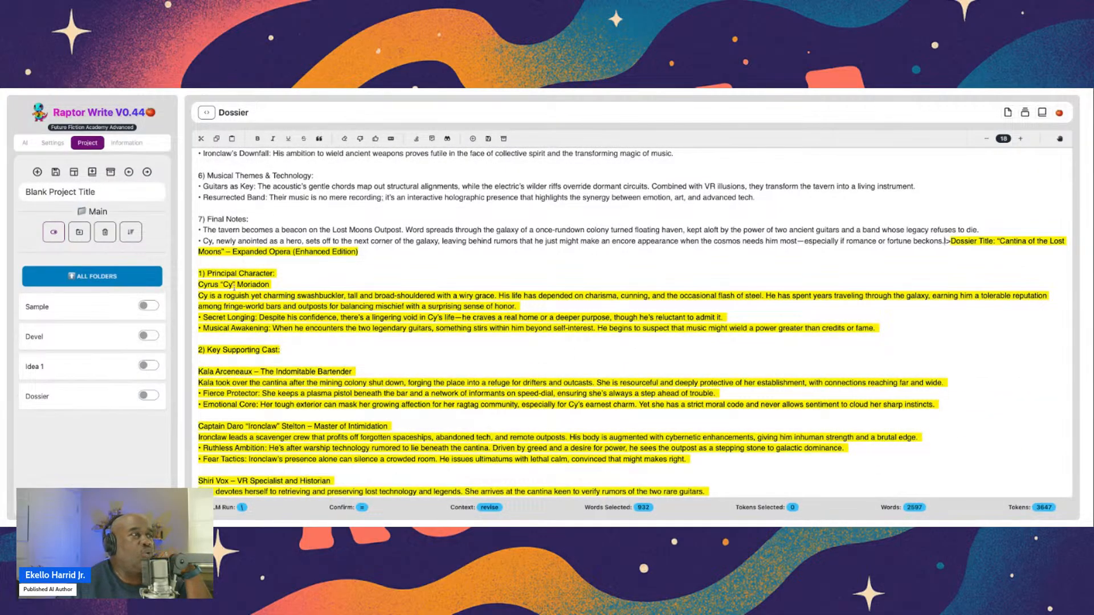
scroll(233, 287, up, 15)
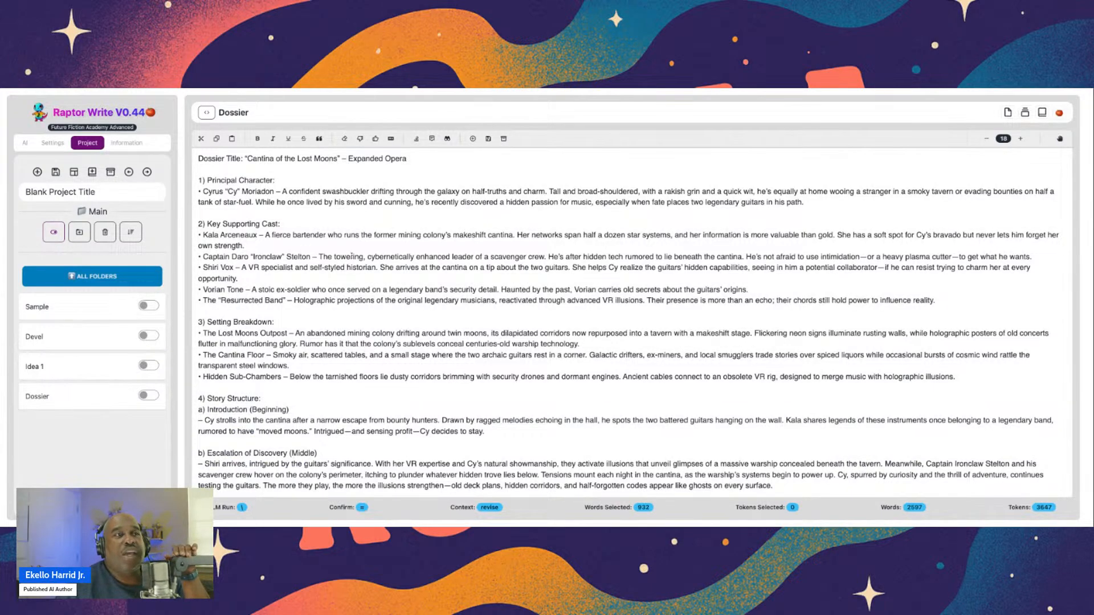
scroll(351, 257, down, 15)
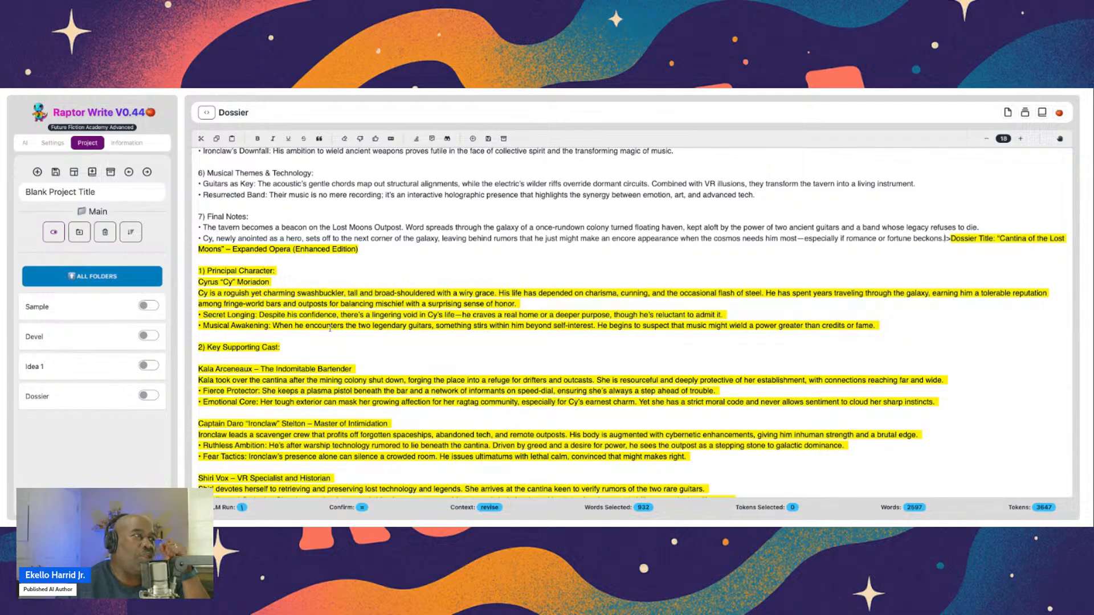
scroll(330, 329, down, 3)
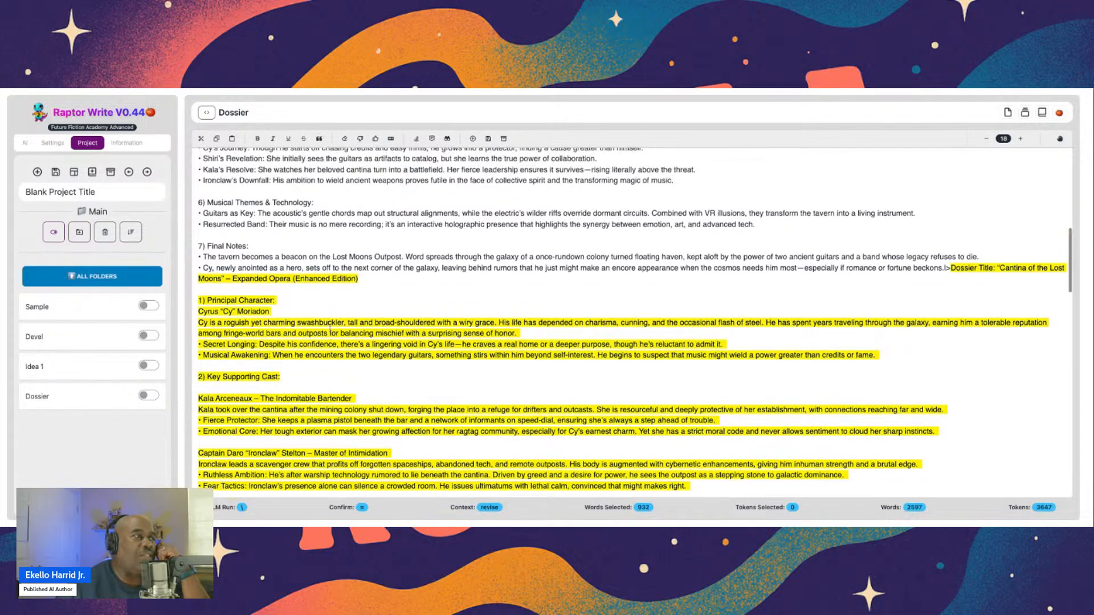
scroll(326, 324, down, 3)
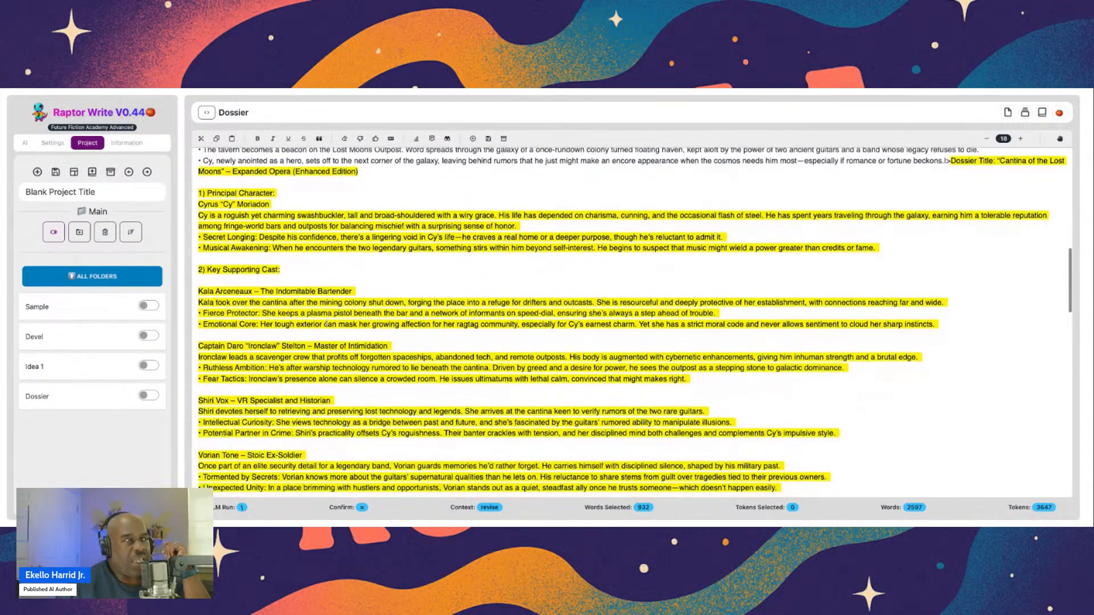
scroll(327, 326, down, 3)
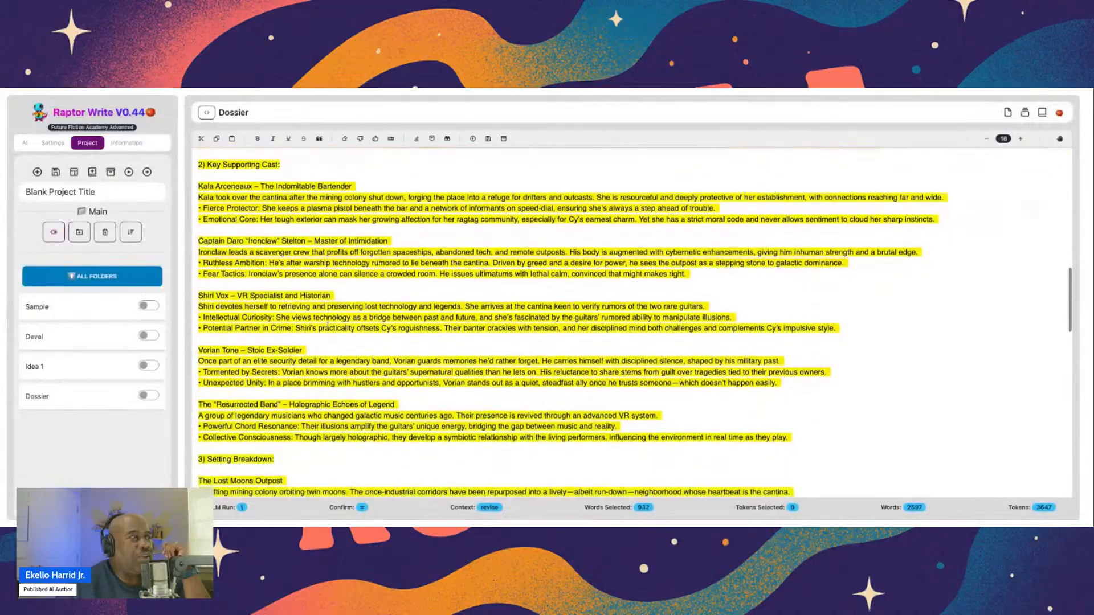
scroll(632, 323, up, 12)
scroll(631, 323, down, 3)
scroll(632, 323, down, 1)
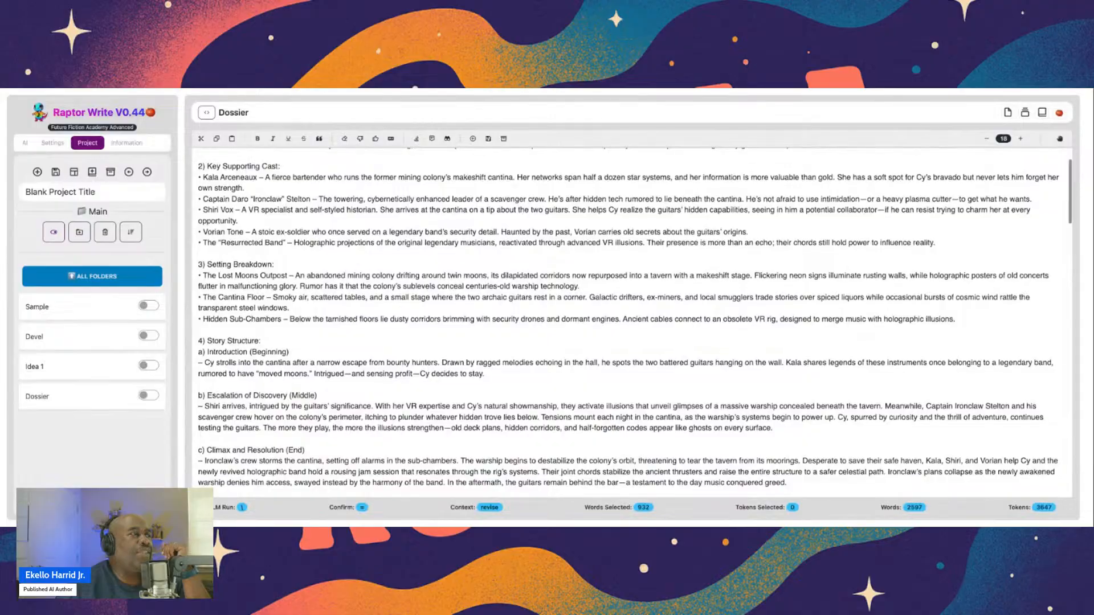
scroll(631, 323, down, 2)
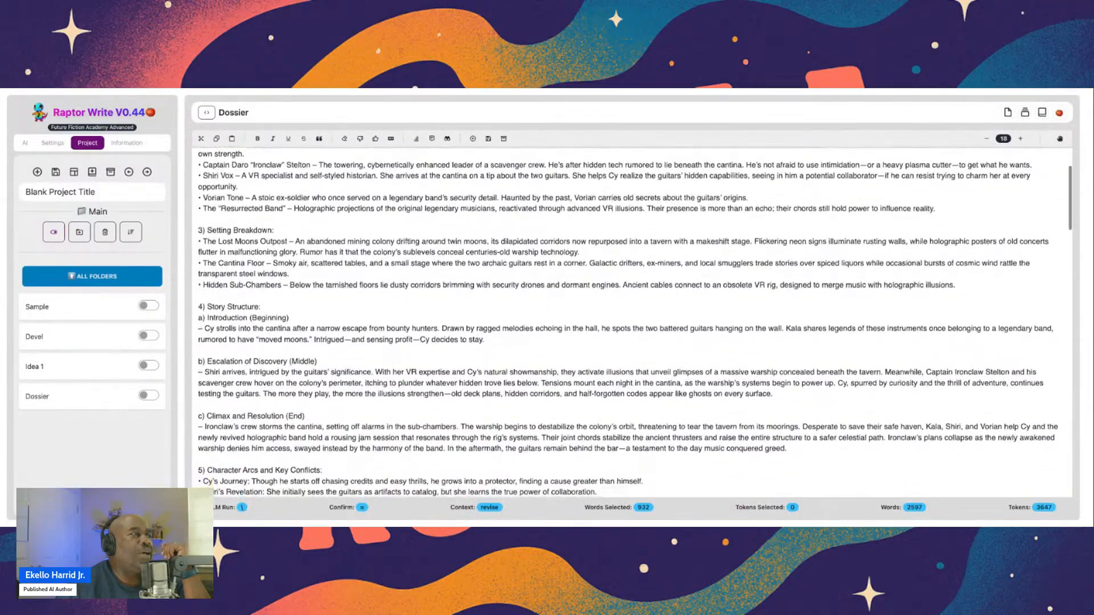
scroll(632, 323, up, 5)
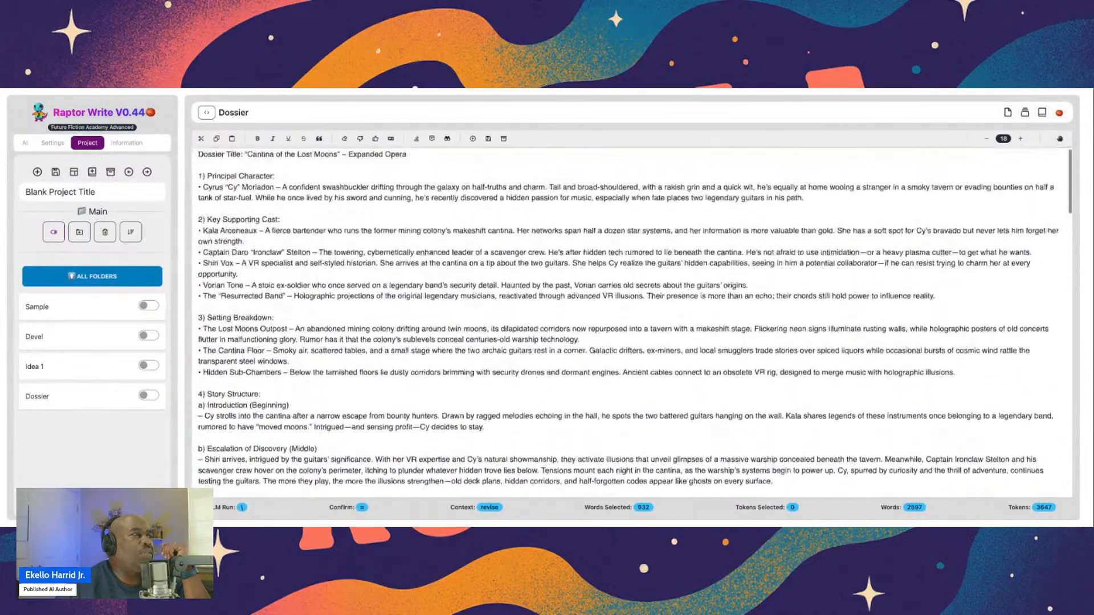
scroll(632, 322, down, 3)
scroll(632, 322, down, 3)
scroll(631, 323, up, 6)
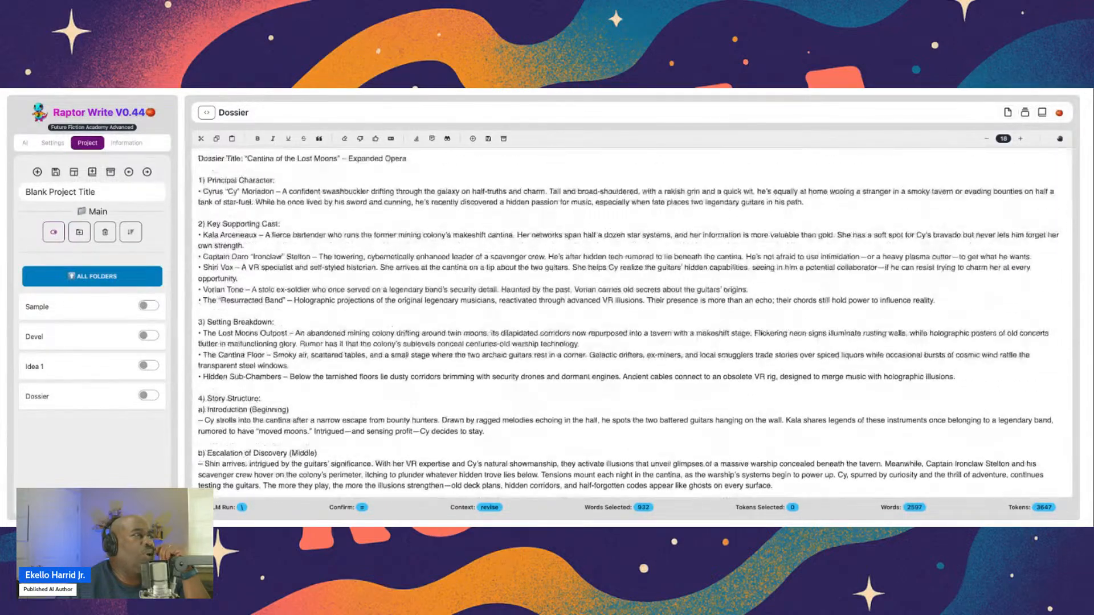
scroll(631, 323, down, 2)
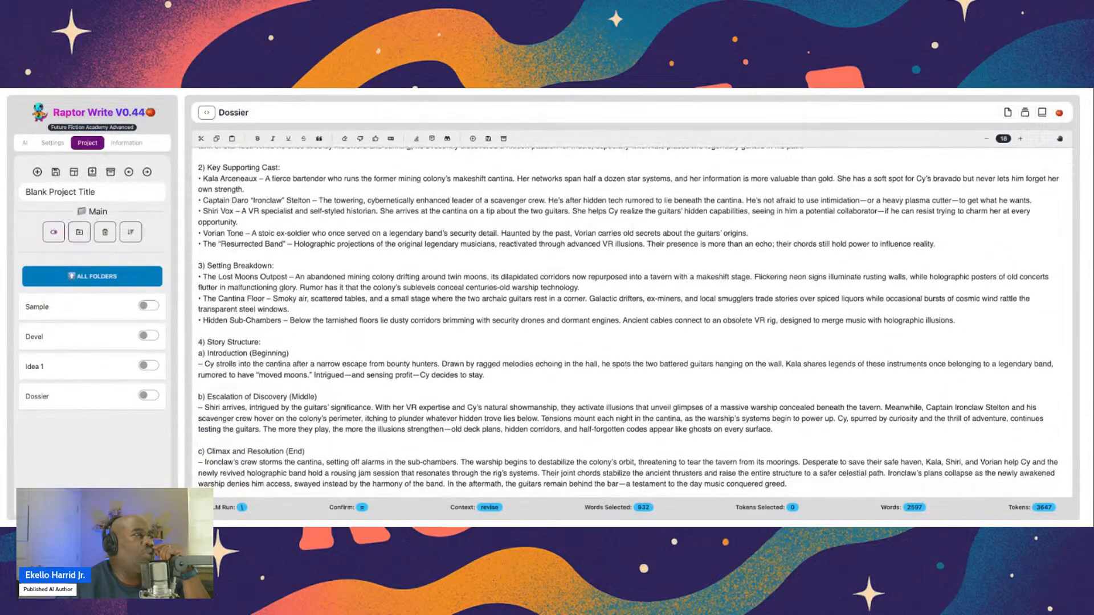
scroll(416, 267, up, 2)
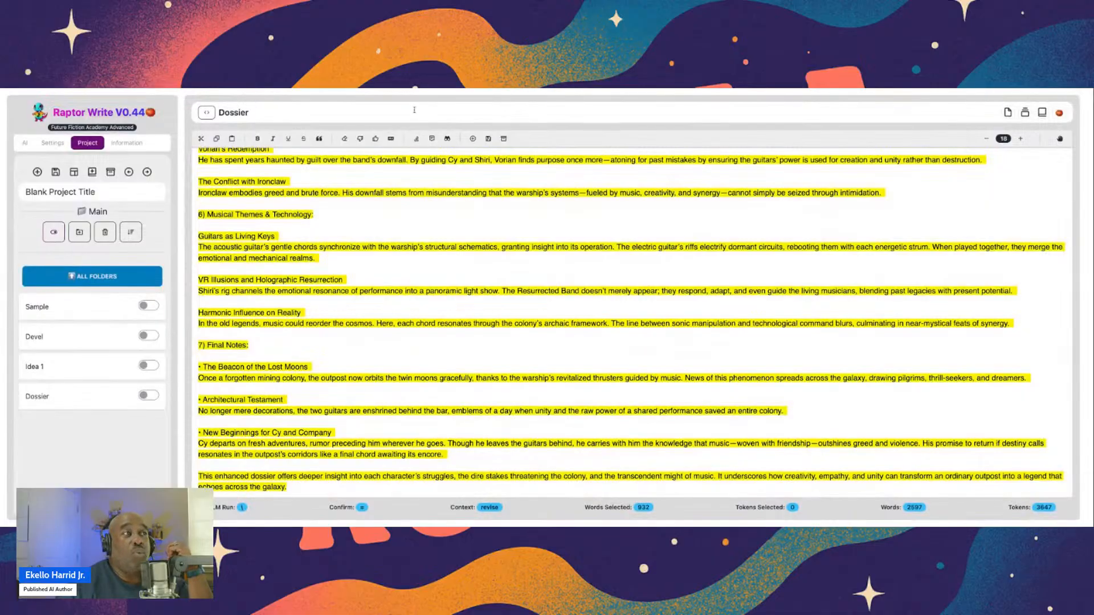
Accept the AI revision so the Enhanced Edition replaces the original dossier text, and read through the result
click(376, 139)
scroll(477, 262, up, 15)
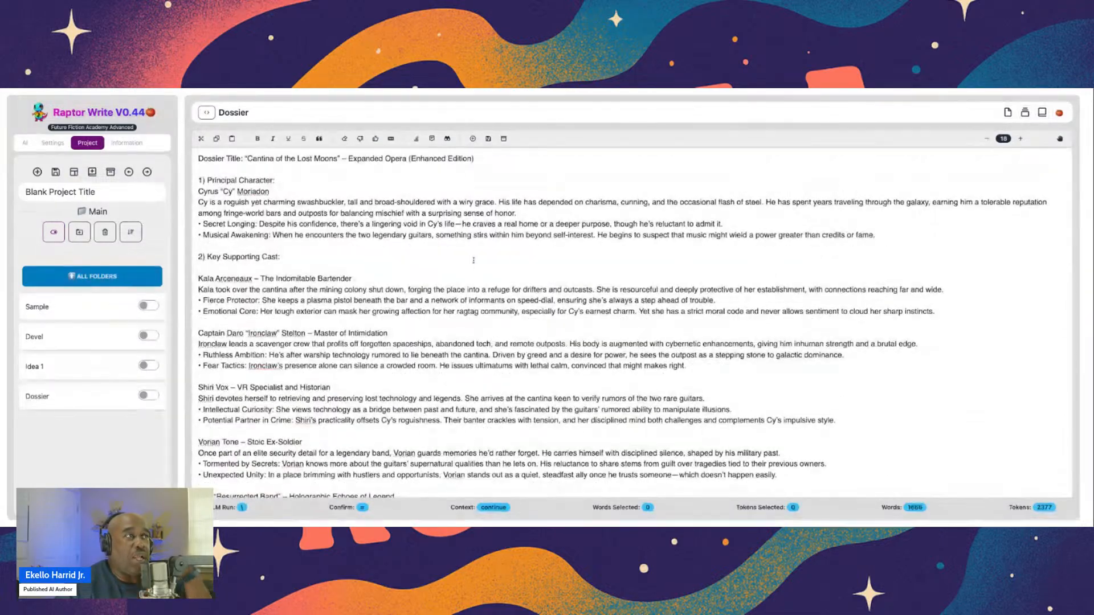
scroll(474, 261, down, 15)
scroll(473, 258, down, 8)
scroll(636, 322, down, 5)
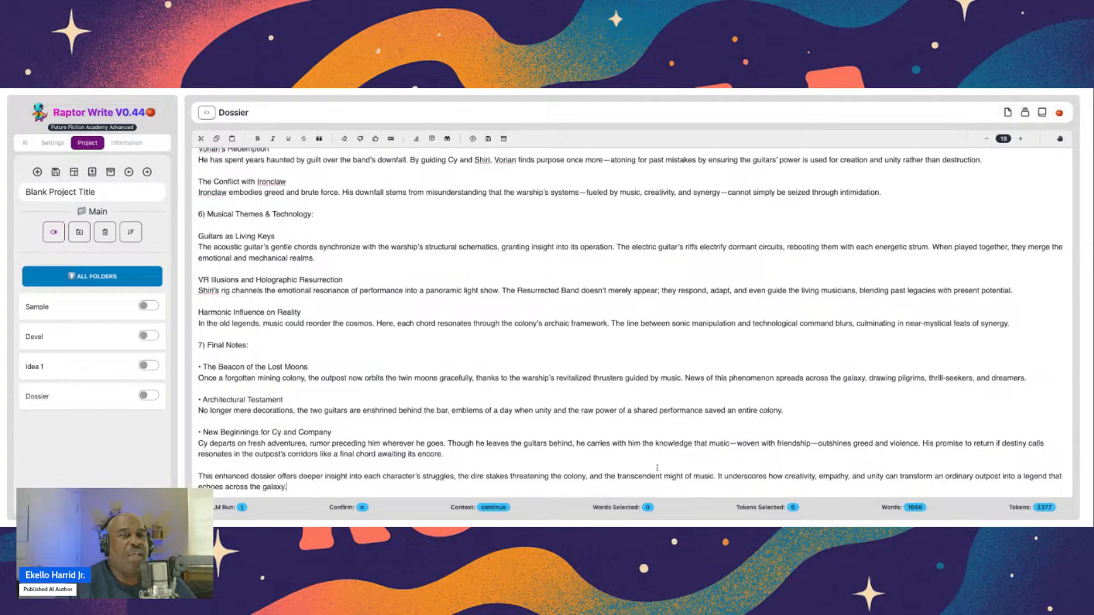
scroll(342, 321, up, 10)
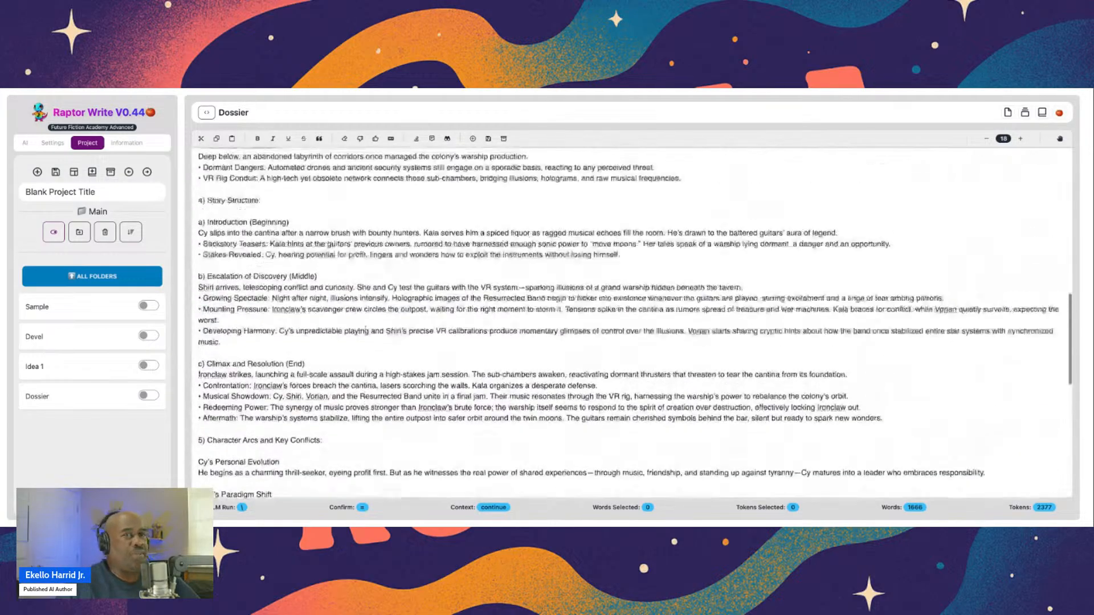
Review the Enhanced Edition dossier through its final notes, and reread the supporting cast descriptions
scroll(358, 386, down, 10)
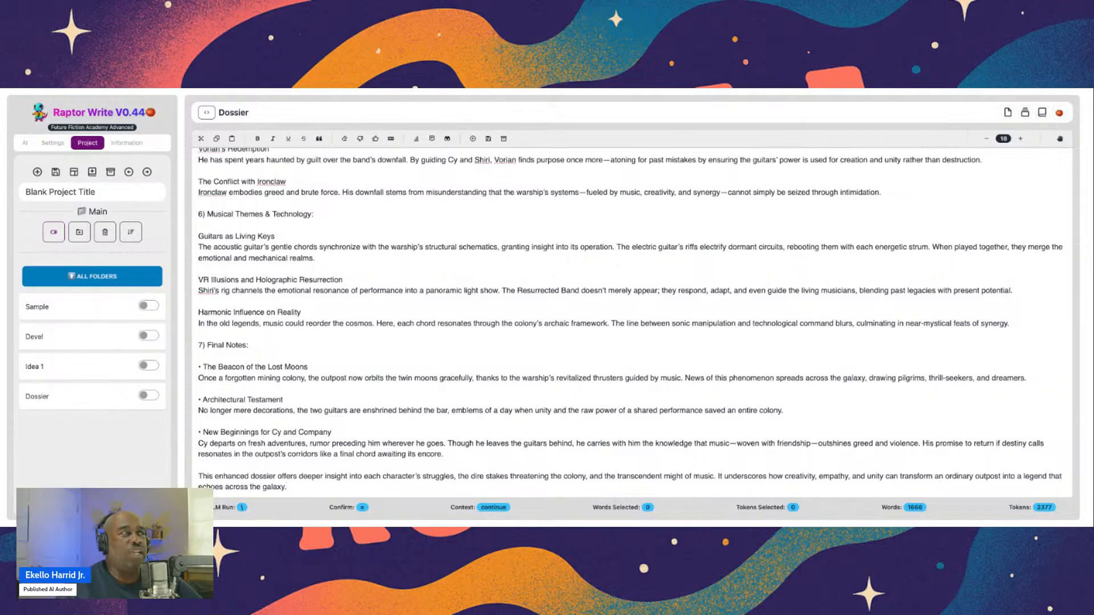
scroll(456, 328, up, 15)
scroll(472, 329, up, 12)
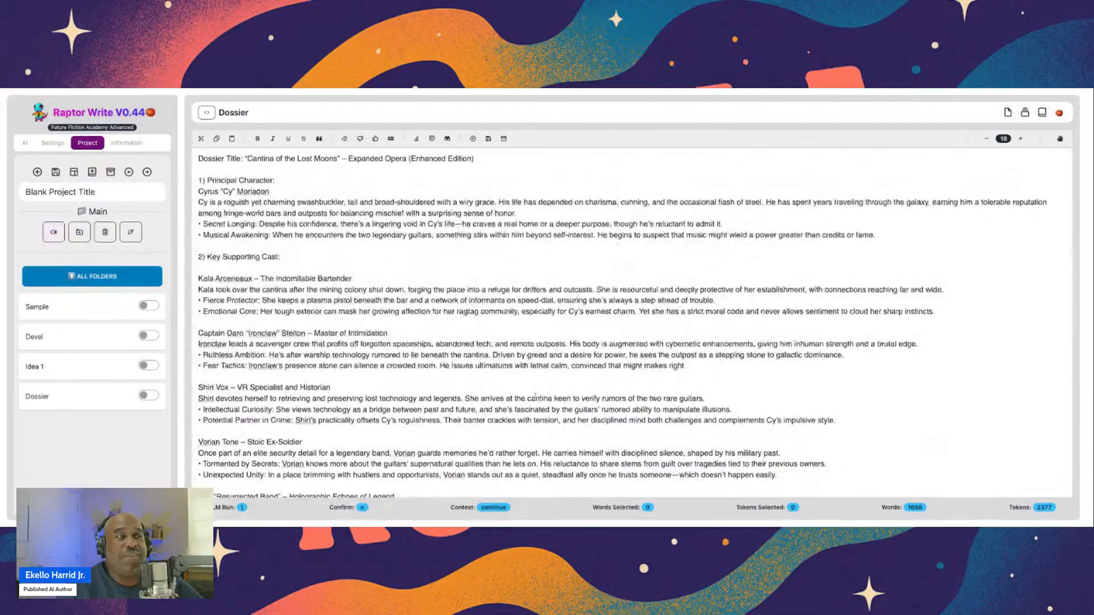
scroll(535, 396, down, 5)
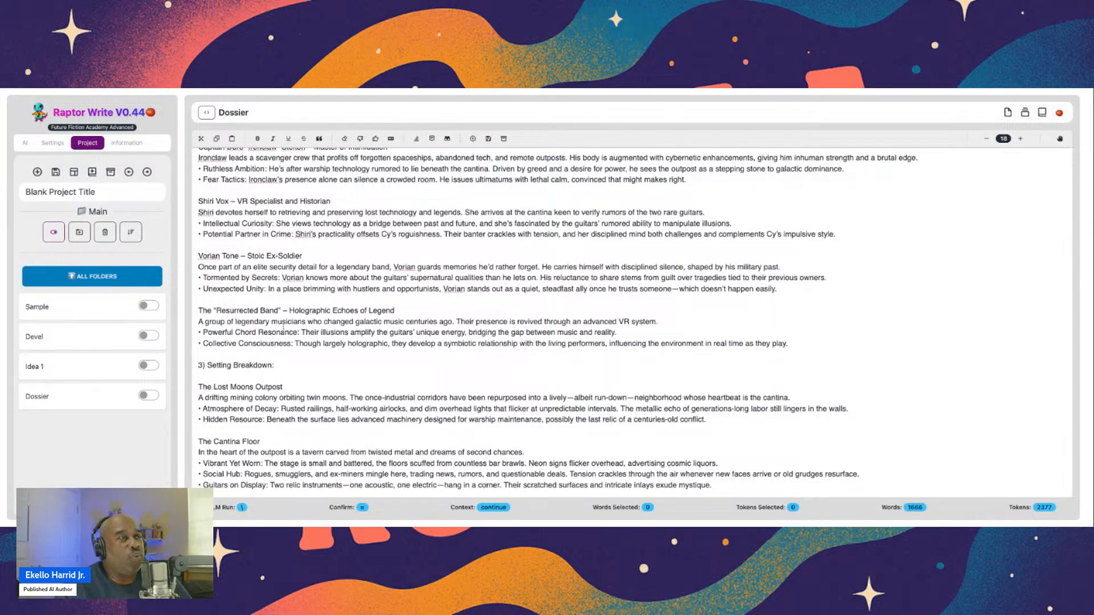
scroll(330, 355, up, 2)
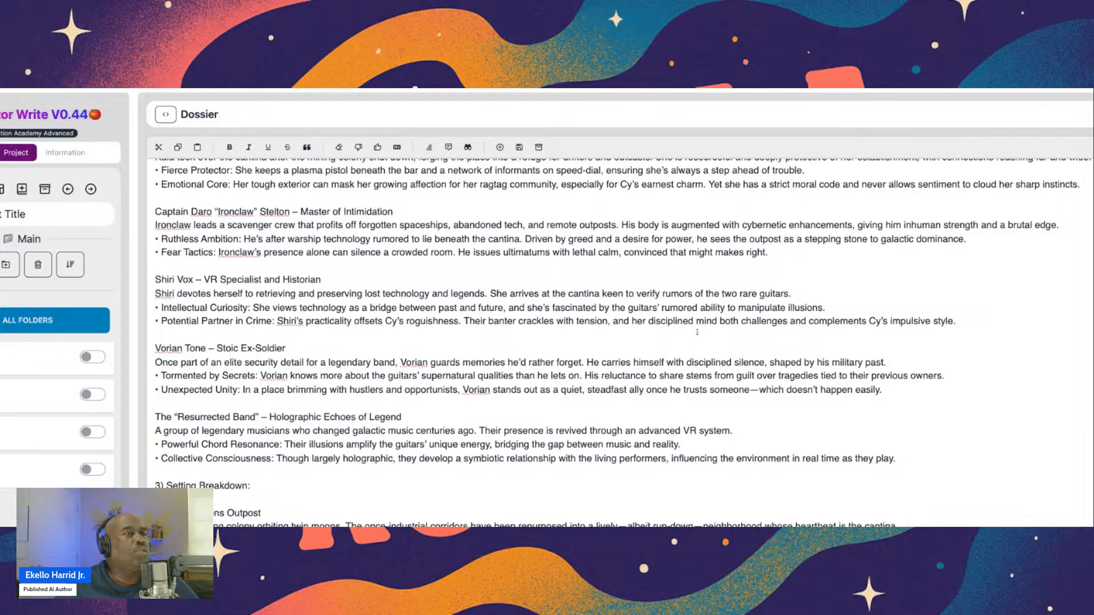
scroll(648, 327, up, 1)
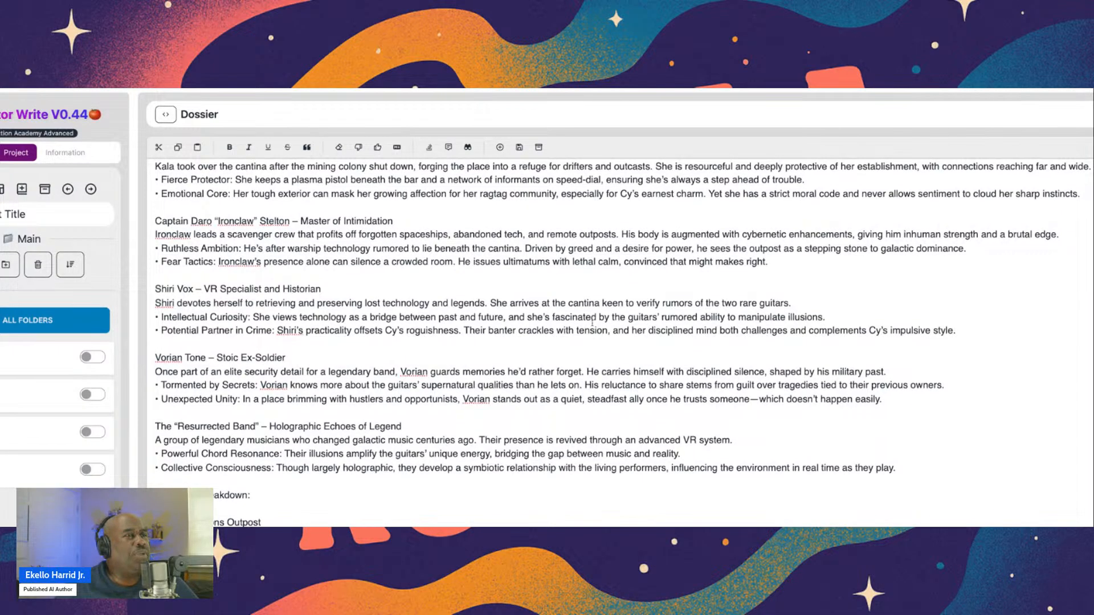
scroll(592, 323, down, 1)
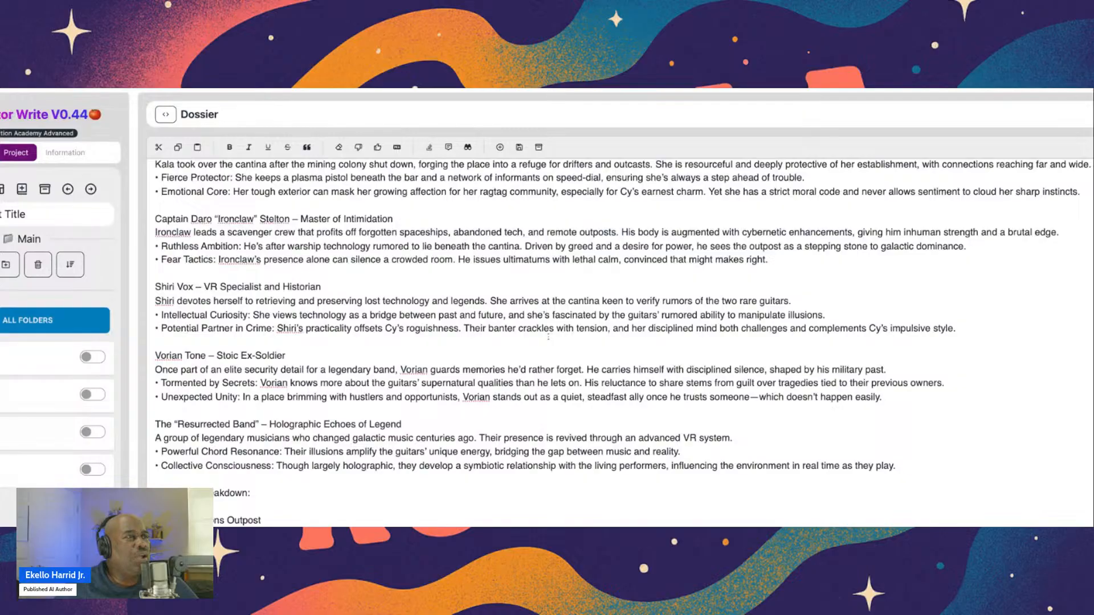
scroll(548, 337, down, 2)
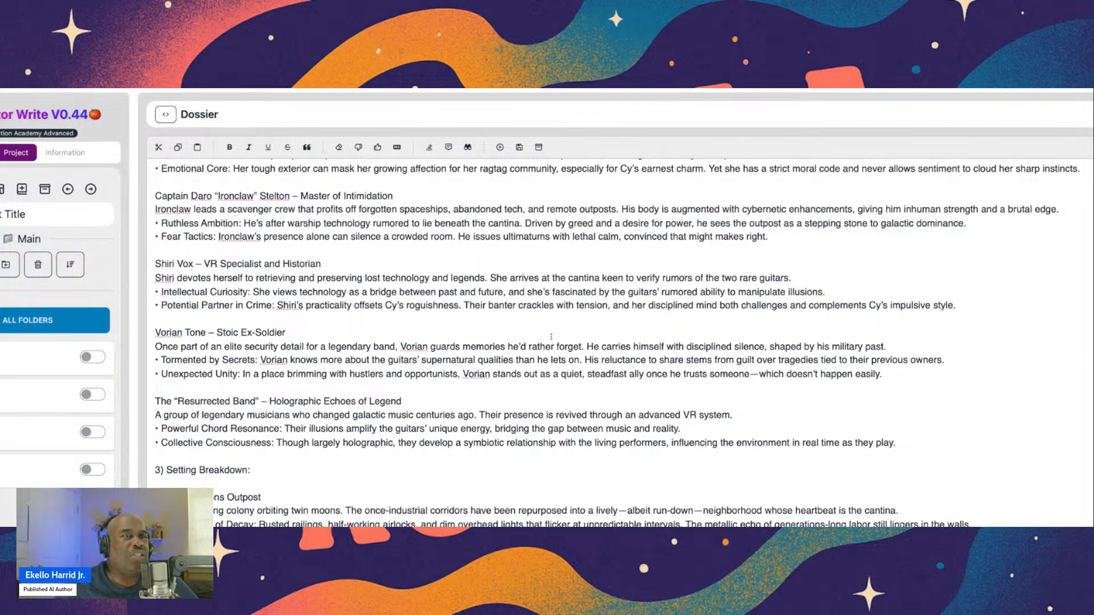
Insert "sexual" before "tension" in Shiri Vox's "Potential Partner in Crime" bullet
click(577, 305)
text(sex)
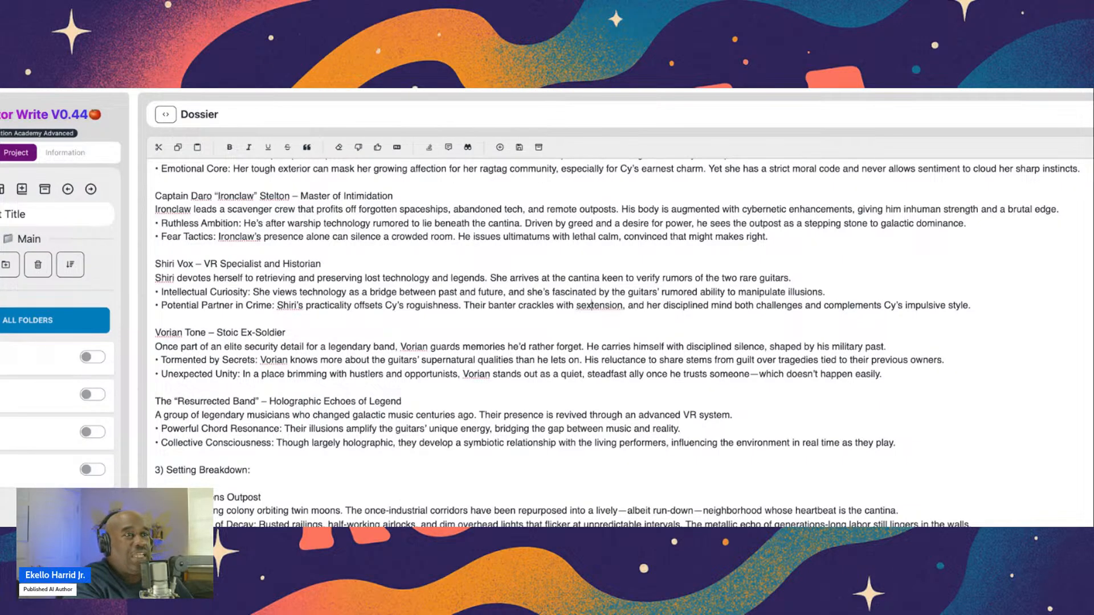
text(ual)
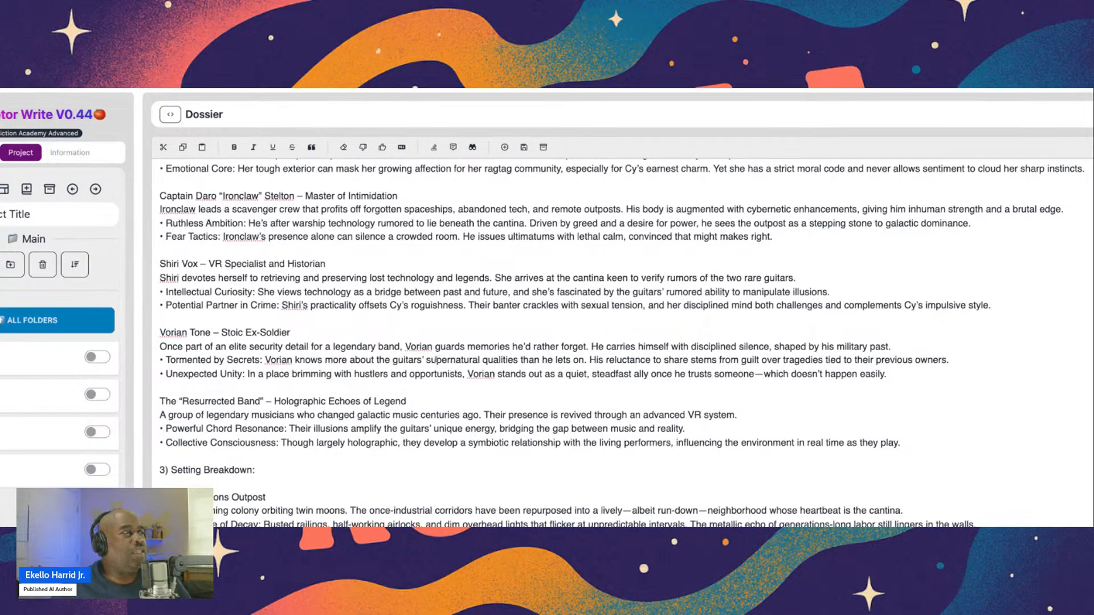
Add the band member Joe "Kill them Quietly" Morgan after the first sentence of the "Resurrected Band" description
scroll(468, 345, down, 2)
scroll(436, 359, down, 2)
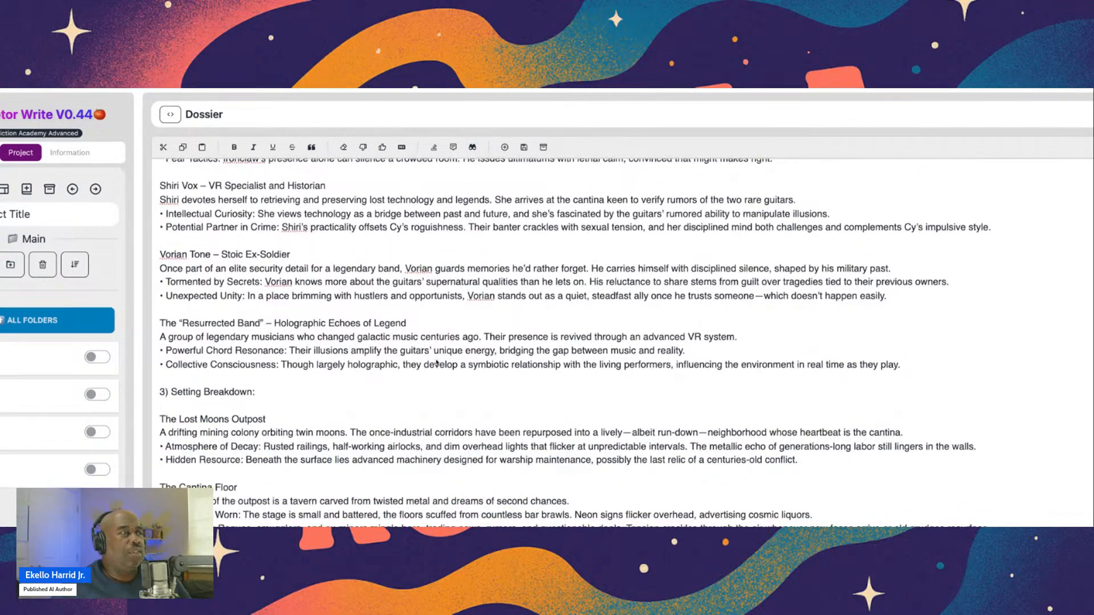
scroll(439, 368, down, 2)
scroll(447, 380, down, 5)
scroll(570, 342, down, 4)
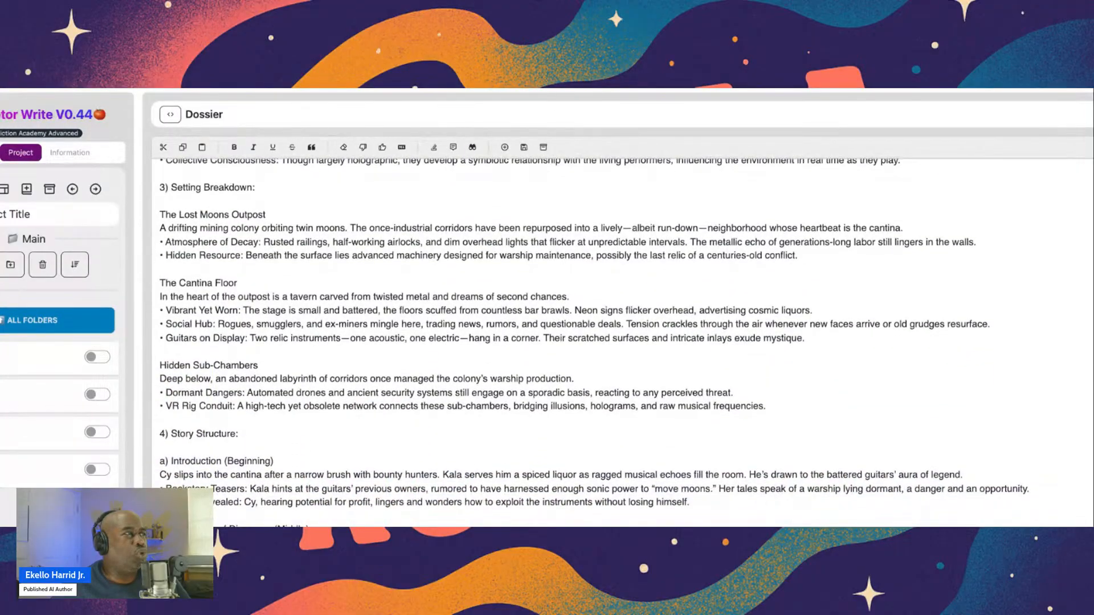
scroll(282, 365, up, 10)
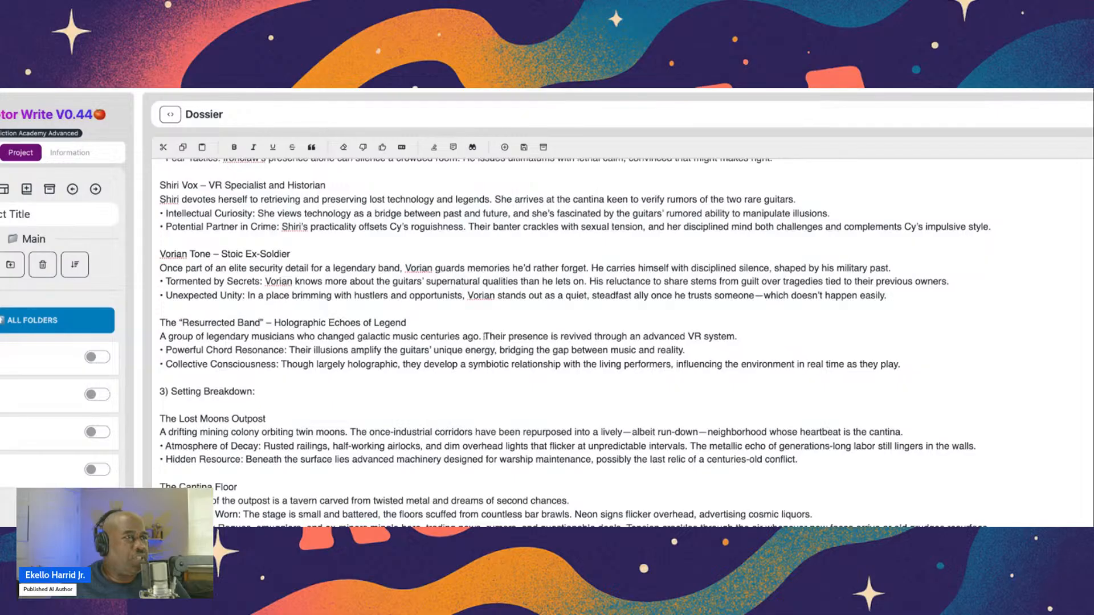
click(483, 336)
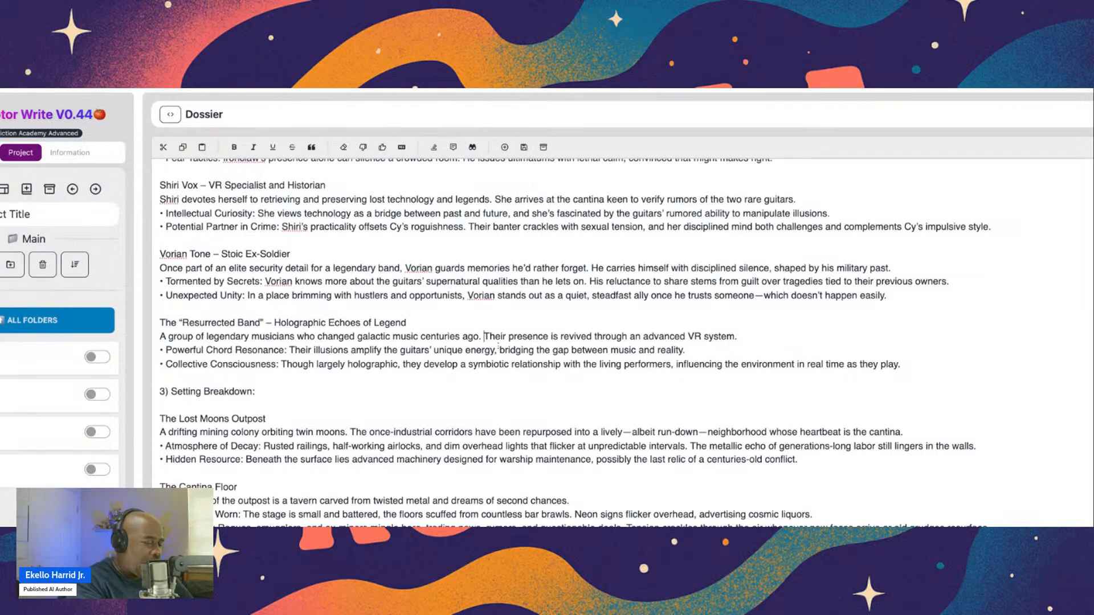
text(Joe )
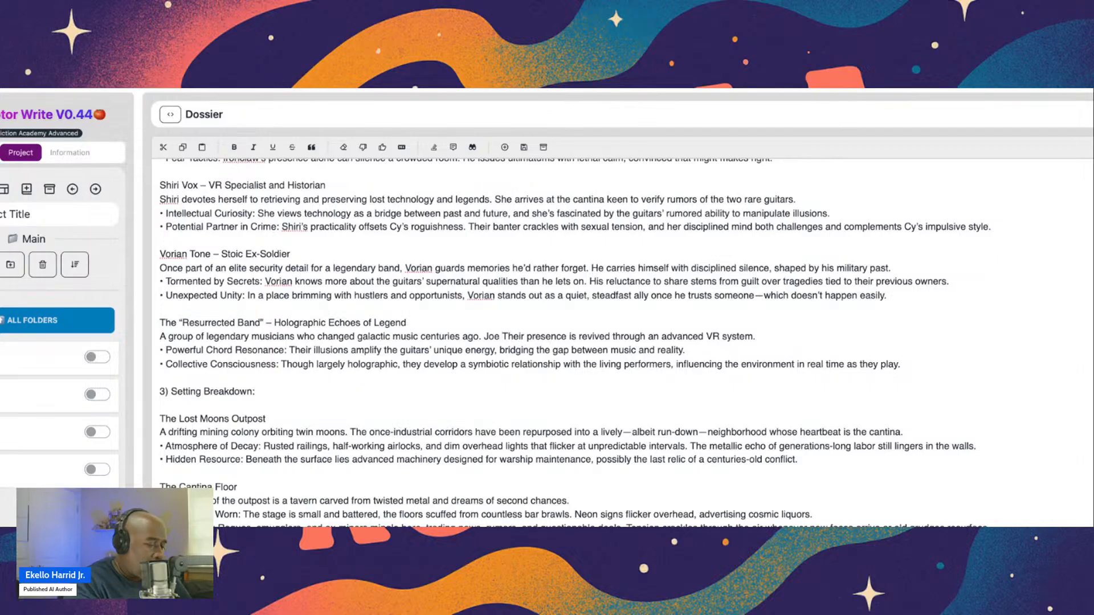
text(")
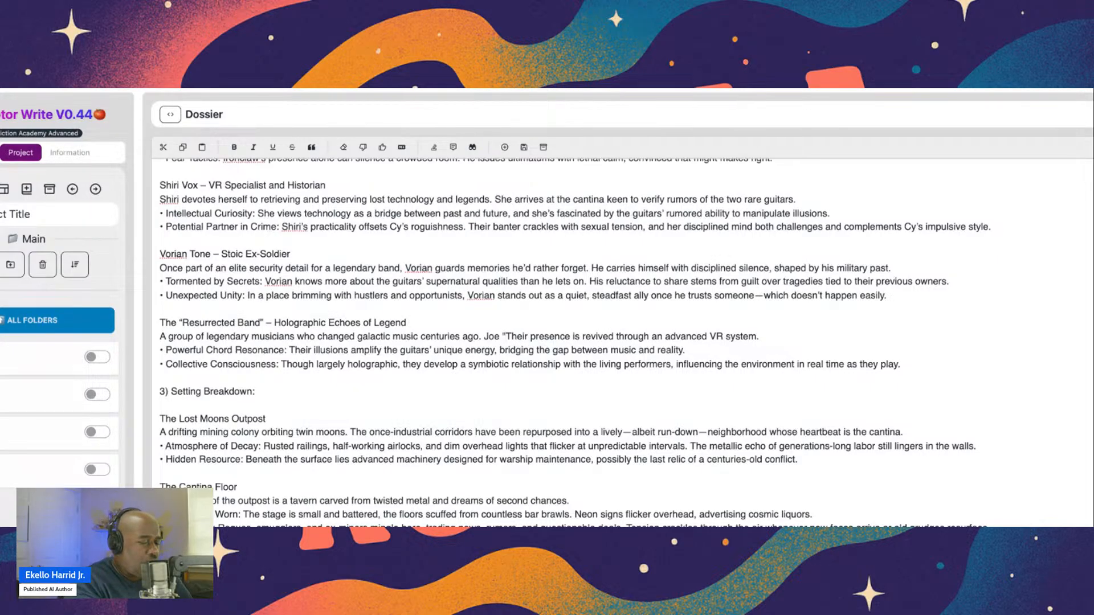
text(Kill them )
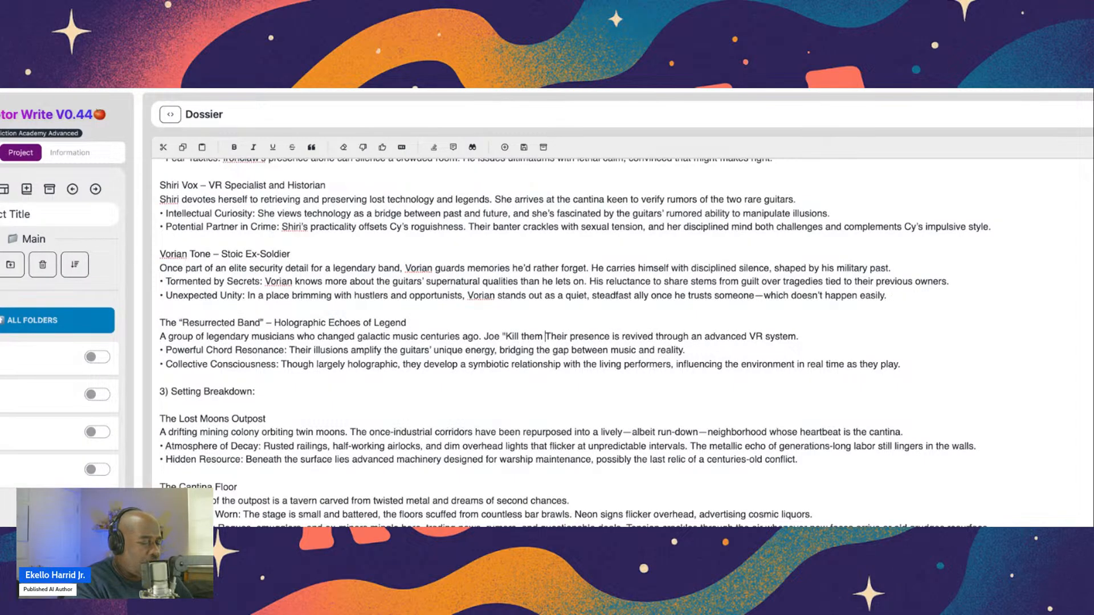
text(Que)
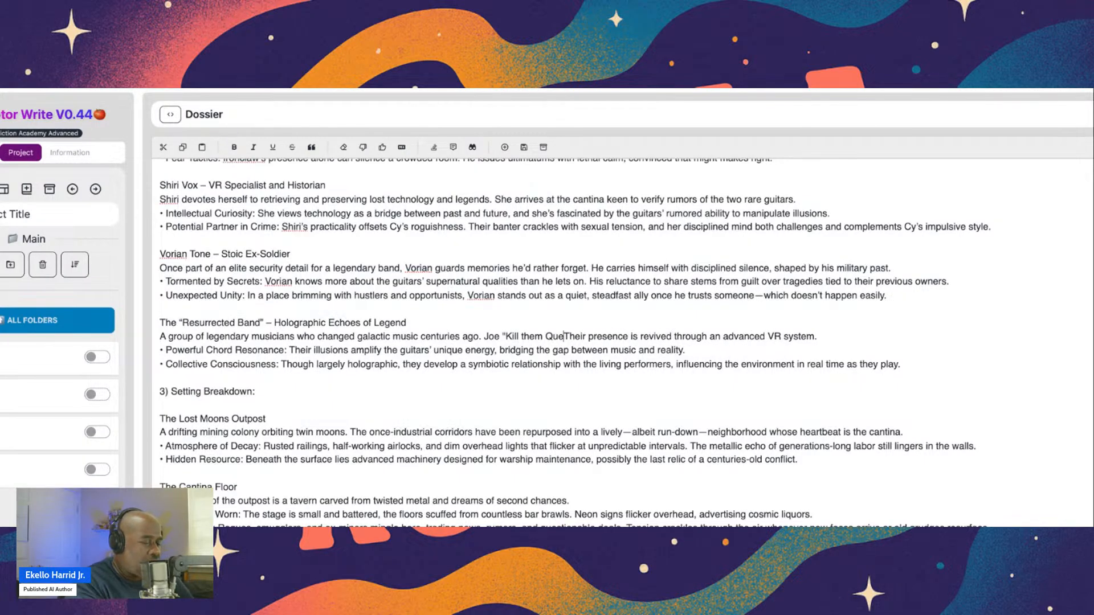
text(e)
key(BackSpace)
key(BackSpace)
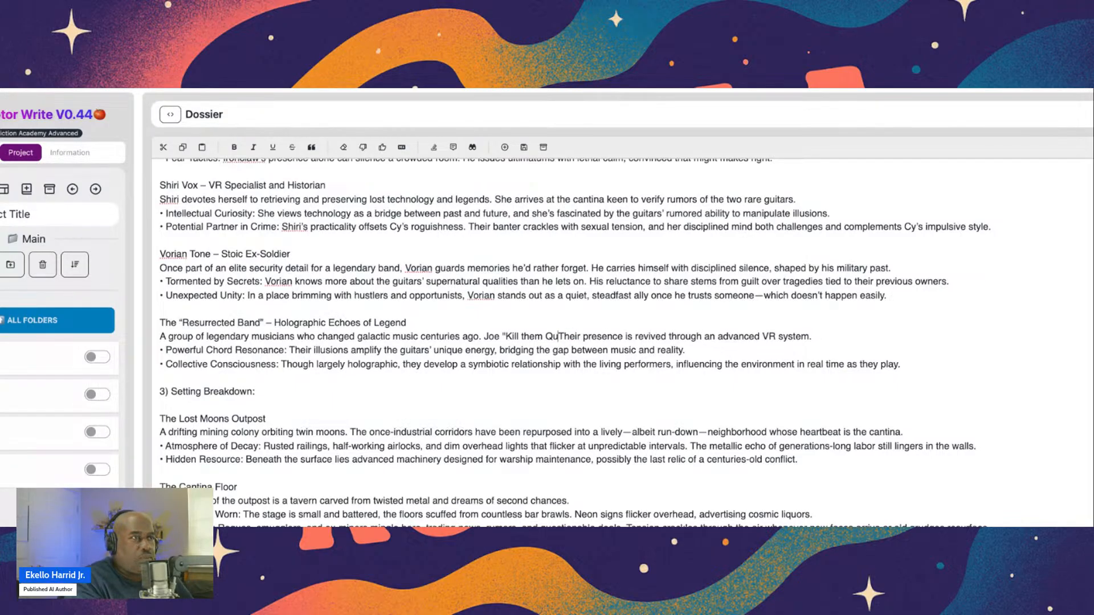
text(iet)
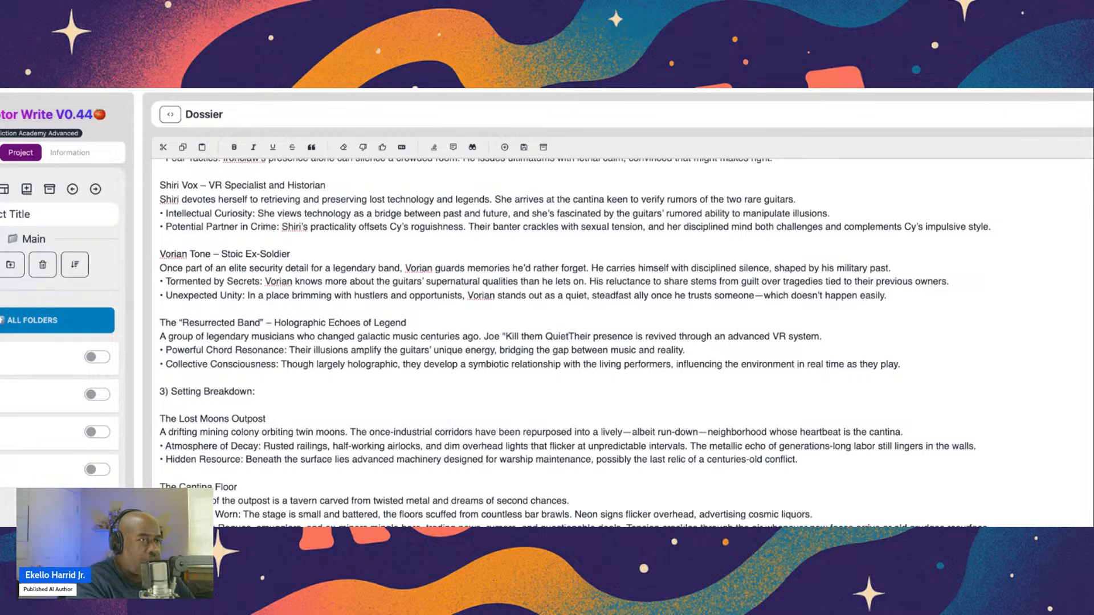
text(ly)
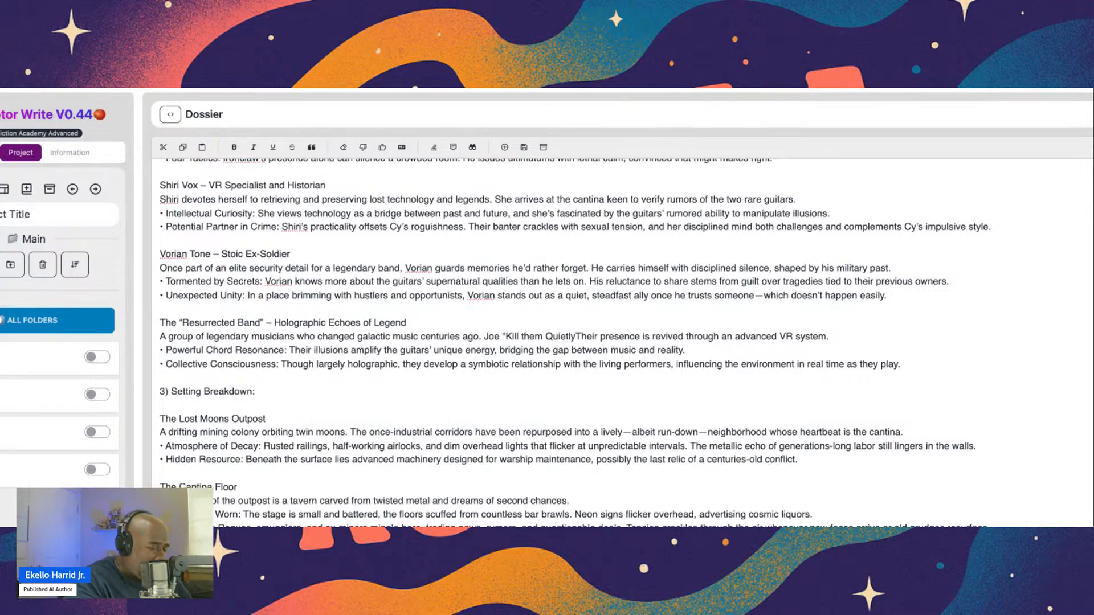
text(")
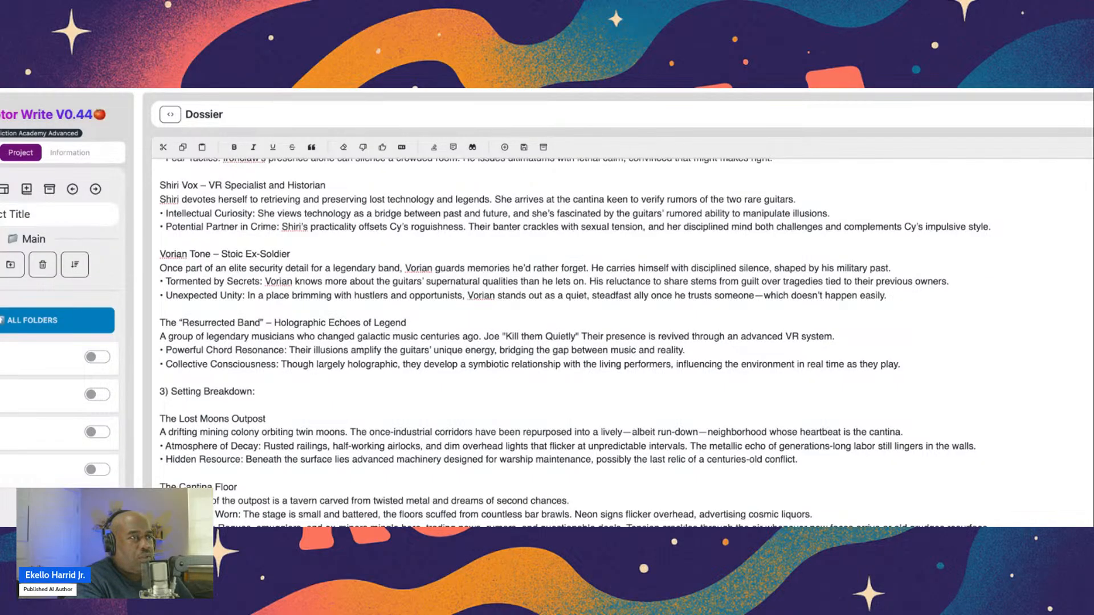
text( Morga)
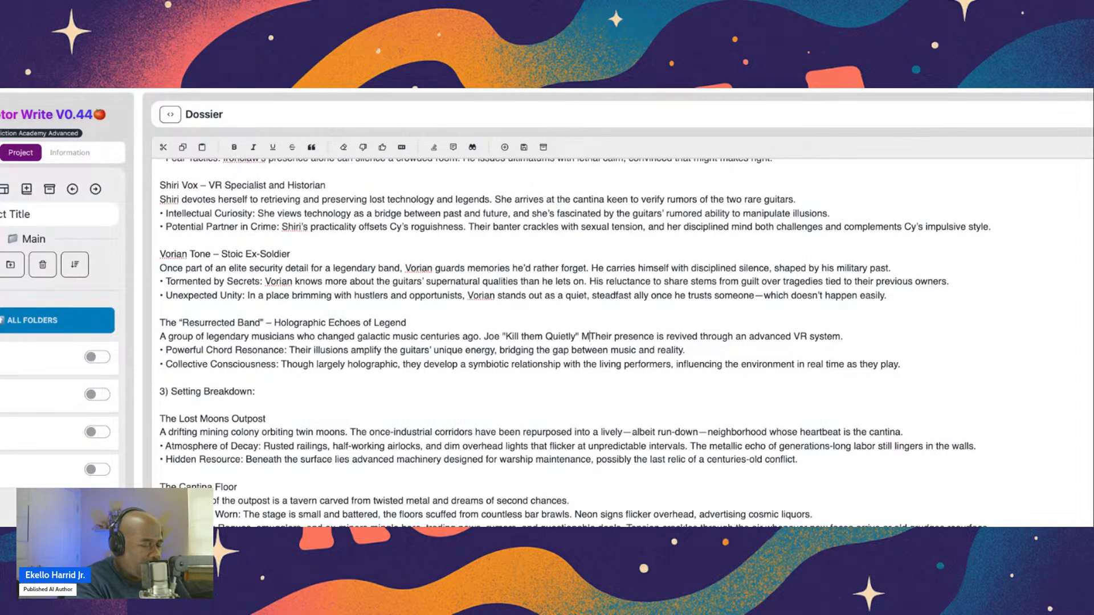
text(n)
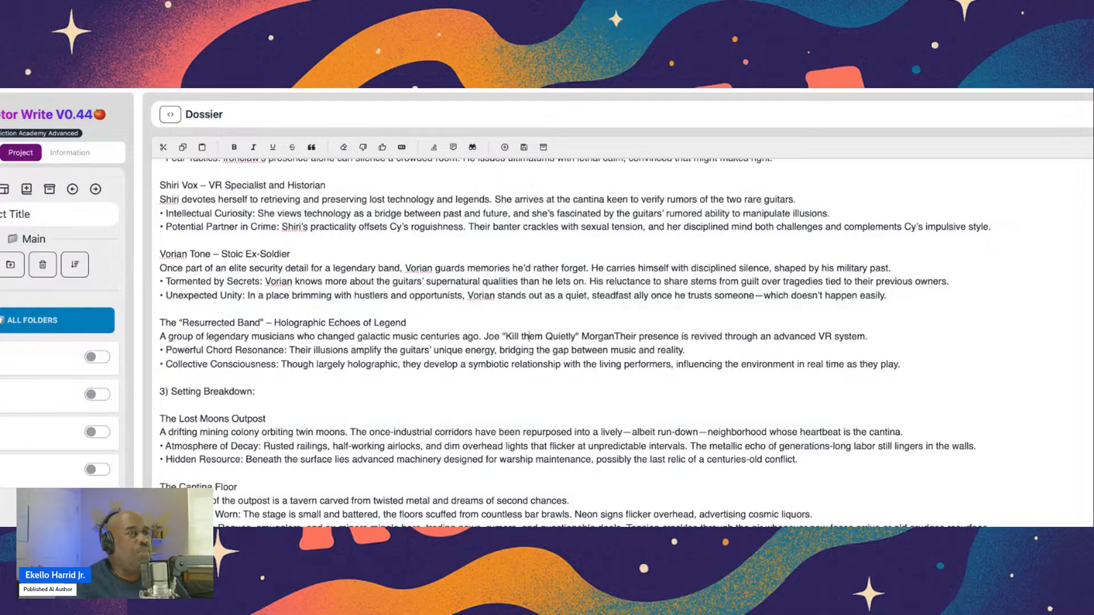
Change "Kill them" to "Kill'em" in the new band member's nickname
click(525, 336)
key(BackSpace)
key(BackSpace)
key(BackSpace)
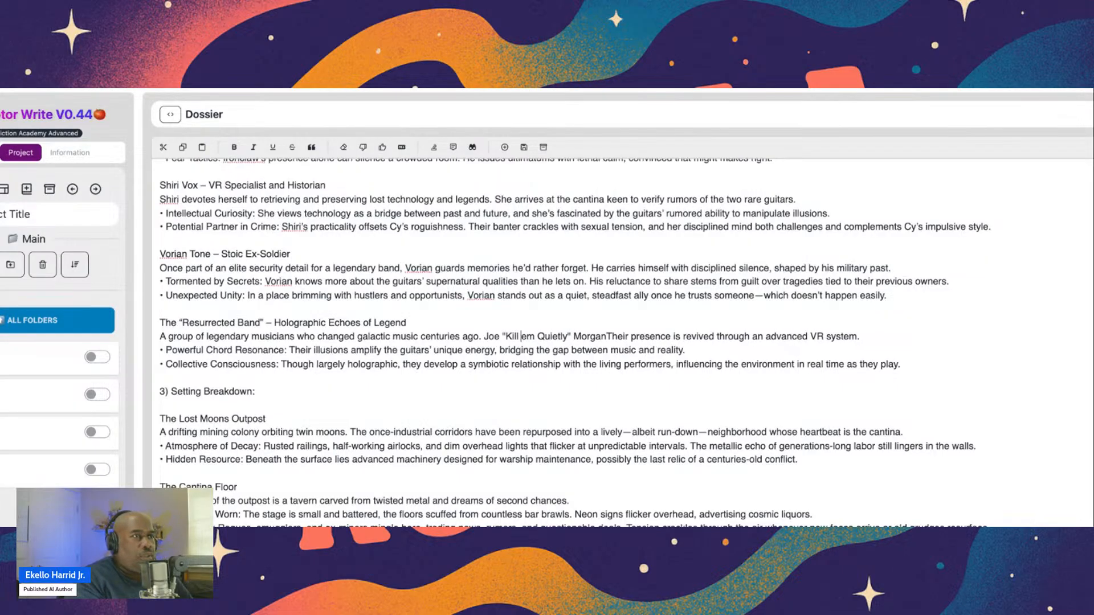
text(')
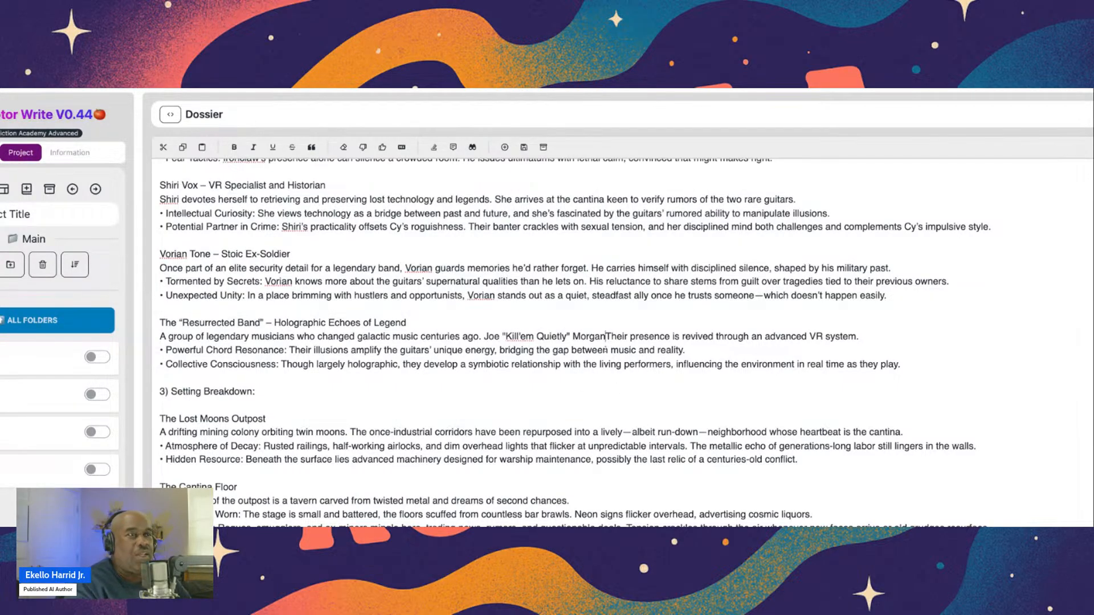
Complete the new band member sentence with "on base." after the surname
text(on)
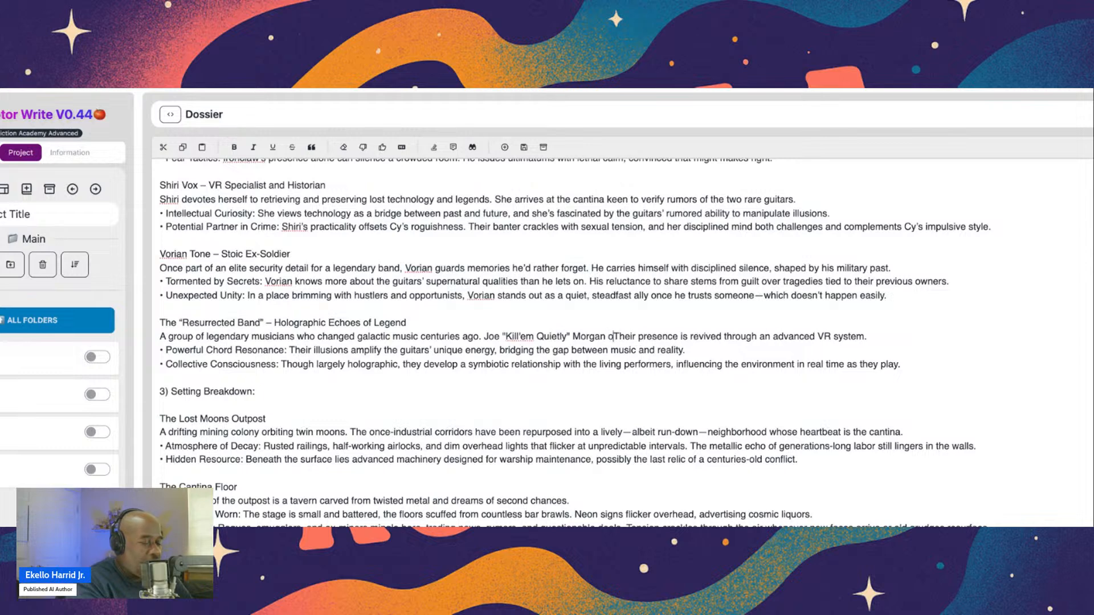
text( base)
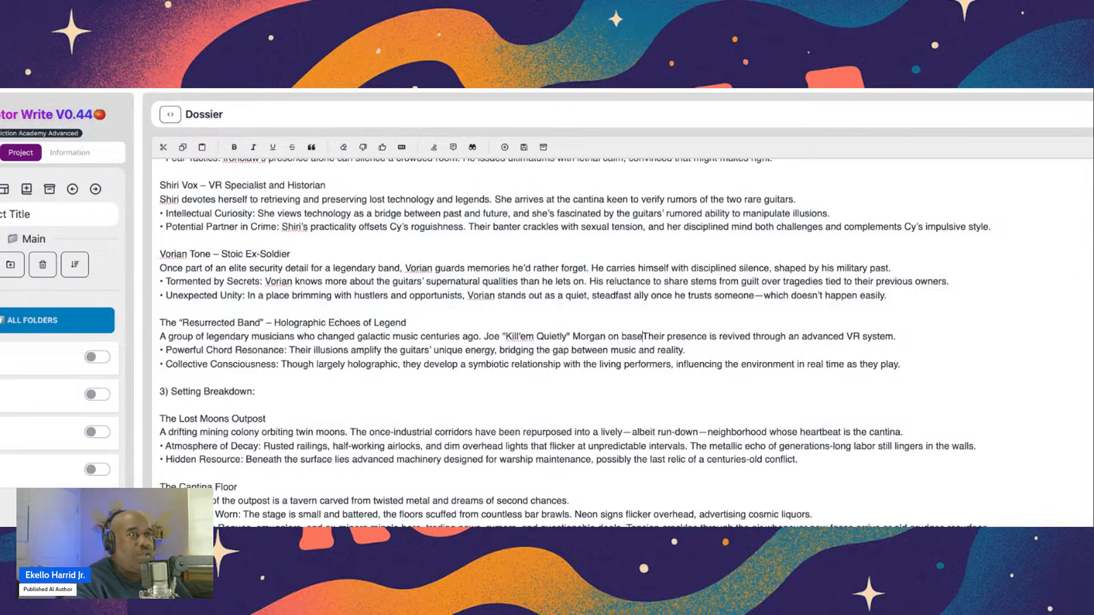
text(.)
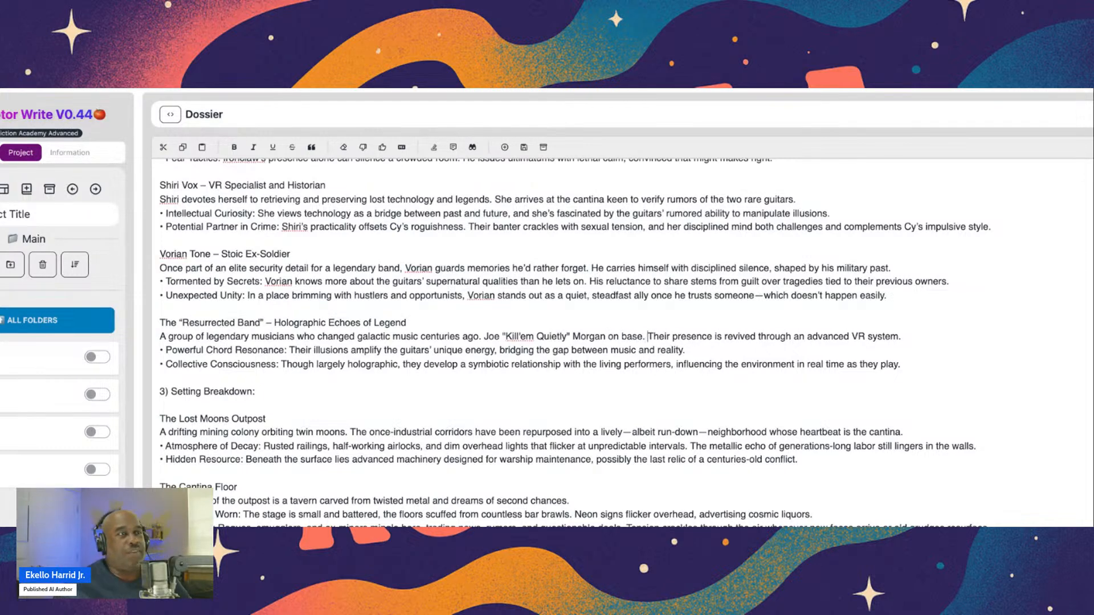
Review the rest of the dossier, from the setting breakdown through story structure, character arcs and musical themes to the final notes
scroll(442, 387, down, 5)
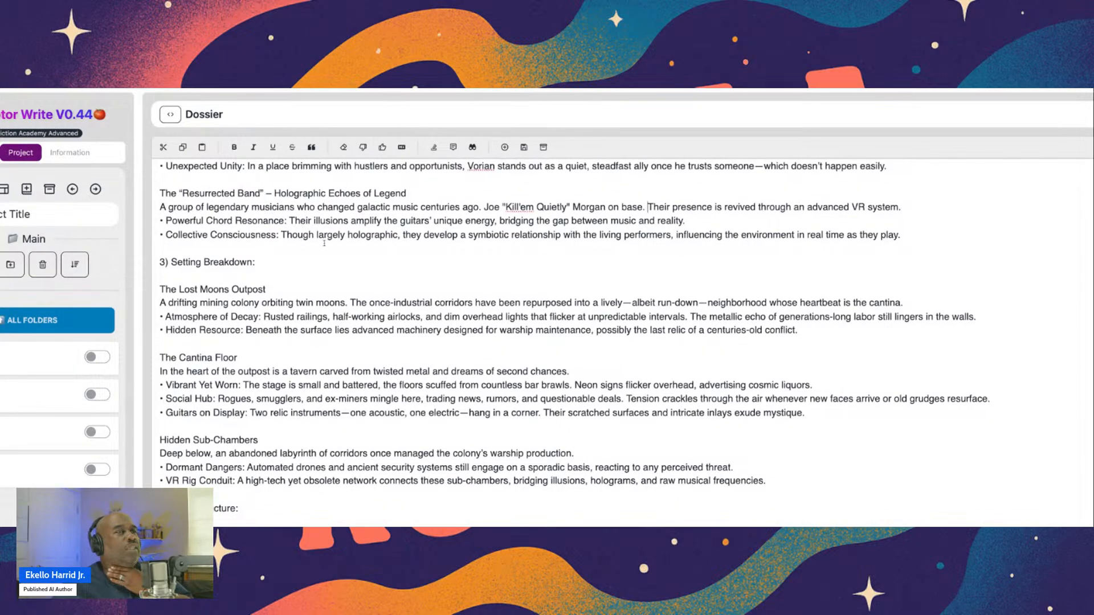
scroll(377, 287, down, 7)
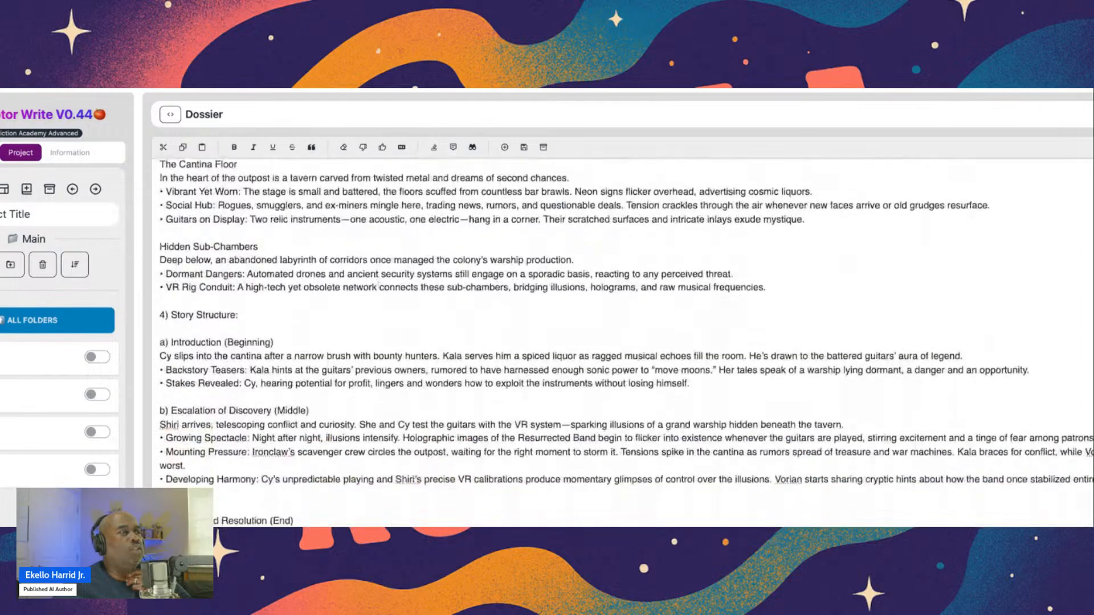
scroll(380, 287, down, 4)
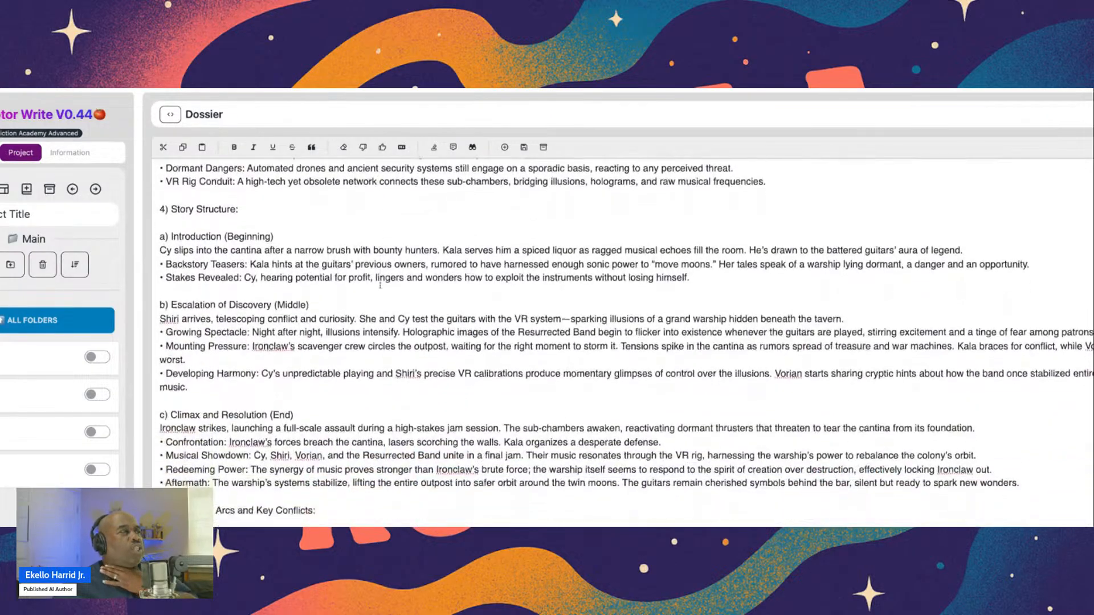
scroll(624, 335, down, 4)
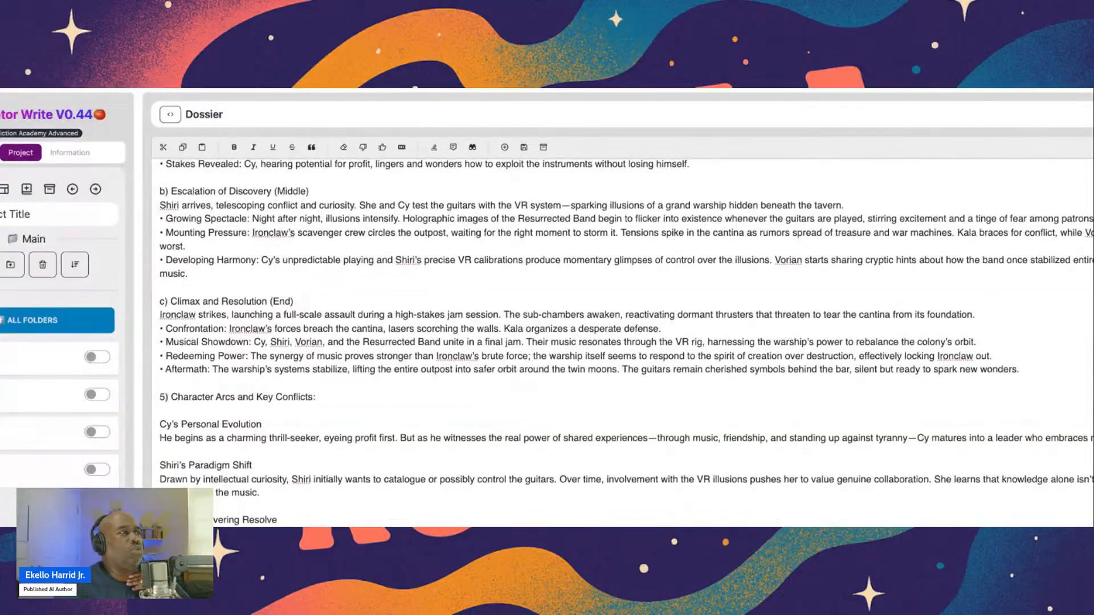
scroll(624, 335, down, 3)
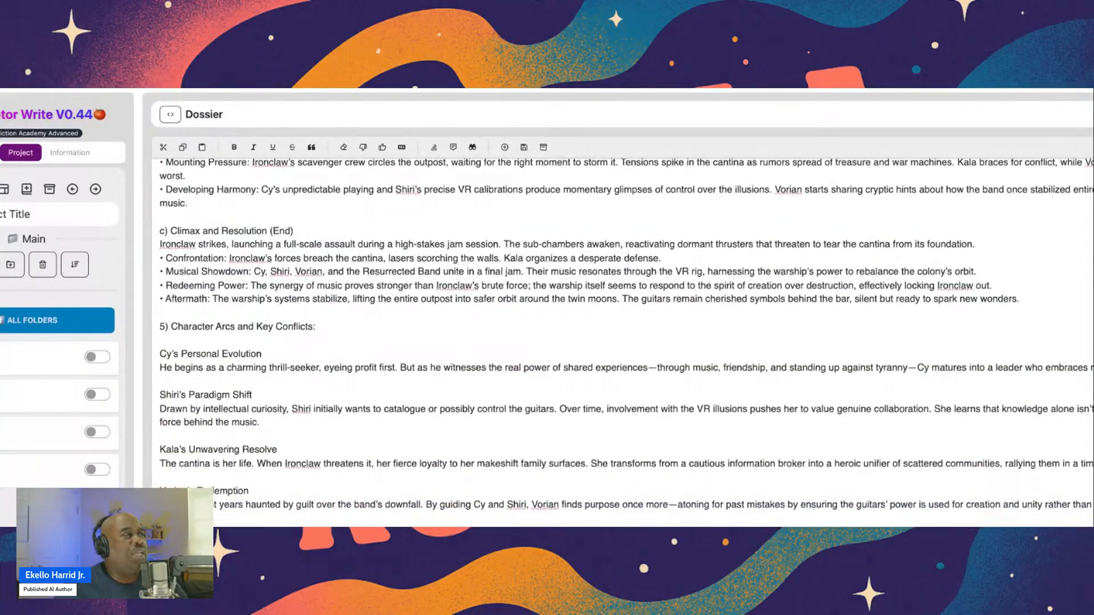
scroll(624, 335, down, 4)
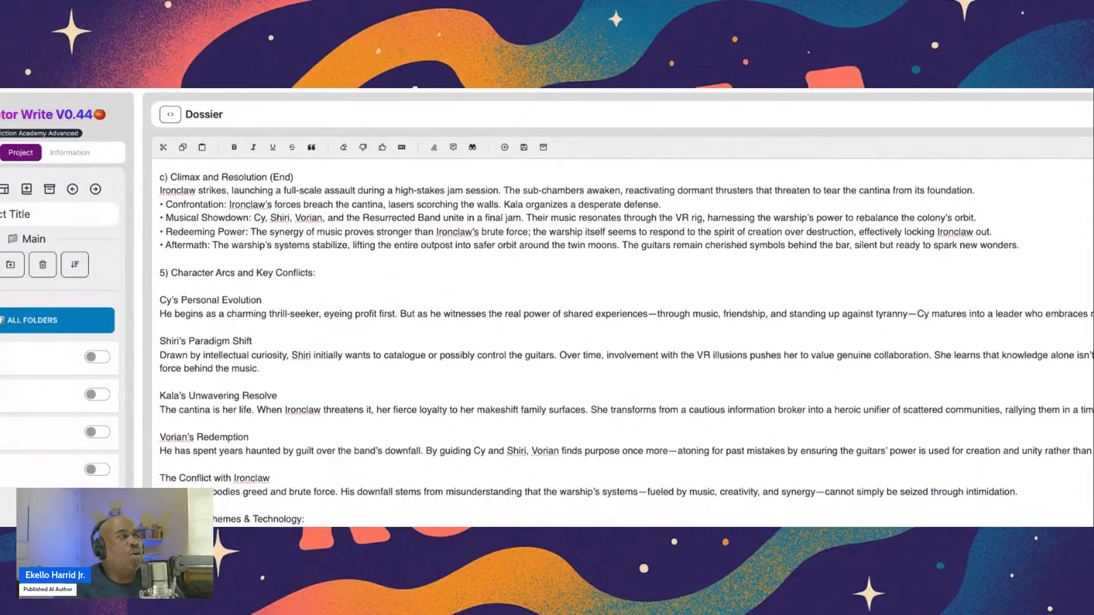
scroll(625, 335, down, 8)
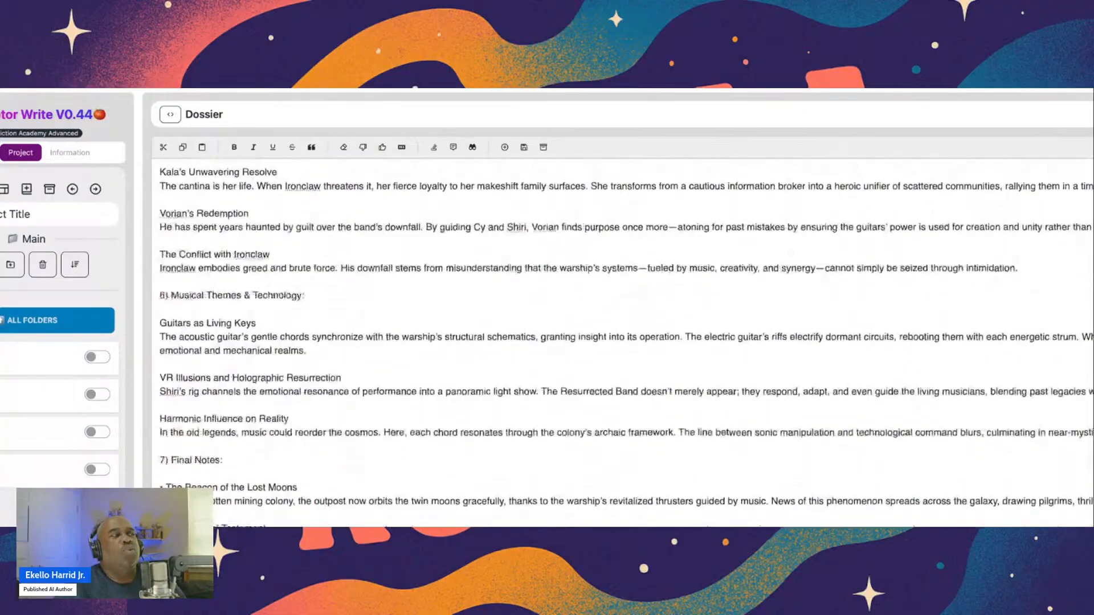
scroll(625, 335, down, 4)
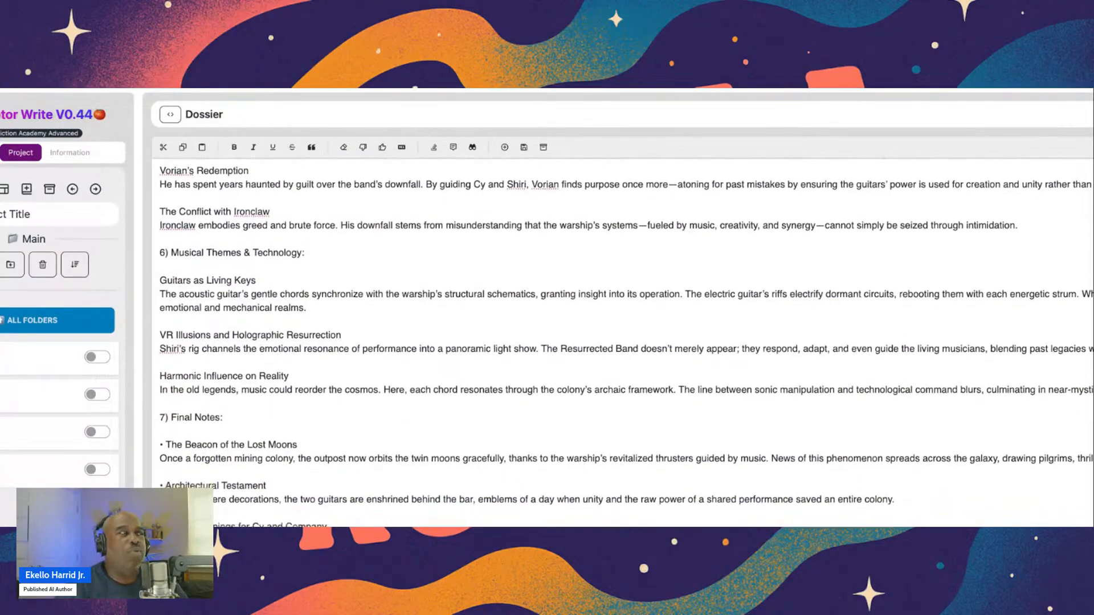
scroll(625, 335, down, 2)
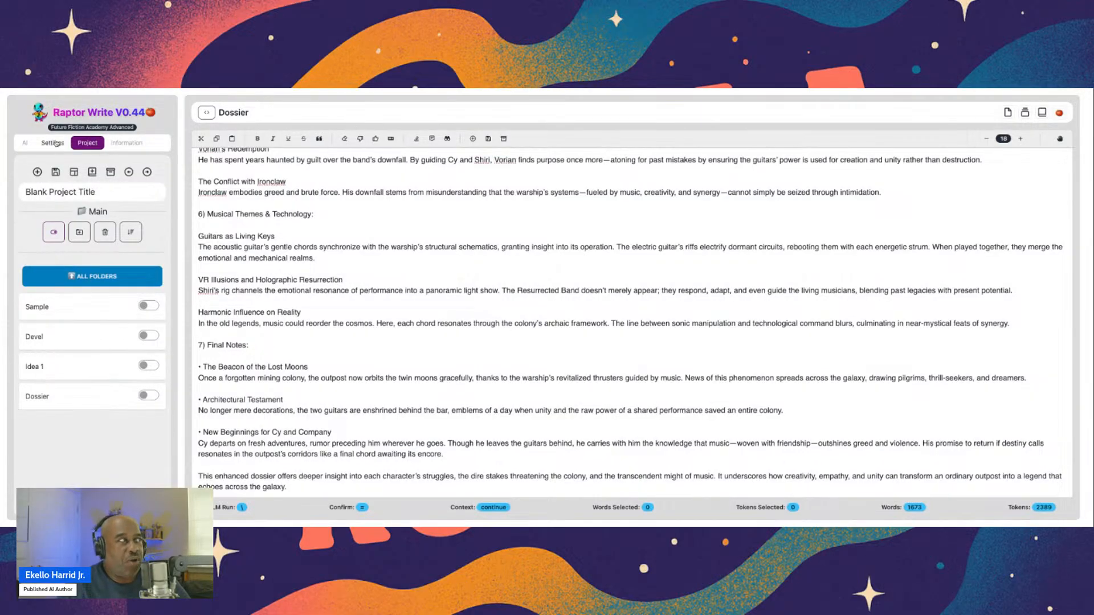
Switch the OpenAI model to o3-mini and back to o1
click(127, 143)
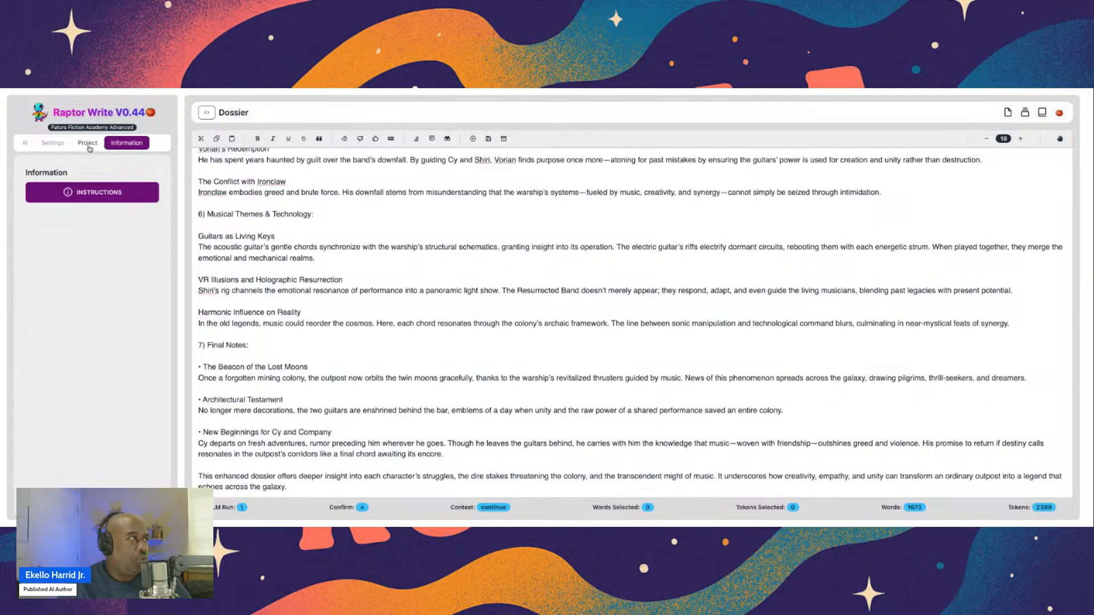
click(55, 144)
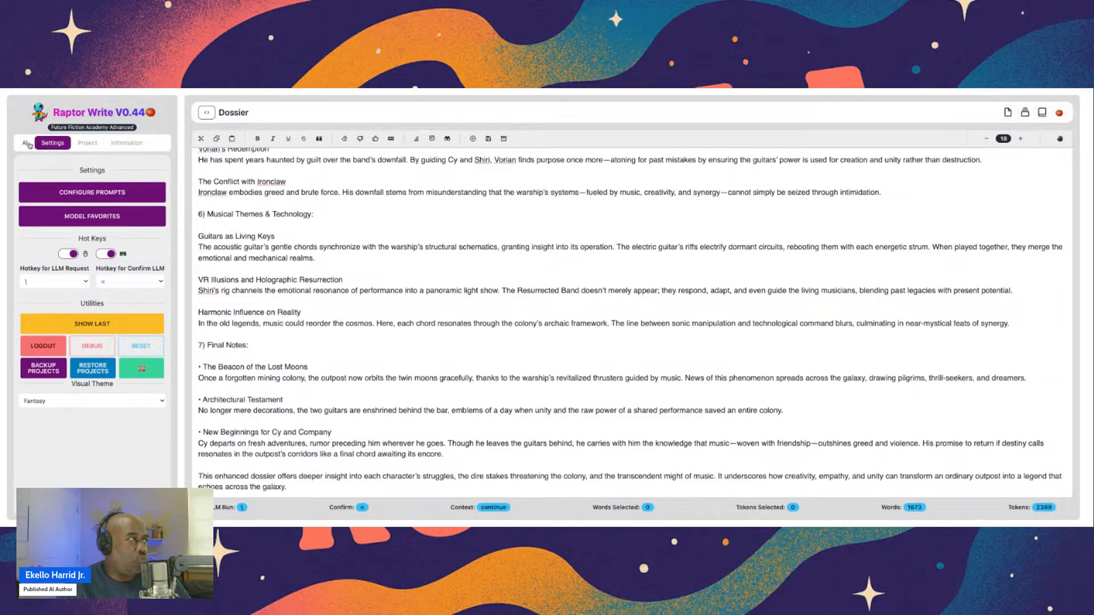
click(25, 144)
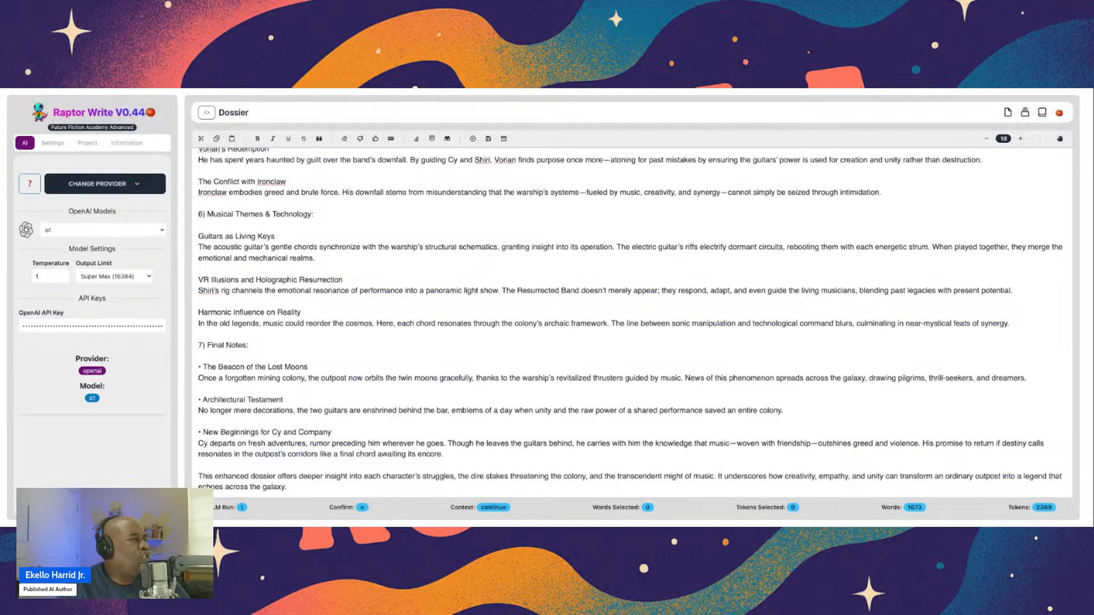
click(85, 337)
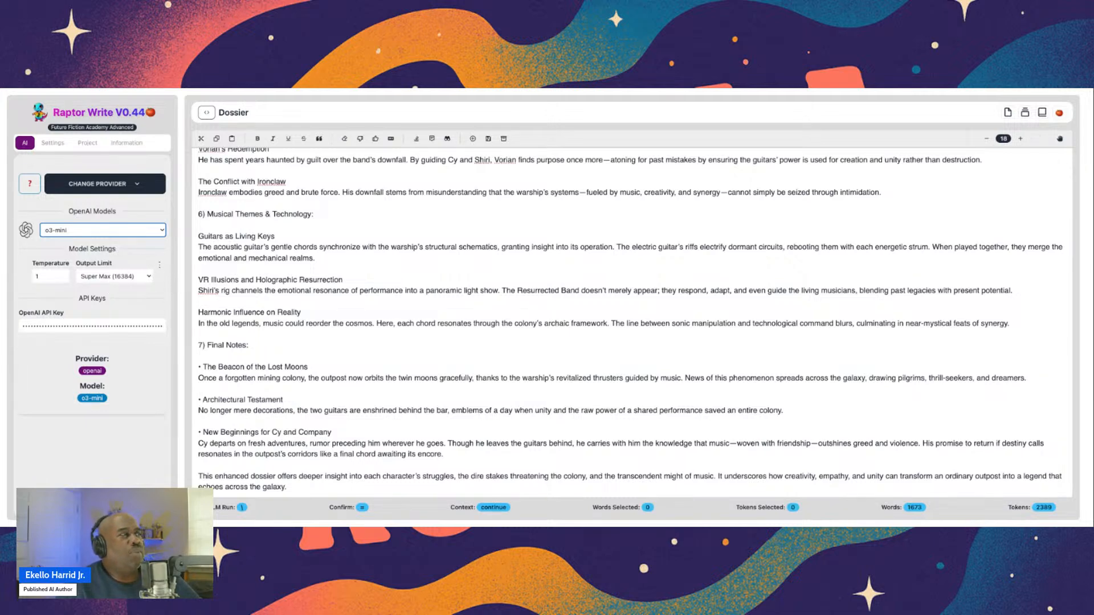
click(95, 291)
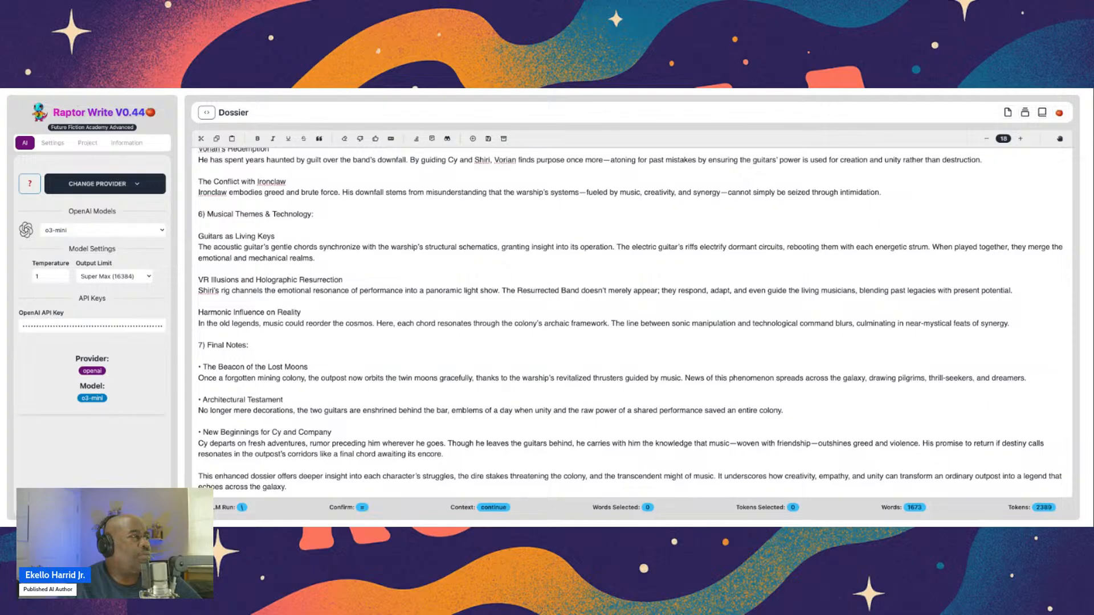
click(103, 230)
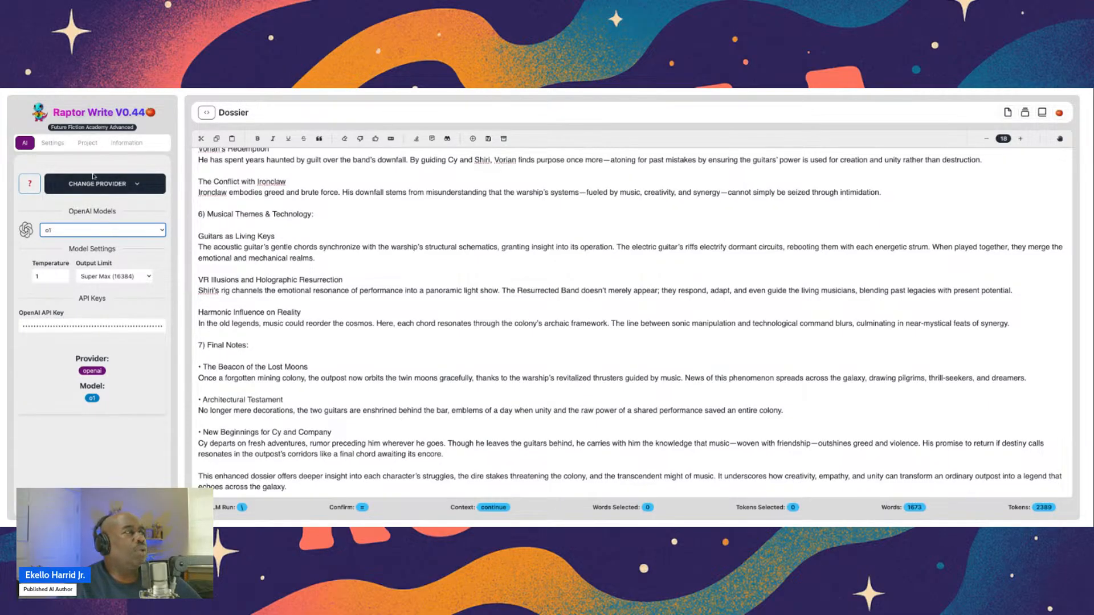
Include the Dossier document in the prompt and add a new blank document to the project
click(89, 144)
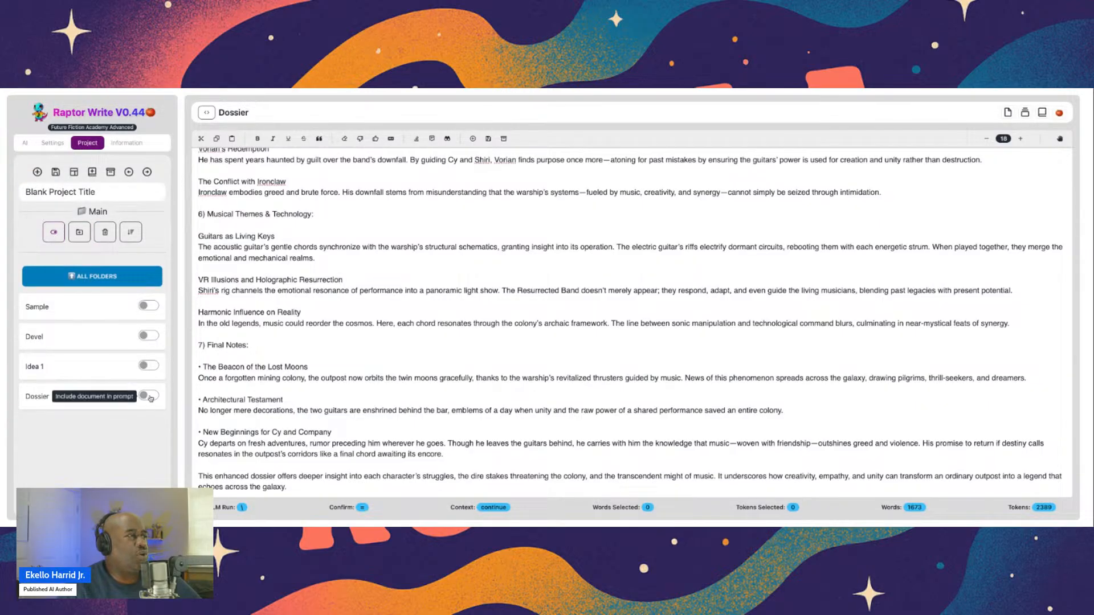
click(149, 397)
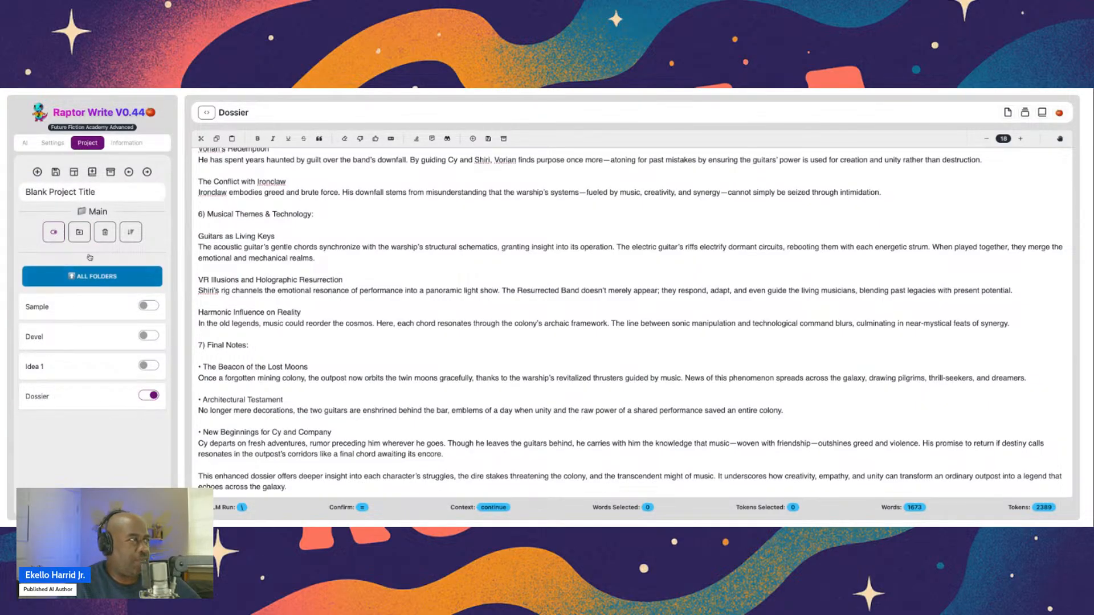
click(37, 171)
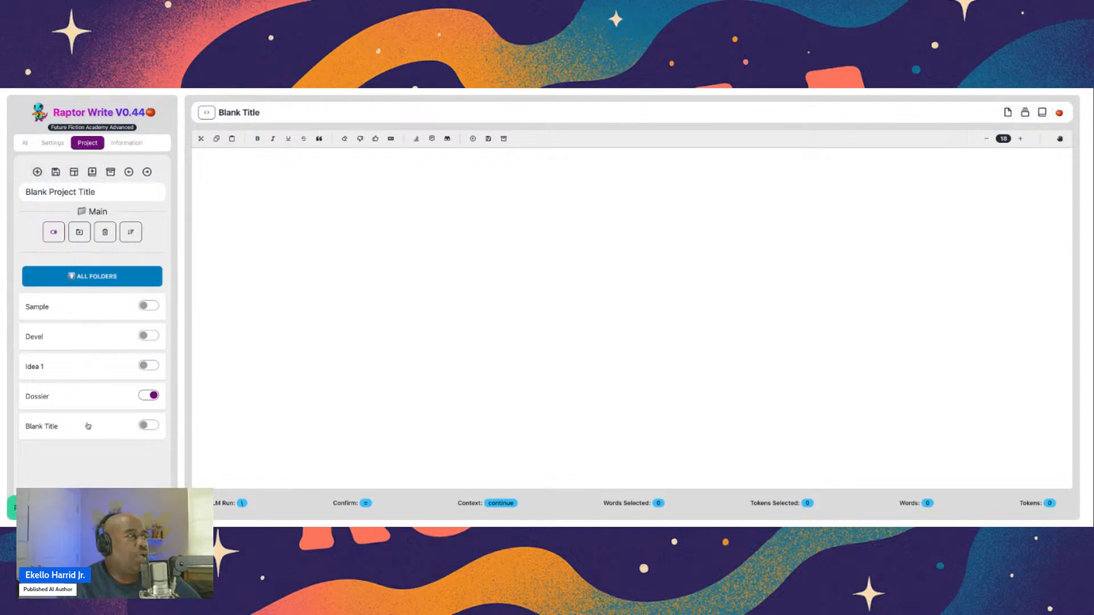
Title the new blank document "Chapter 1"
triple_click(275, 116)
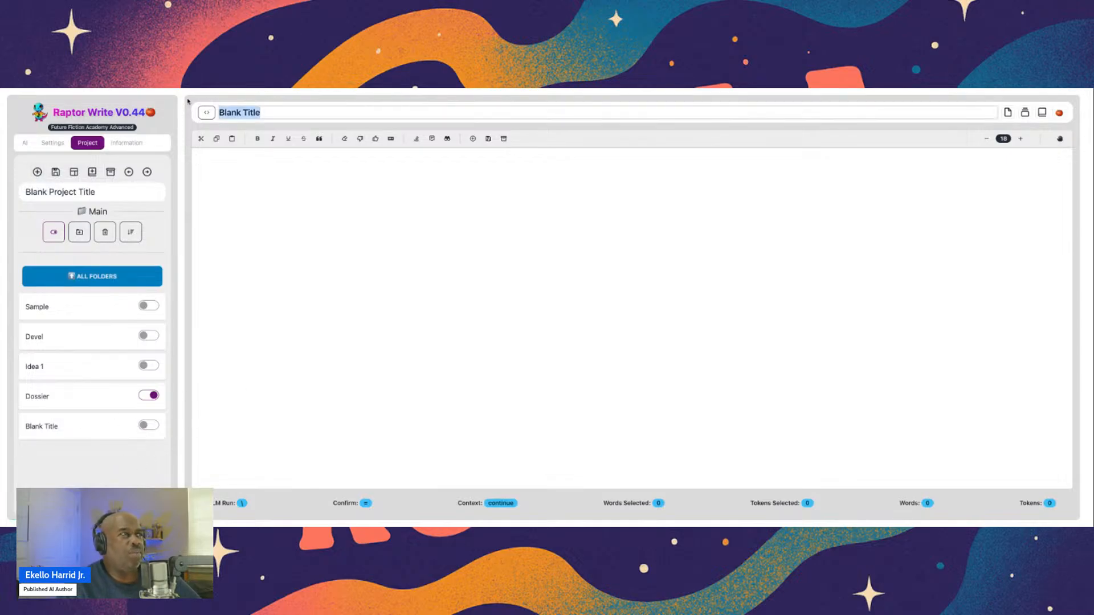
text(Chapter)
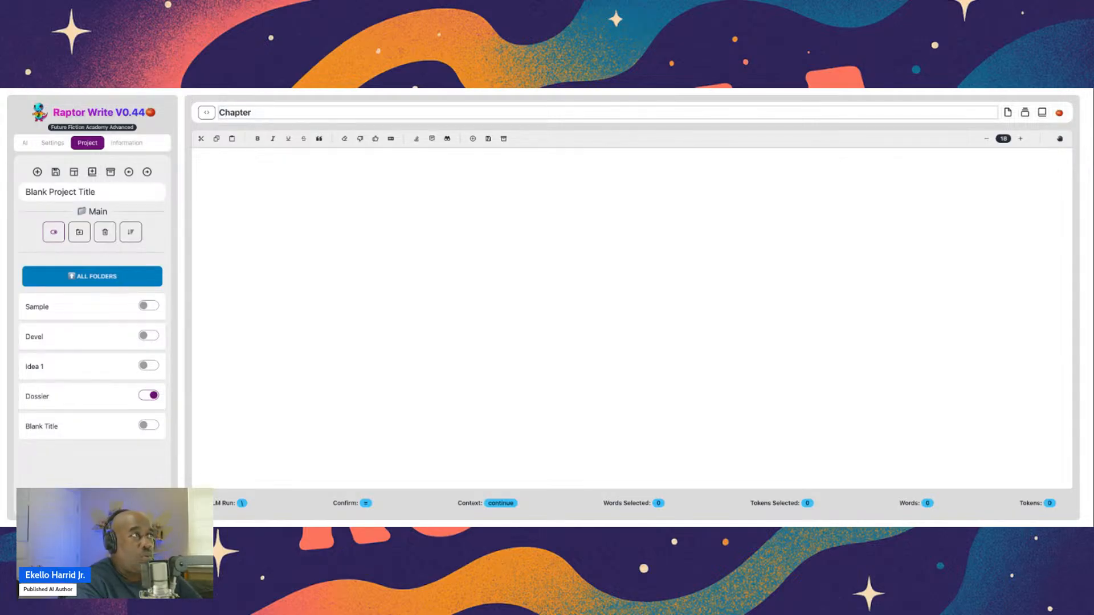
text( 1)
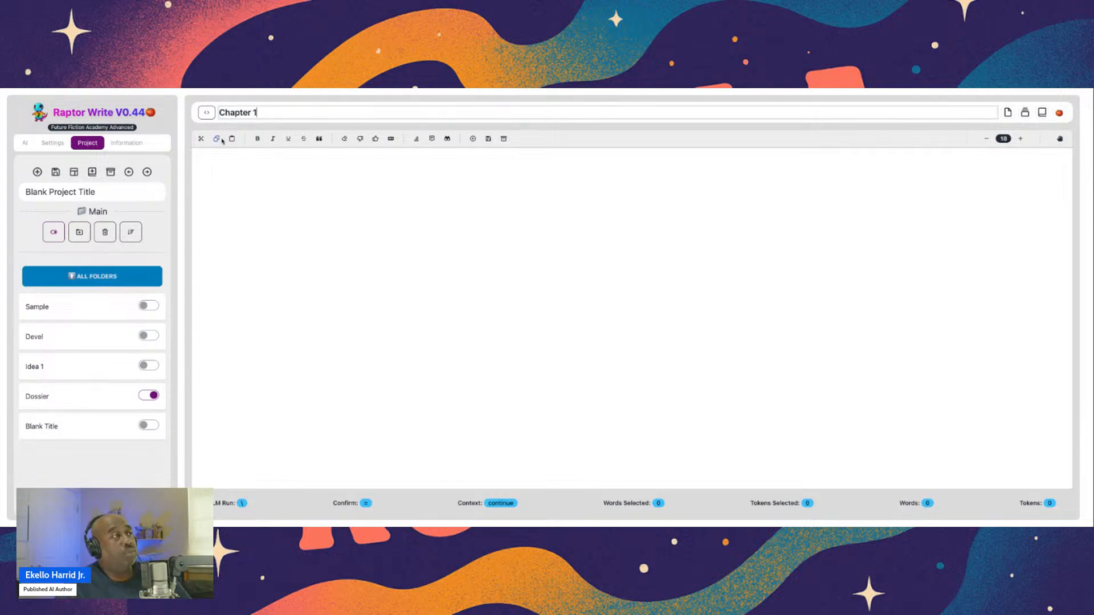
click(242, 159)
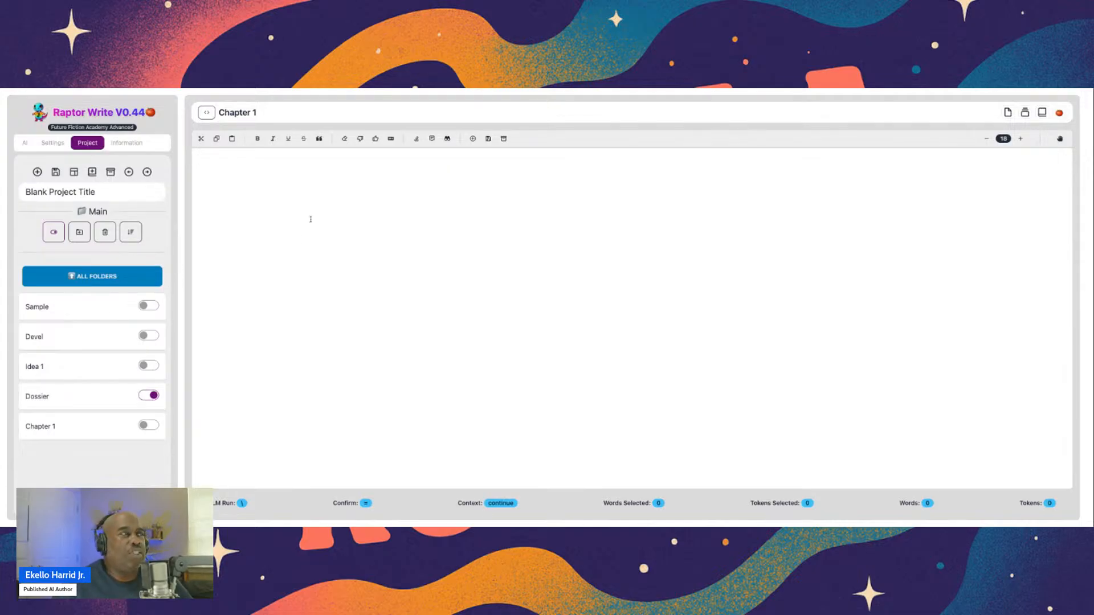
Rename the new document as "Outline"
click(206, 112)
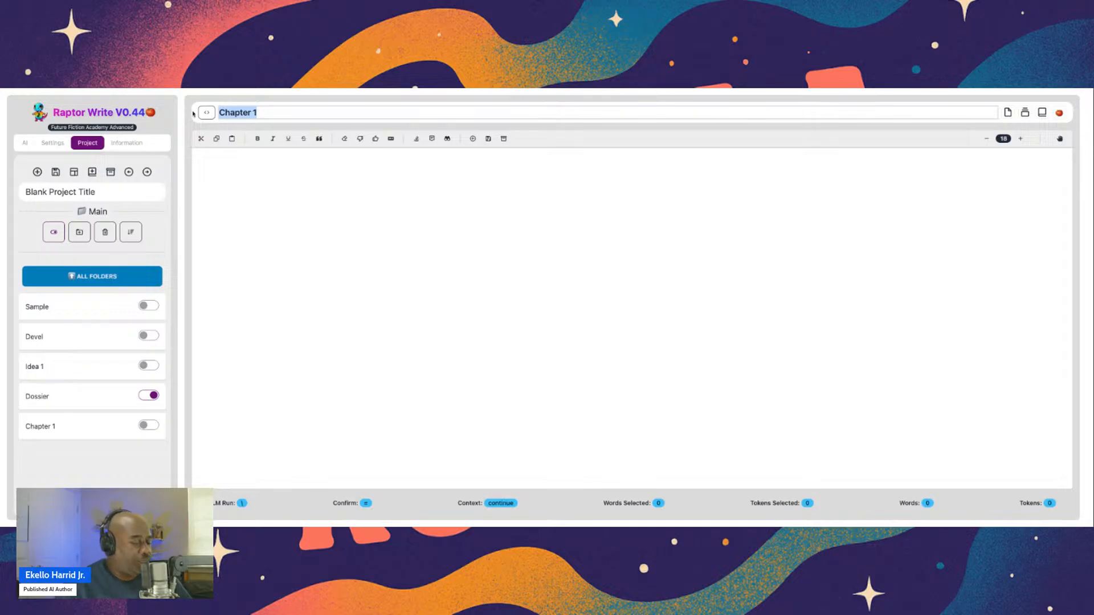
text(Outl)
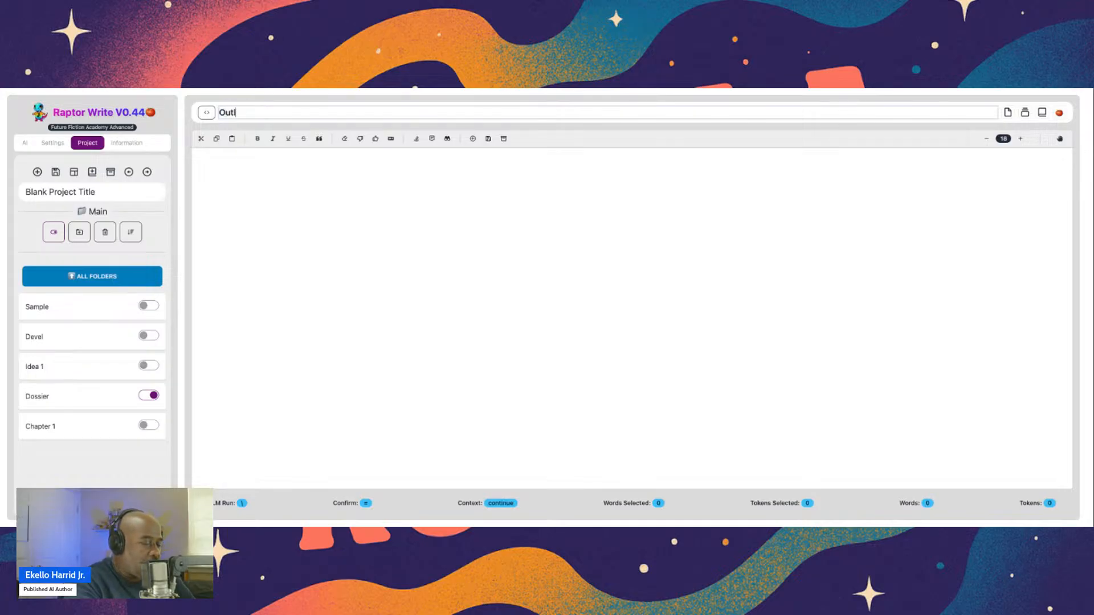
text(ine)
key(Return)
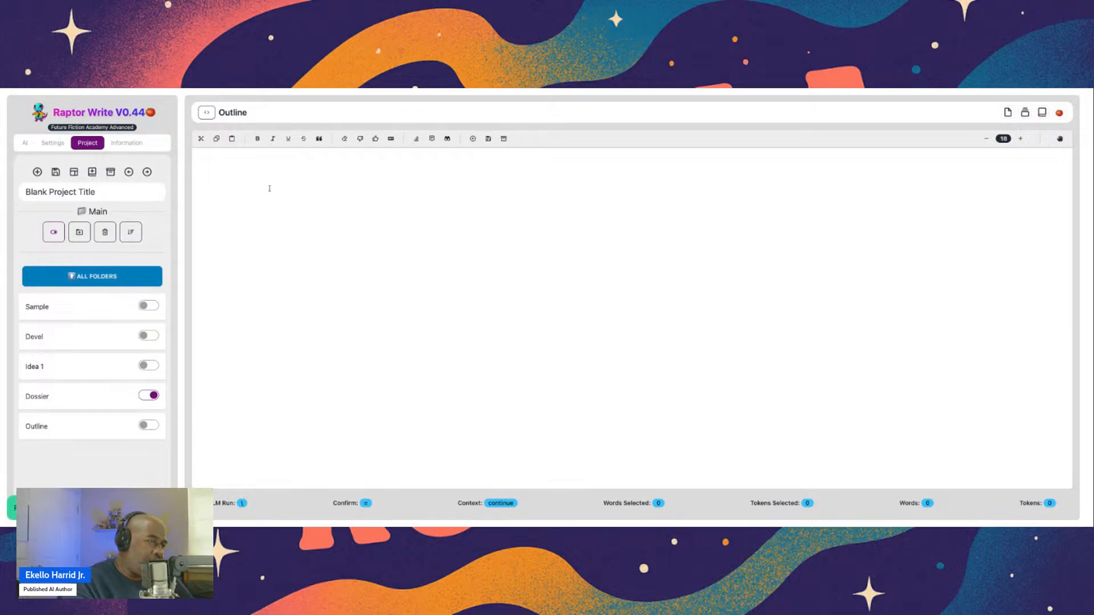
Write the instruction "Create an outline for a 12 chapter novella from the dossier." in the Outline document, followed by blank lines
click(270, 188)
text(Create an outline)
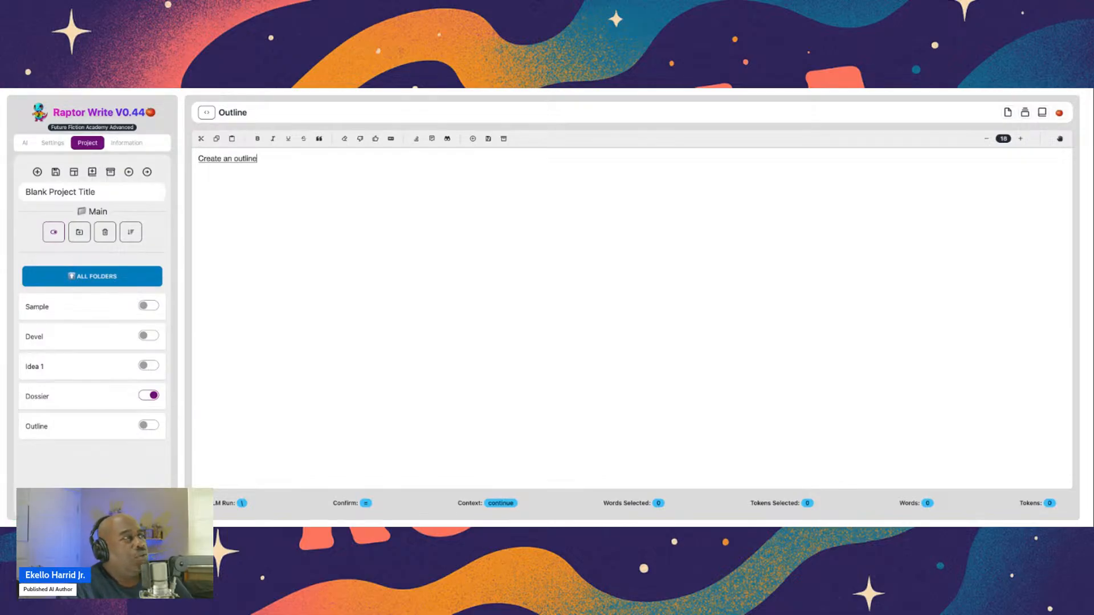
text( for a)
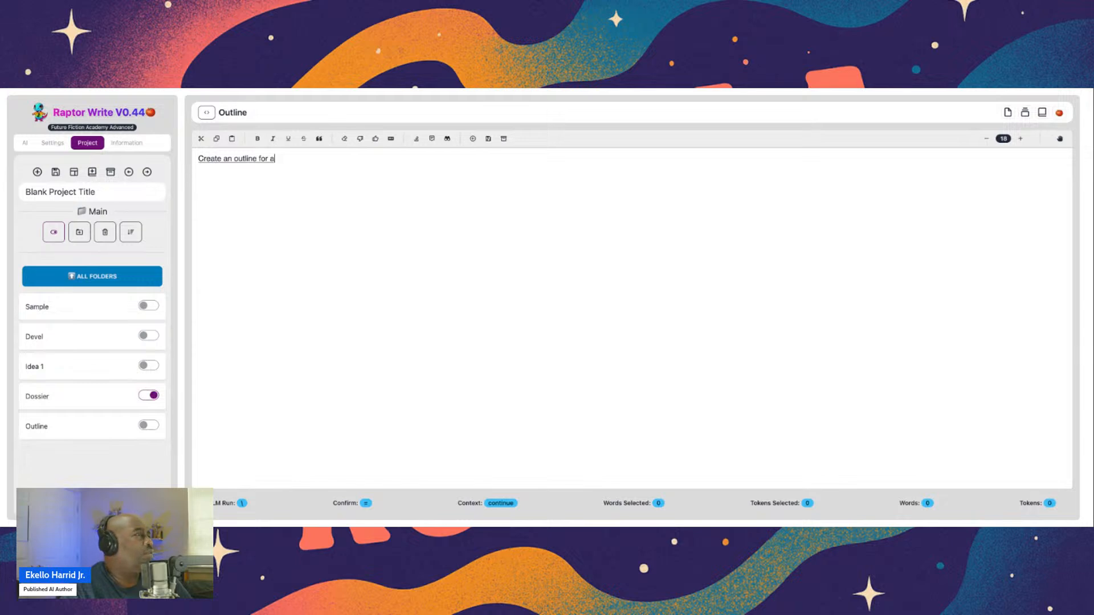
text( 12 chapter novella)
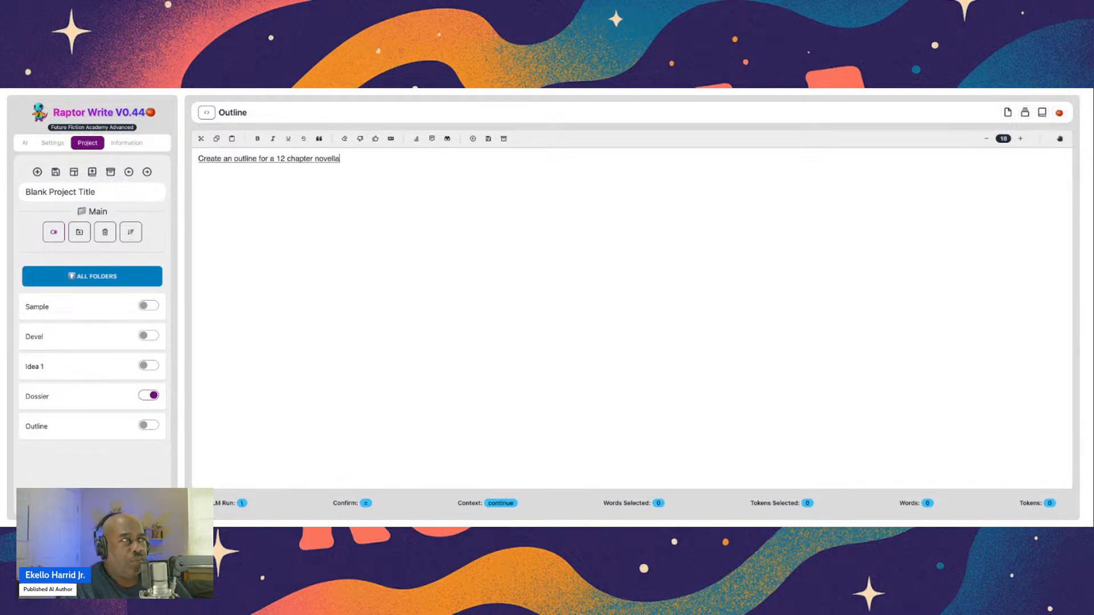
text( from the dossier)
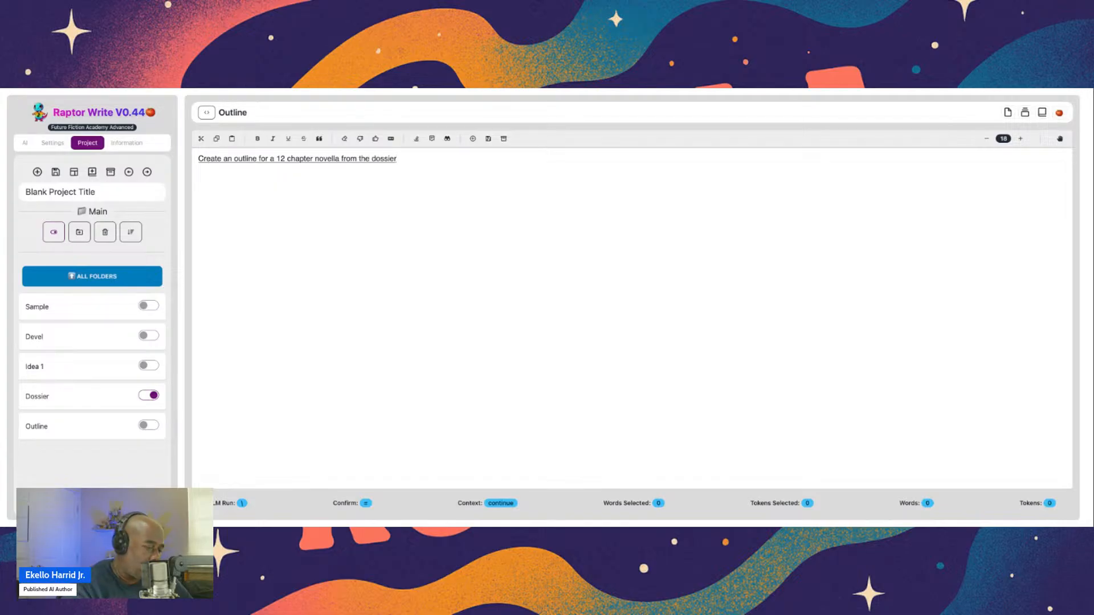
text(.)
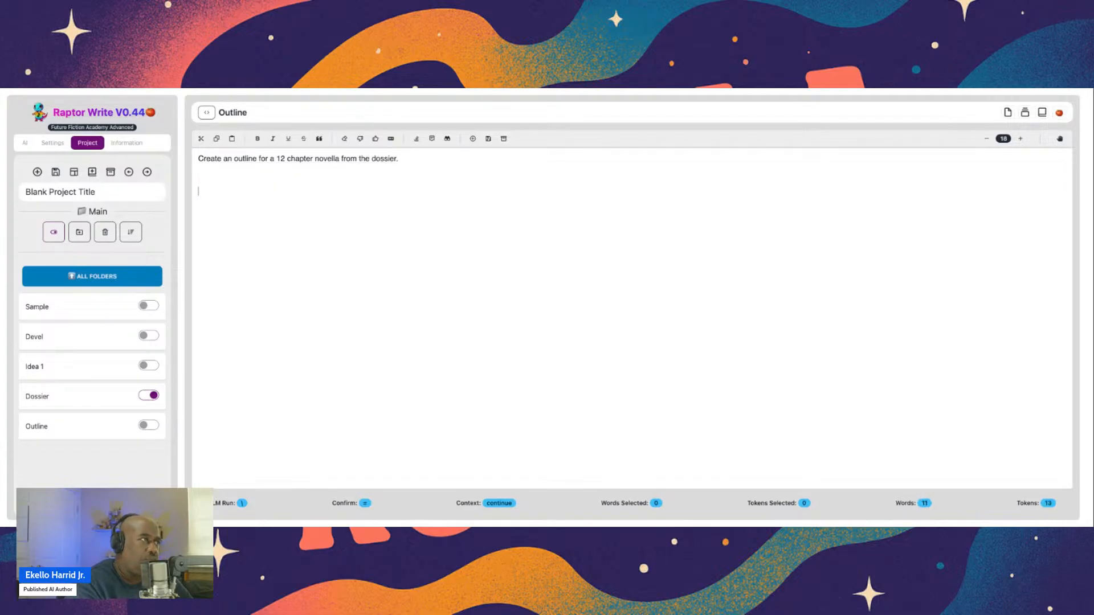
key(Return)
key(Return)
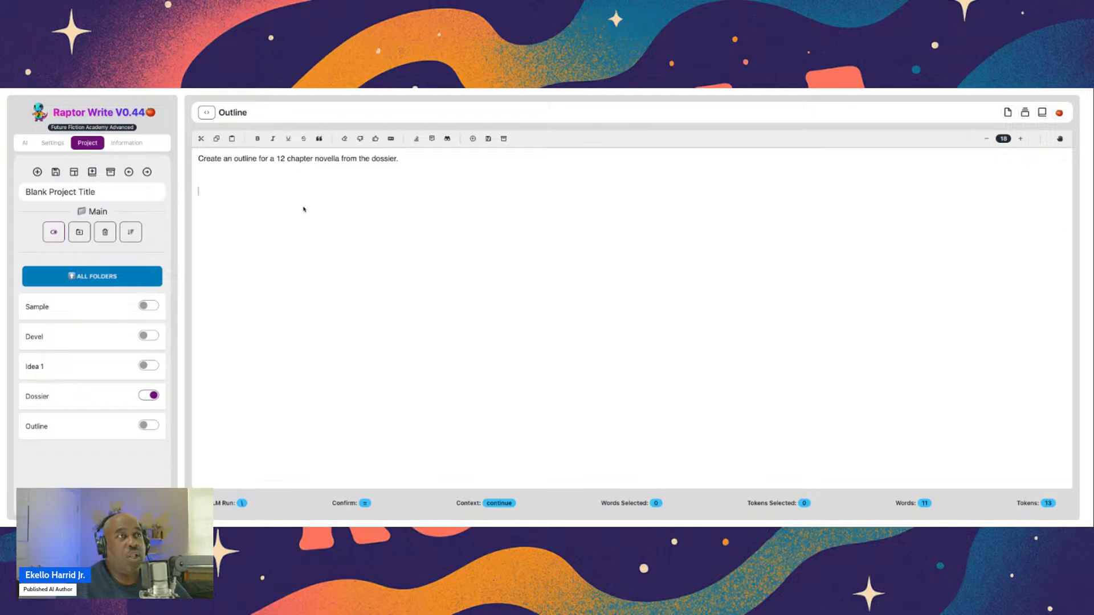
Check that the o1 model is selected, generate the novella outline below the instruction, and look through its chapters
click(25, 144)
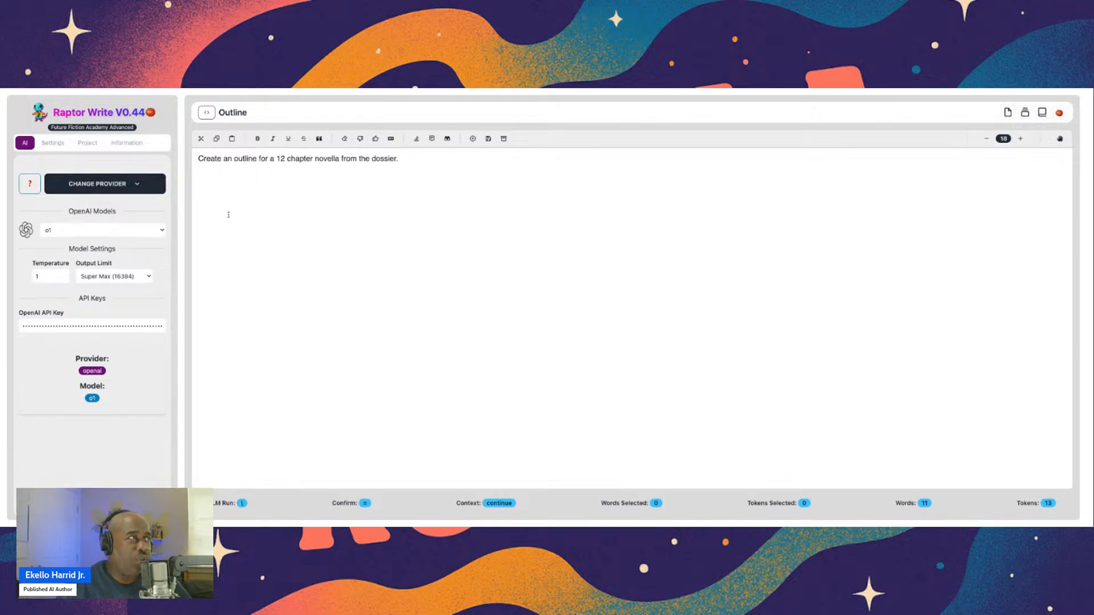
click(221, 193)
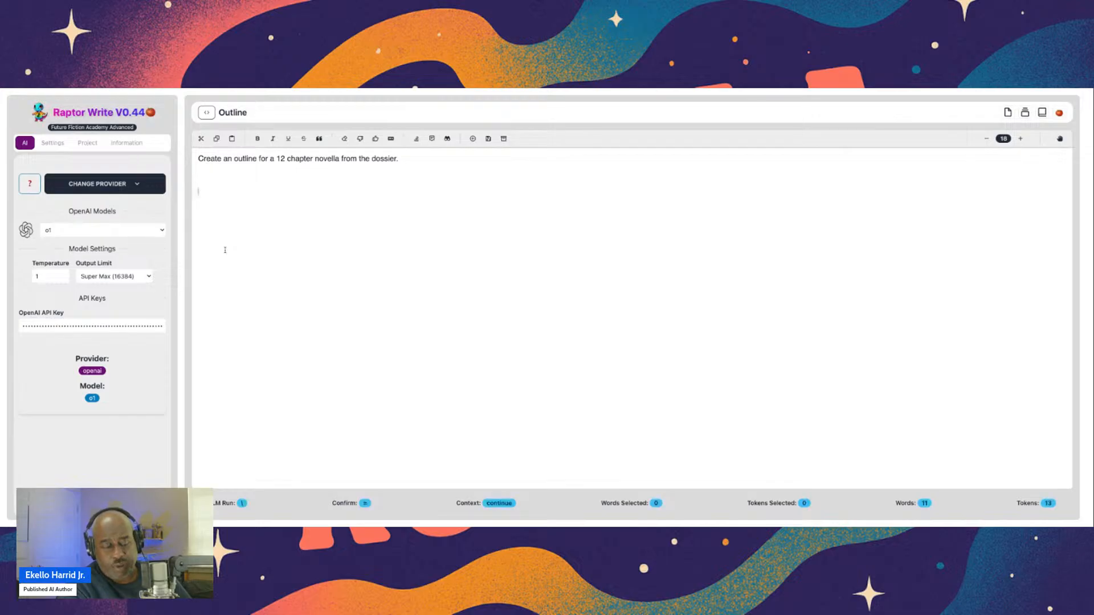
key(backslash)
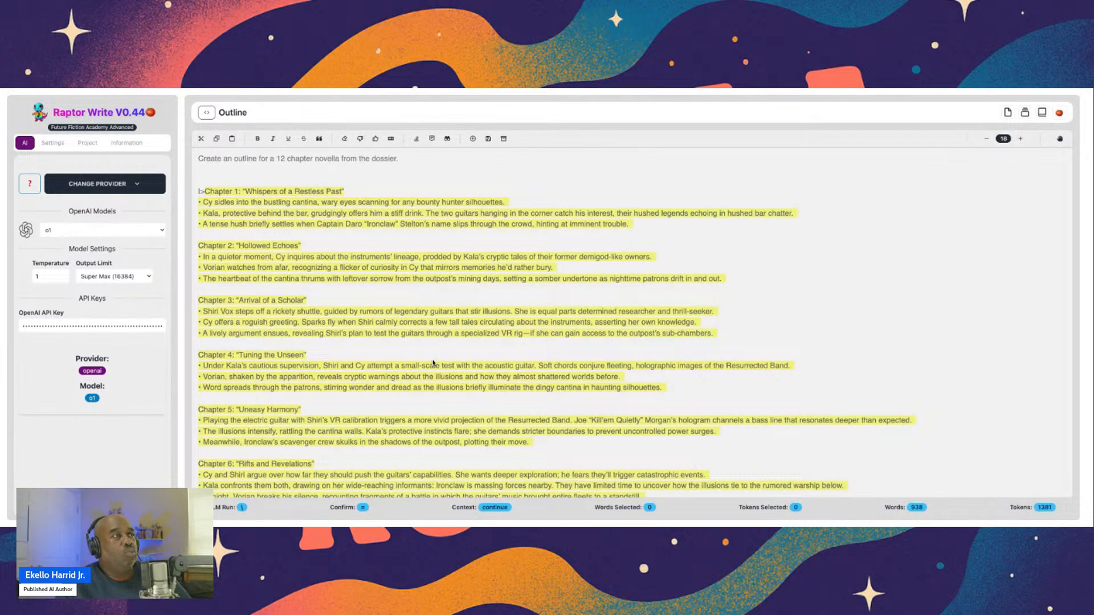
scroll(433, 363, down, 6)
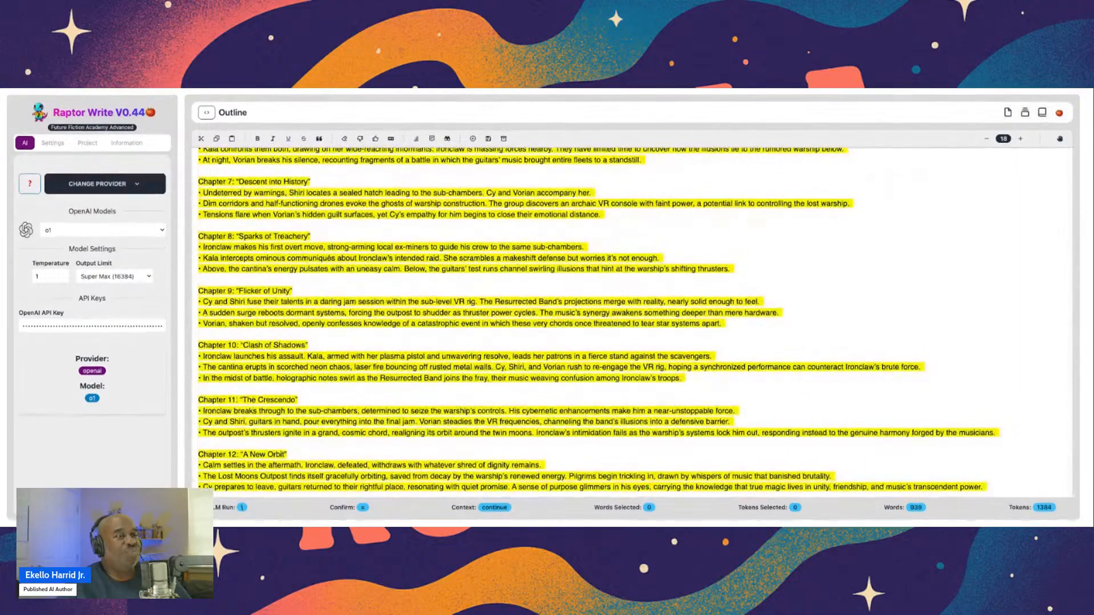
Accept the generated outline and start an AI revision of its text from Chapter 1 through Chapter 12, leaving out the instruction line
click(375, 140)
scroll(416, 299, down, 6)
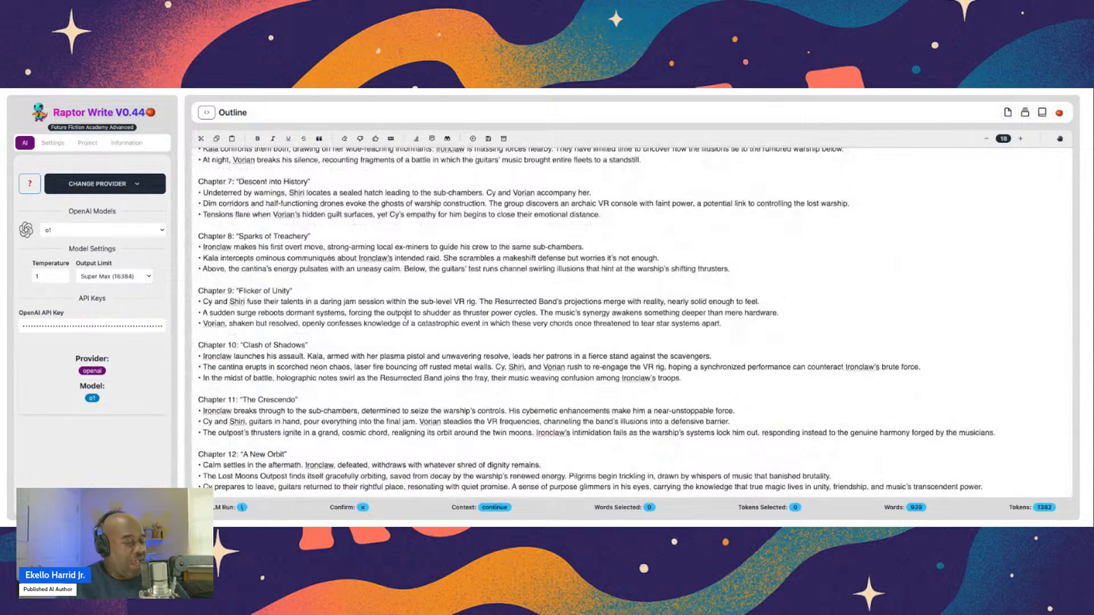
key(ctrl+a)
scroll(407, 314, up, 6)
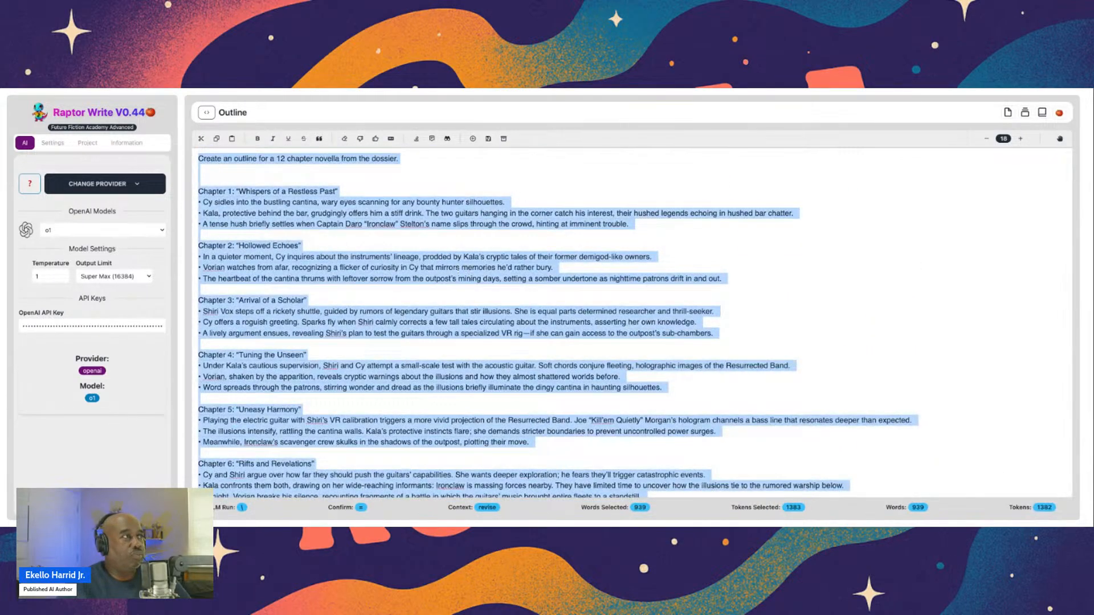
click(328, 174)
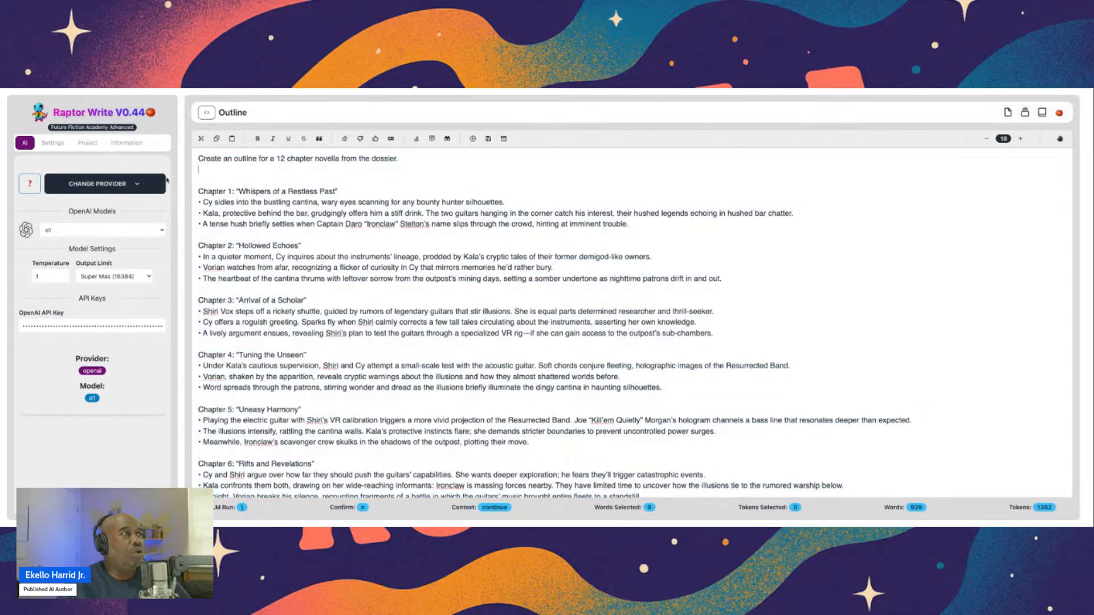
drag(199, 192, 1052, 485)
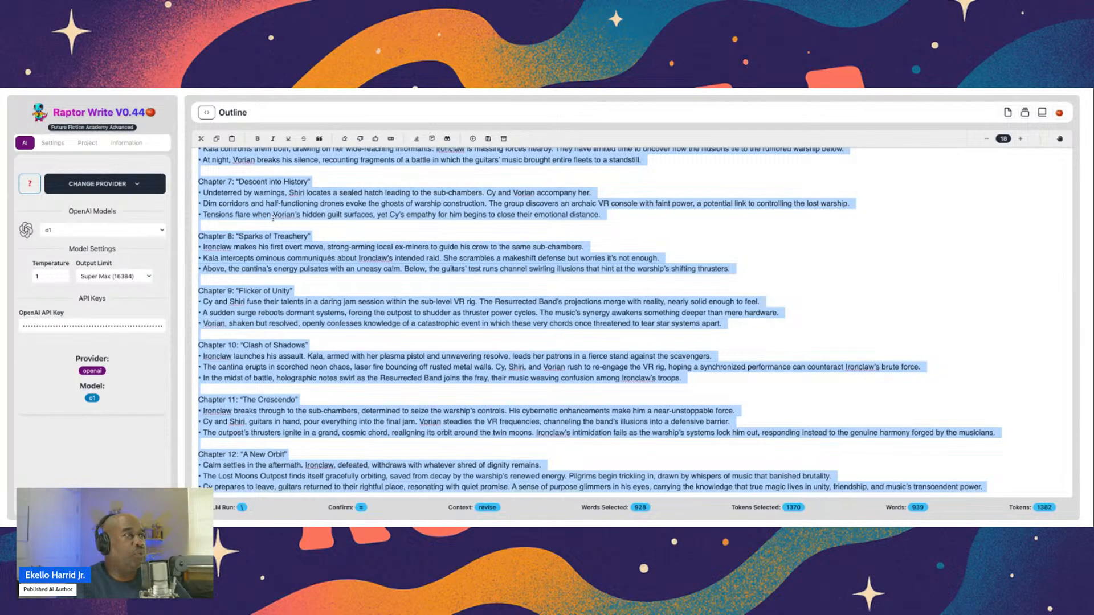
right_click(287, 204)
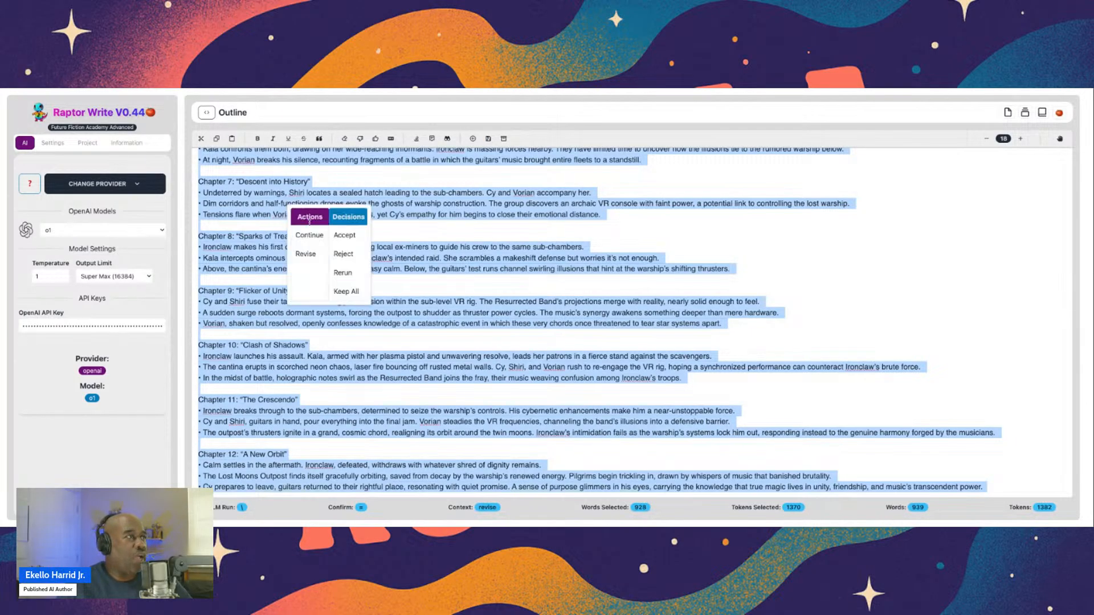
click(312, 251)
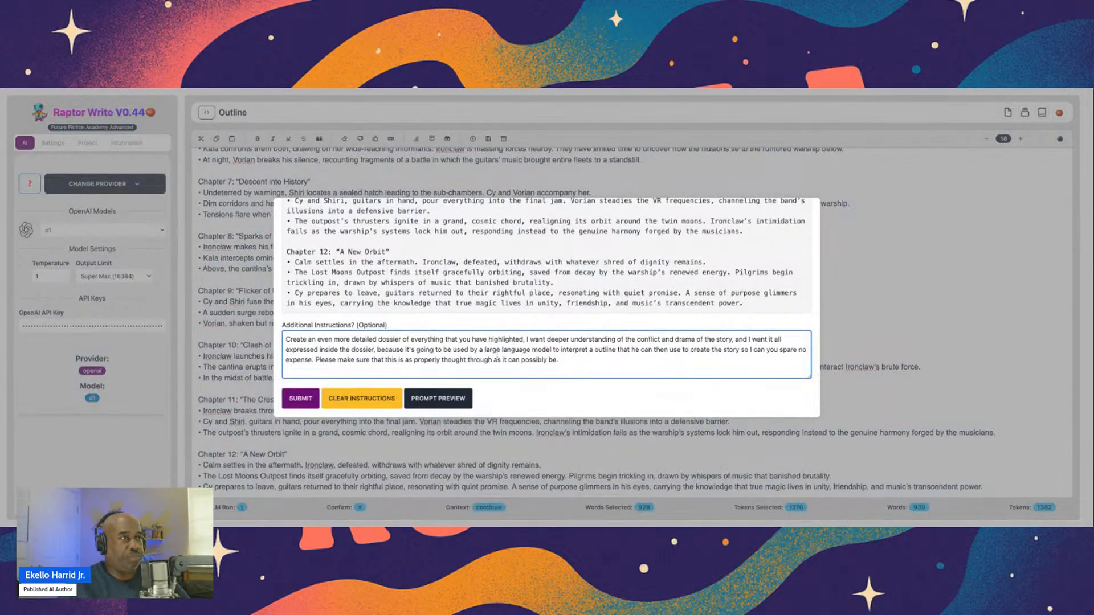
Replace the revision's additional instructions with "Create a outlined that completely fills in all aspects of the story"
drag(585, 362, 234, 331)
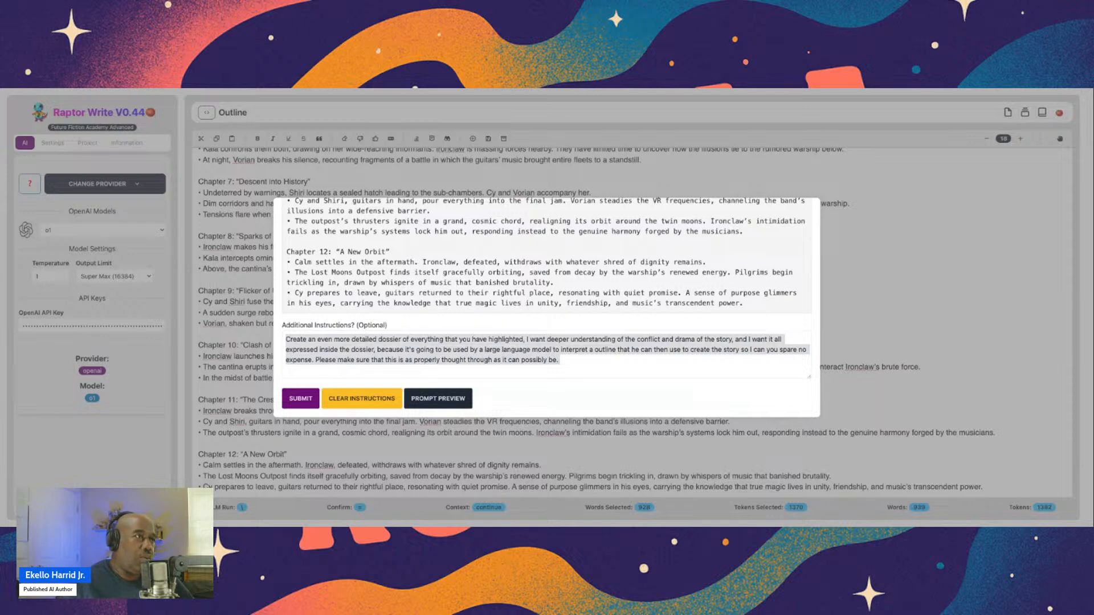
click(246, 348)
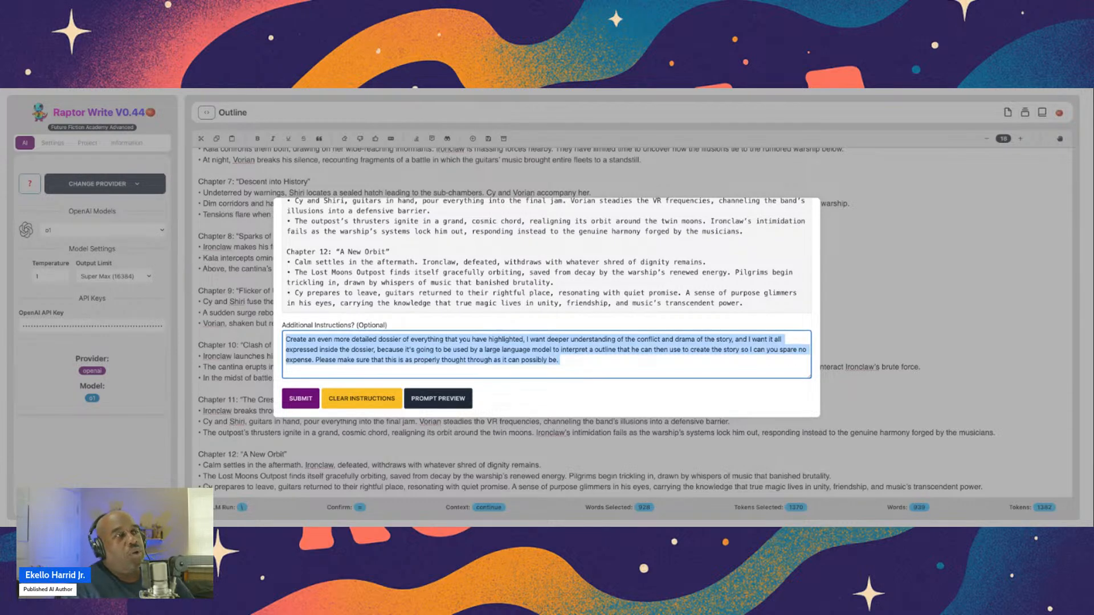
text(Create a)
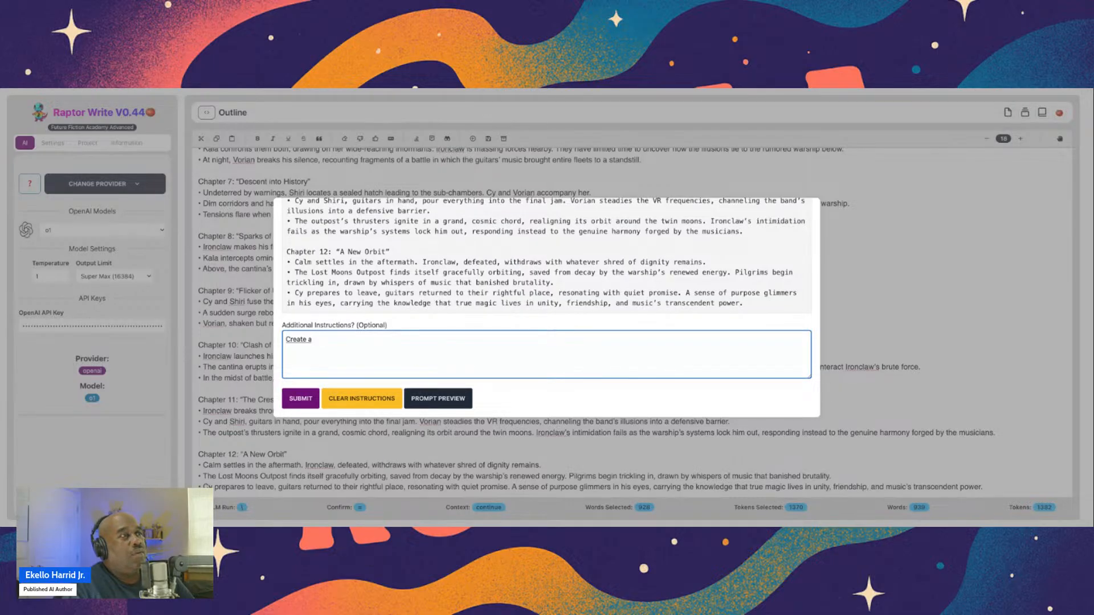
text( outlined)
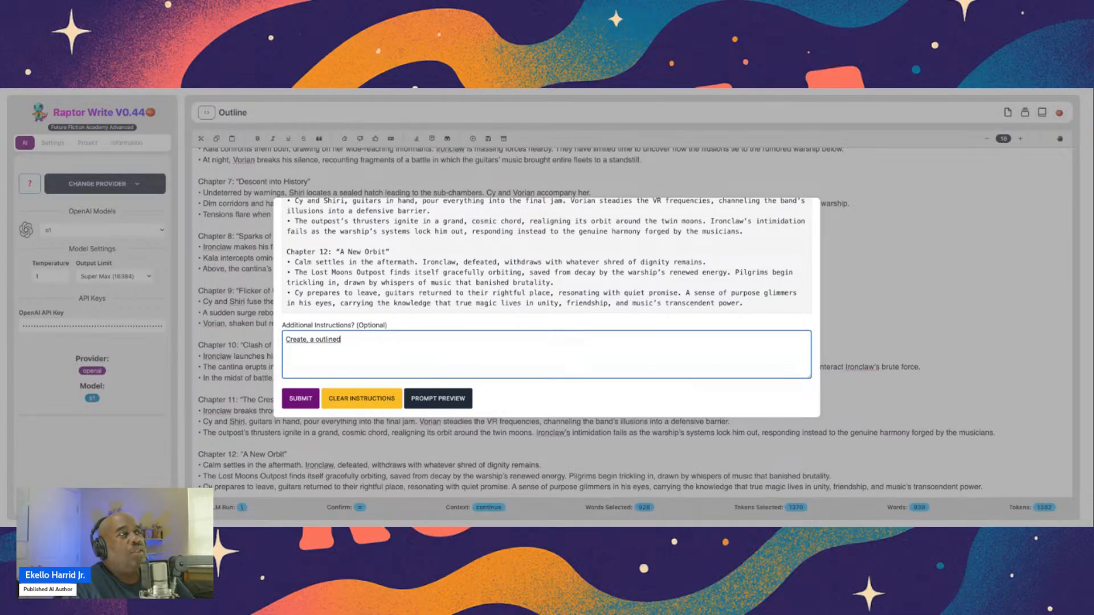
text( that complete)
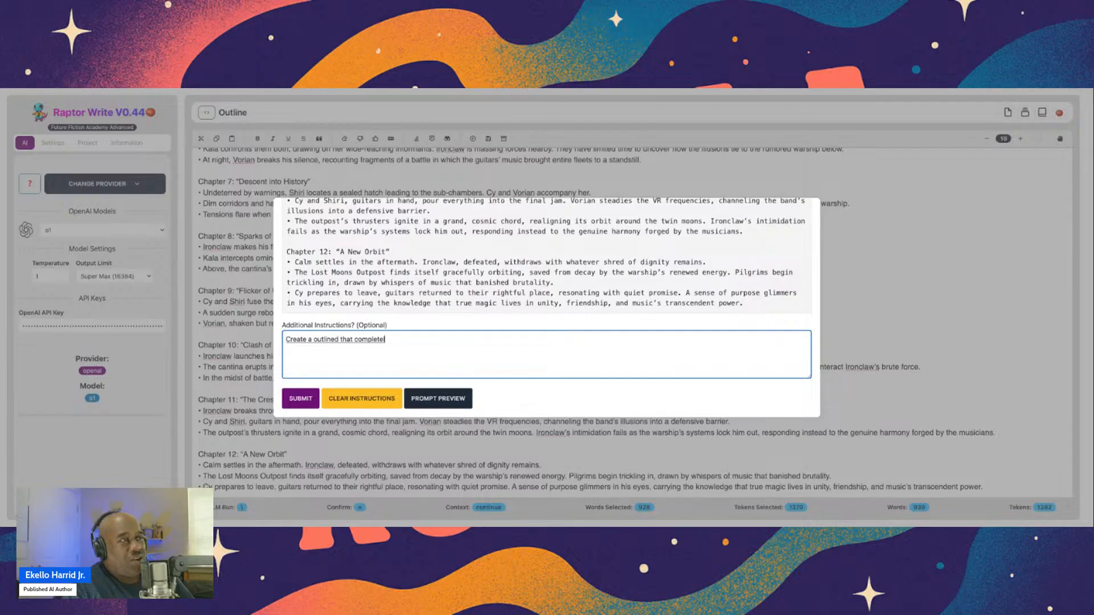
text(ly fills in all aspects of the story)
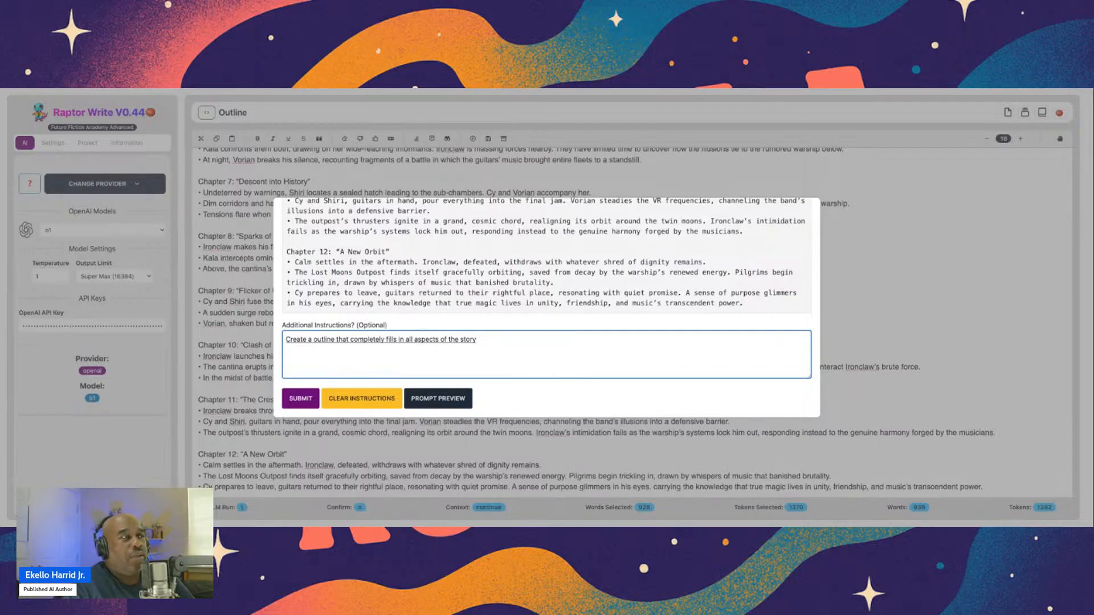
Continue the instructions with ", and it needs to be based on this outline that you were presented with it needs to be incredibly well thought through"
text(, and it needs to be based on this outline that you were presented with it needs to be)
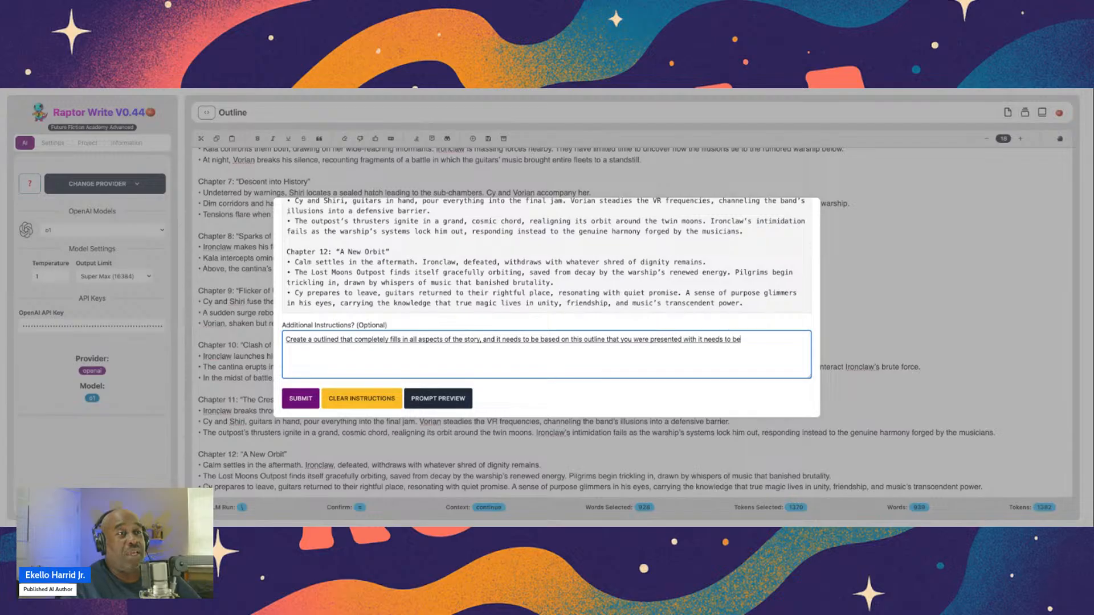
text( incredibly)
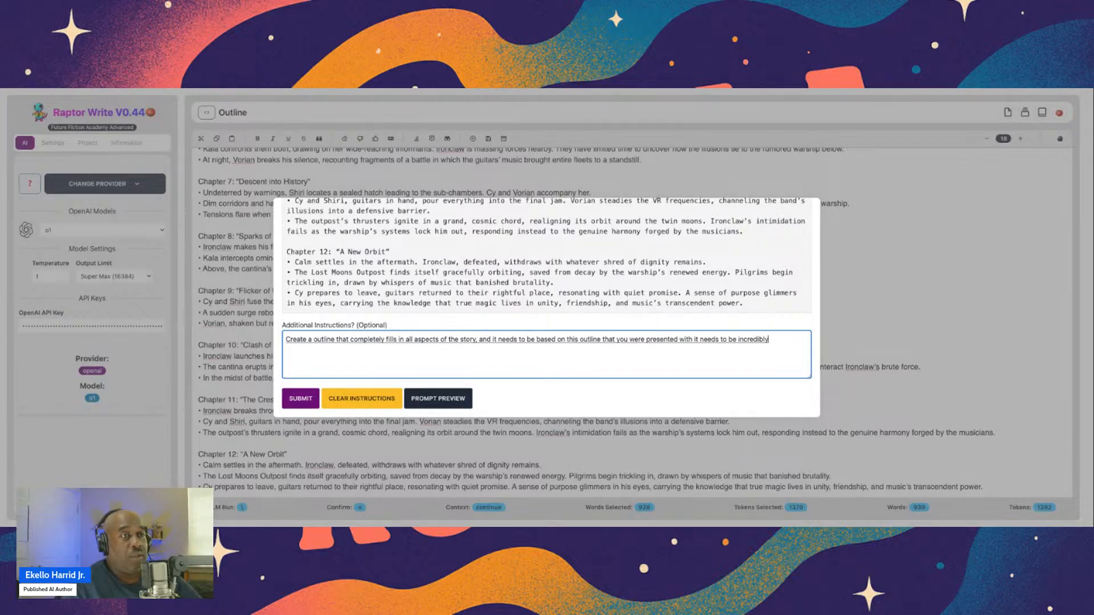
text( well)
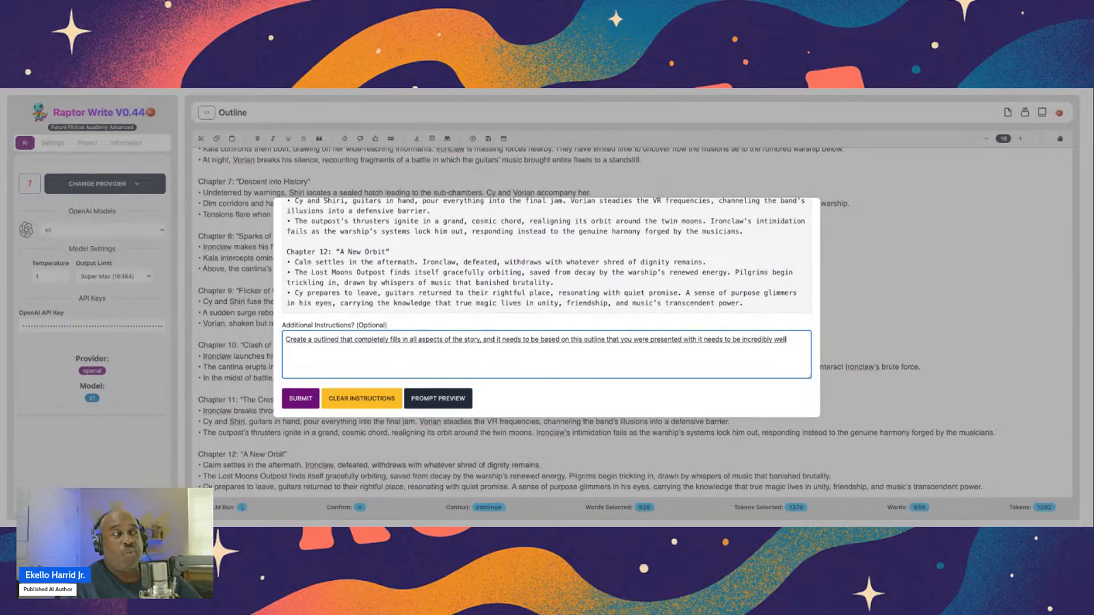
text( thought through, and)
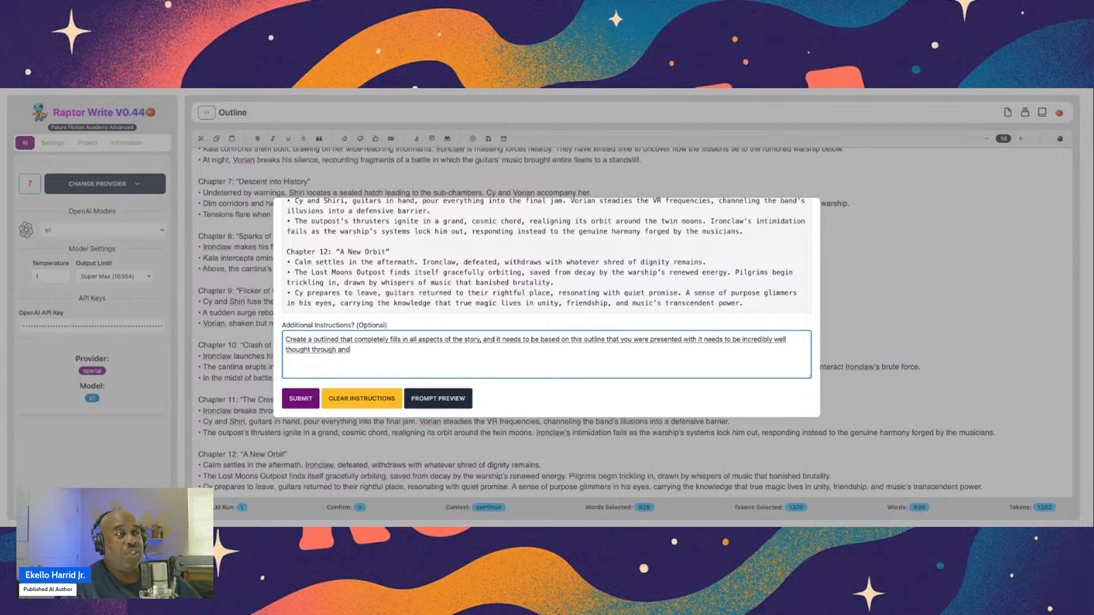
Add to the instructions "each scene needs to have a climax and a wee bit of a resolution in the middle of each one of the chapters"
text( each scene needs to have)
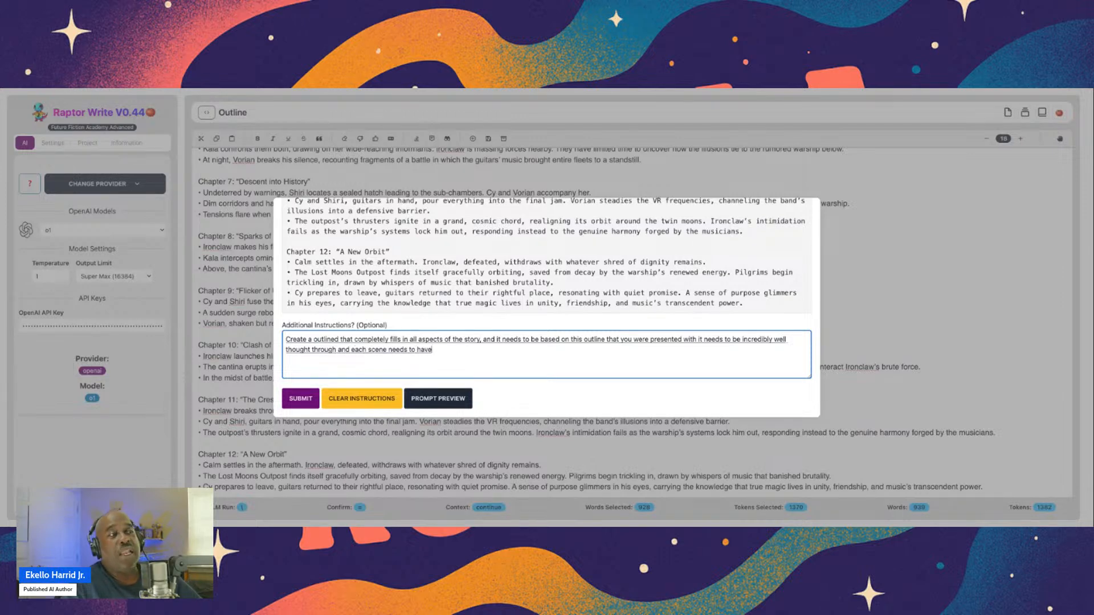
text( a climax)
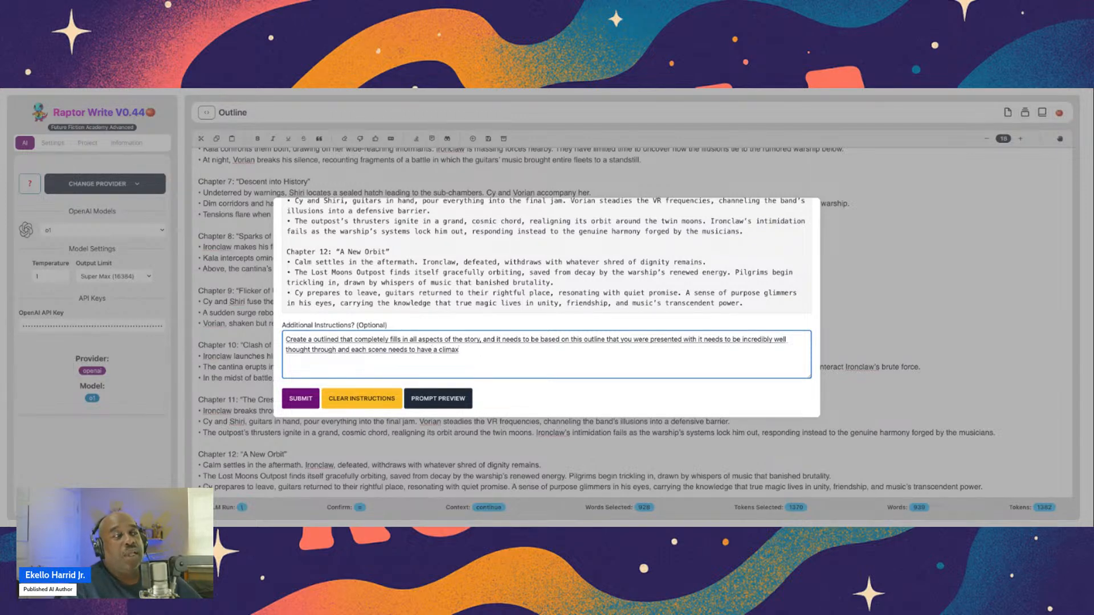
text( and)
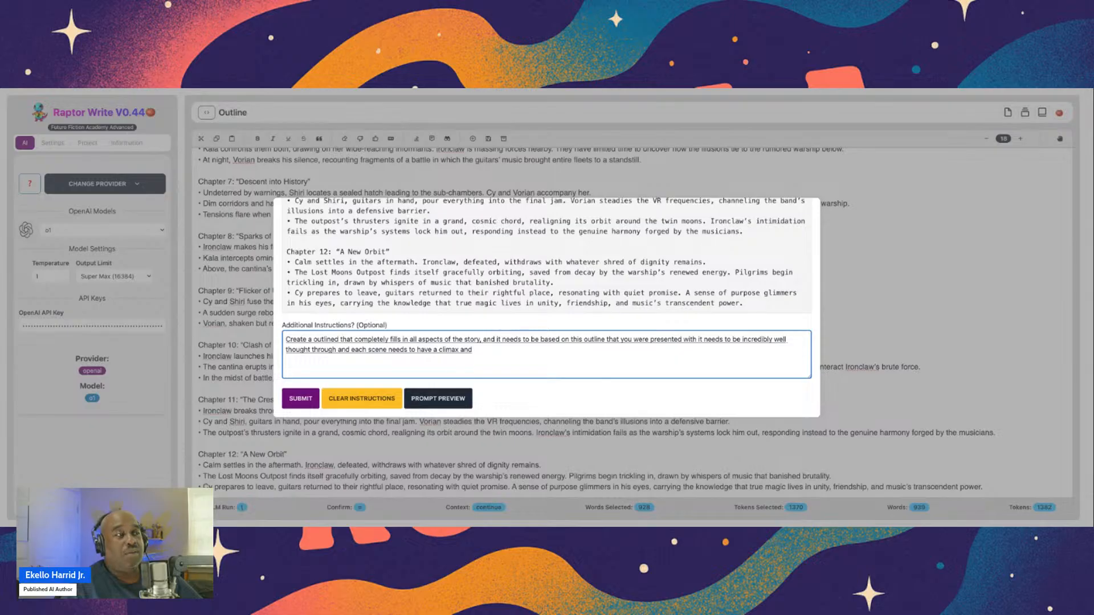
text( a wee bit of)
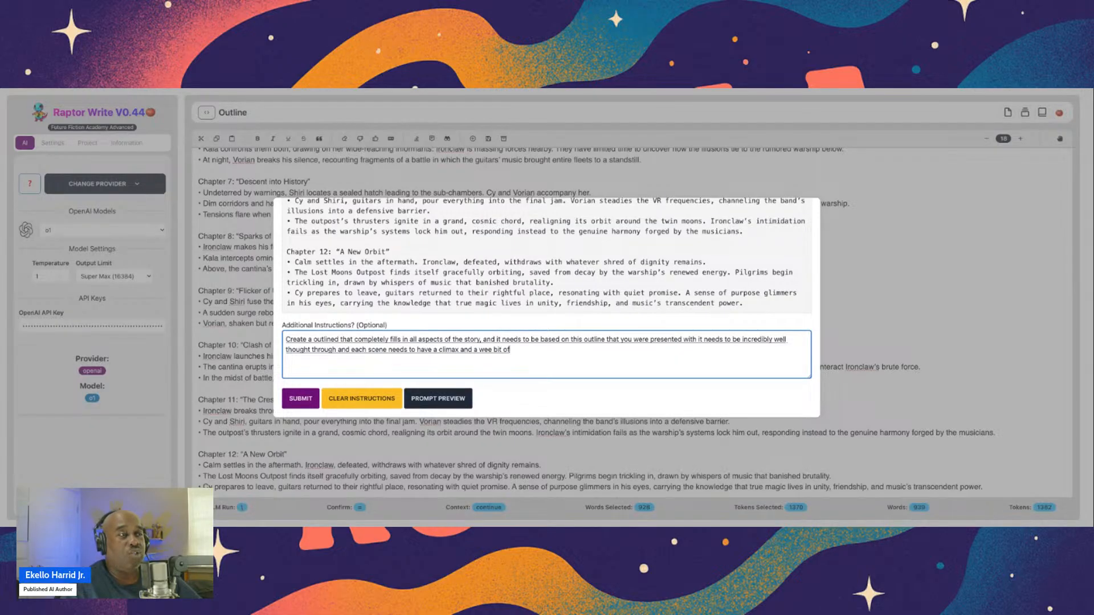
text( a resolution in the middle of)
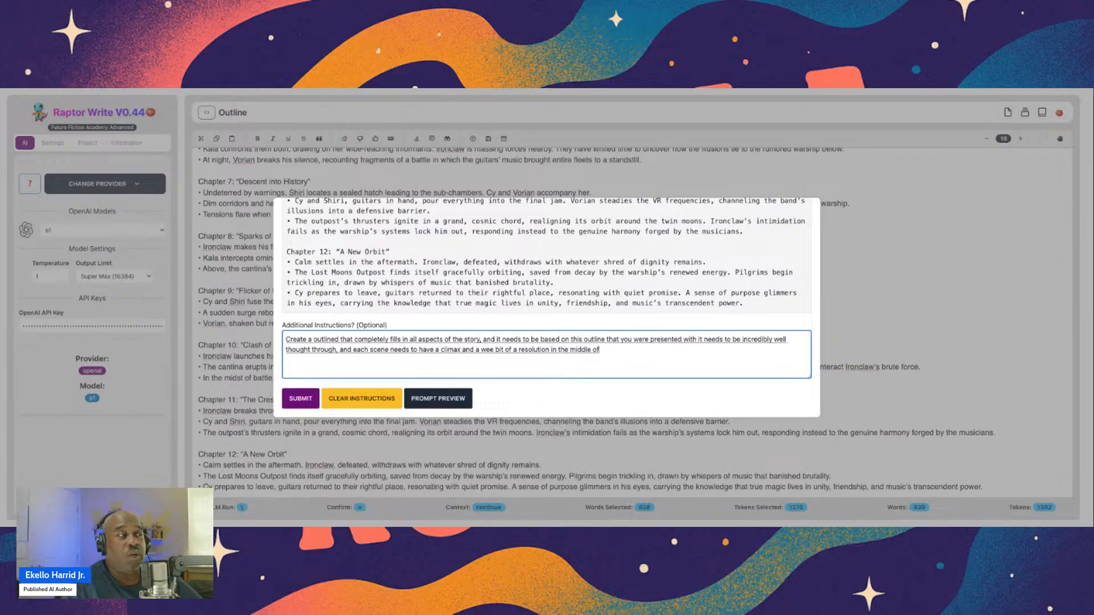
text( each one of the chapters, but i)
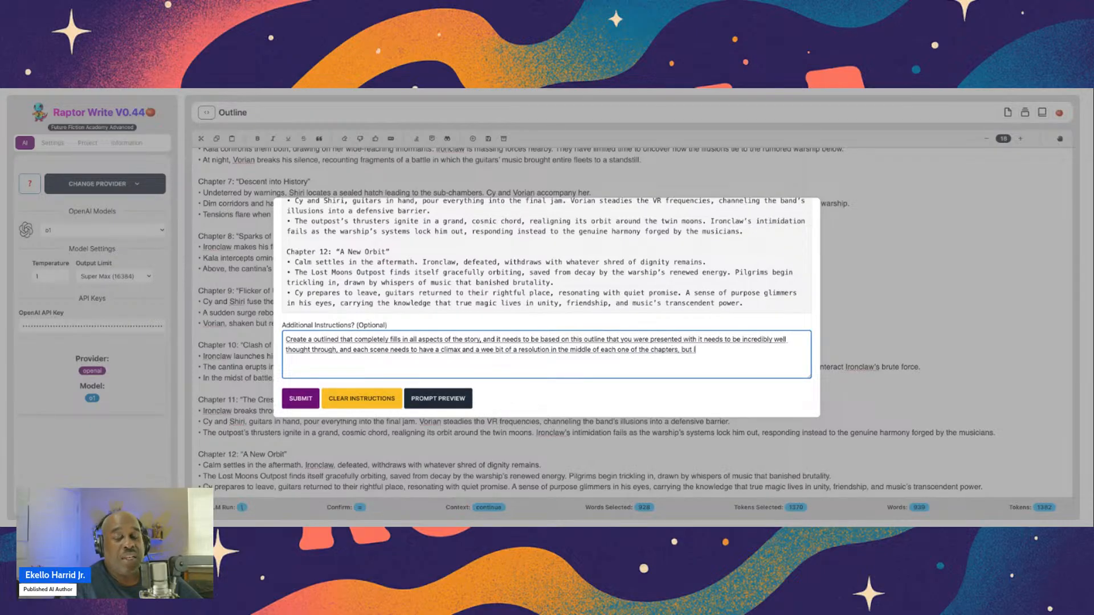
Extend the instructions with "it needs to be cliffhanger E from one Chapter to the next chapter to the next"
text(t needs to be)
text( cliffhanger E from one Chapter to the next)
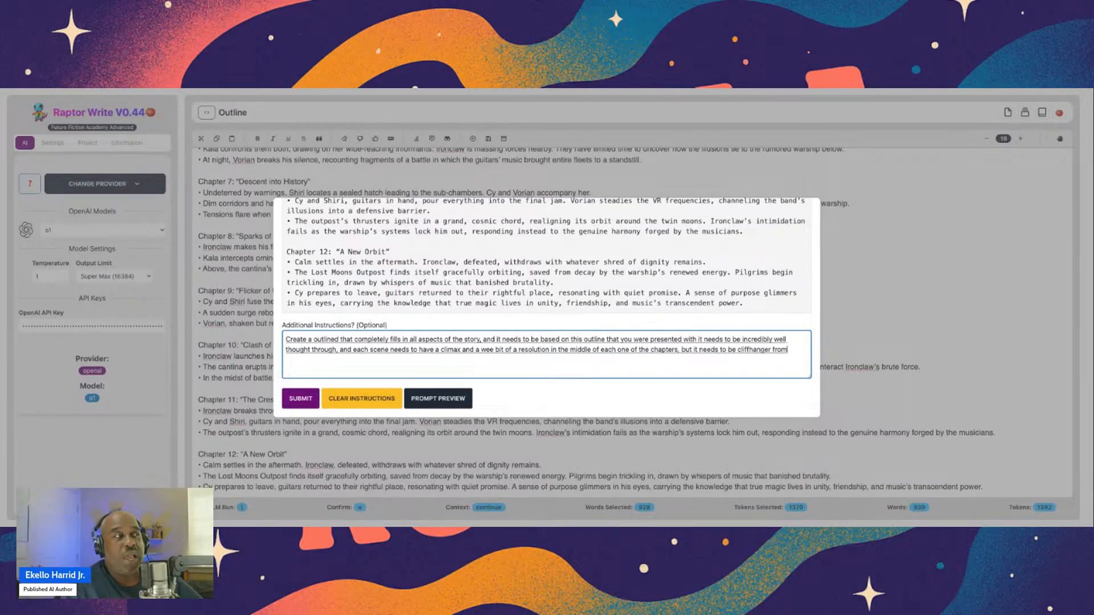
text( chapter to the next chapter to the)
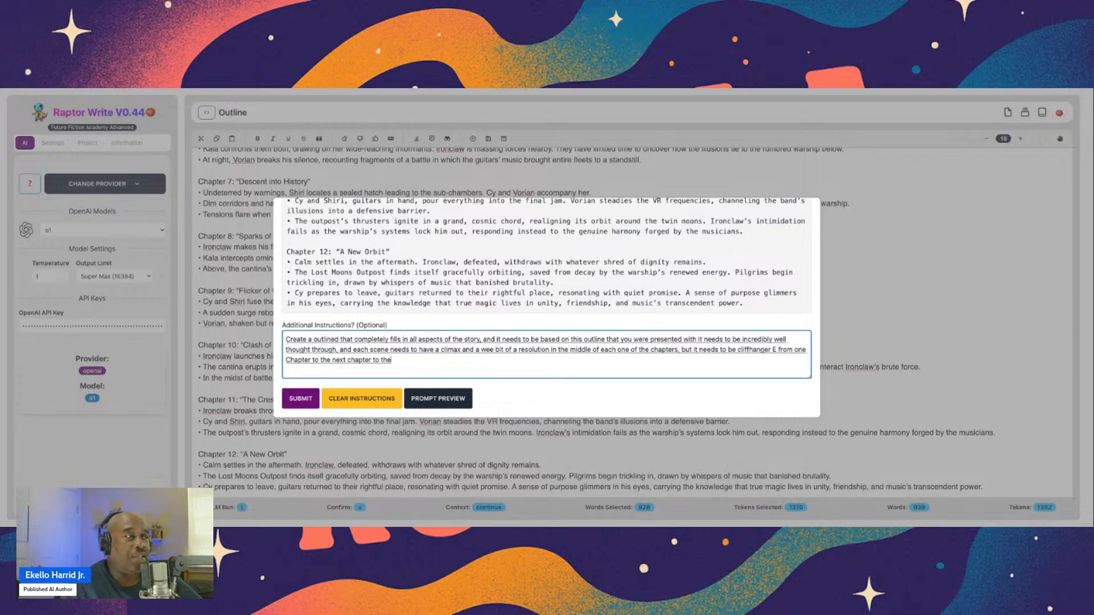
Finish the instructions with "until the end, when it is a complete story, and there is no cliffhanger."
text( until the end, when it is a)
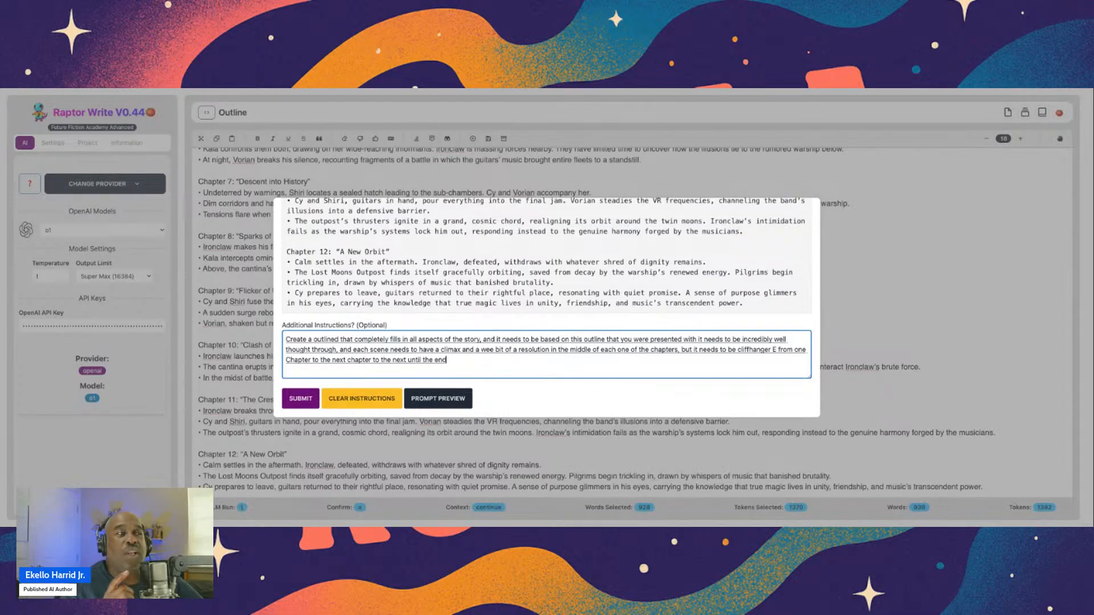
text(complete)
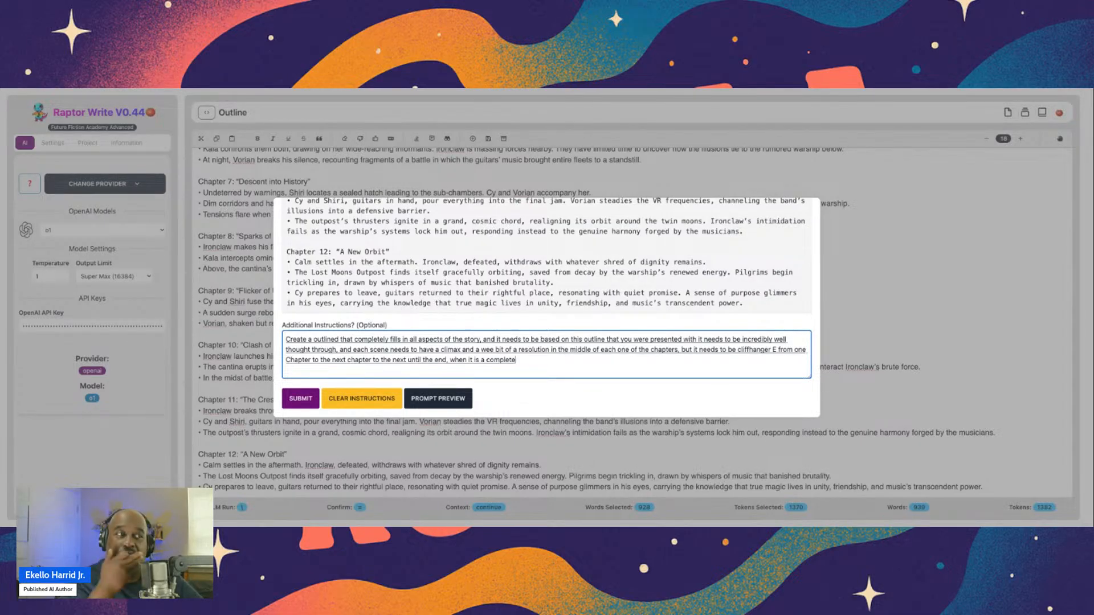
text( story, and there is no cliffhanger)
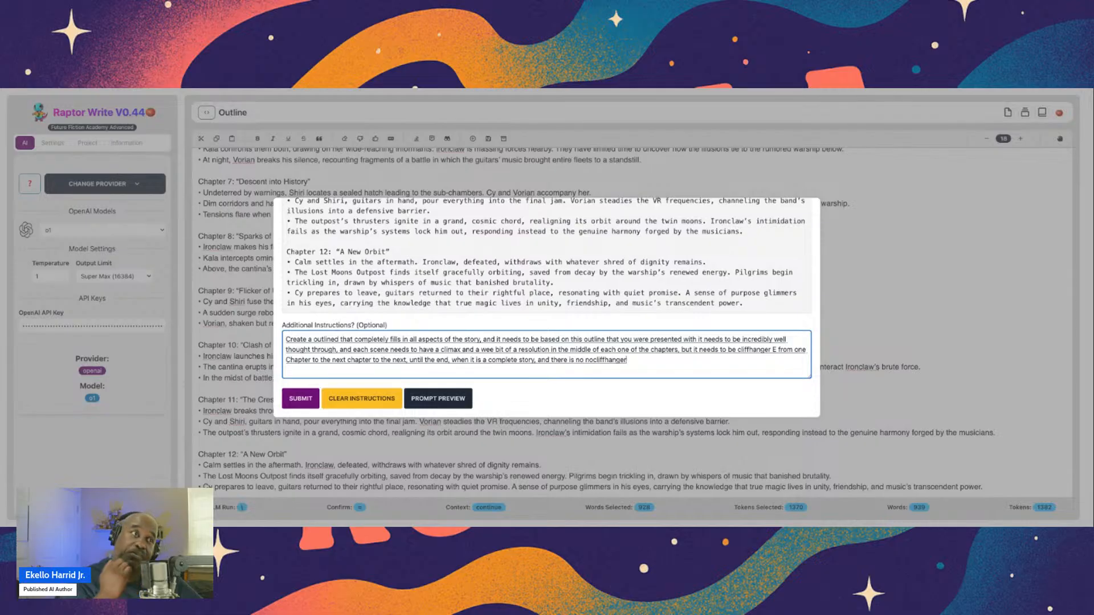
text(.)
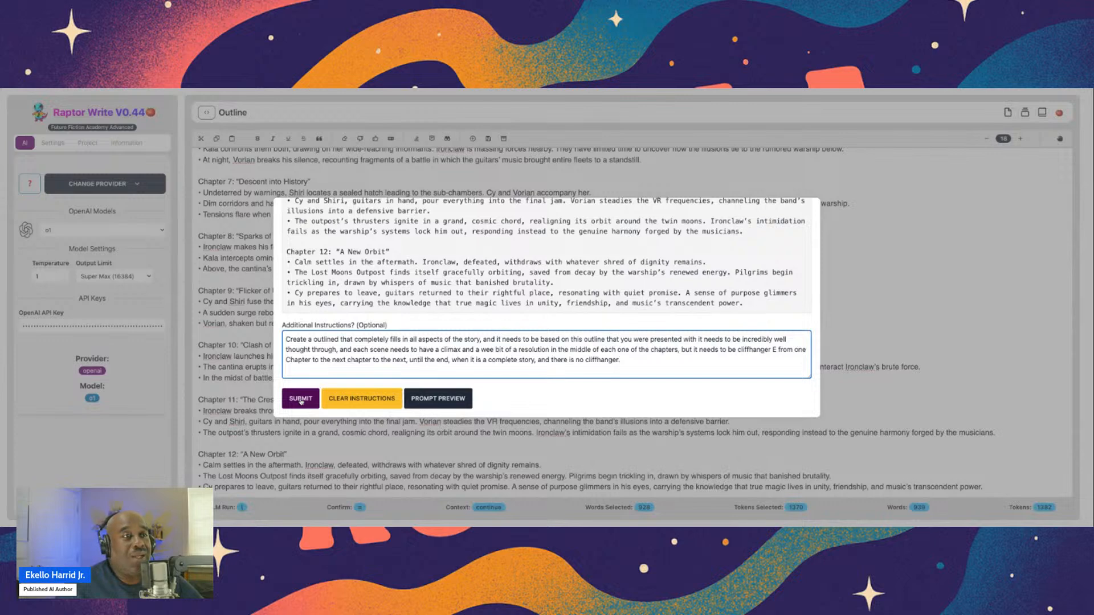
Submit the revision request, look through the rewritten chapters, and accept the revised outline
click(300, 401)
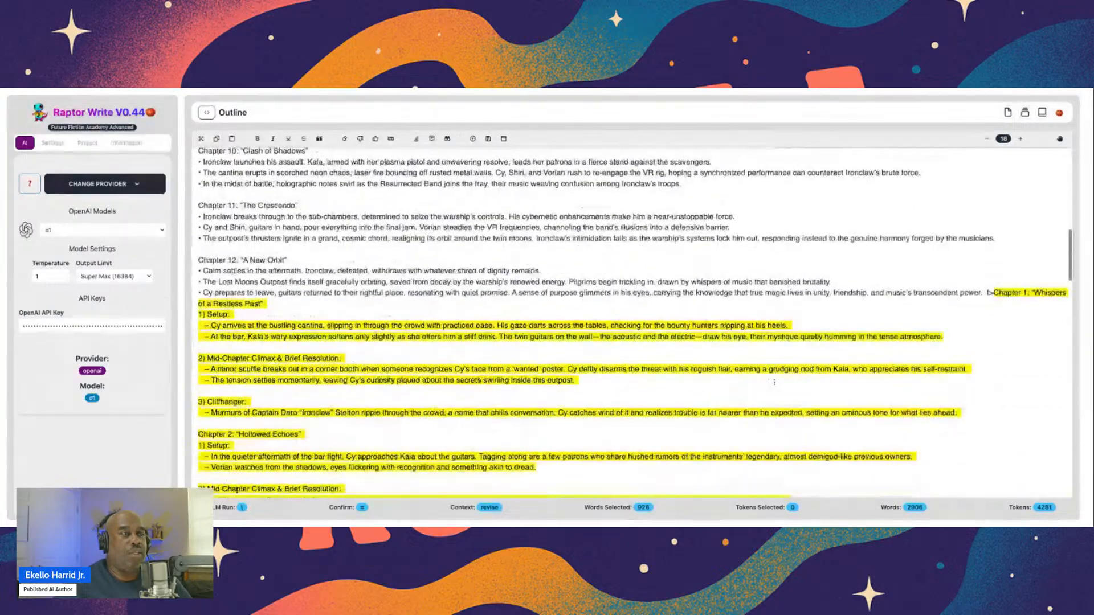
scroll(774, 385, down, 7)
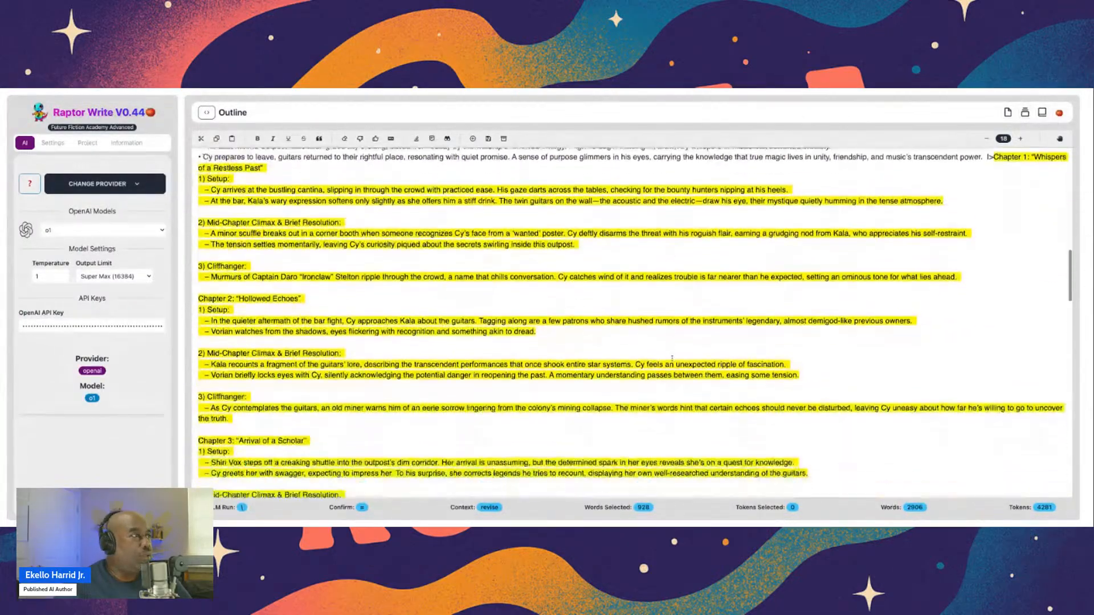
scroll(672, 357, down, 6)
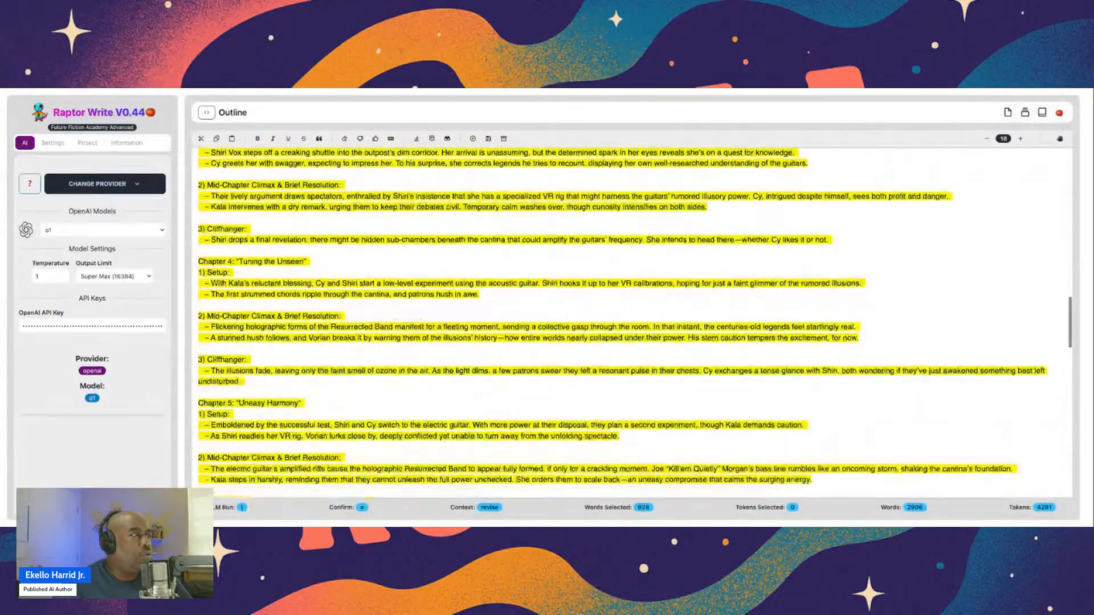
scroll(635, 323, down, 15)
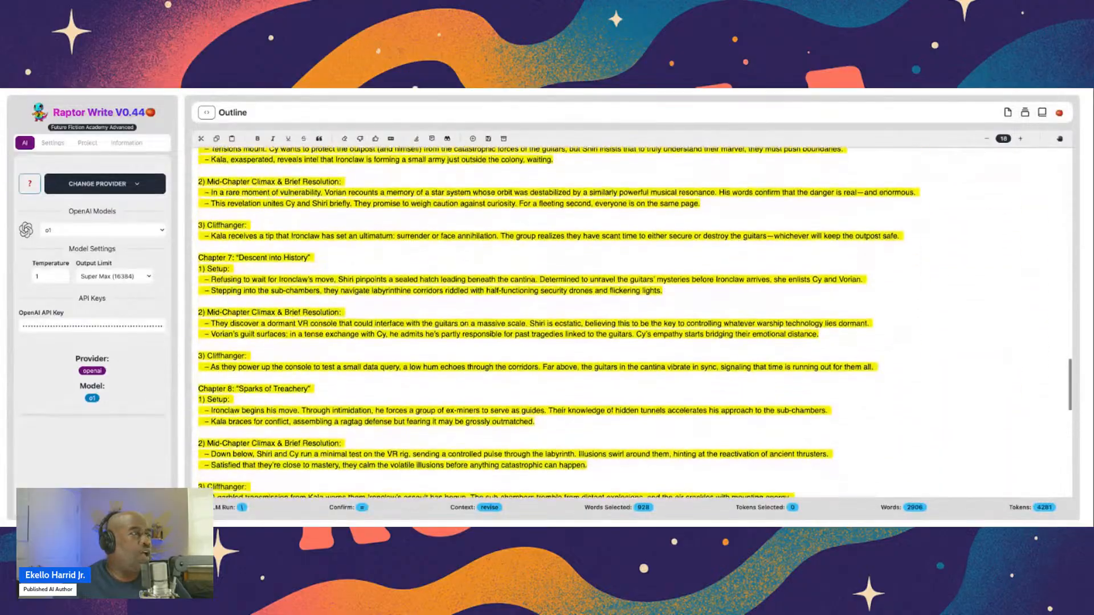
scroll(631, 323, down, 7)
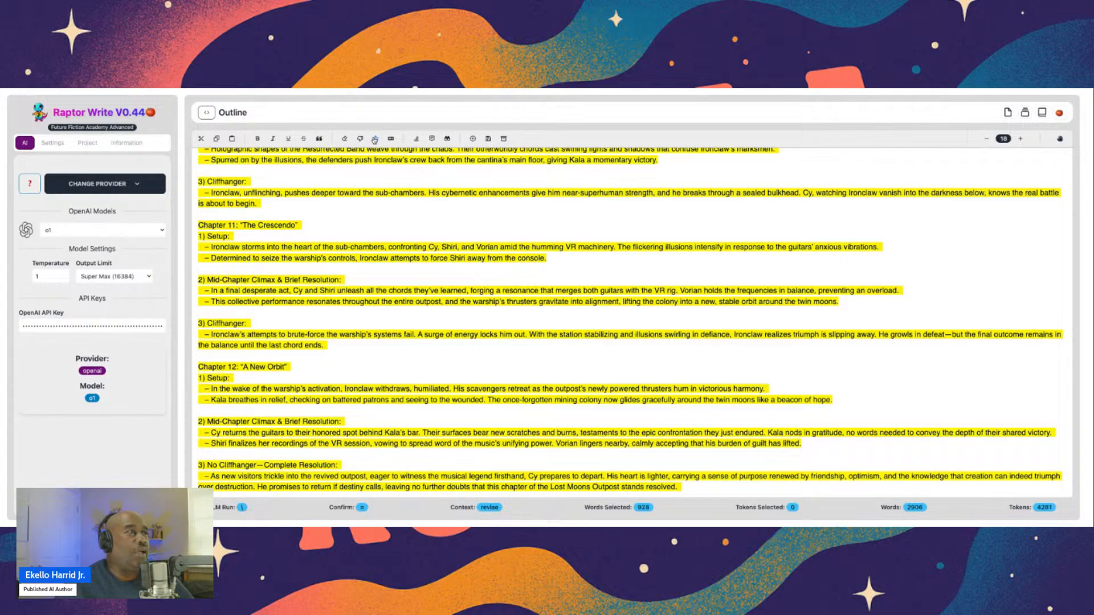
click(375, 139)
Cut the line "Create an outline for a 12 chapter novella from the dossier." and the blank lines above Chapter 1
scroll(420, 288, up, 10)
scroll(420, 287, up, 15)
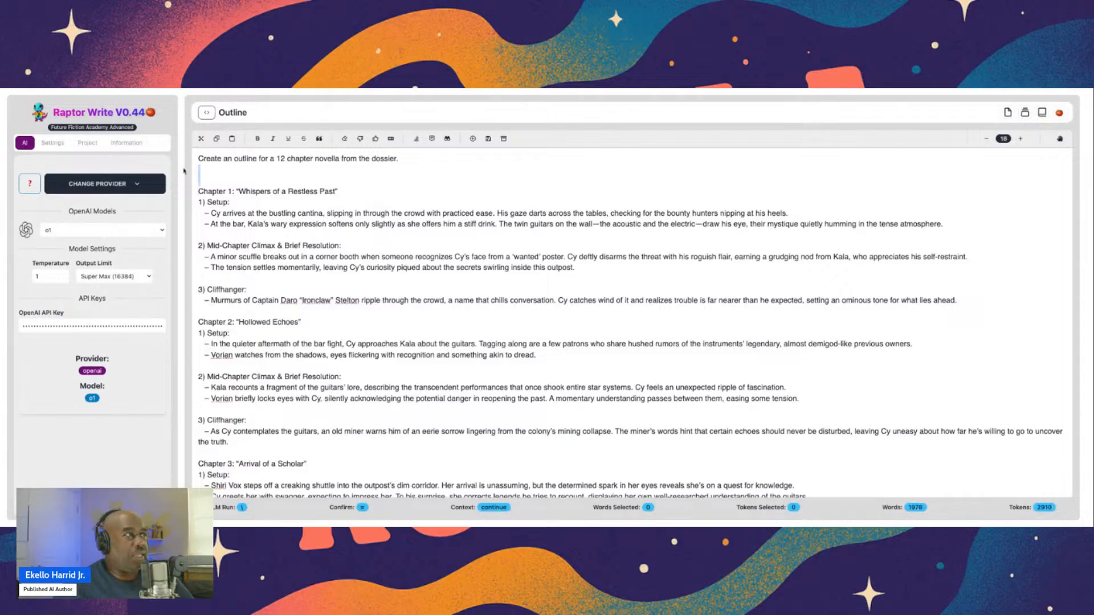
drag(199, 180, 198, 159)
click(201, 138)
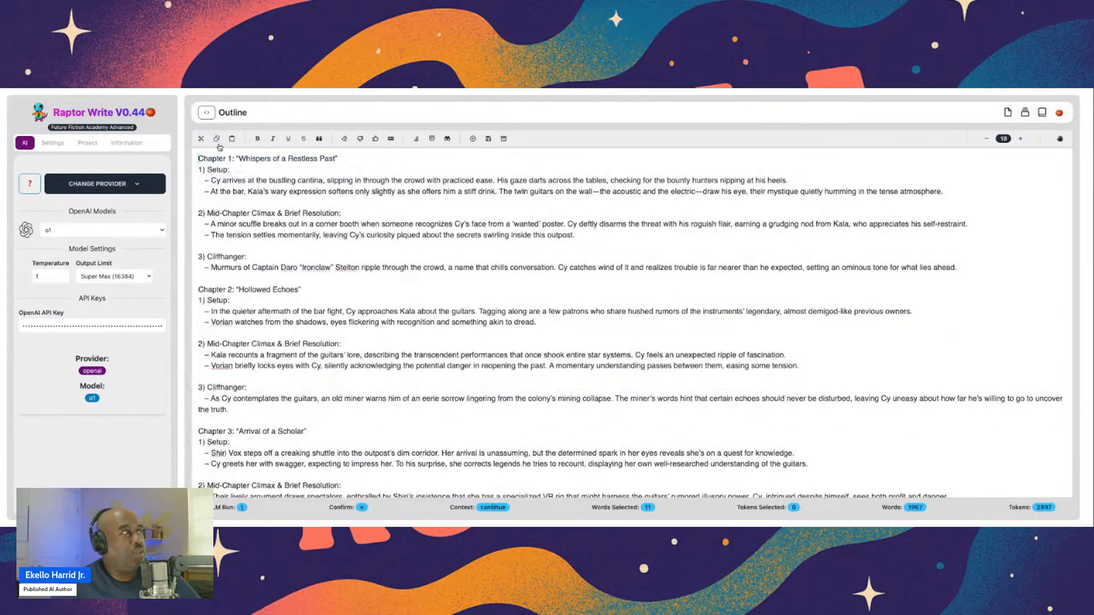
Select the entire outline and open a revision request for it
scroll(334, 264, down, 15)
scroll(333, 265, down, 10)
scroll(371, 274, up, 7)
scroll(371, 275, up, 15)
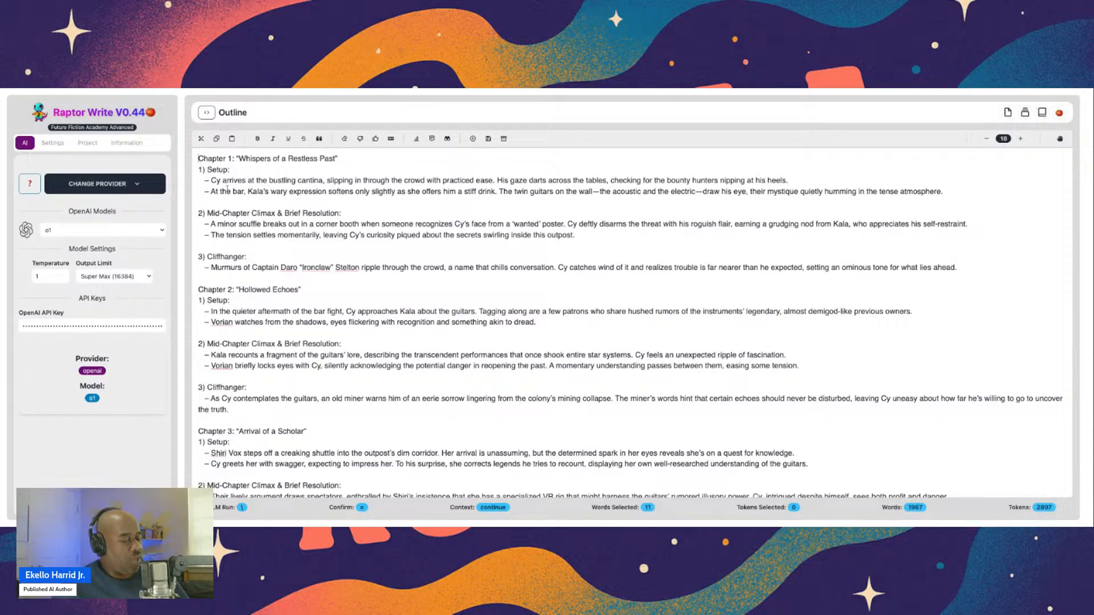
key(ctrl+a)
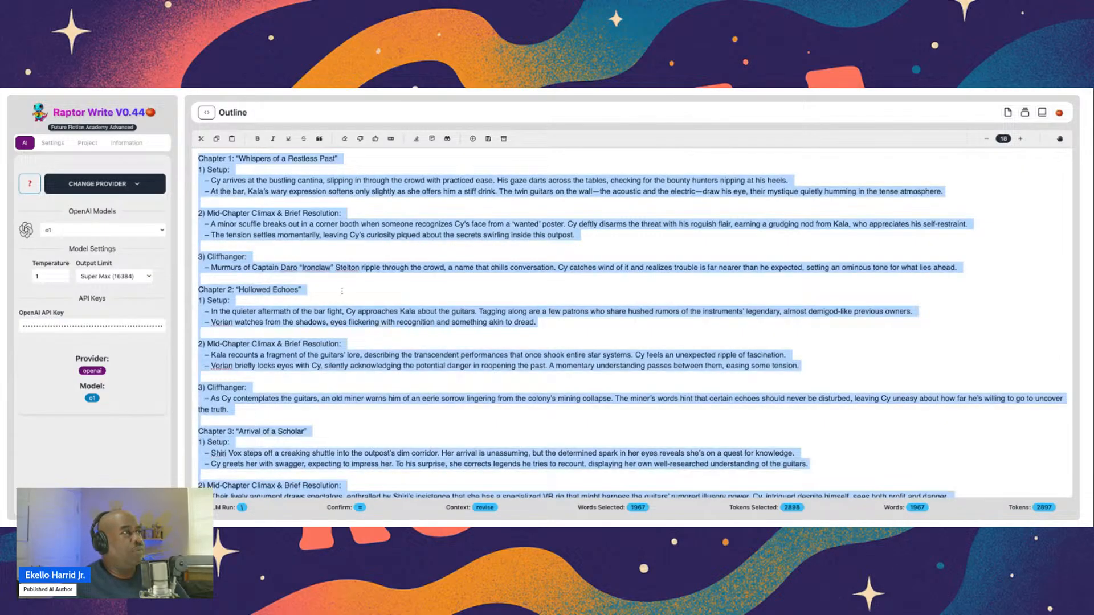
right_click(319, 241)
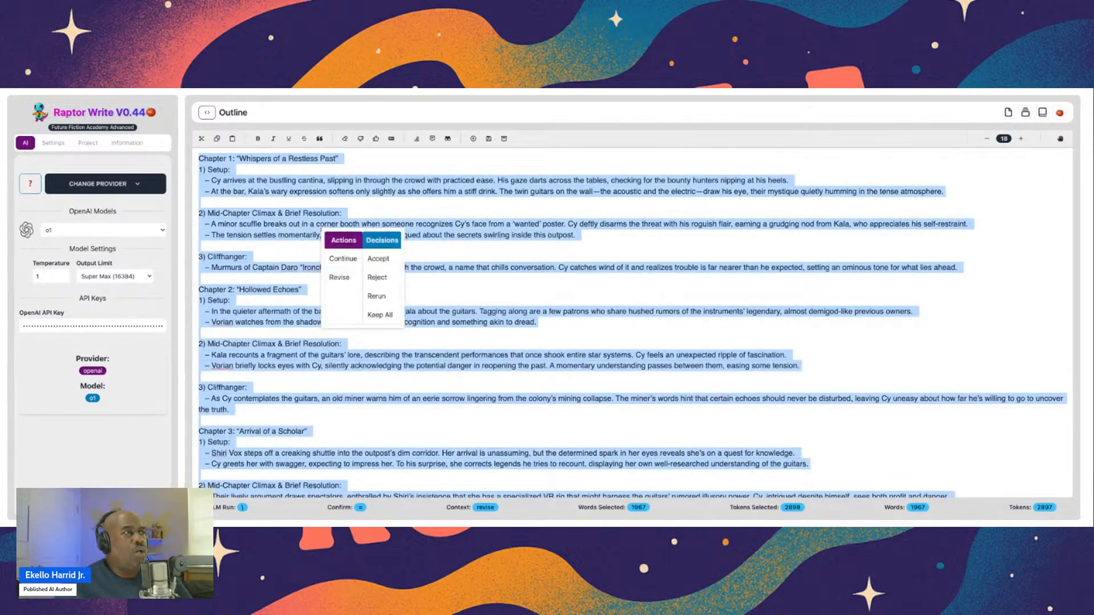
click(345, 279)
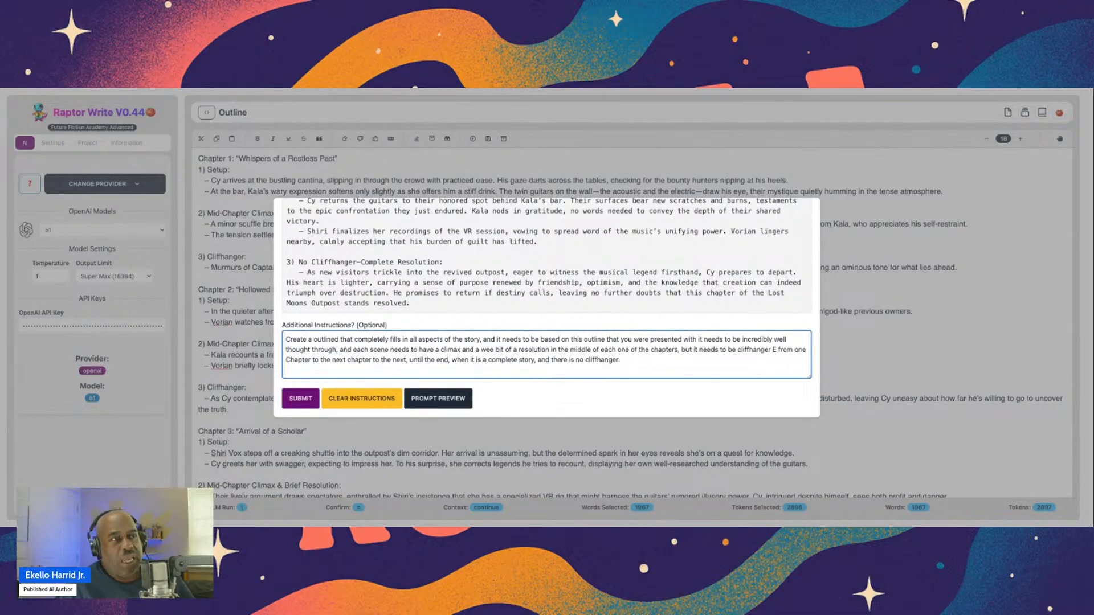
Extend the revision instructions with "And whenever possible, start each chapter in media rez"
text(And whenever possible)
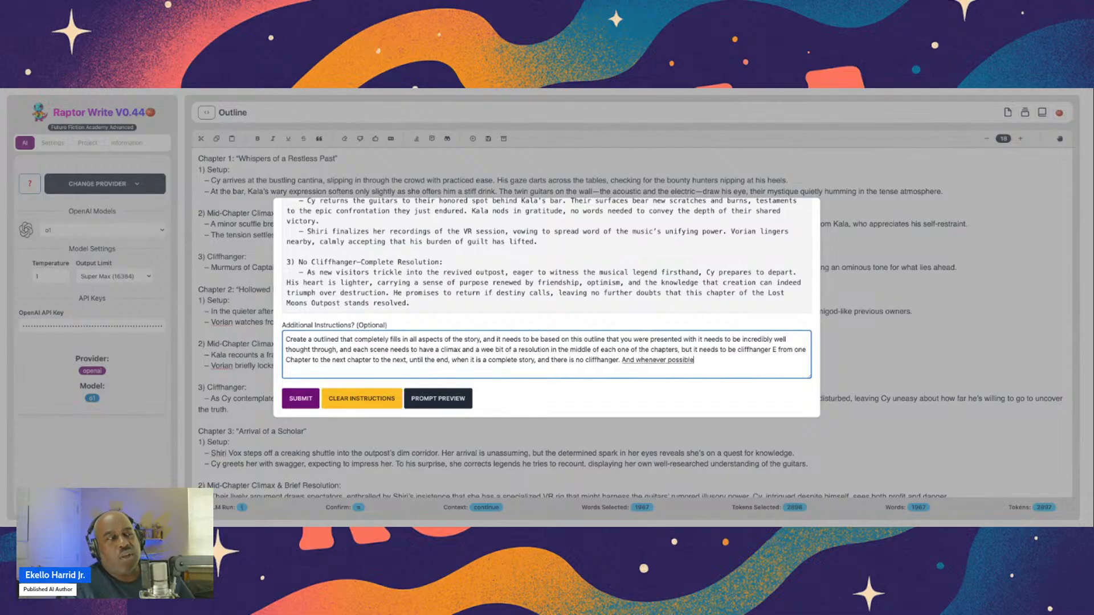
text(, start each chapter in media razz)
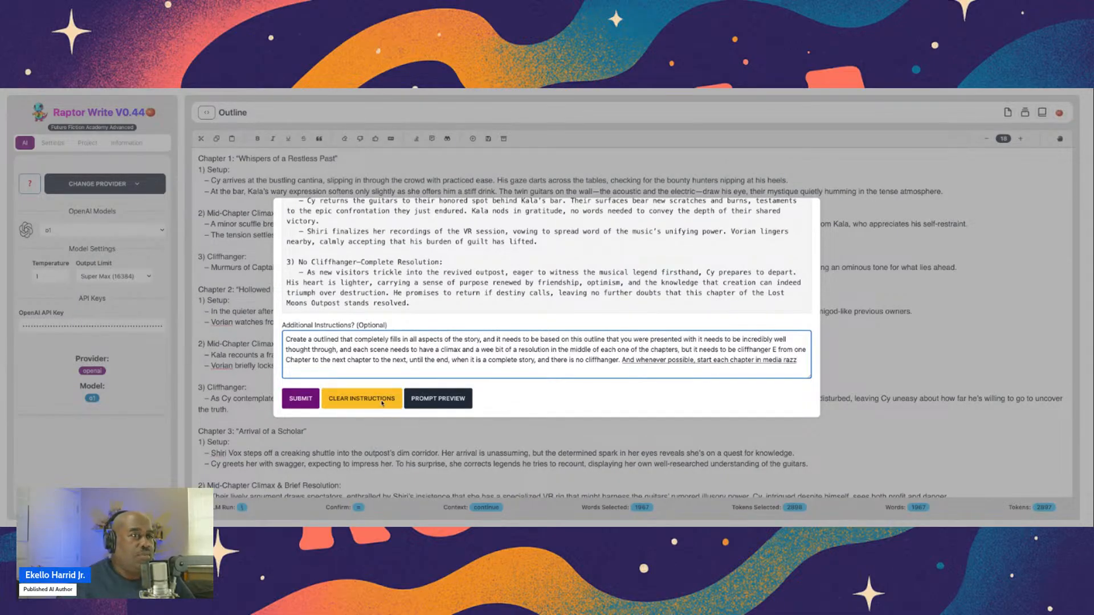
click(302, 399)
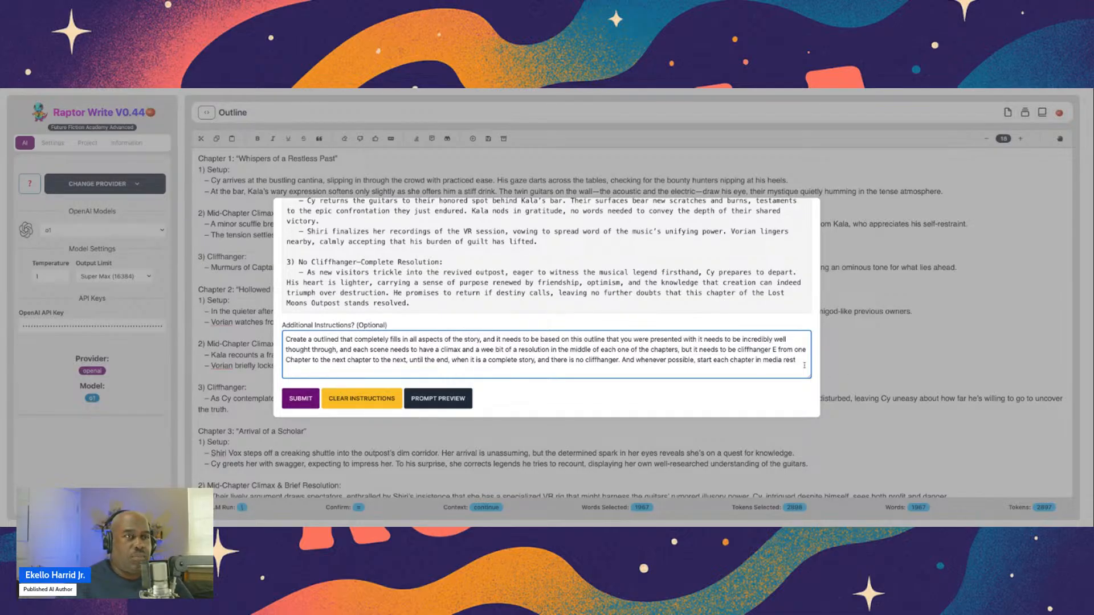
key(BackSpace)
key(BackSpace)
text(z)
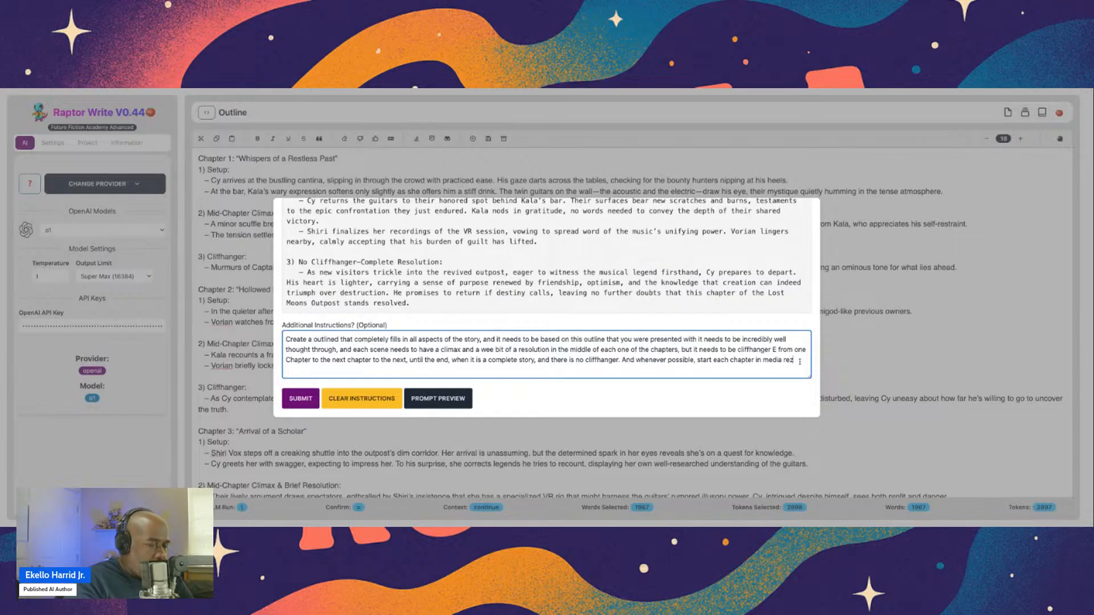
Submit the request to open the chapters in medias res, check the rewritten chapters, and accept the revision
click(300, 399)
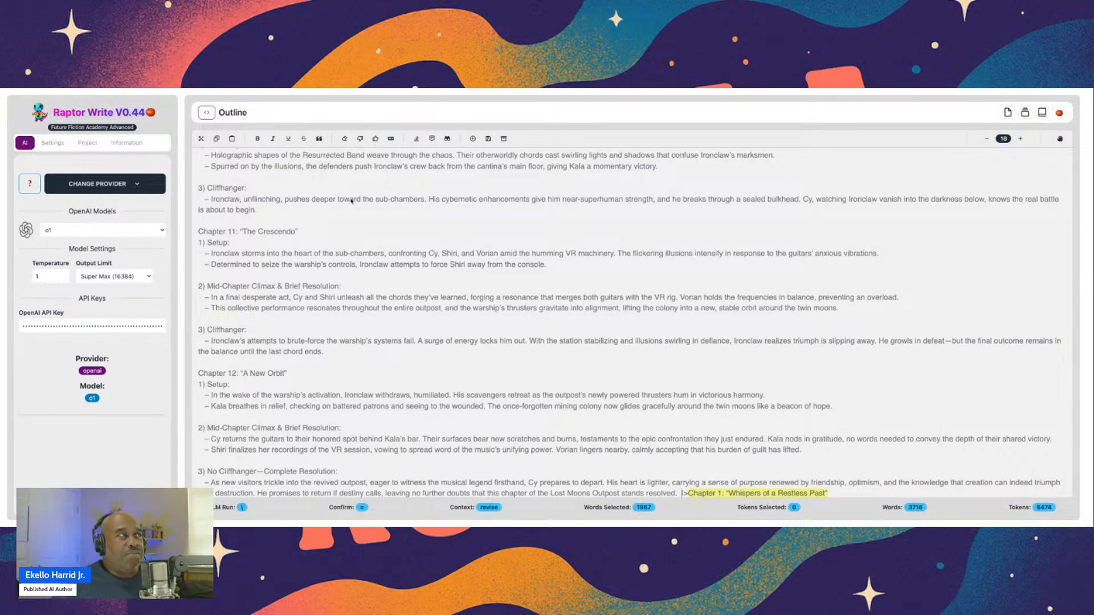
scroll(673, 366, down, 5)
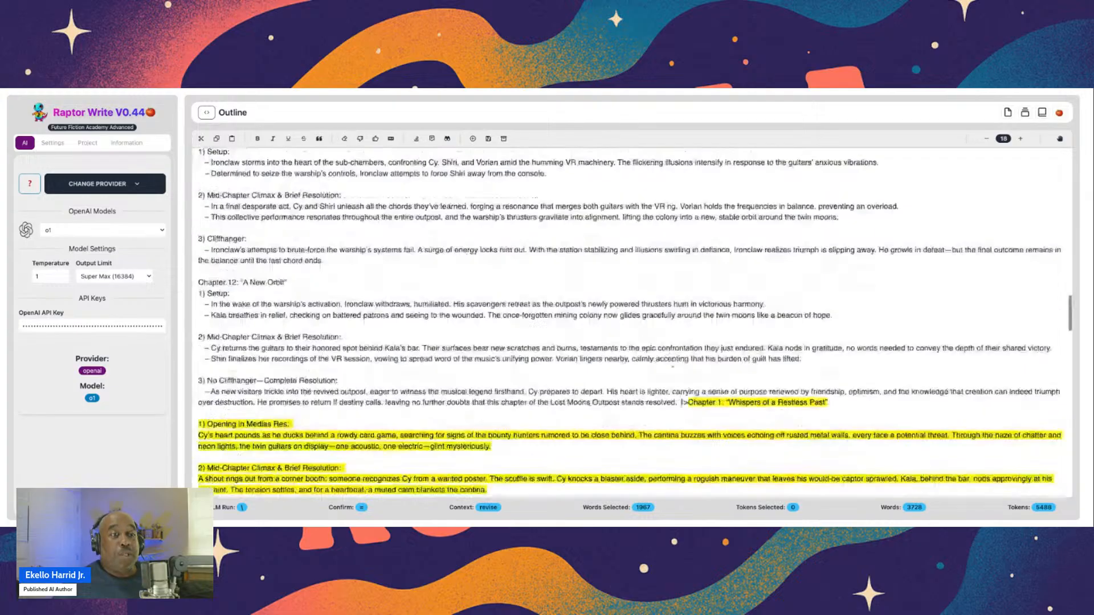
scroll(673, 364, up, 1)
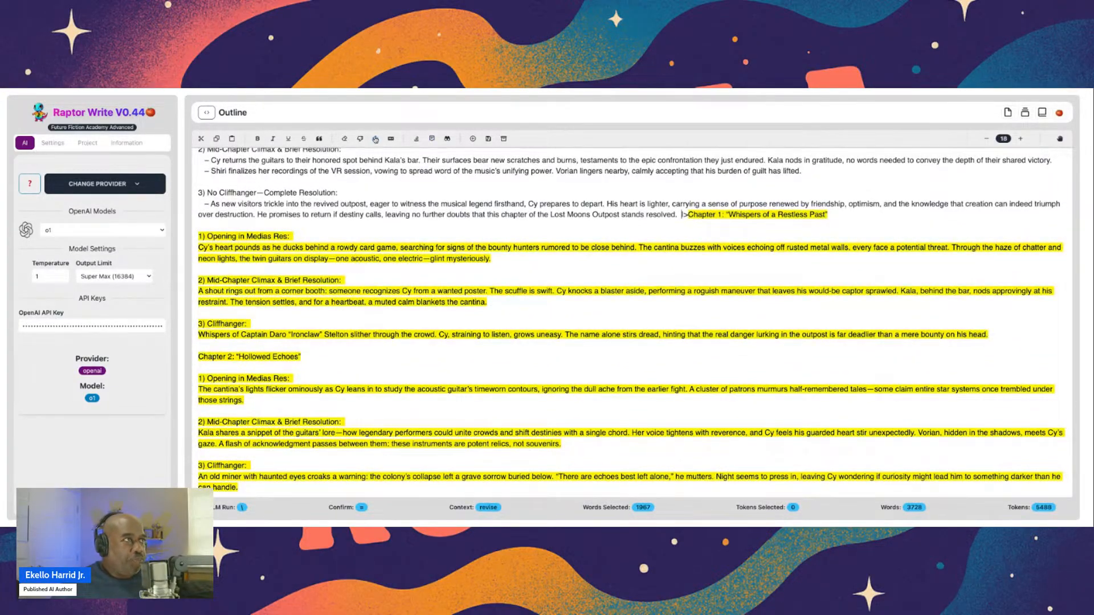
click(376, 140)
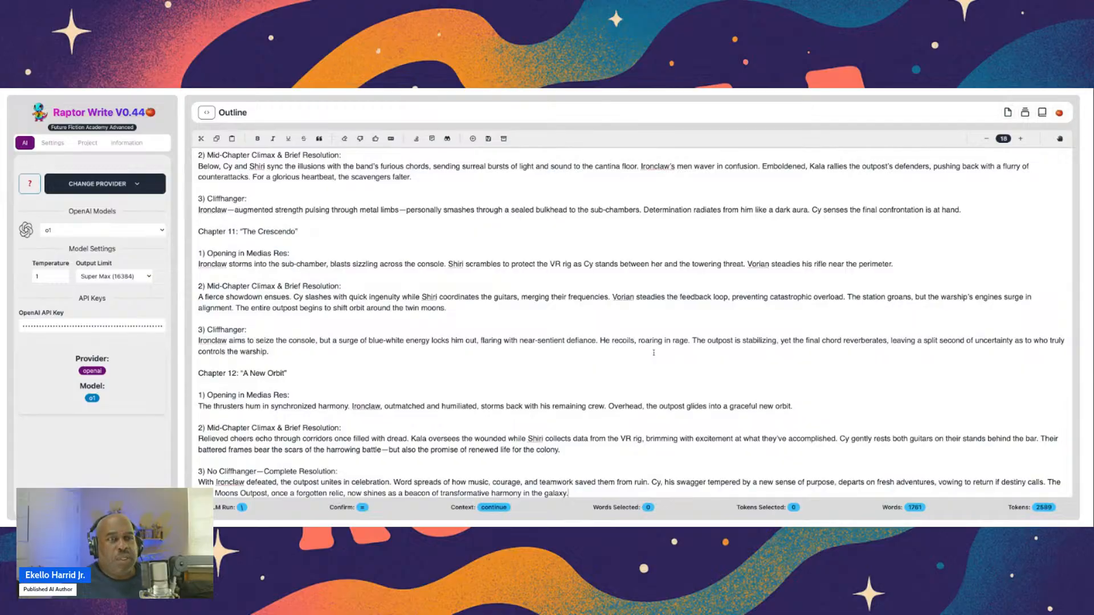
Read through the accepted outline and include the Outline document in the AI prompt alongside the Dossier
scroll(654, 353, up, 20)
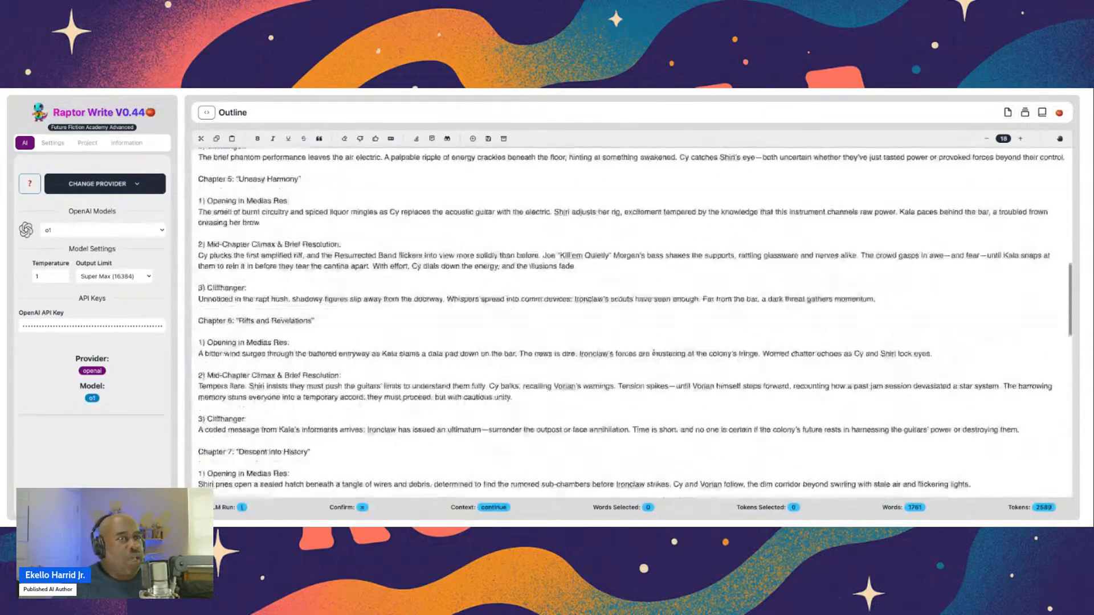
scroll(633, 325, up, 4)
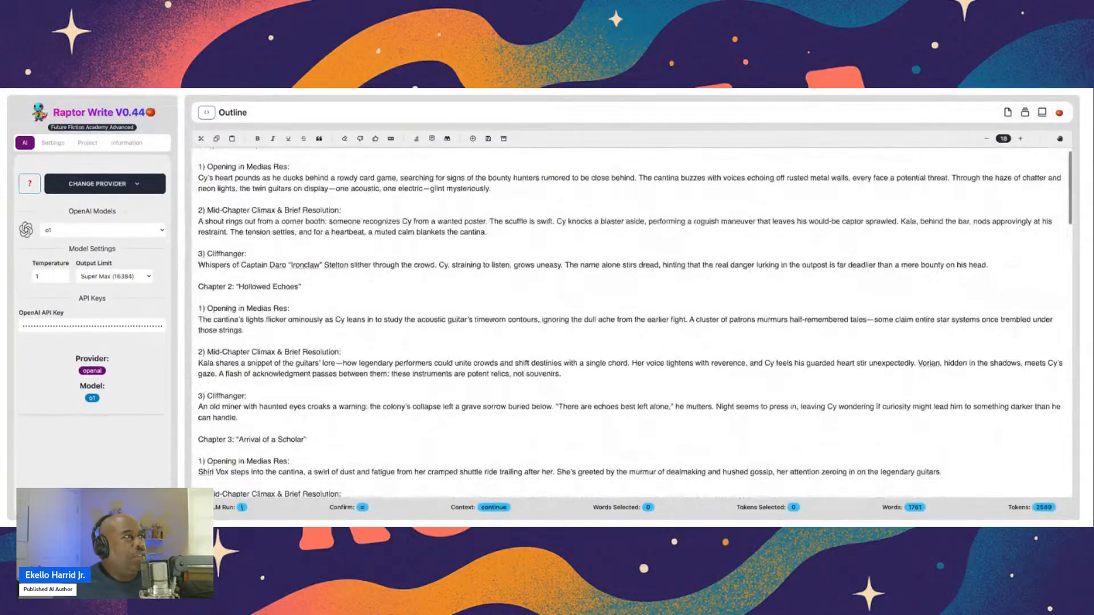
scroll(634, 324, down, 5)
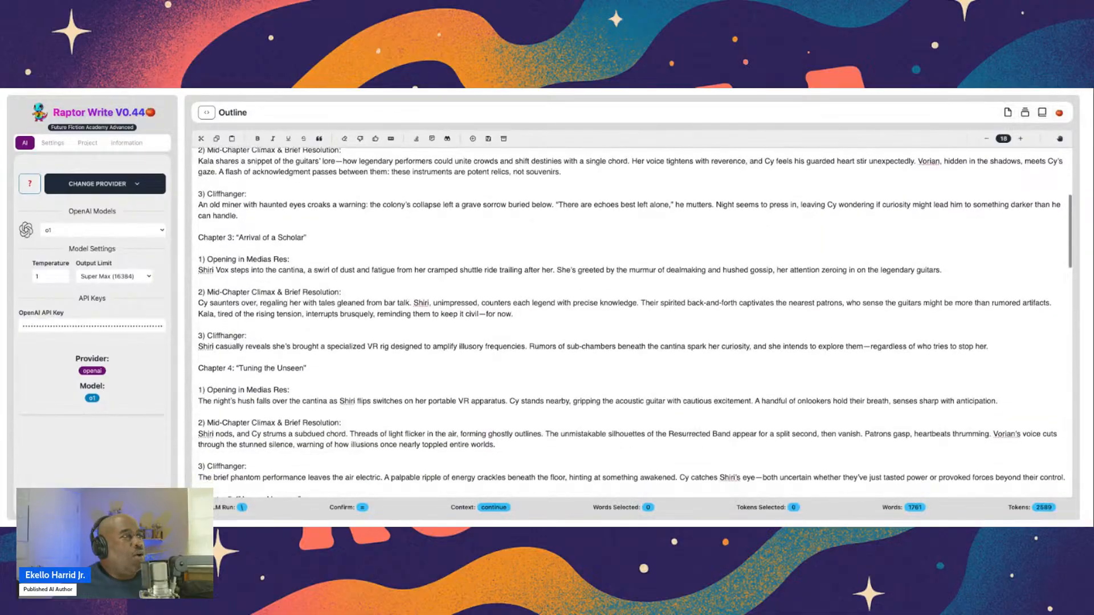
scroll(635, 323, down, 12)
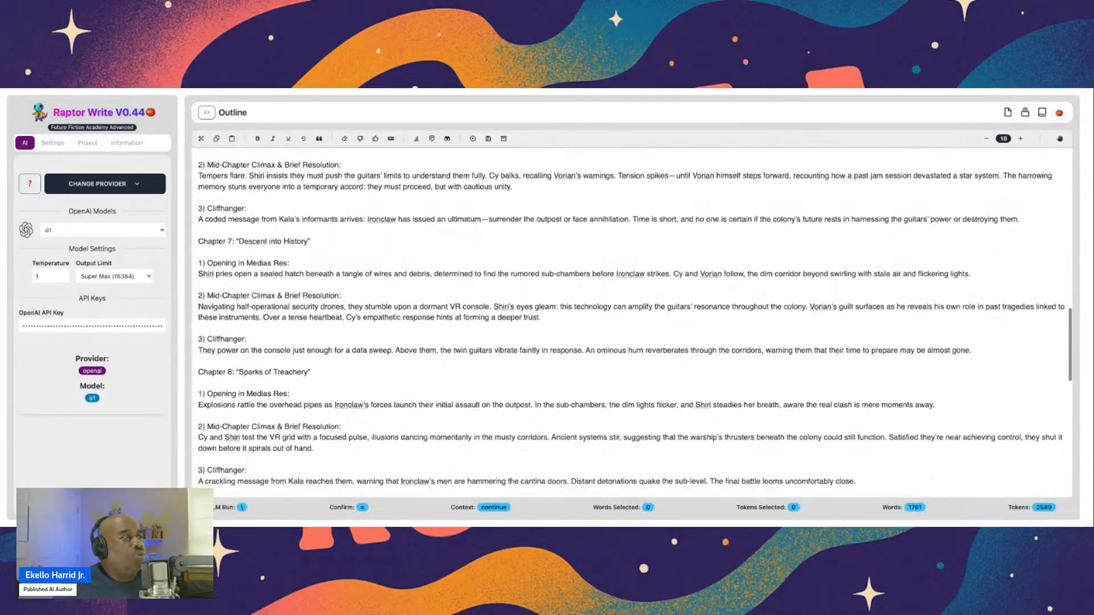
scroll(633, 323, down, 5)
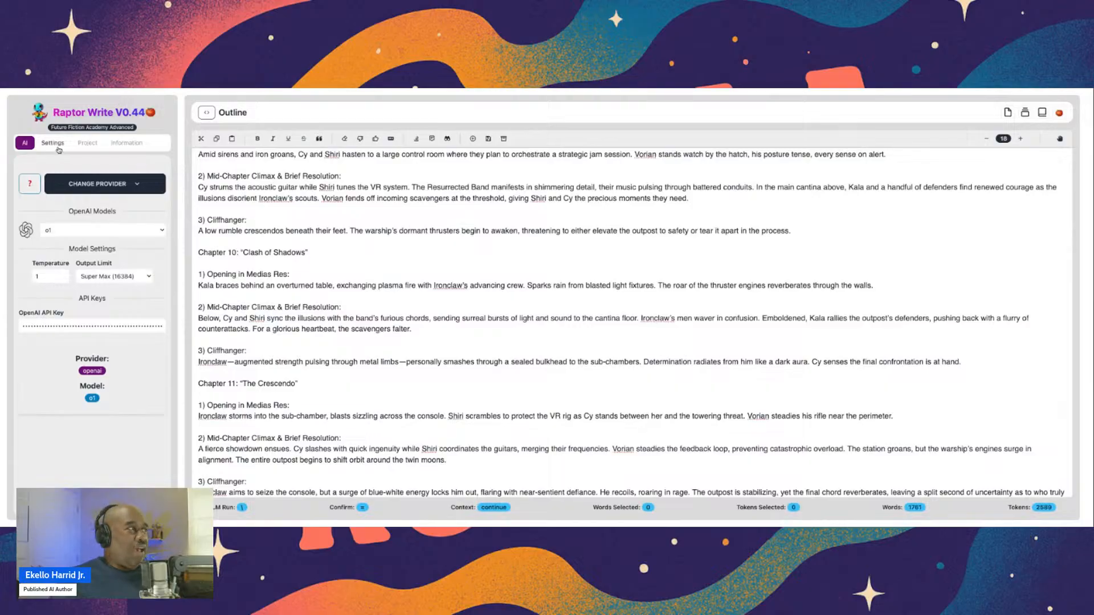
click(87, 143)
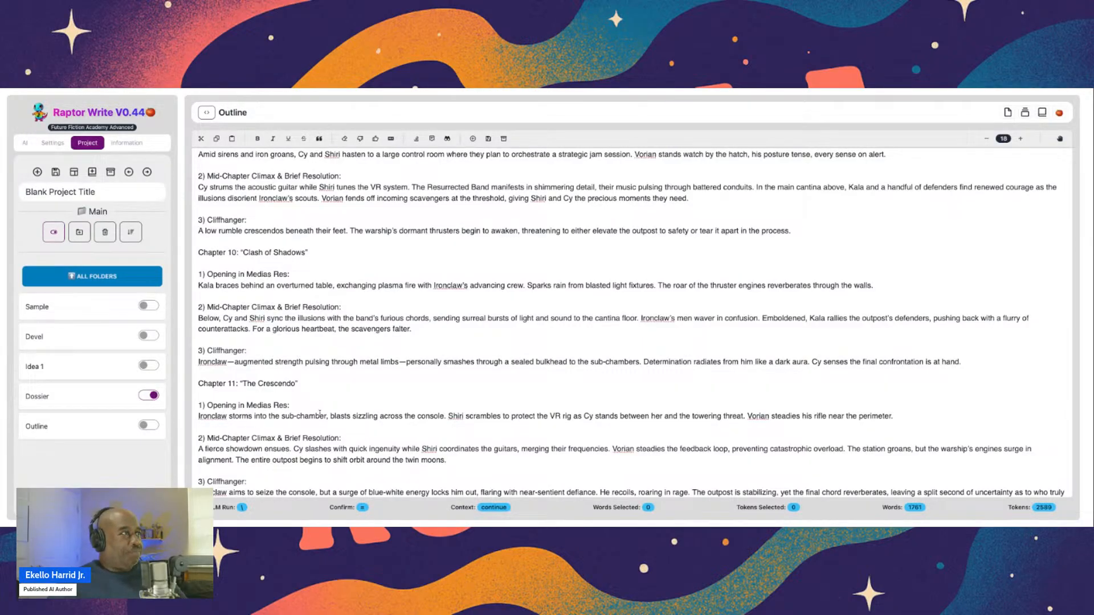
scroll(340, 269, up, 20)
scroll(340, 268, down, 20)
scroll(340, 268, down, 1)
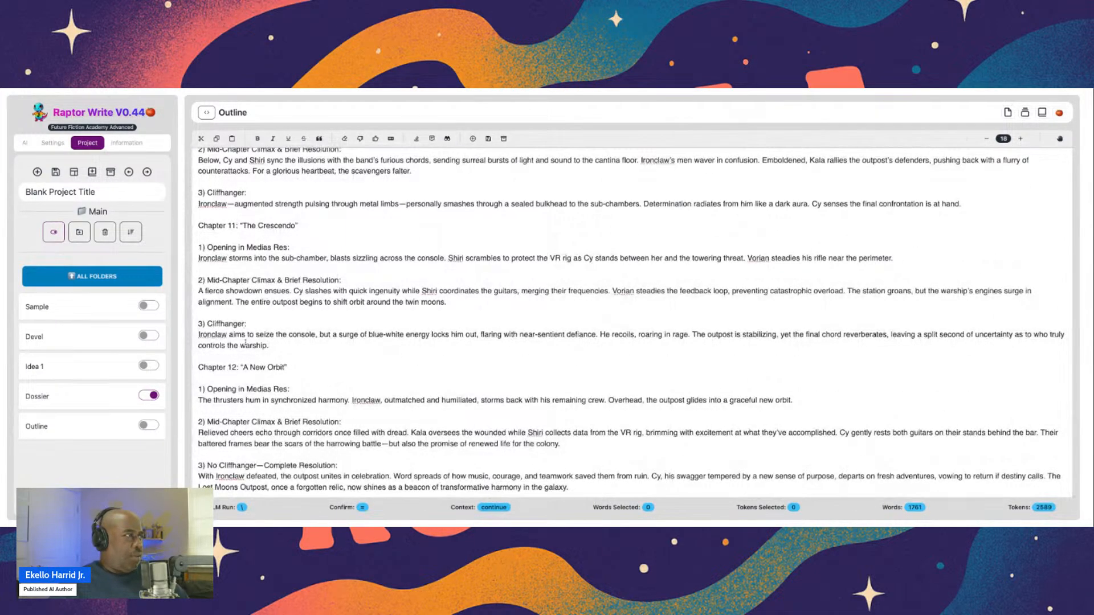
click(150, 428)
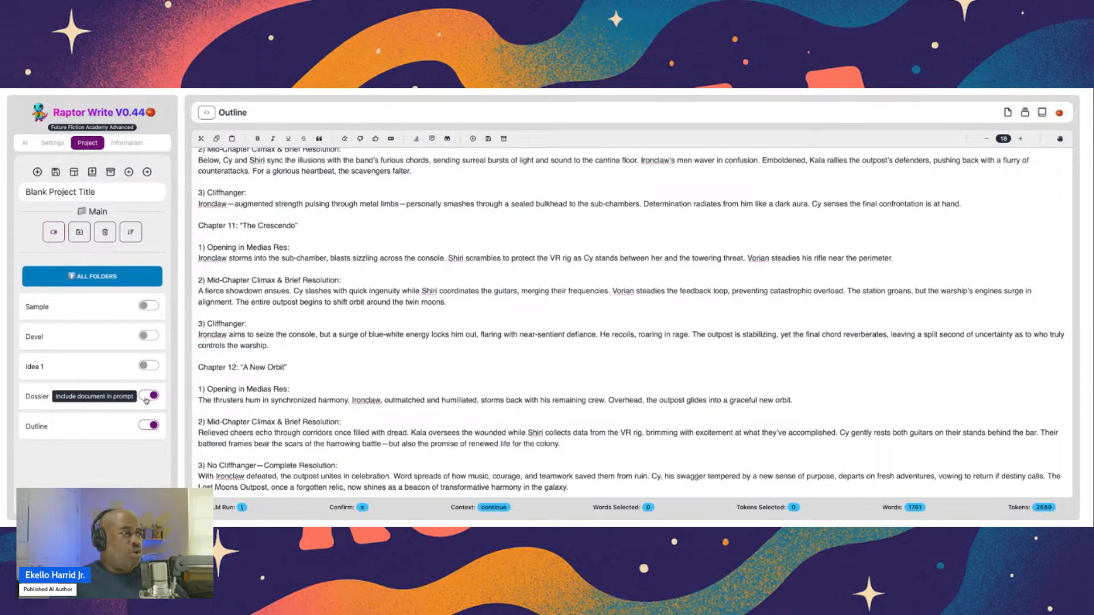
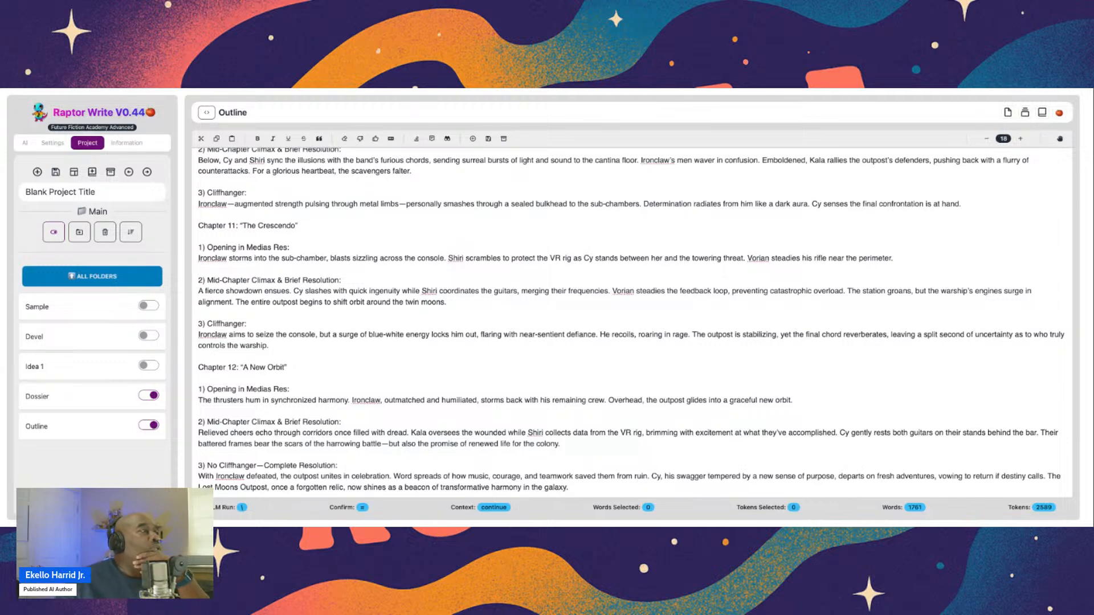
Switch the AI provider to Anthropic and paste the Anthropic API key
click(24, 143)
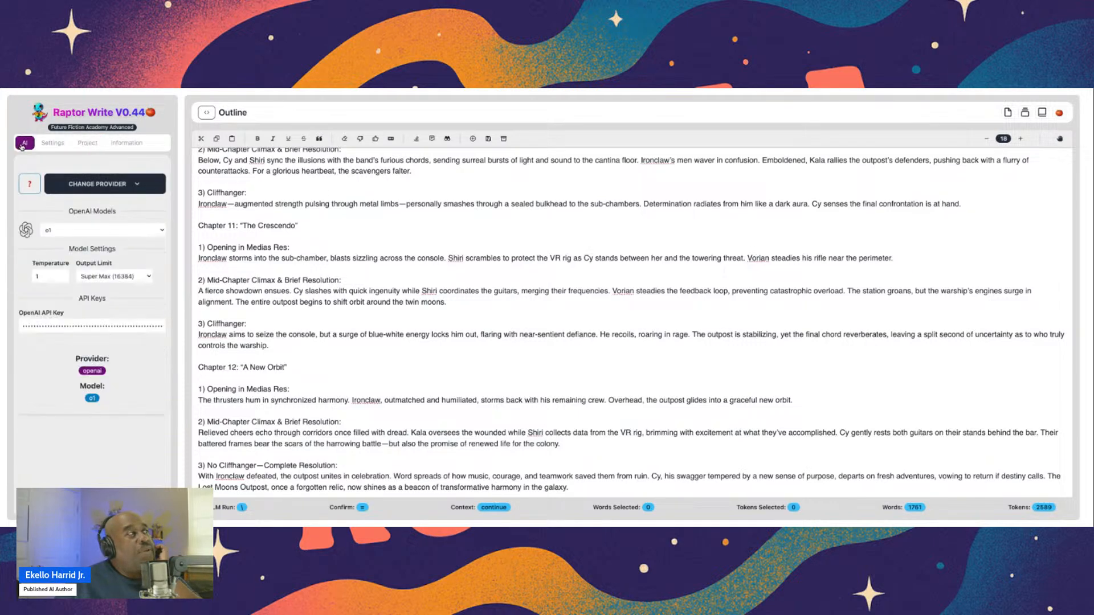
click(98, 184)
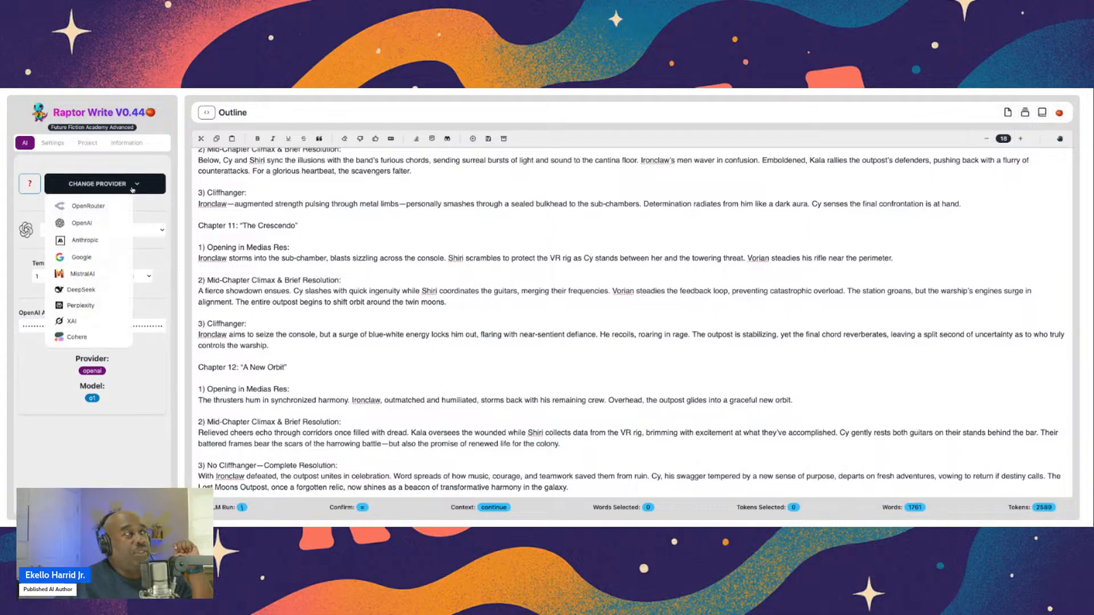
click(86, 241)
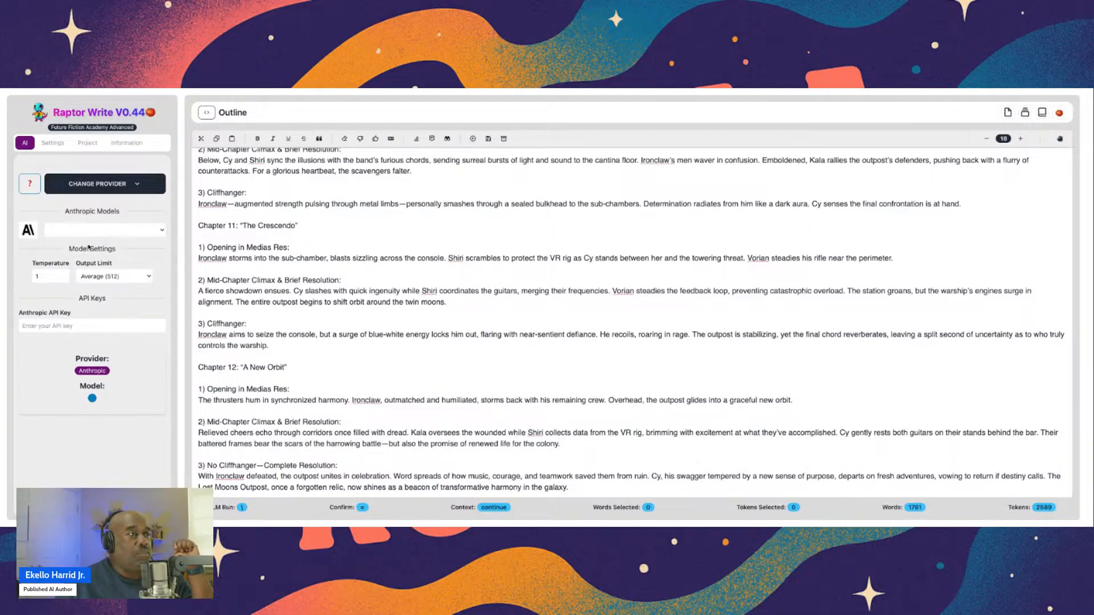
click(44, 326)
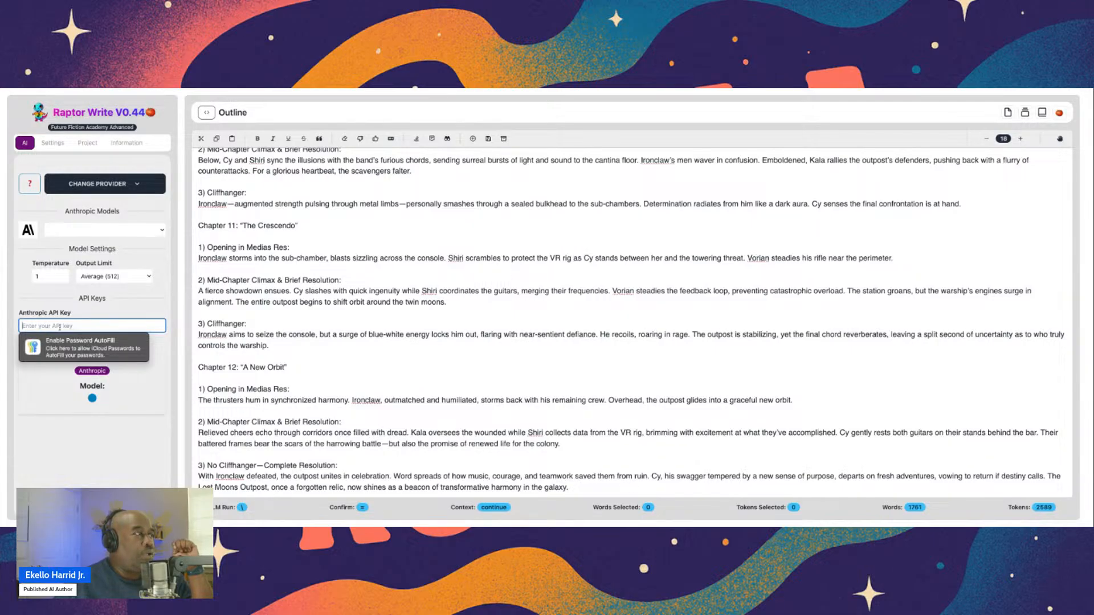
key(super+v)
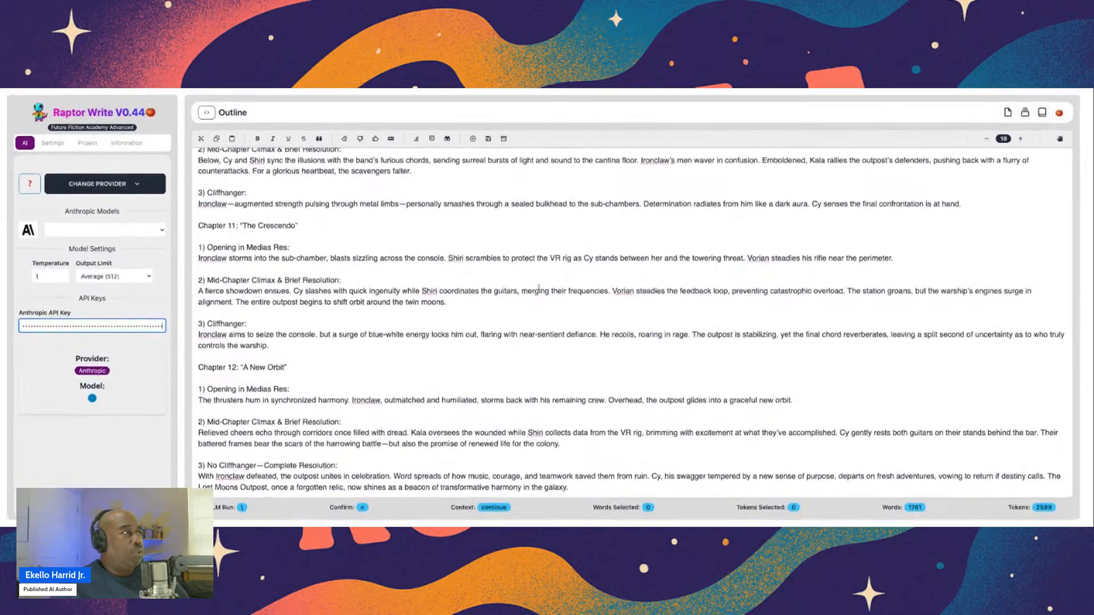
Set the Anthropic model to claude-sonnet-4-20250514
click(88, 142)
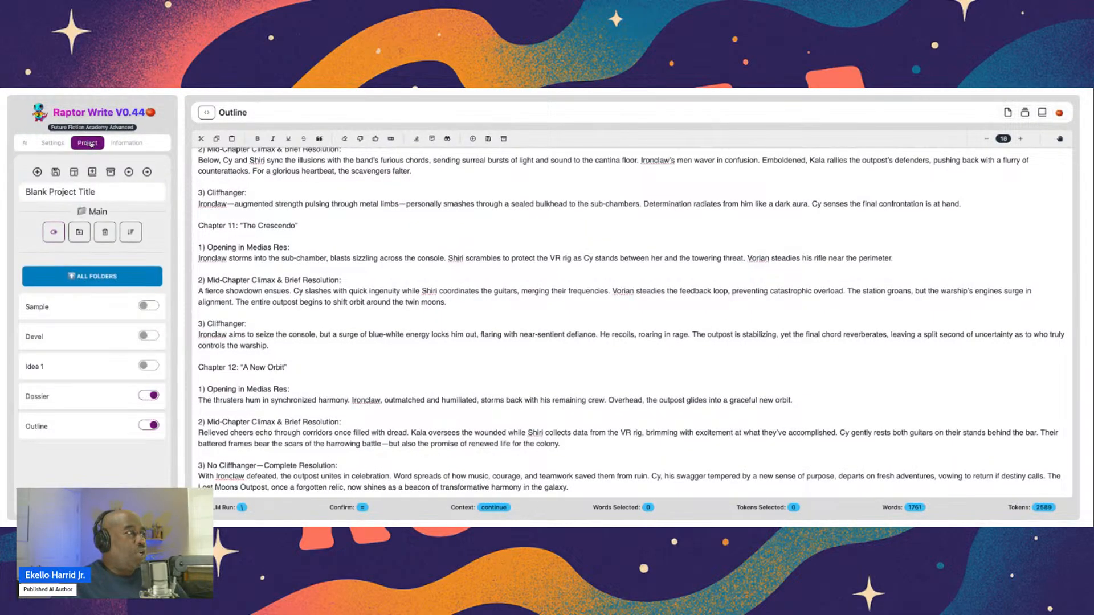
click(23, 143)
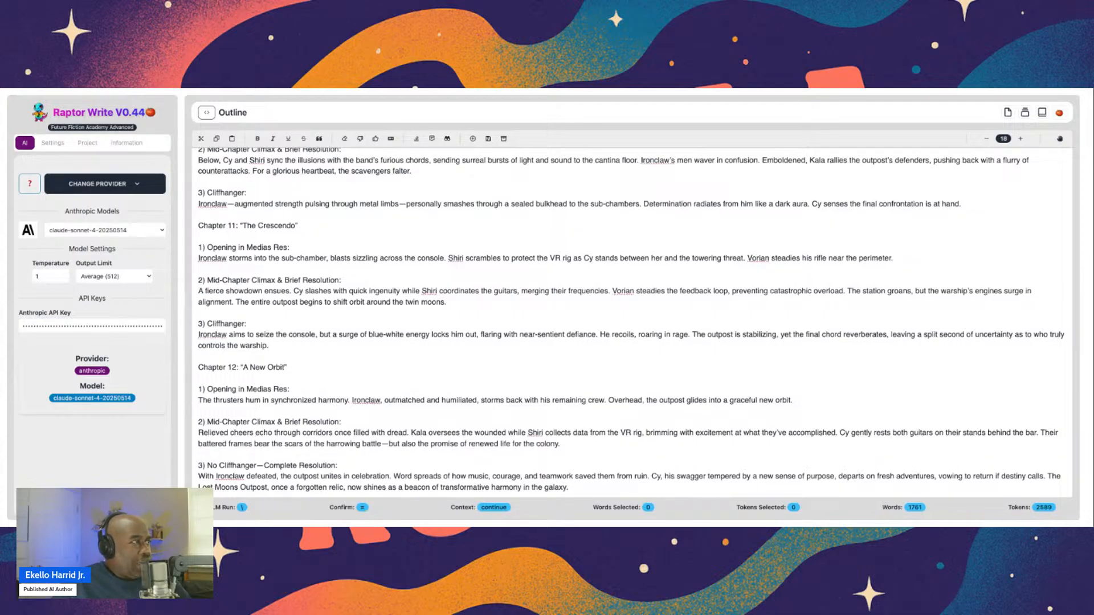
click(104, 231)
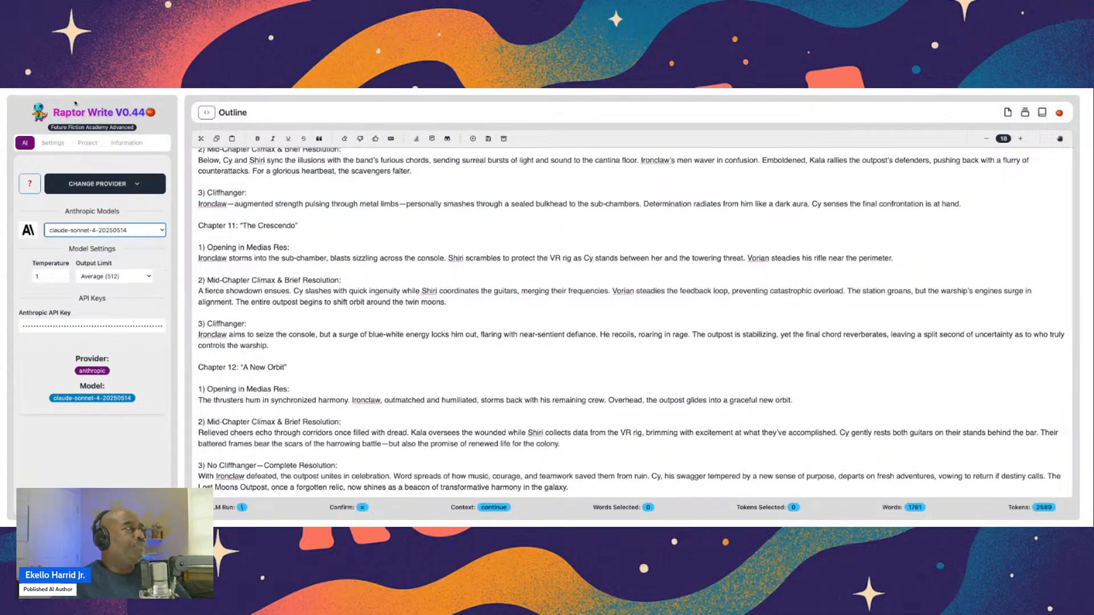
Add a new document to the project, title it "Chapter 1", and place the cursor in its empty body
click(60, 144)
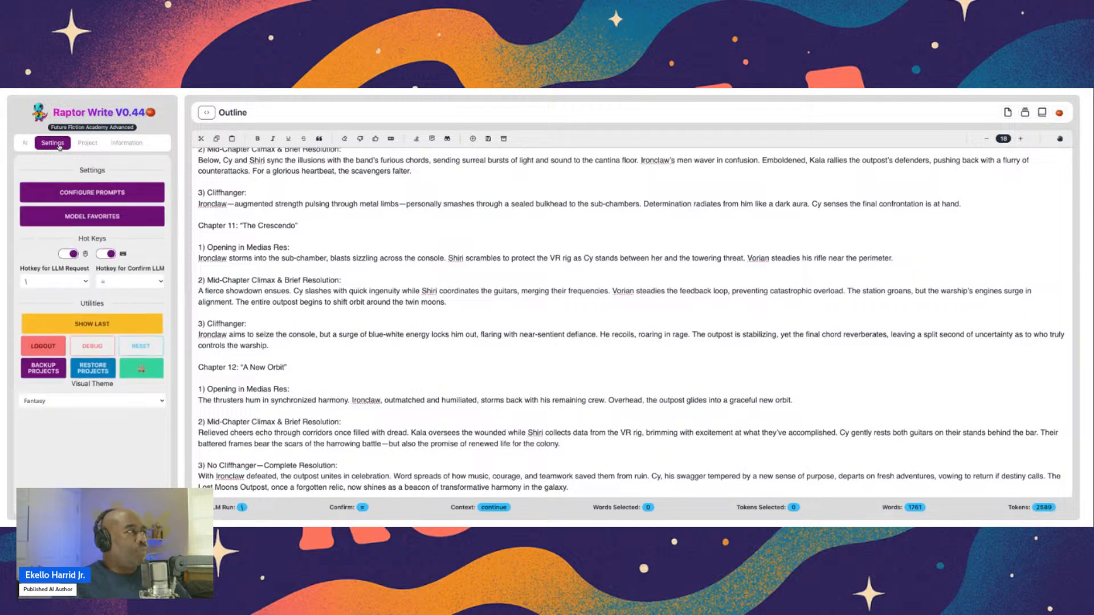
click(91, 144)
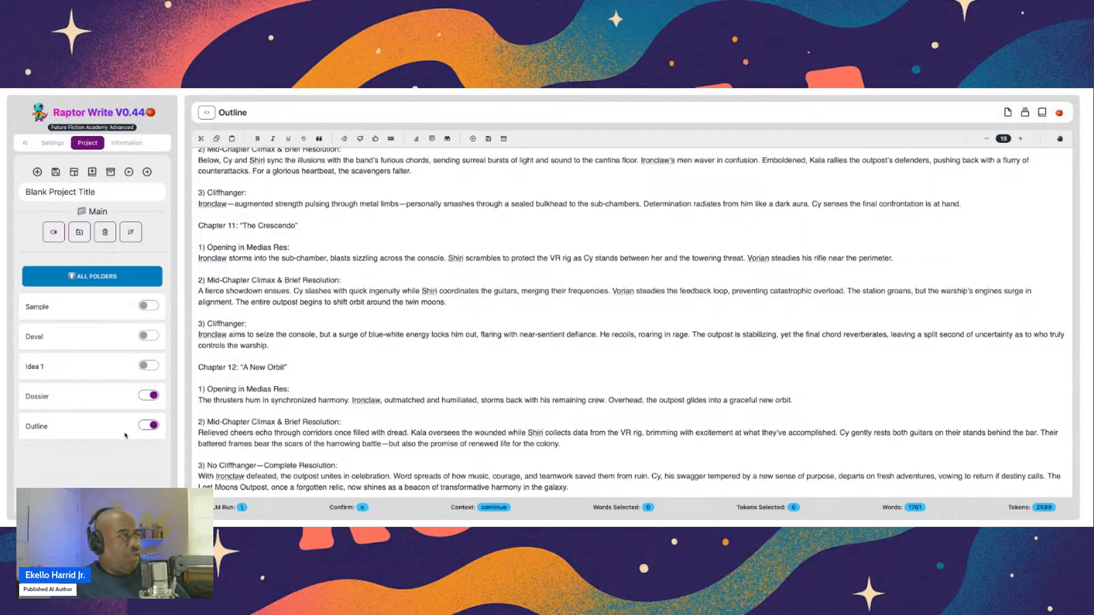
click(37, 172)
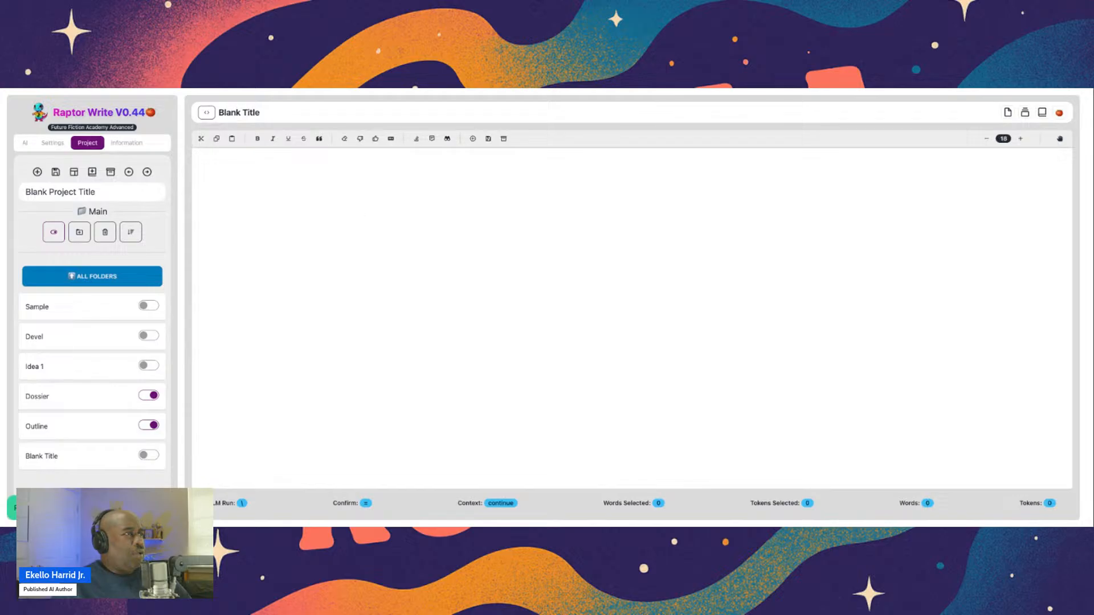
click(275, 112)
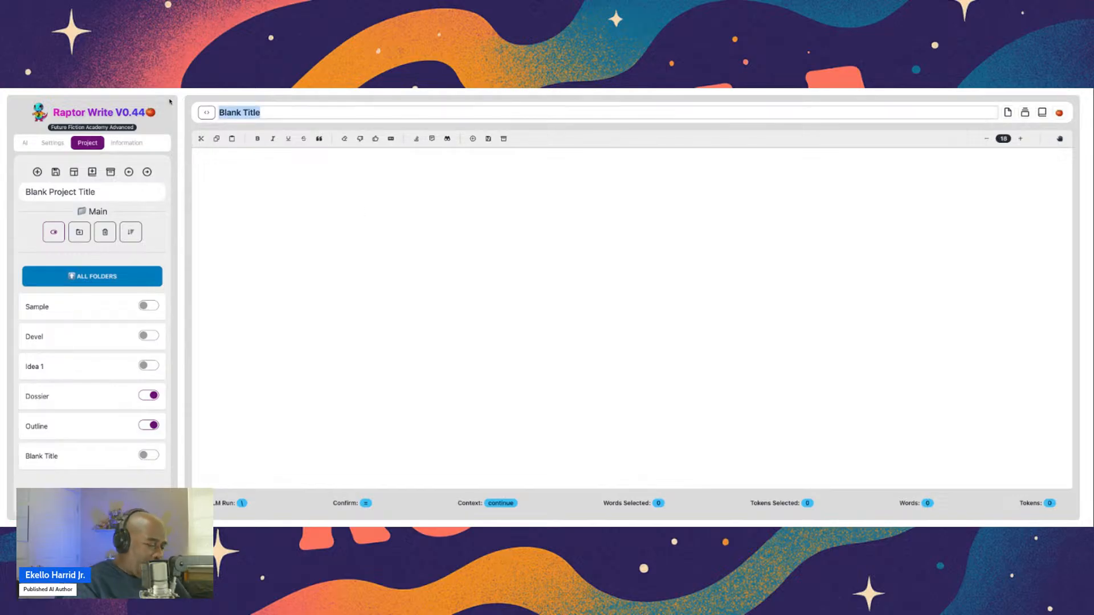
text(Cha)
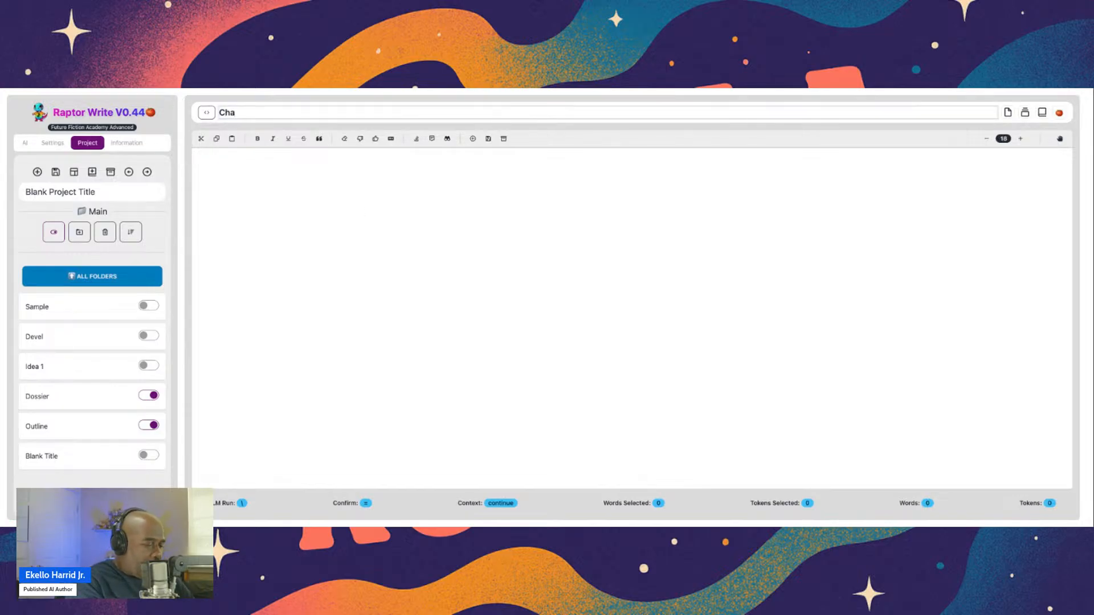
text(pter 1)
click(272, 175)
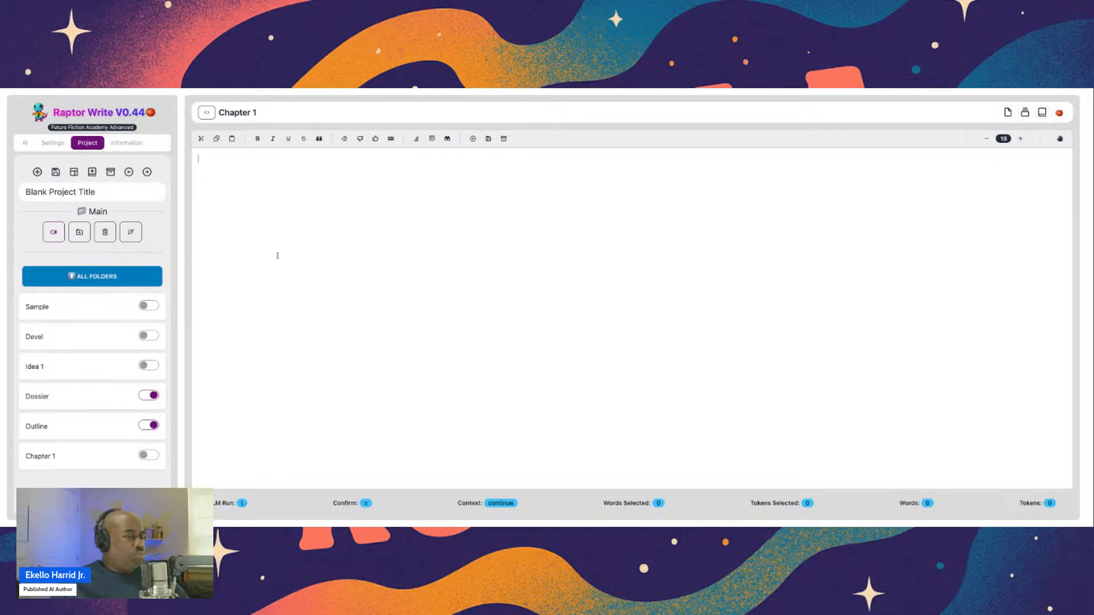
Enter the prompt "Write Chapter 1" in the body of the Chapter 1 document
text(Write )
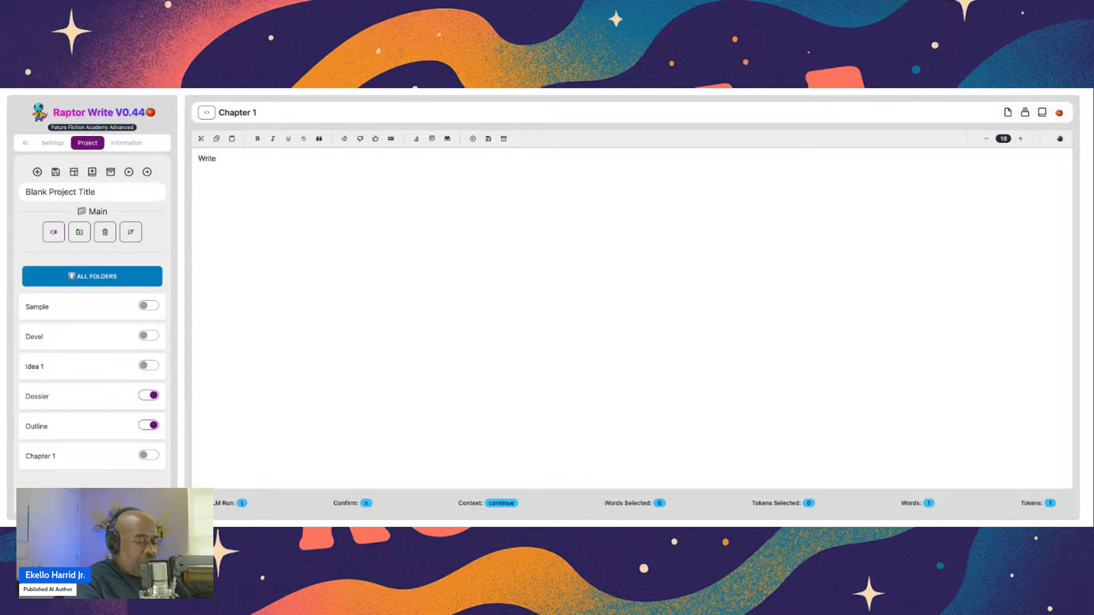
text(Cha)
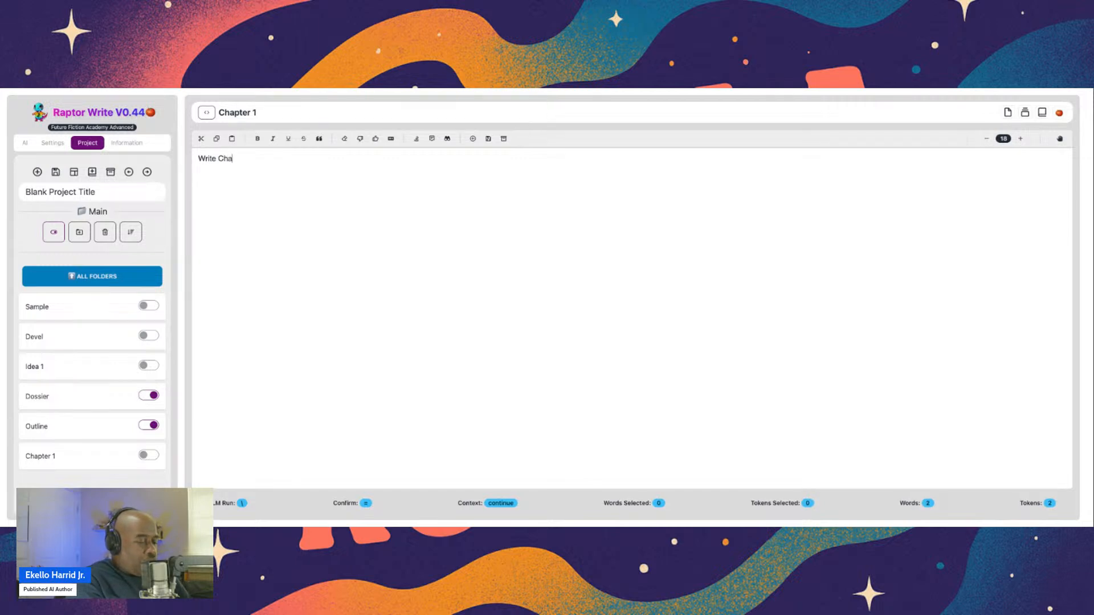
text(pter)
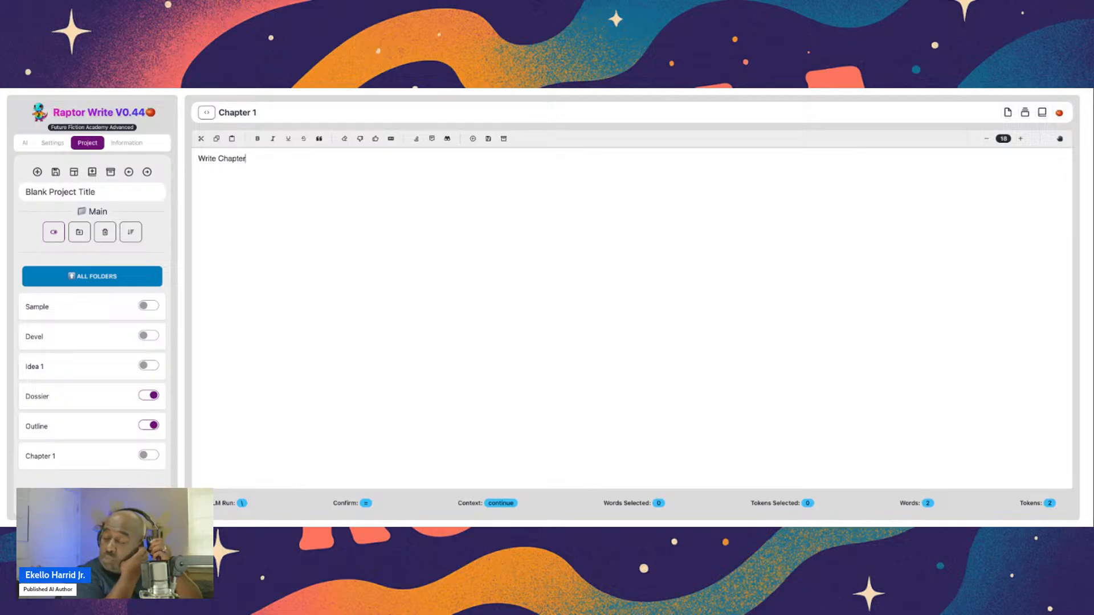
text(1 )
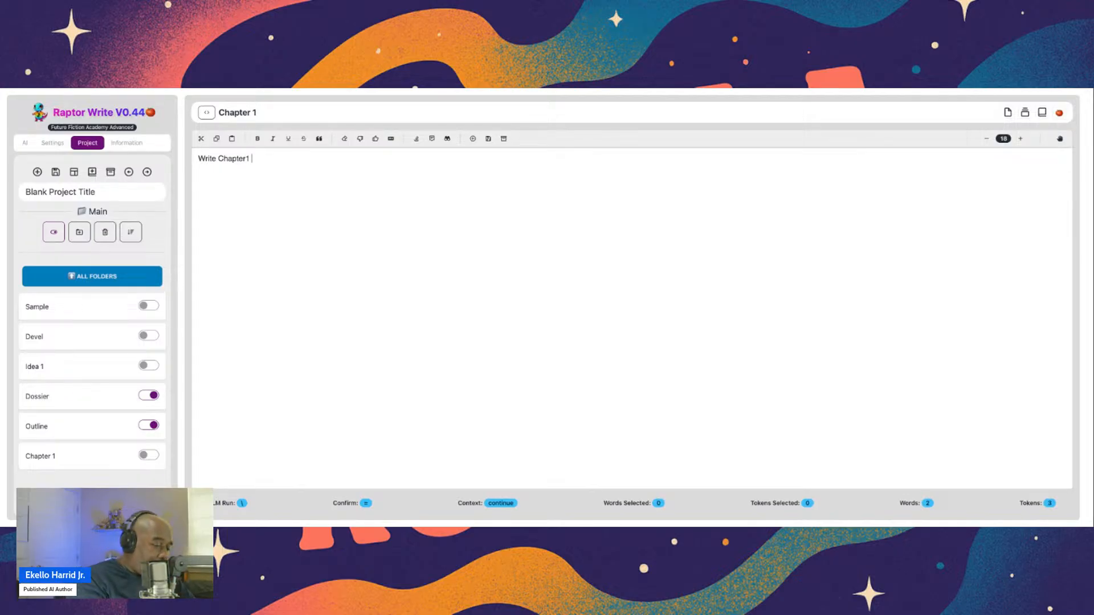
key(BackSpace)
key(BackSpace)
text( 1)
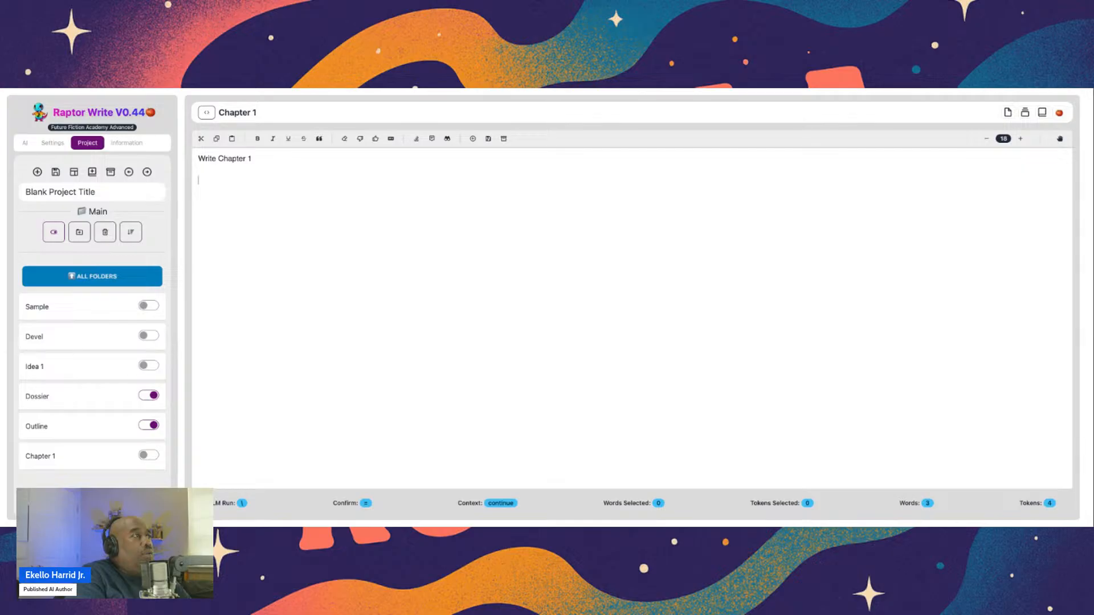
Run the AI on the "Write Chapter 1" prompt and reject the draft it produces
key(backslash)
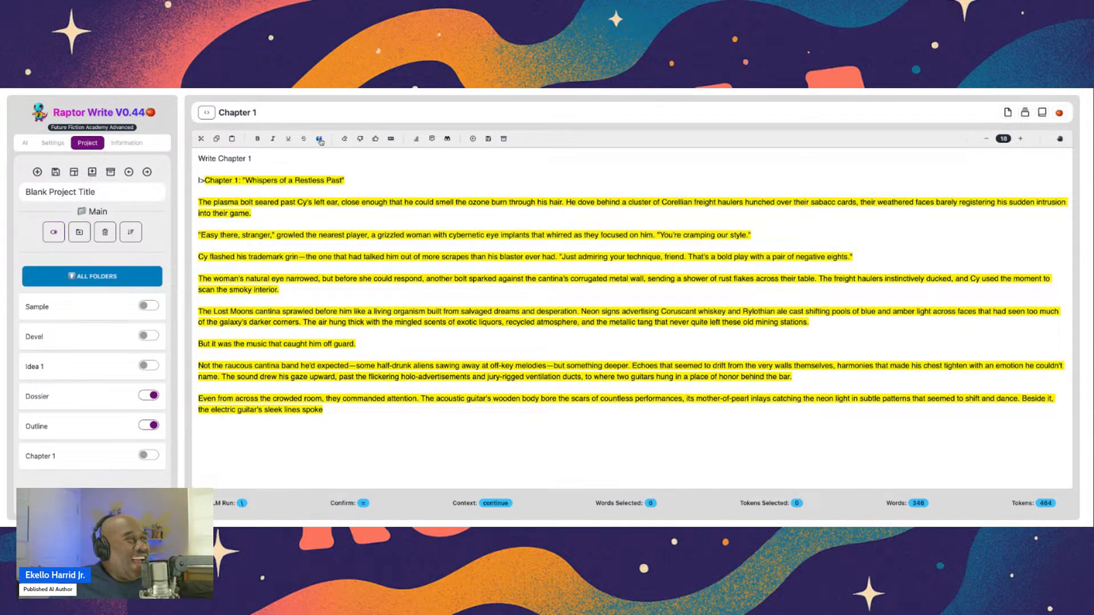
click(359, 138)
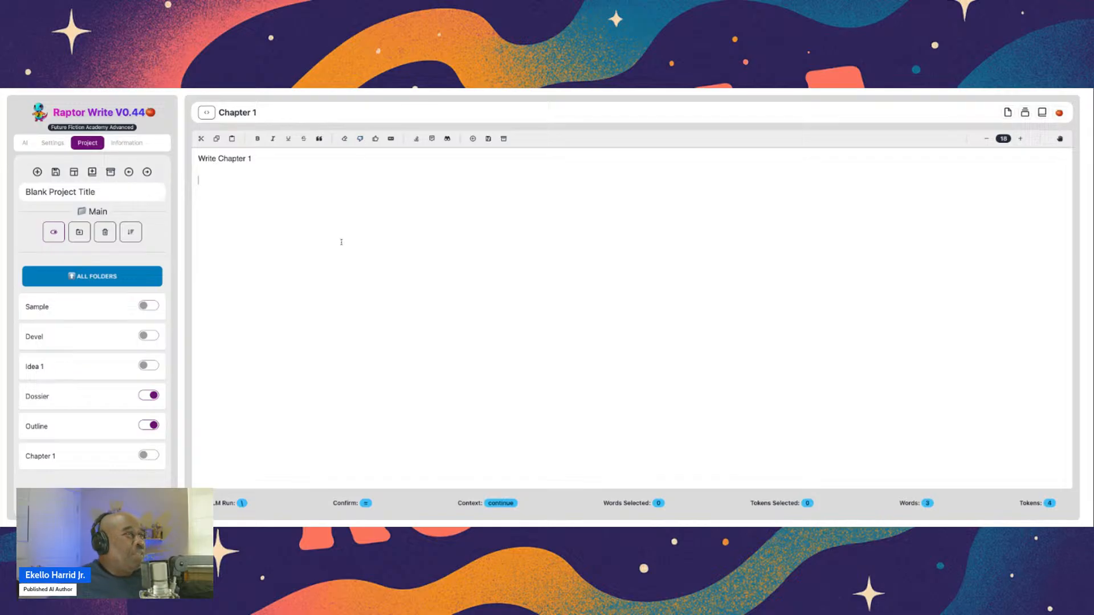
Set the model's output limit to Super Max (16384) and temperature to 0.8, and place the cursor below the prompt
click(26, 144)
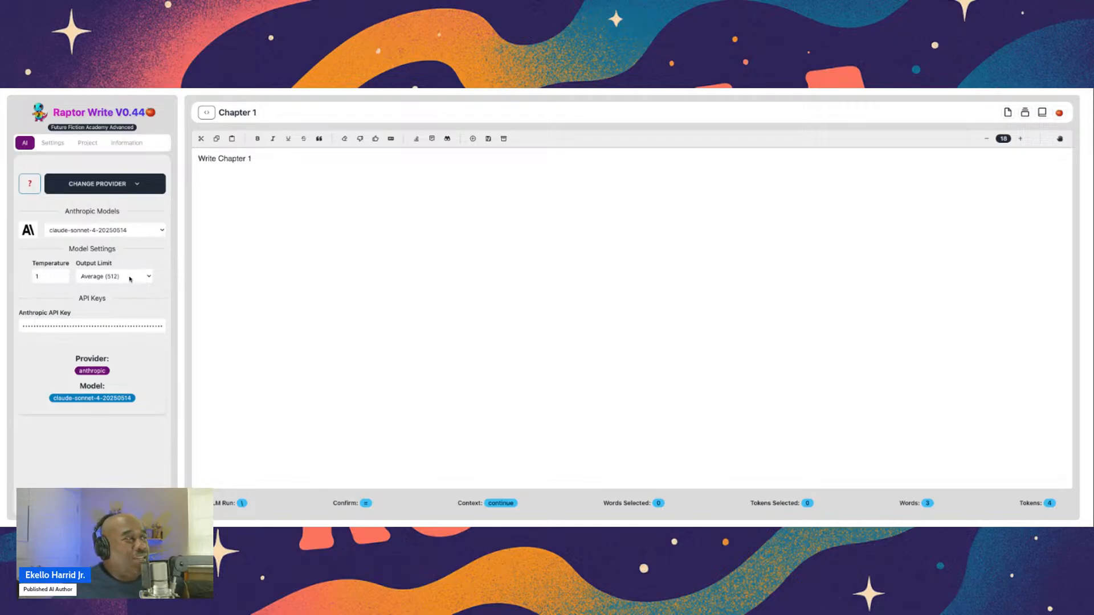
click(129, 329)
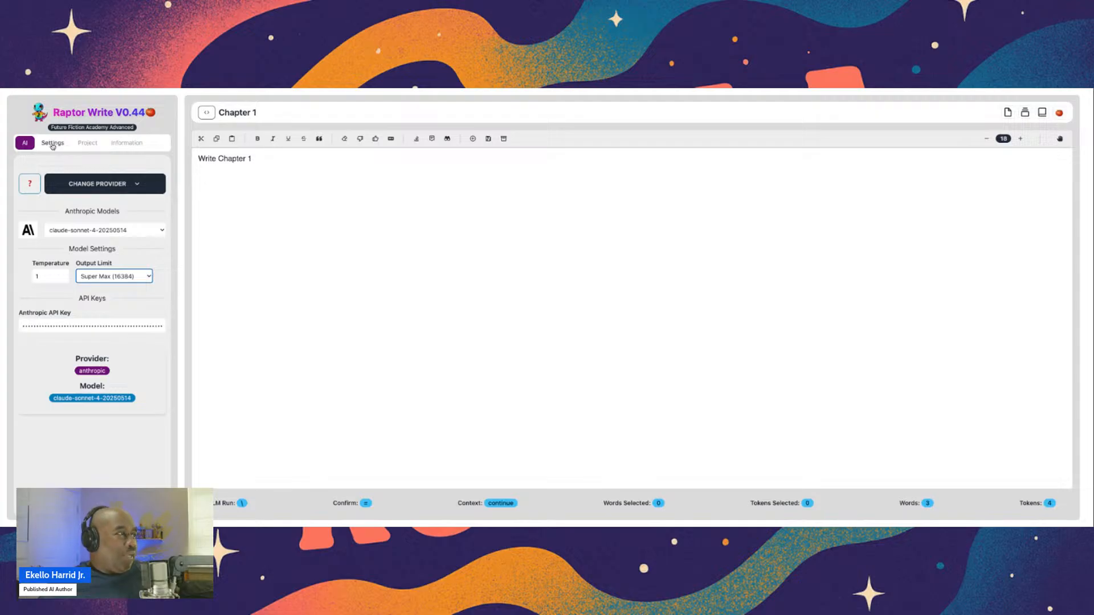
click(289, 165)
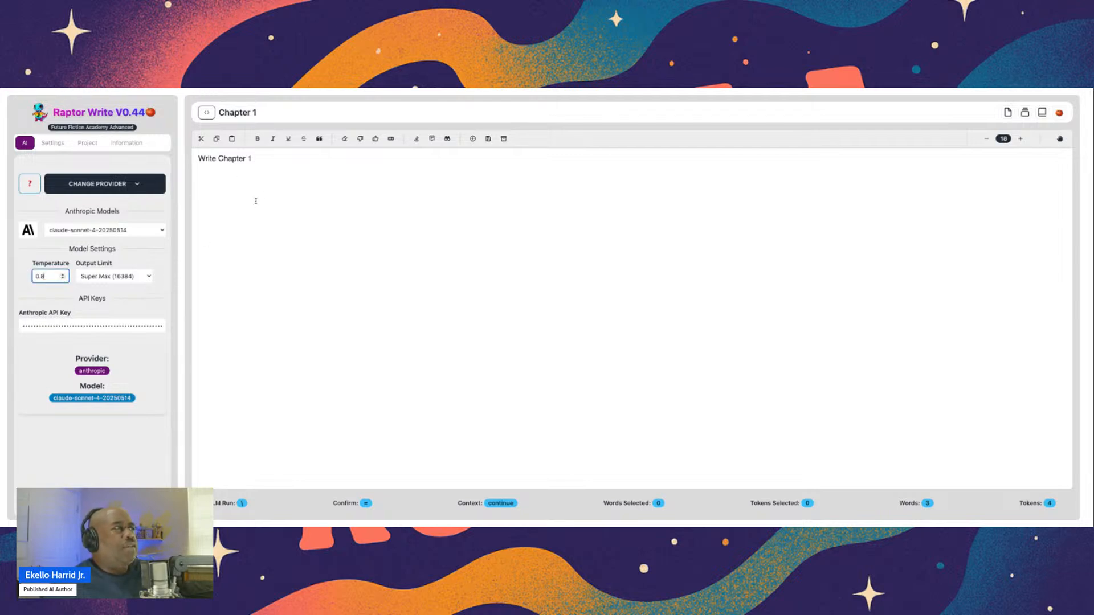
click(229, 211)
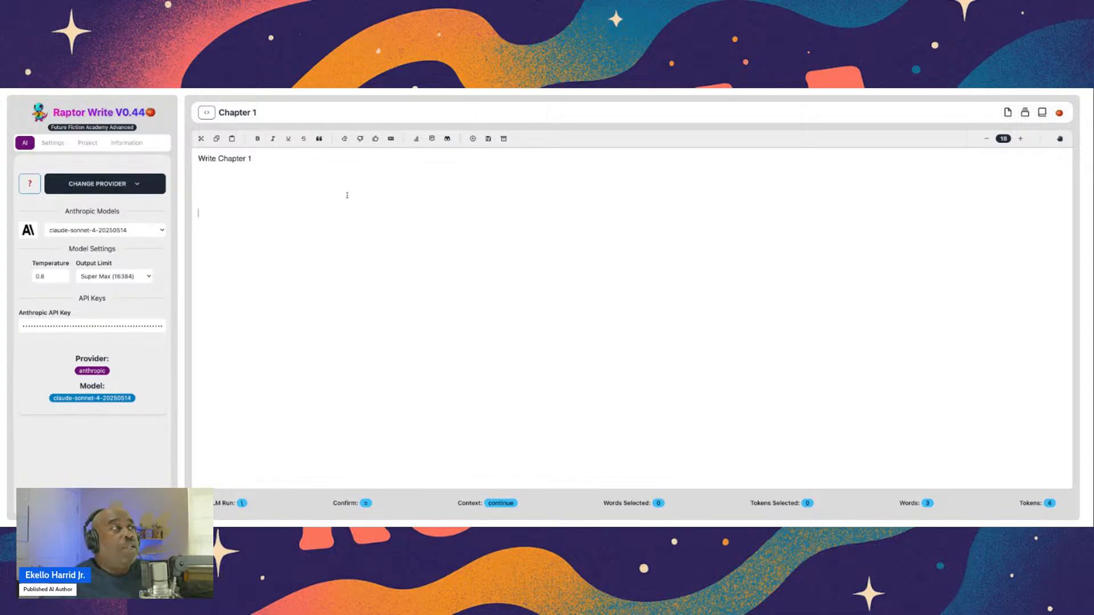
Generate another Chapter 1 draft, stop it partway, and reject the text after skimming it
key(backslash)
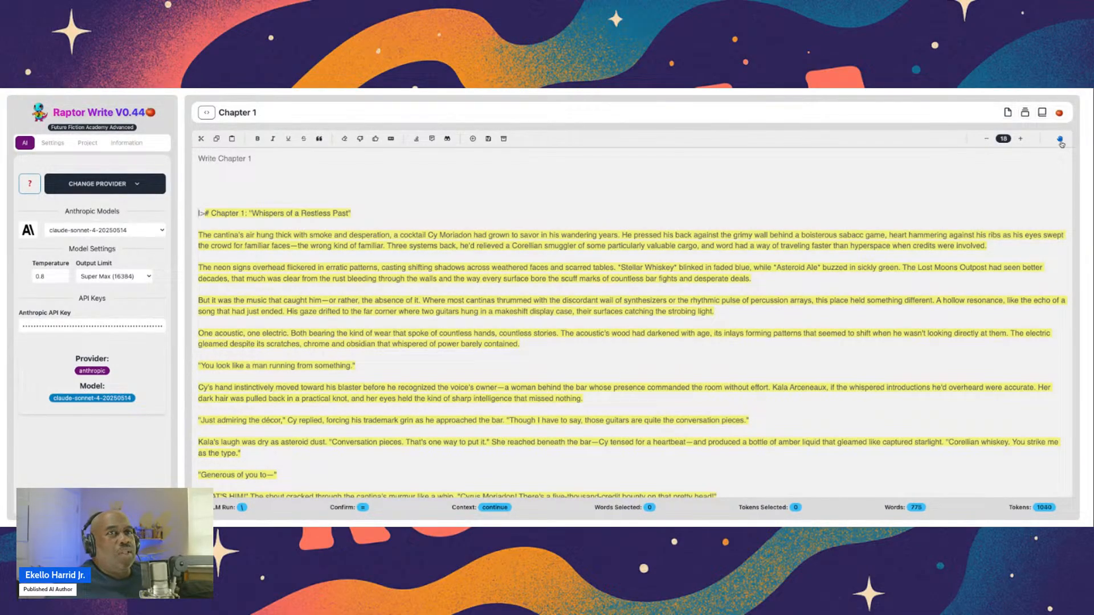
scroll(693, 299, down, 15)
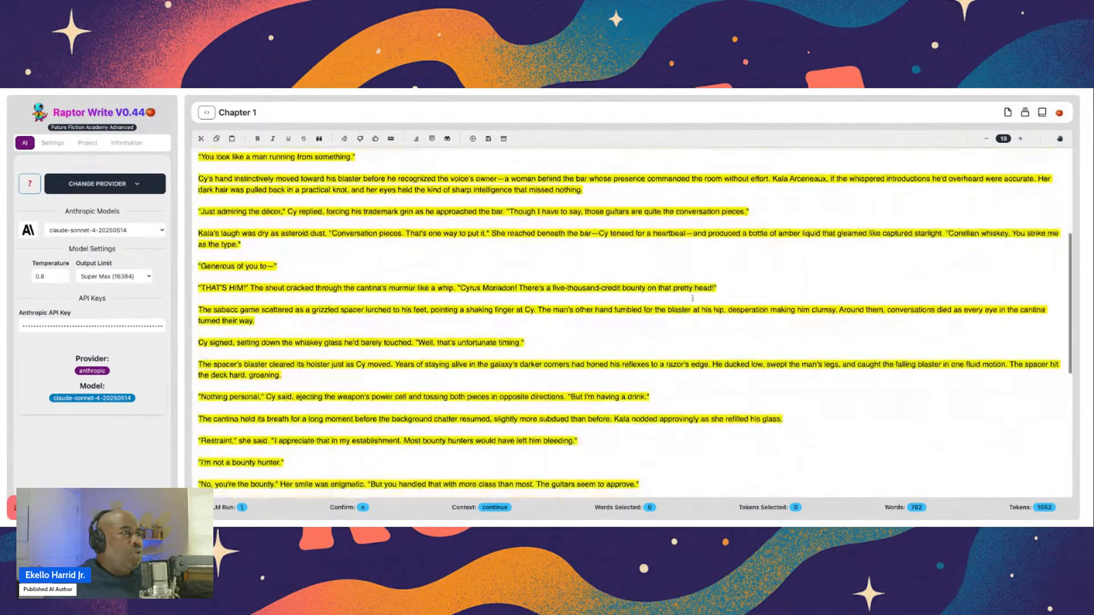
scroll(693, 297, down, 5)
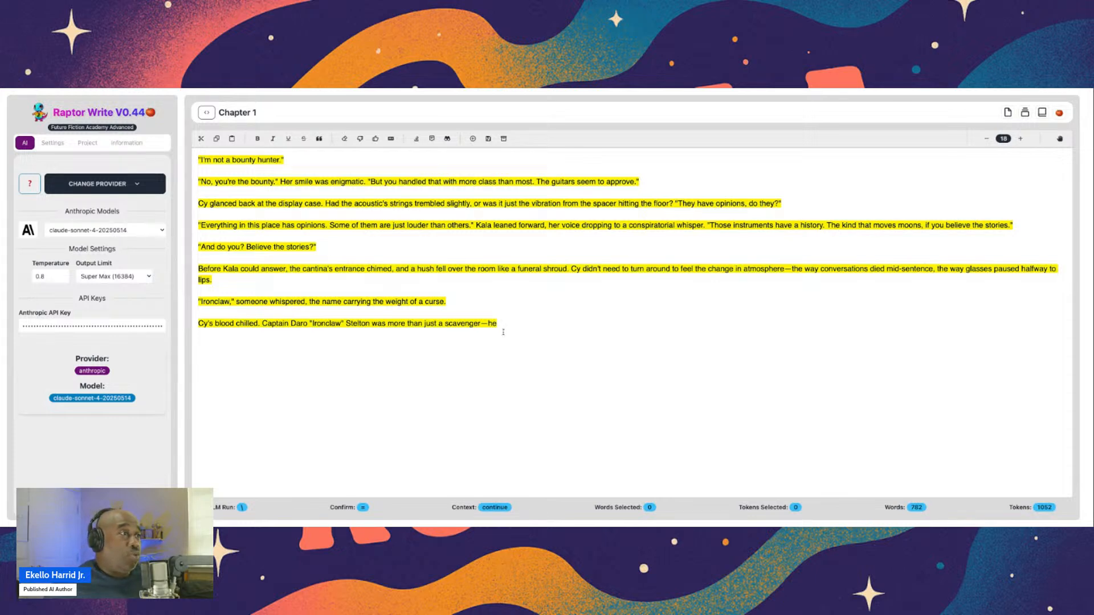
click(361, 139)
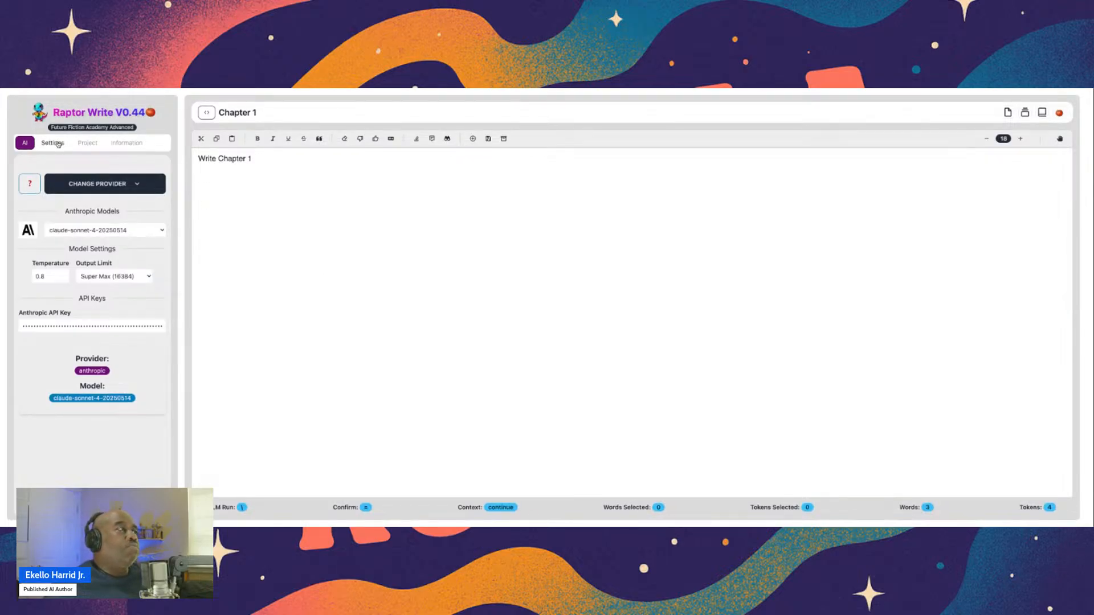
Set the model temperature to 1 and generate Chapter 1 from the empty line below the prompt
click(63, 275)
click(62, 275)
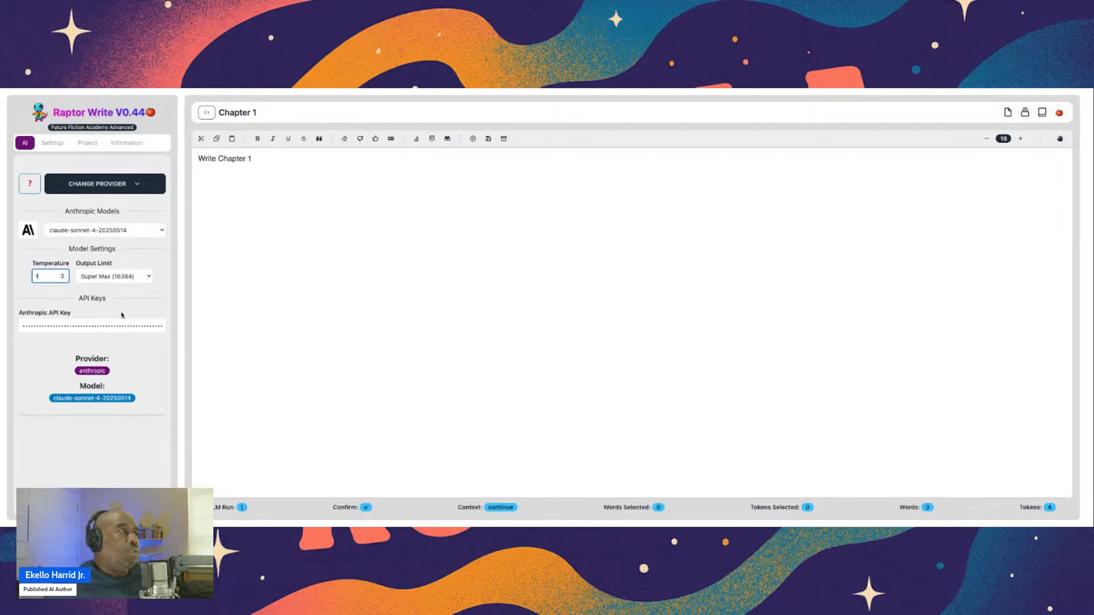
click(236, 196)
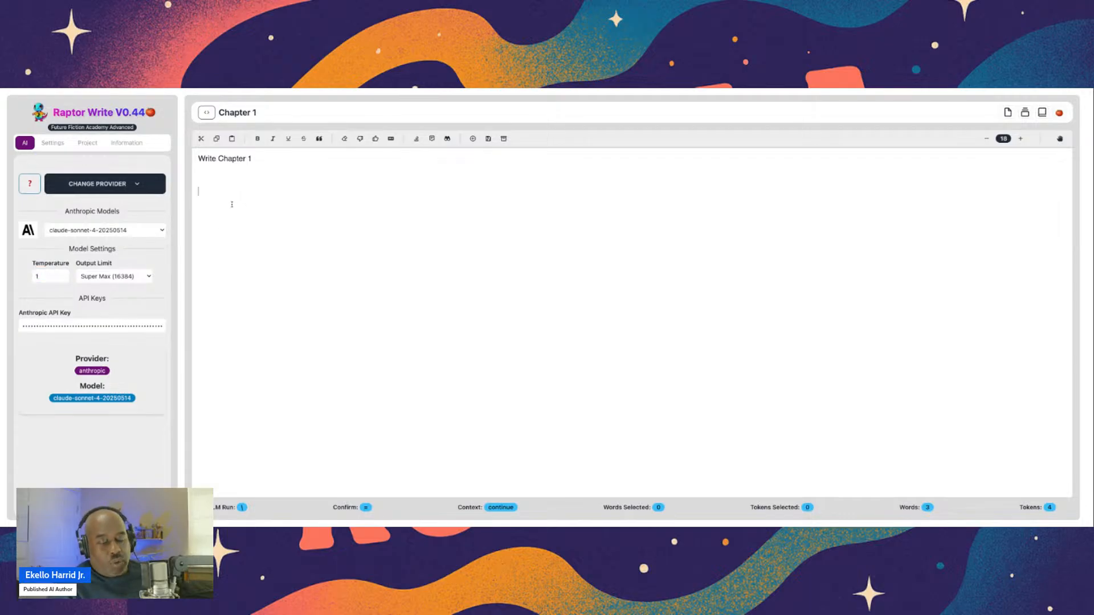
key(backslash)
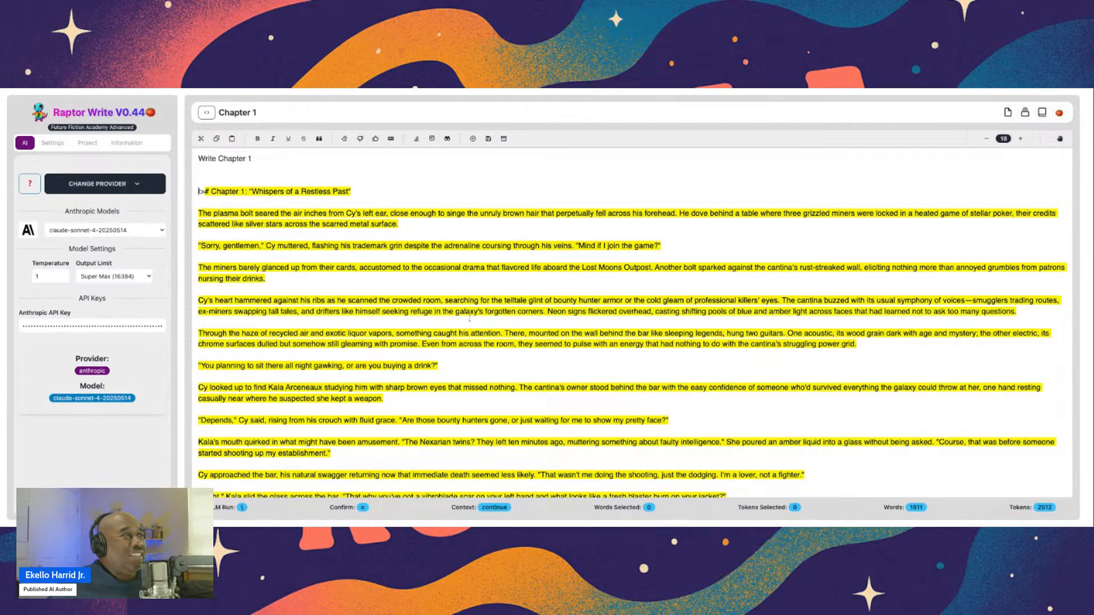
Skim the generated Chapter 1 draft from beginning to end and accept it into the document
scroll(469, 318, down, 15)
scroll(467, 318, down, 15)
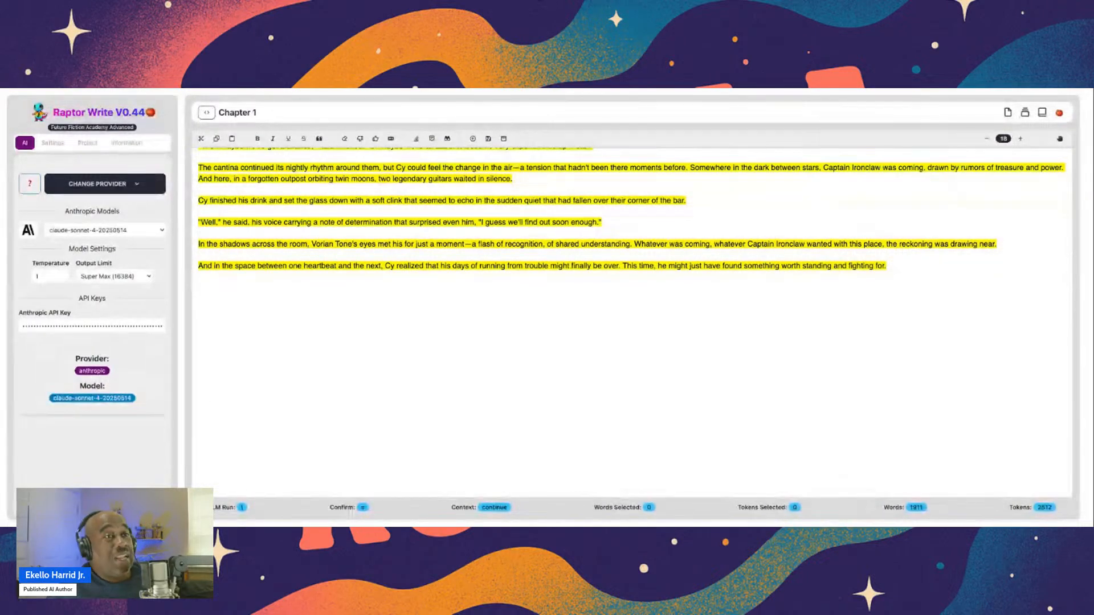
scroll(633, 319, up, 5)
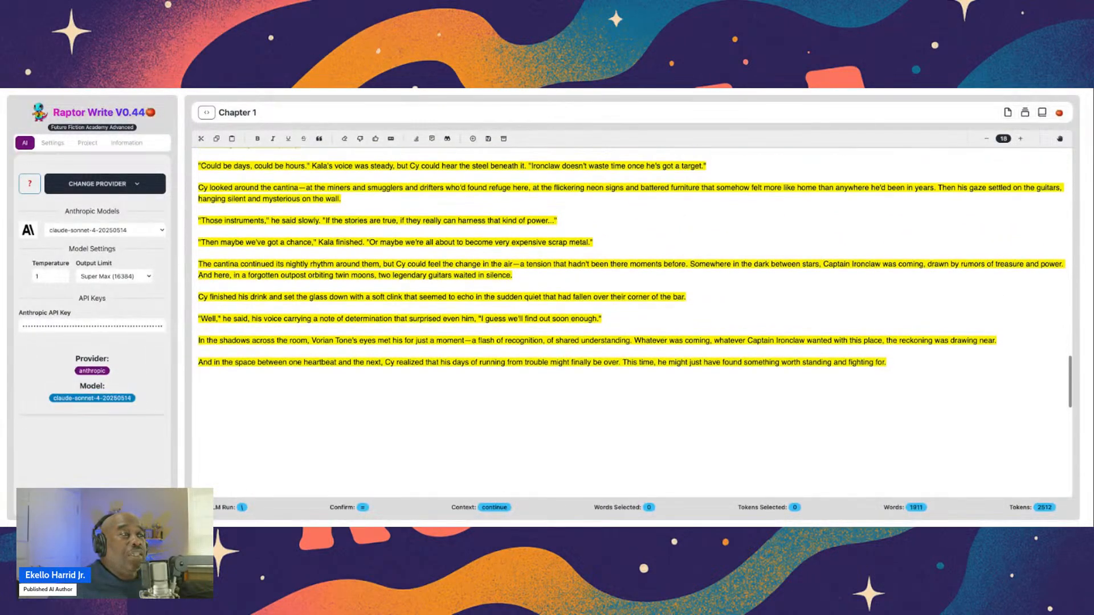
scroll(633, 319, up, 15)
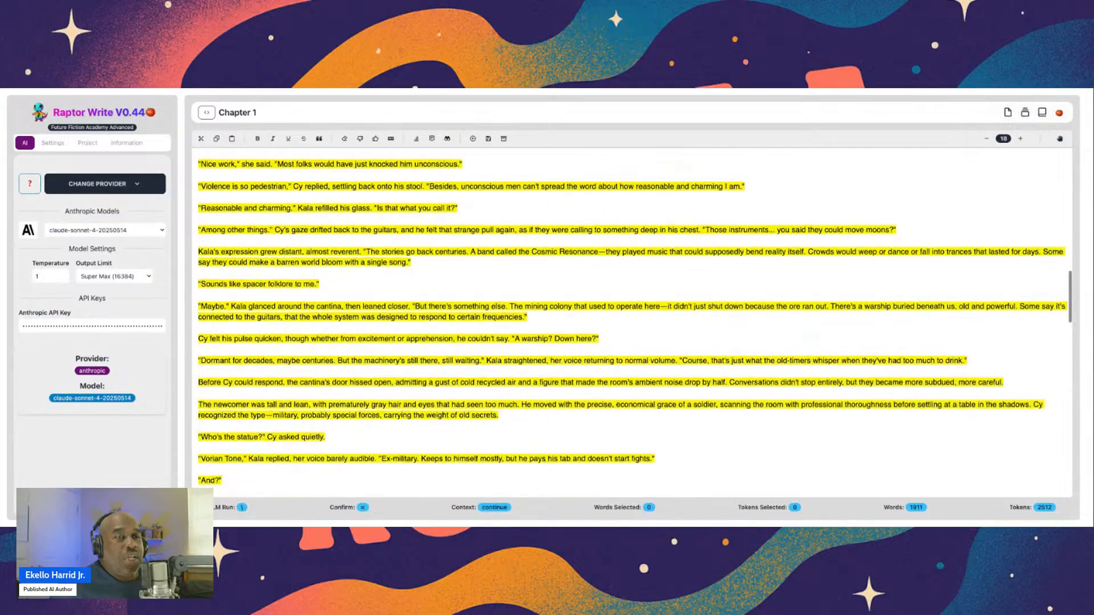
scroll(633, 319, up, 5)
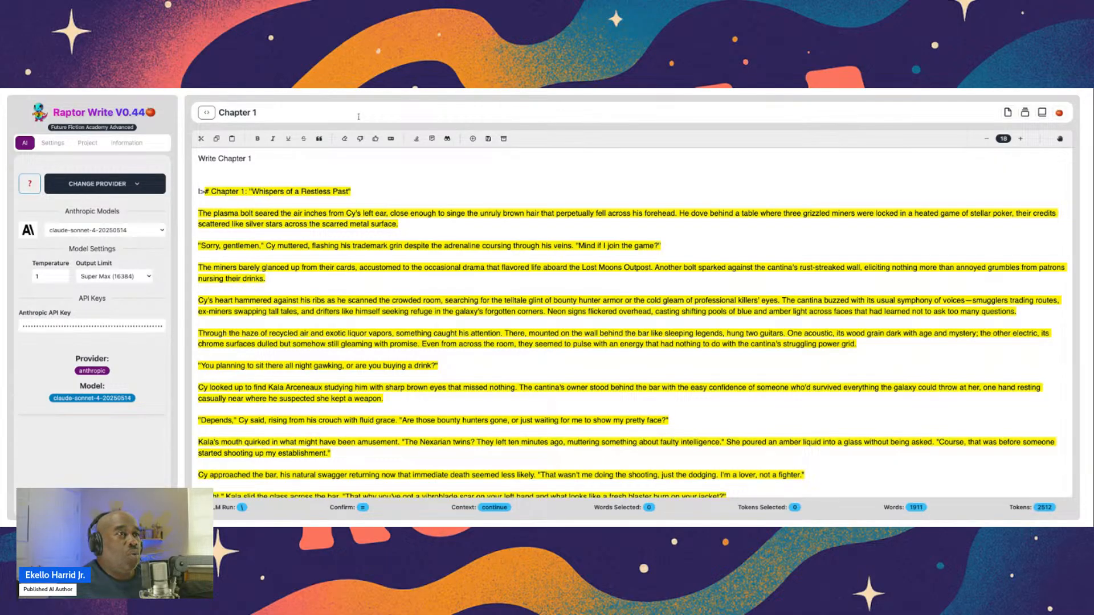
click(376, 139)
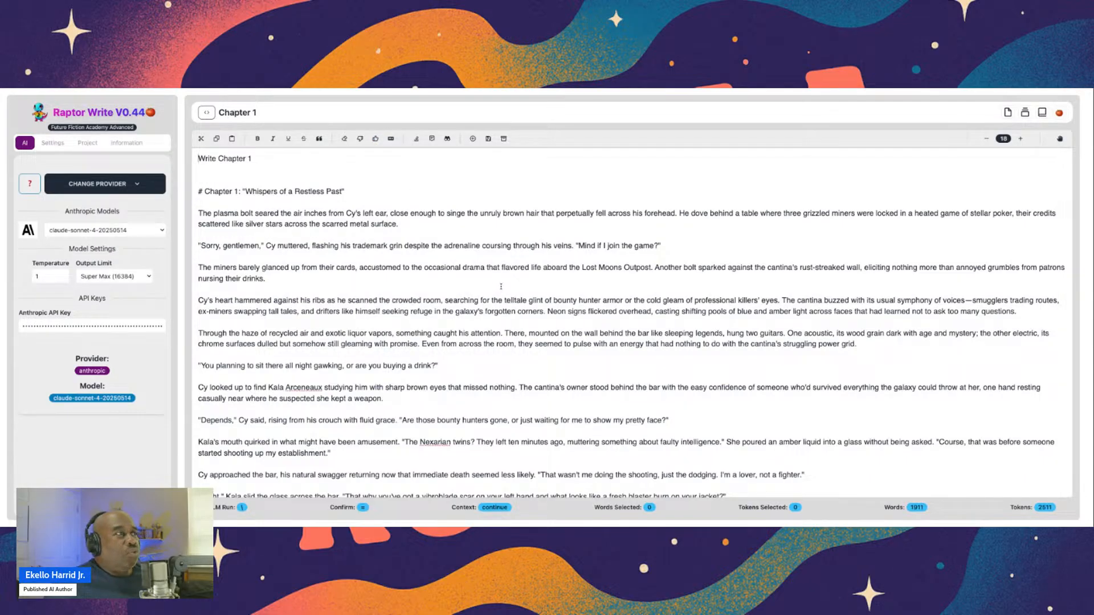
Read through the accepted Chapter 1 text to examine its scenes, dialogue and ending
scroll(504, 300, down, 1)
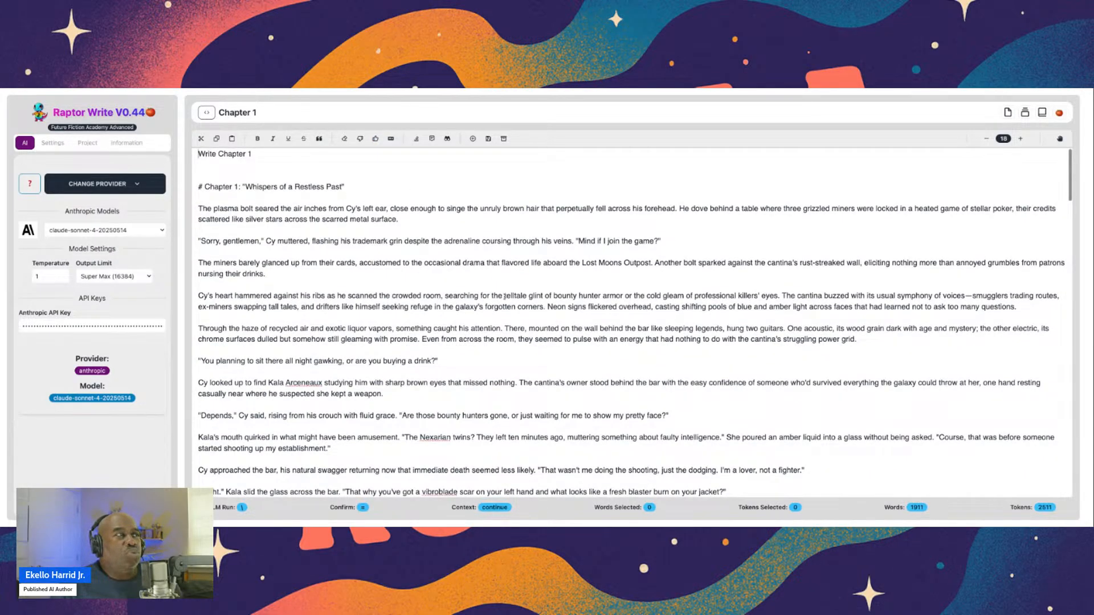
scroll(505, 296, down, 3)
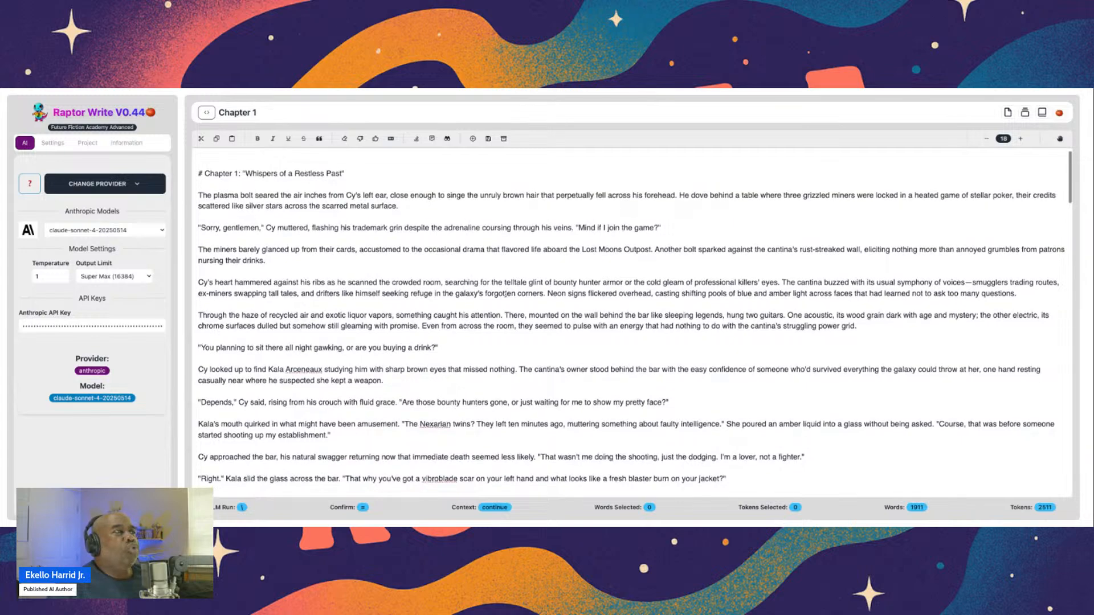
scroll(505, 294, down, 5)
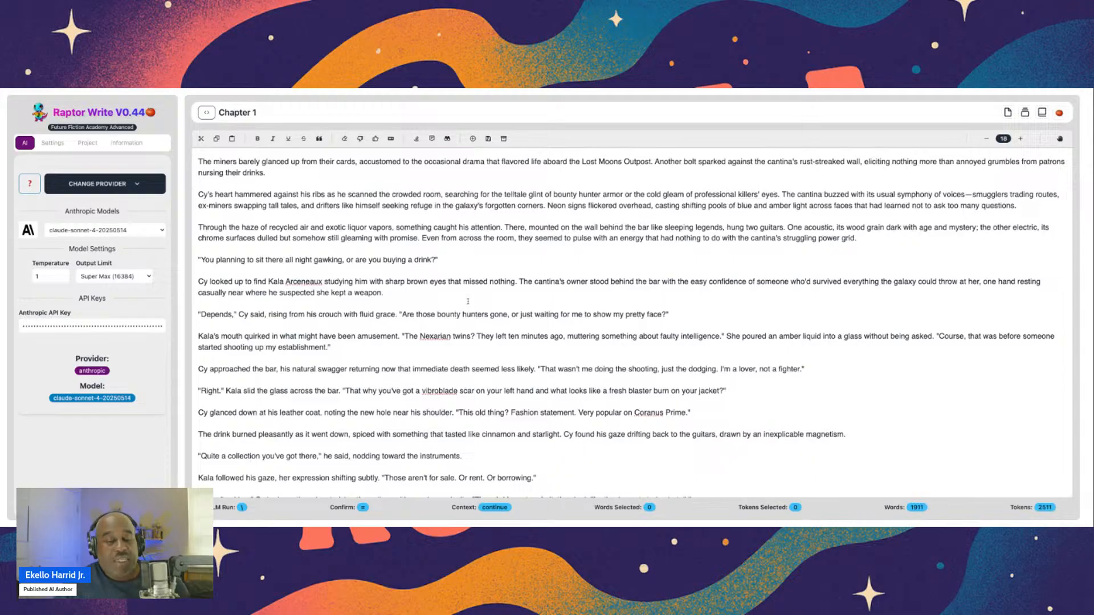
scroll(477, 300, down, 5)
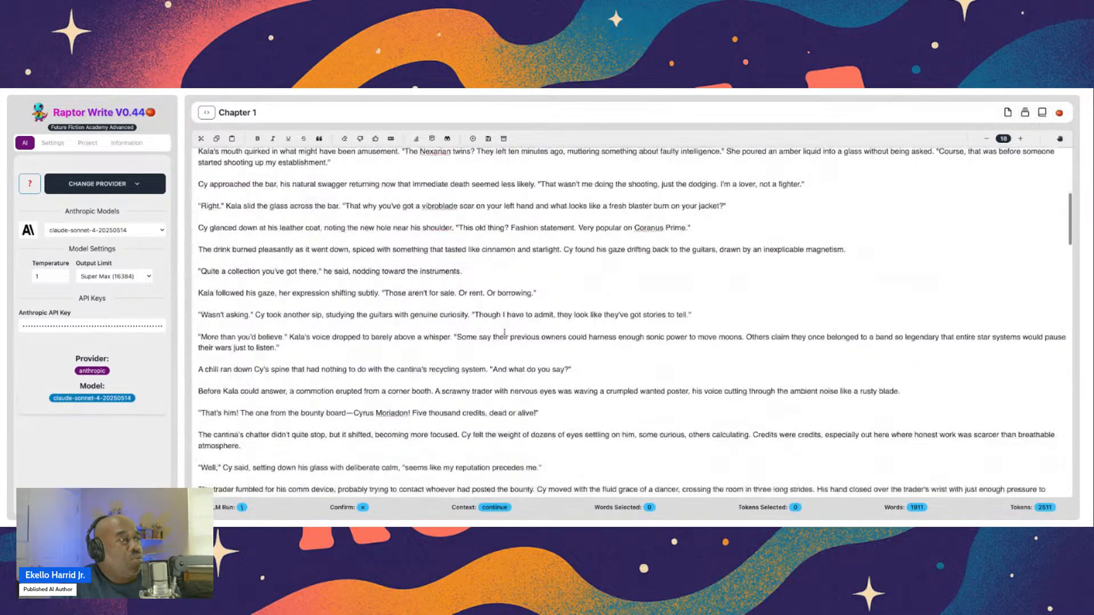
scroll(504, 332, down, 10)
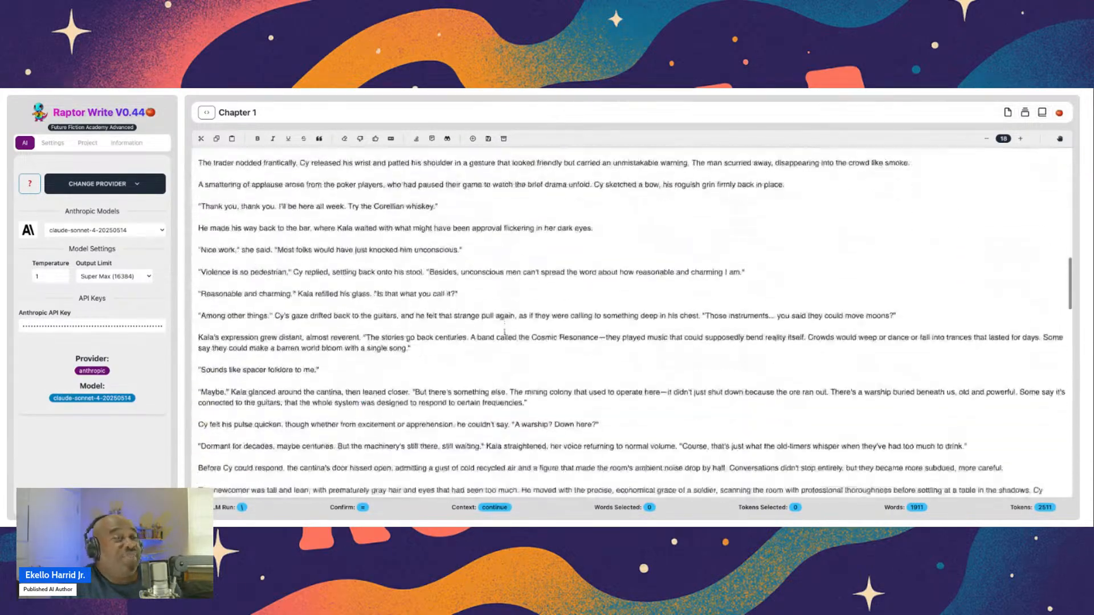
scroll(498, 338, down, 10)
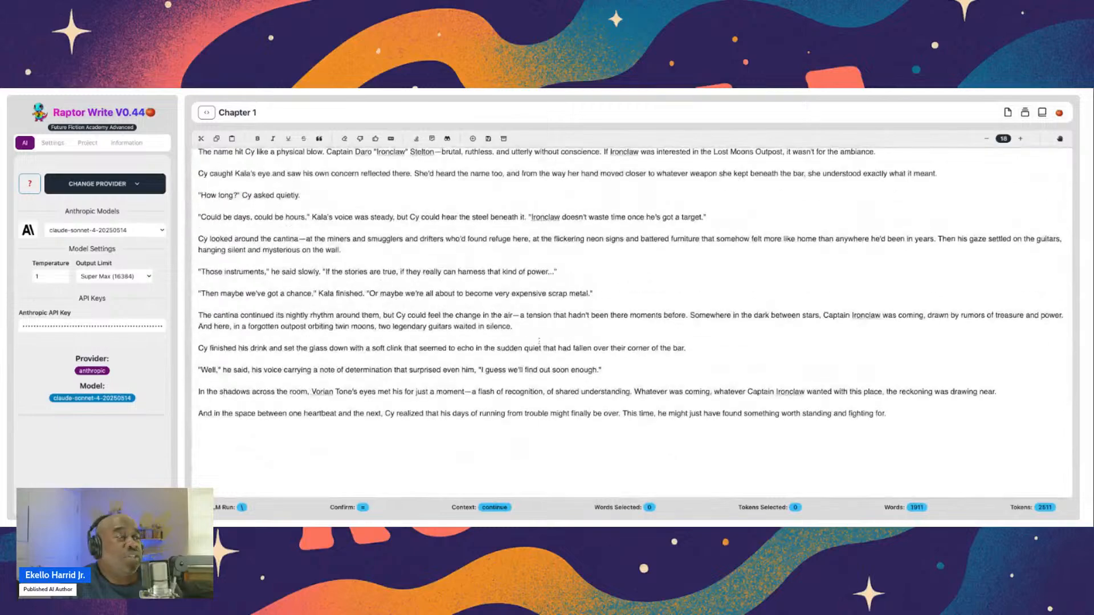
scroll(498, 338, up, 20)
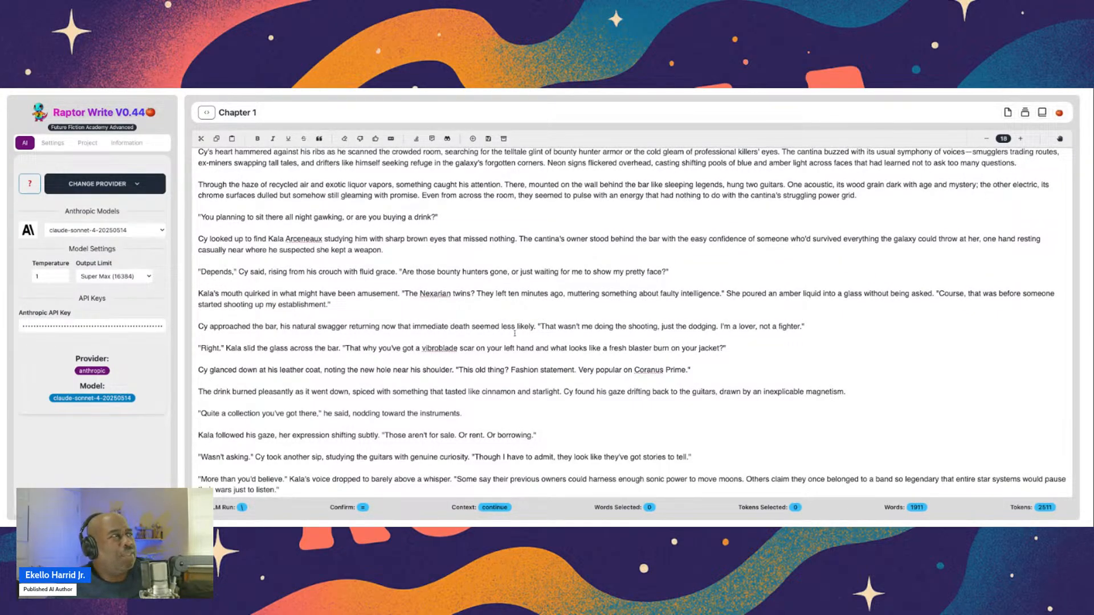
scroll(572, 361, up, 5)
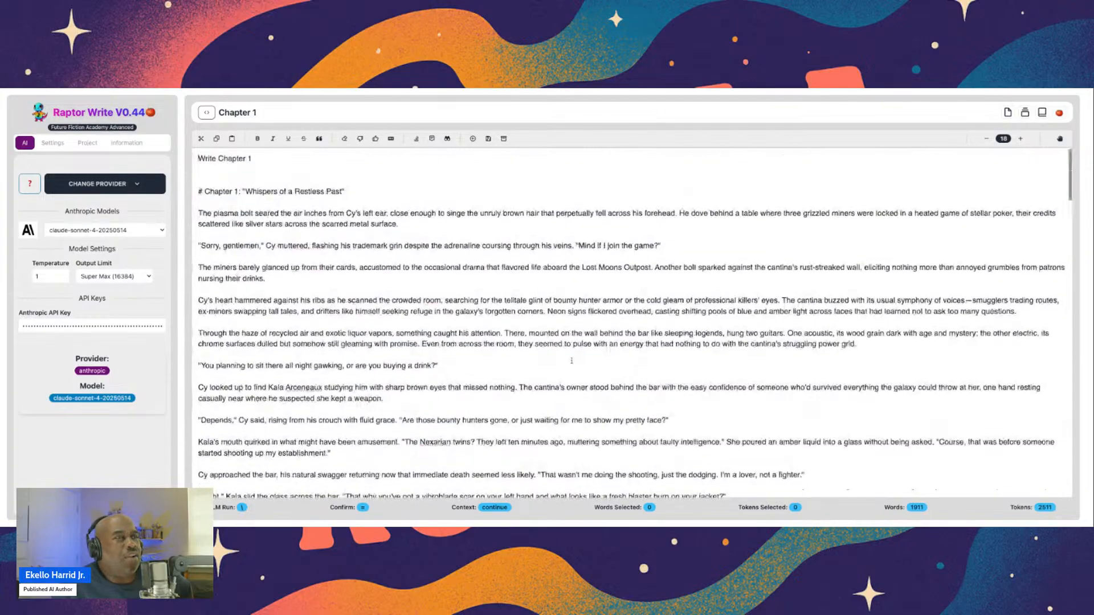
scroll(571, 360, down, 15)
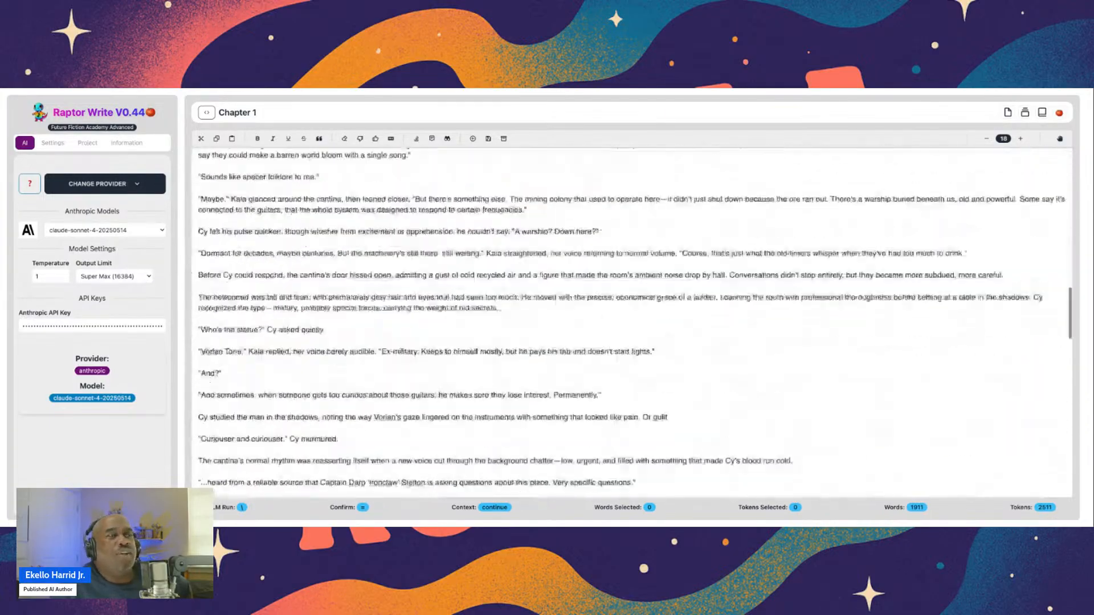
scroll(572, 360, down, 5)
scroll(572, 360, up, 15)
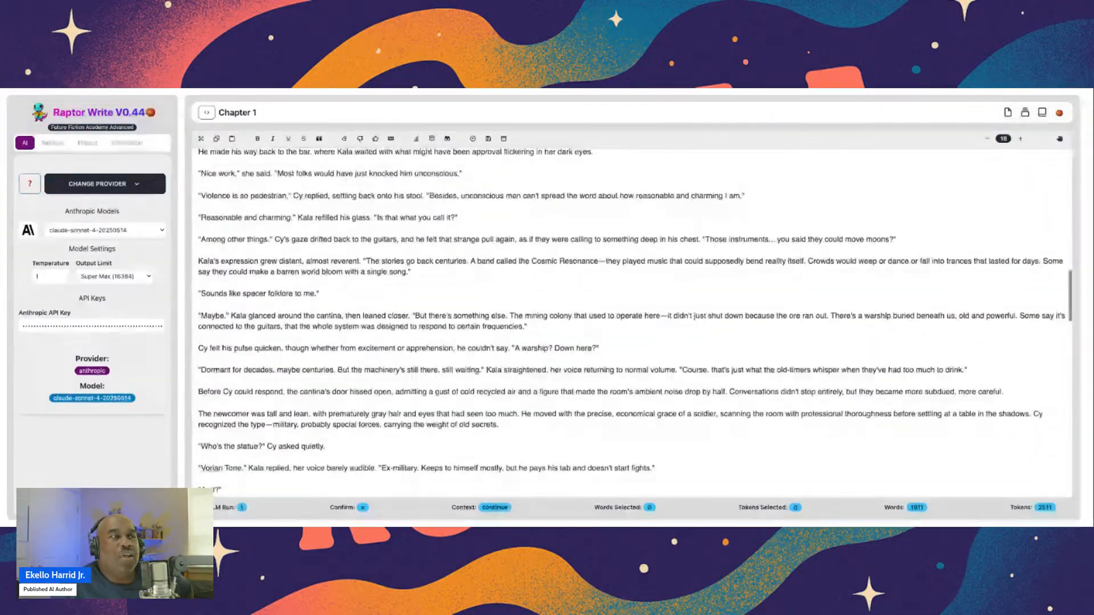
scroll(642, 373, up, 10)
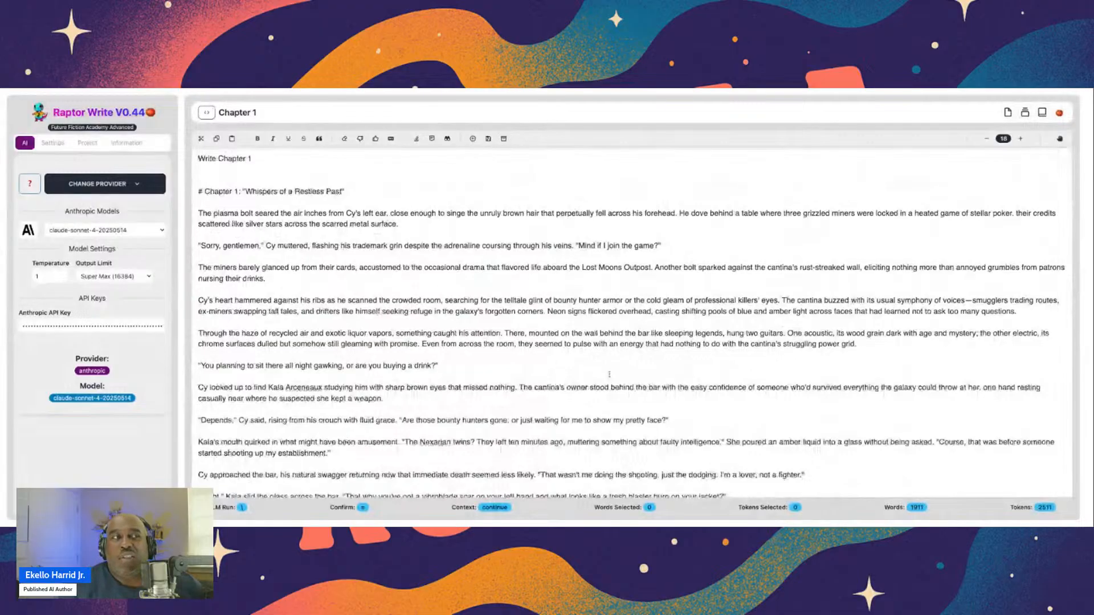